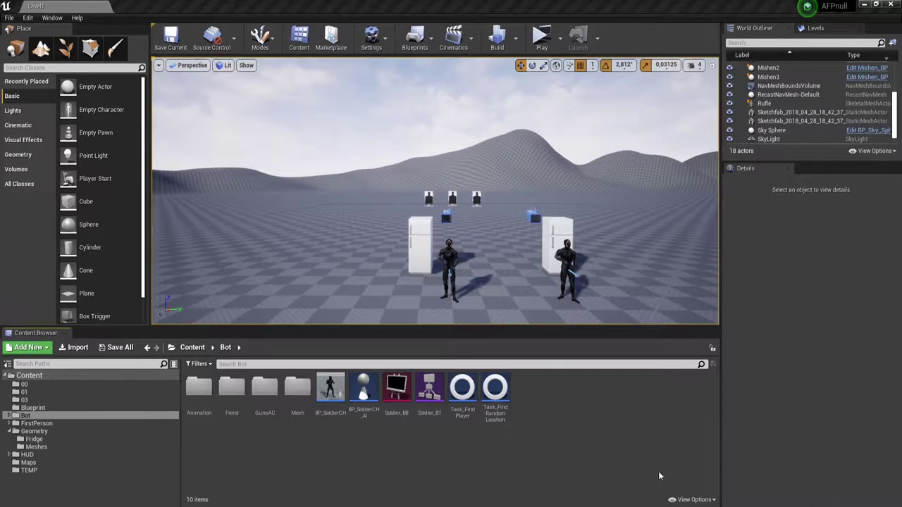
- Create an Actor-based Blueprint class in the Bot folder named PatrolPath_AC
right_click(564, 407)
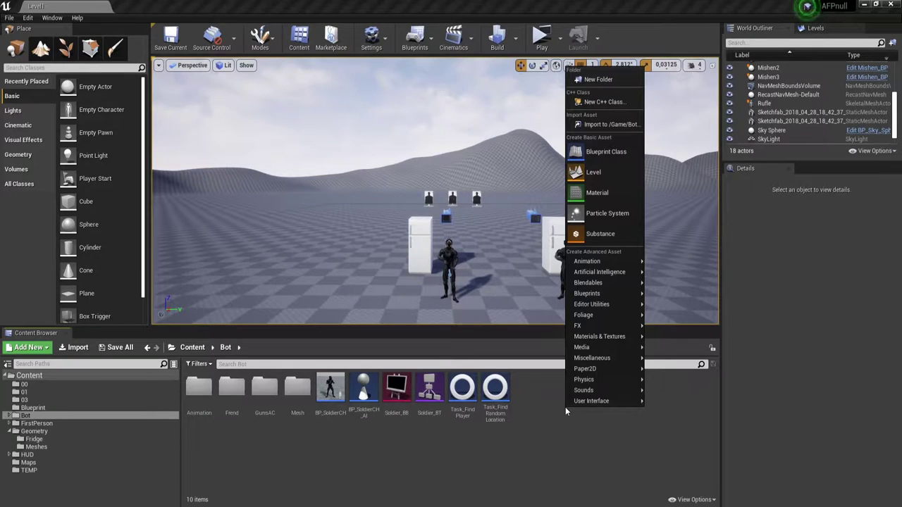
click(606, 152)
click(351, 161)
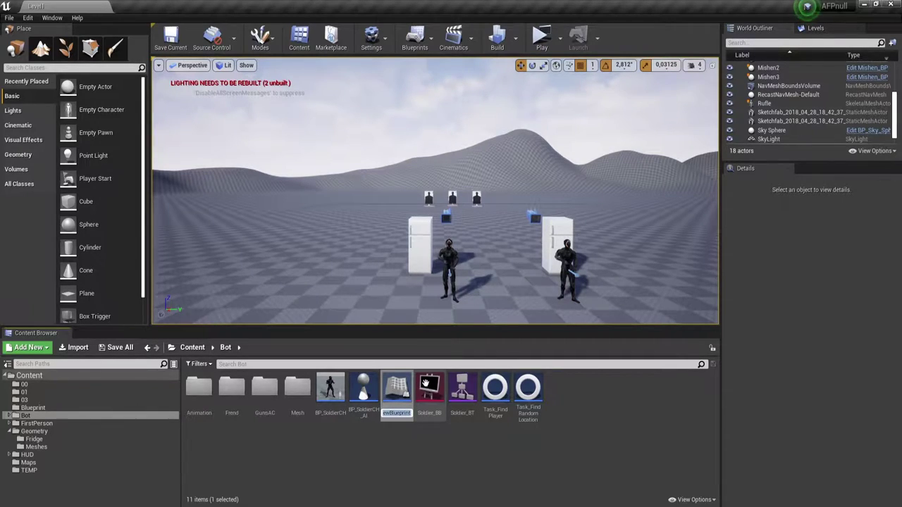
text(P)
text(a)
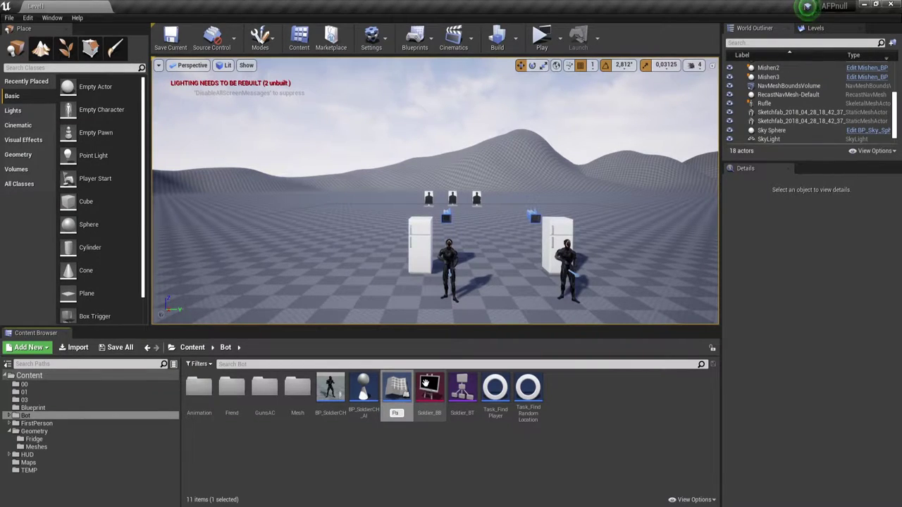
text(th)
text(ol)
text(Pa)
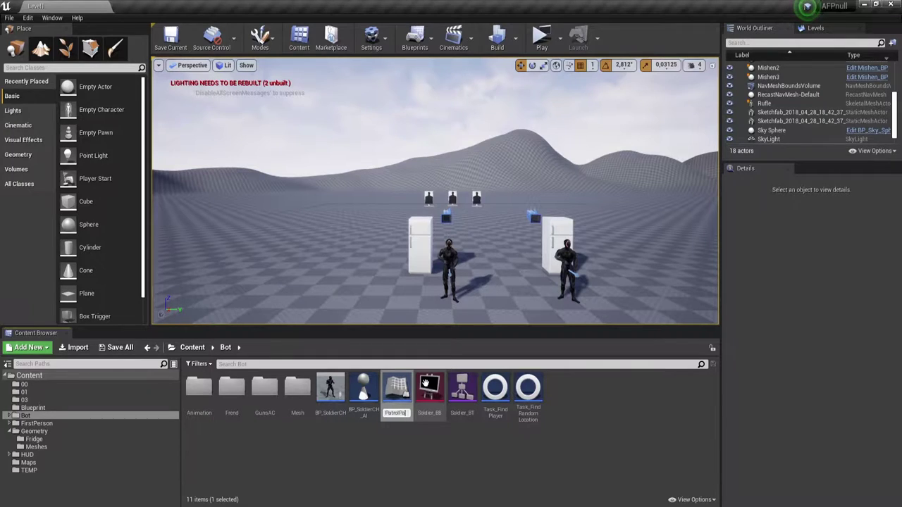
text(th)
text(_)
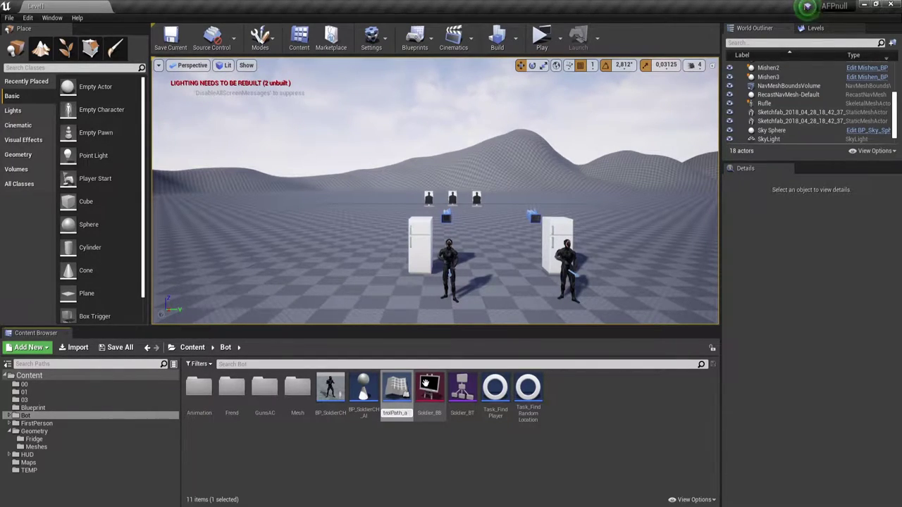
text(AC)
key(Return)
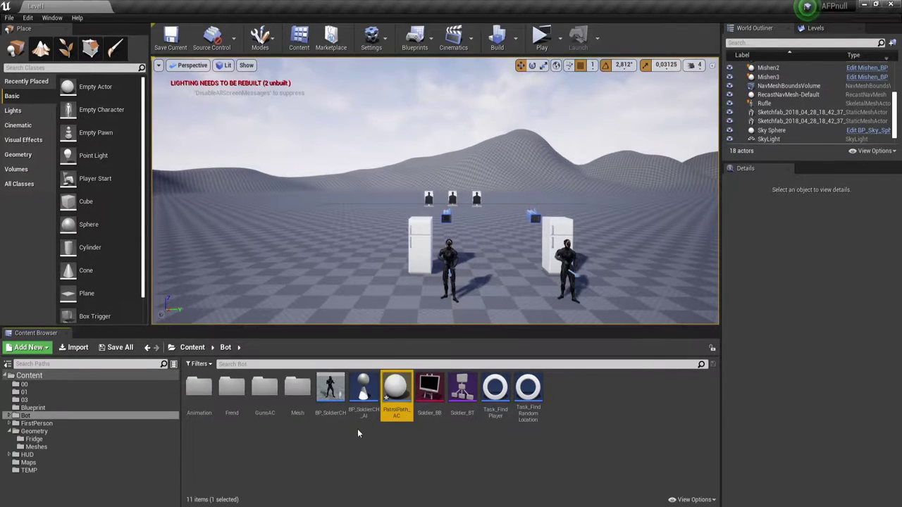
- Open PatrolPath_AC and add a new variable named PatrolPath
double_click(398, 390)
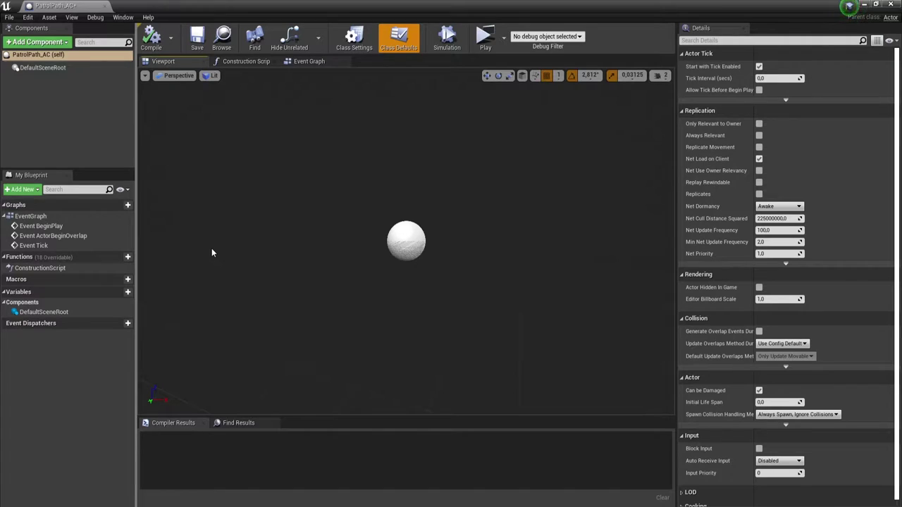
click(118, 292)
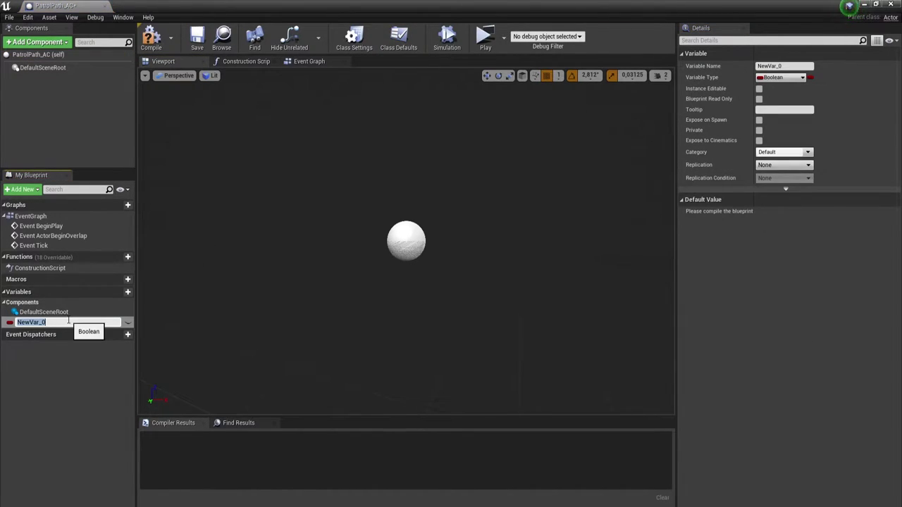
text(Pat)
text(rol)
text(Path)
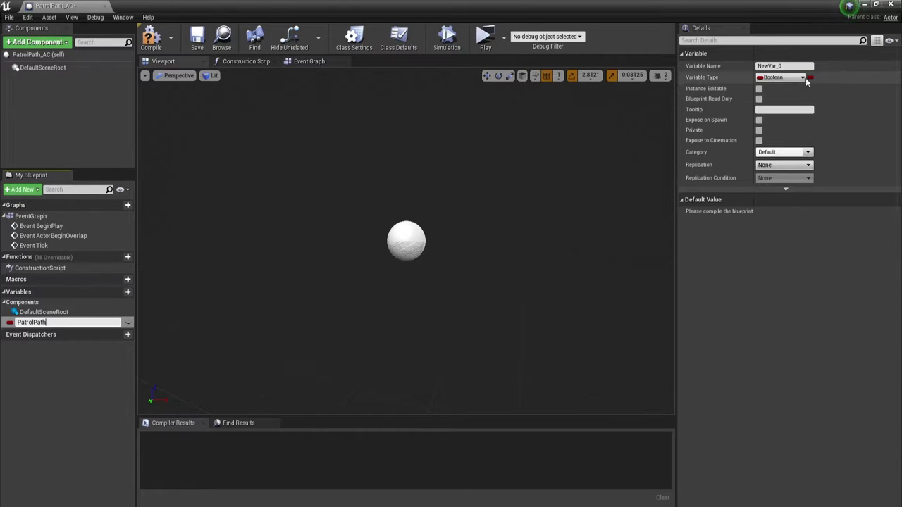
key(Return)
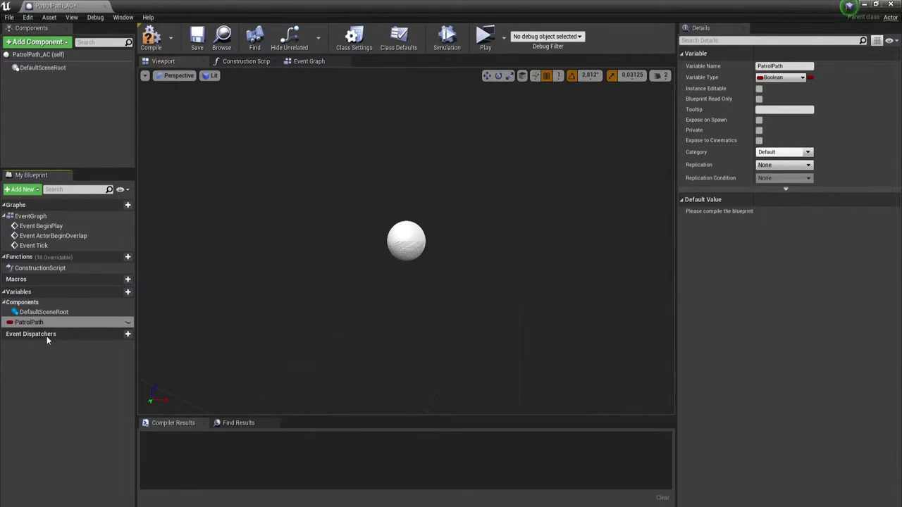
- Rename the PatrolPath variable to PatrolPoint
click(802, 78)
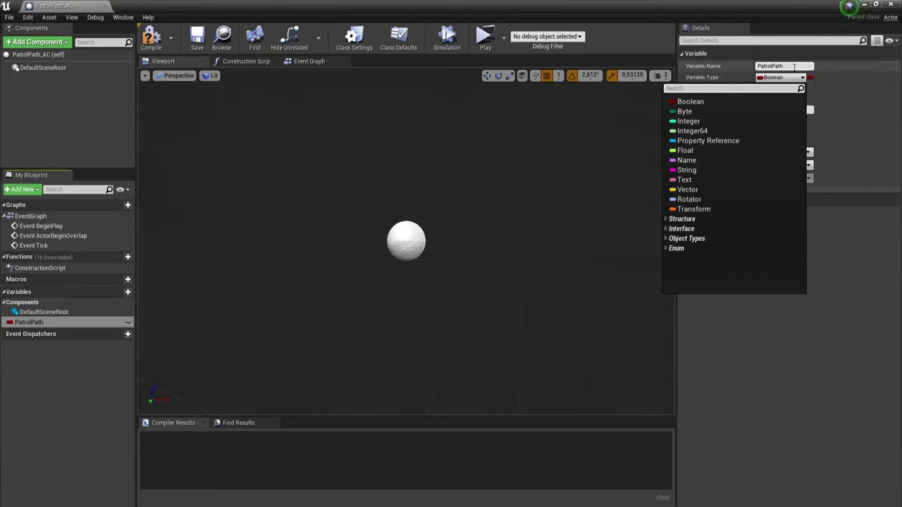
click(779, 66)
drag(770, 66, 792, 84)
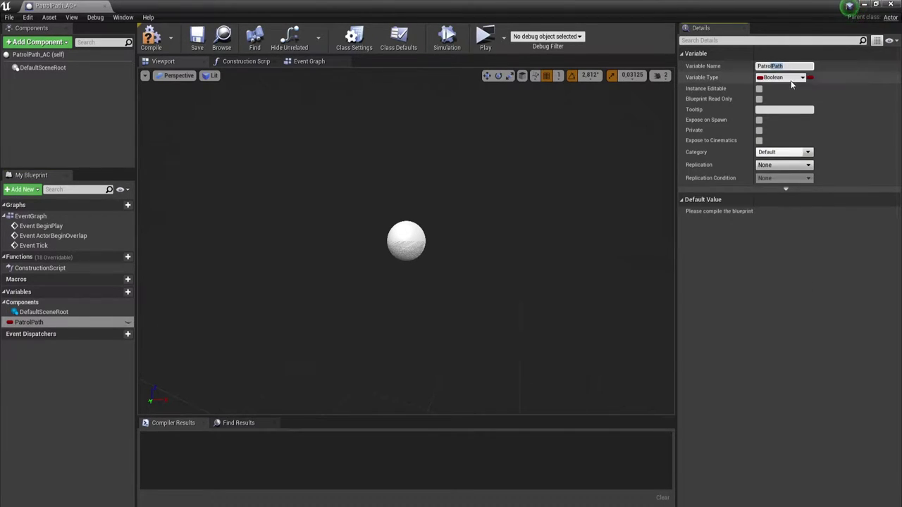
key(BackSpace)
key(BackSpace)
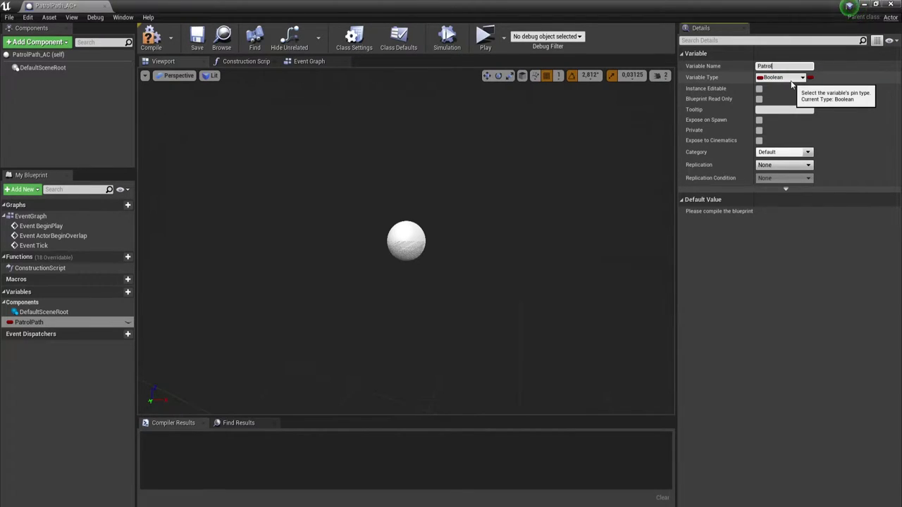
text(Po)
text(int)
key(Return)
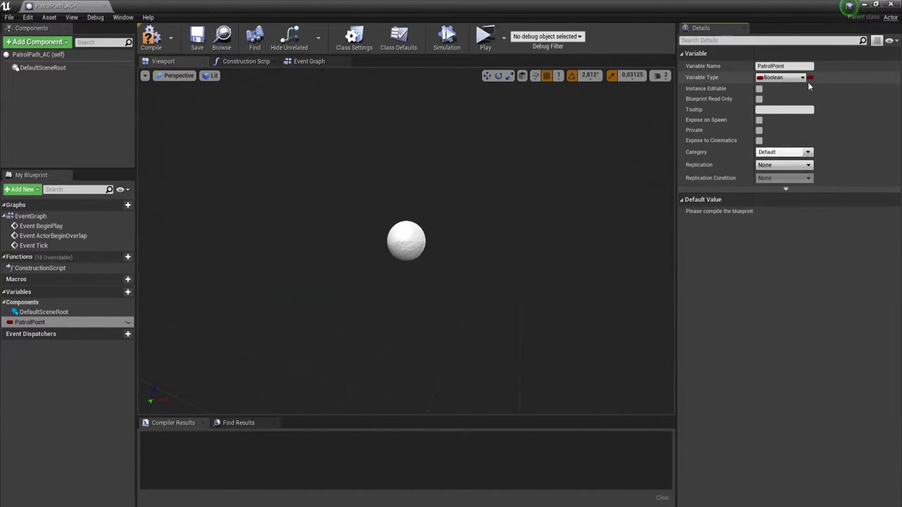
- Make PatrolPoint a Vector array, Instance Editable, with Show 3D Widget enabled
click(791, 77)
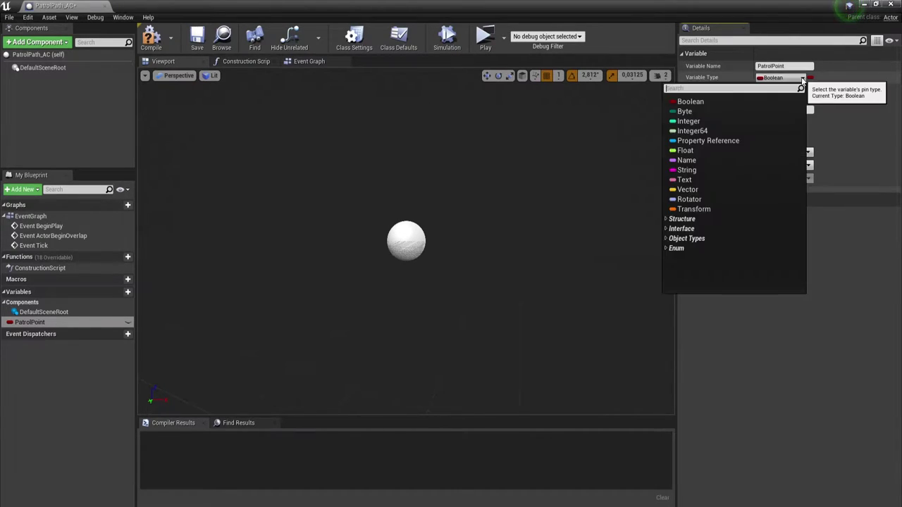
click(690, 192)
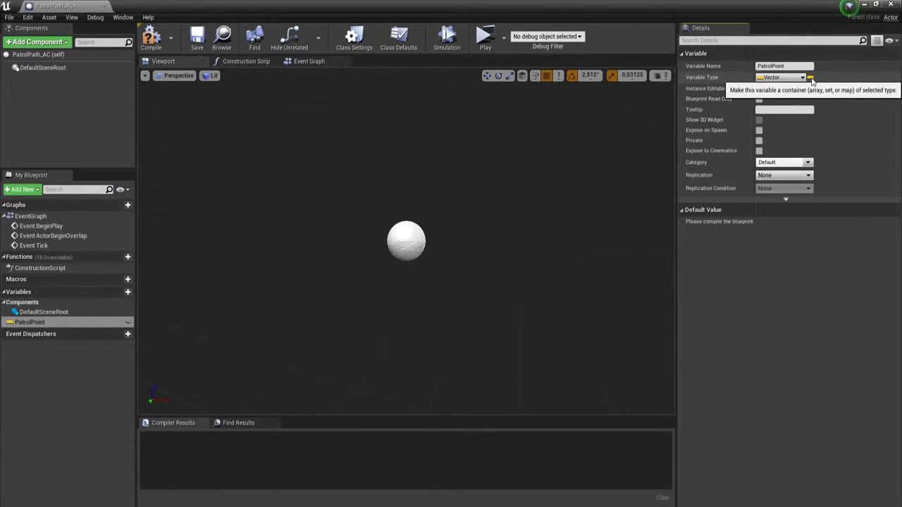
click(811, 79)
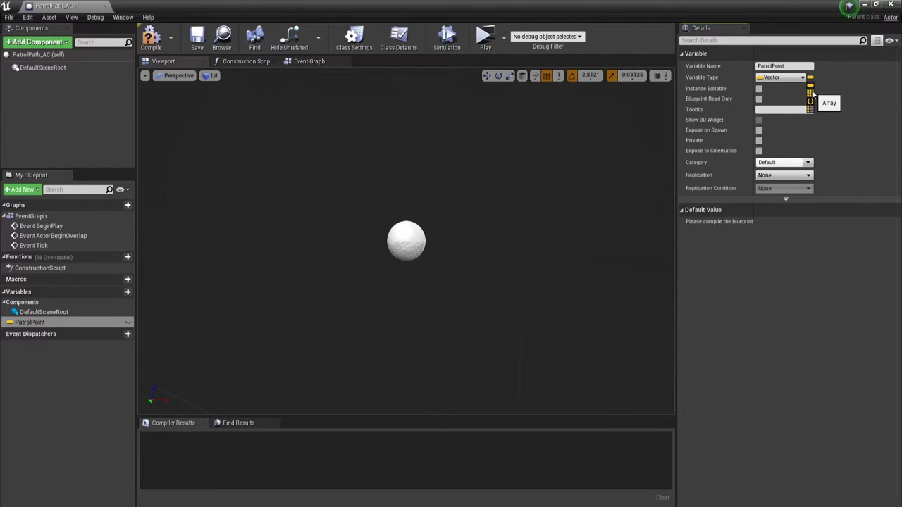
click(811, 92)
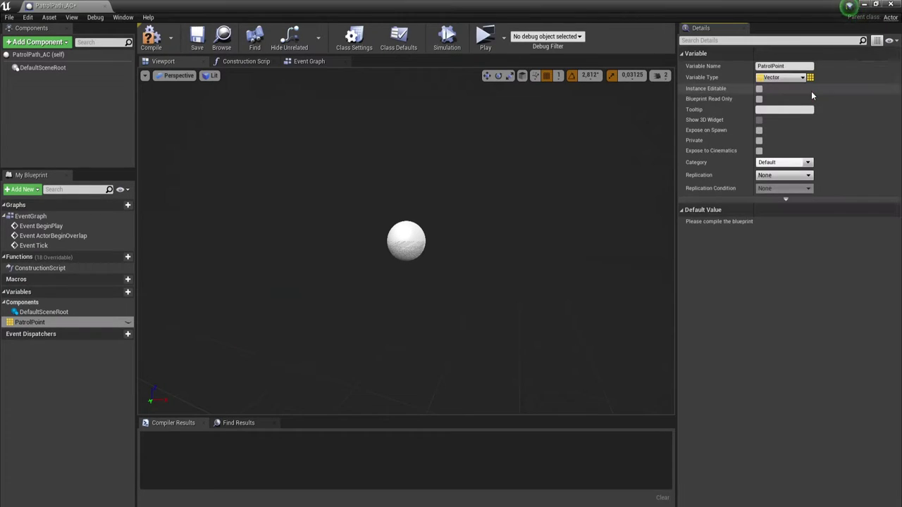
click(759, 90)
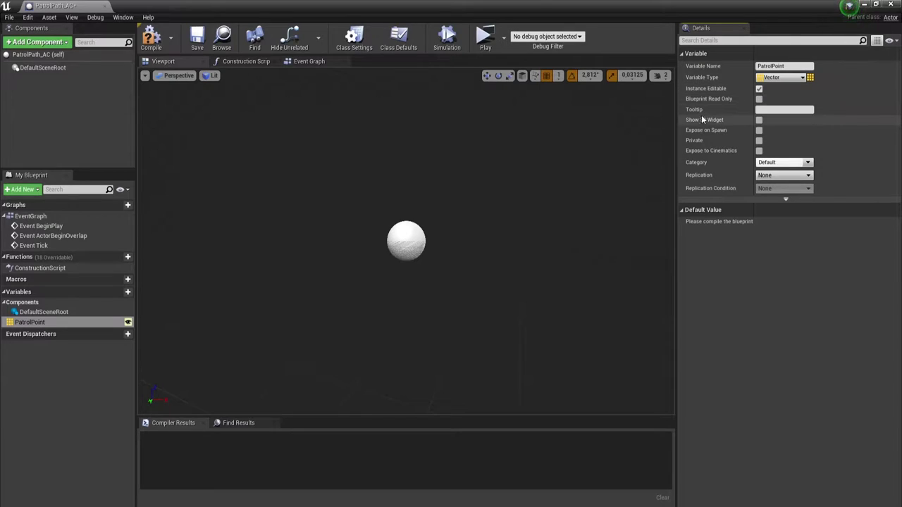
click(759, 120)
- Compile and save PatrolPath_AC and dock its editor tab beside the level
click(151, 38)
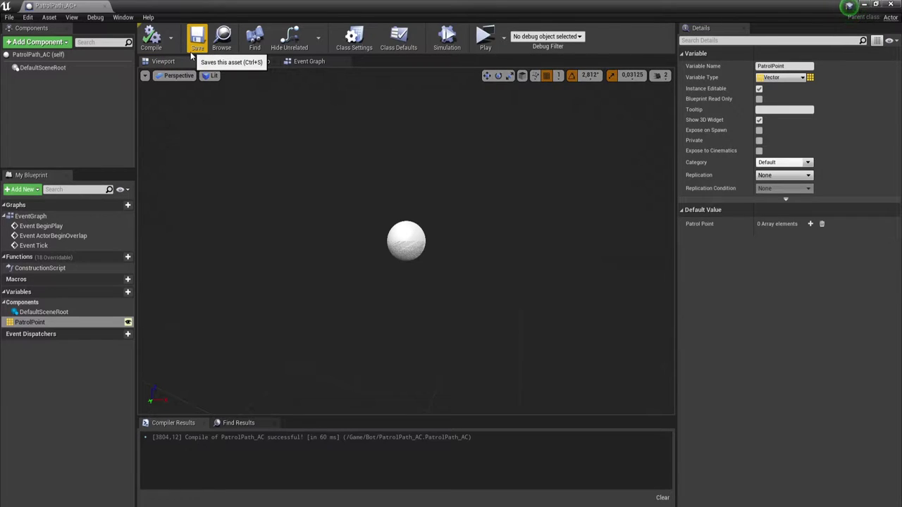
click(197, 41)
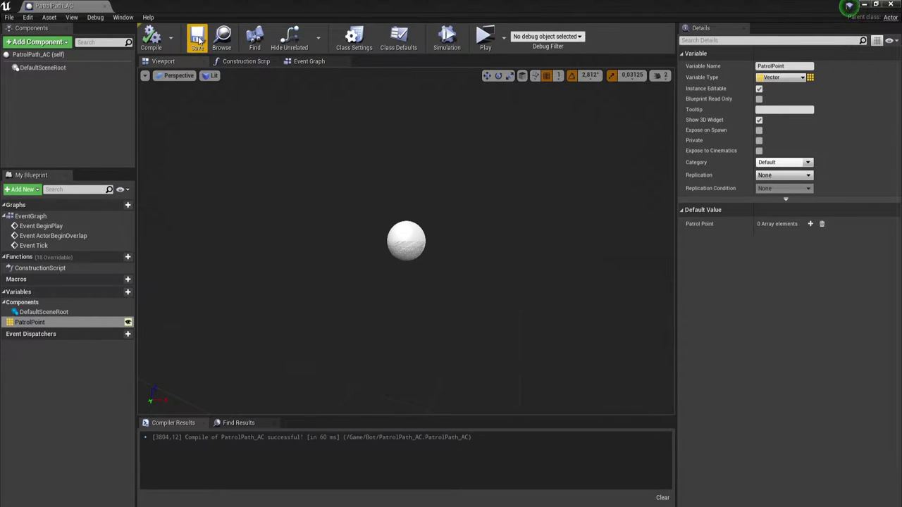
drag(63, 6, 157, 5)
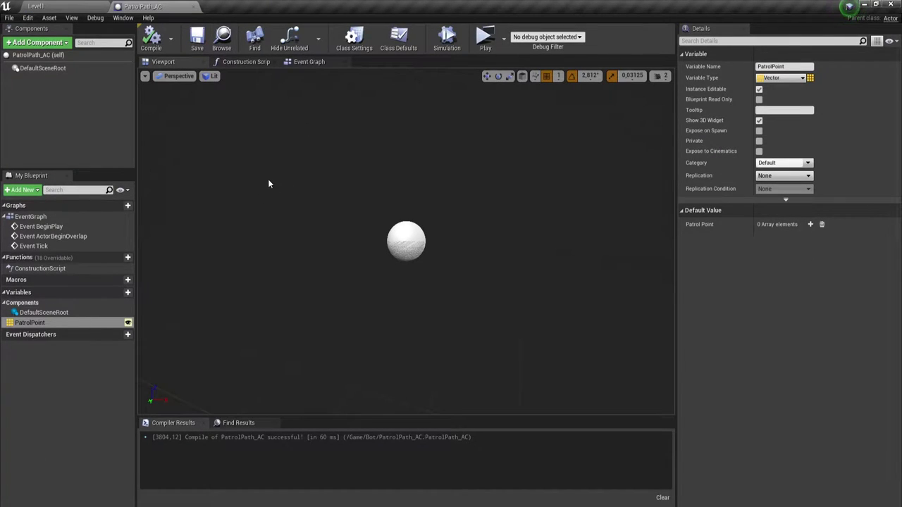
- In Level1, select and frame the right-hand soldier, then open BP_SoldierCH for editing
click(64, 6)
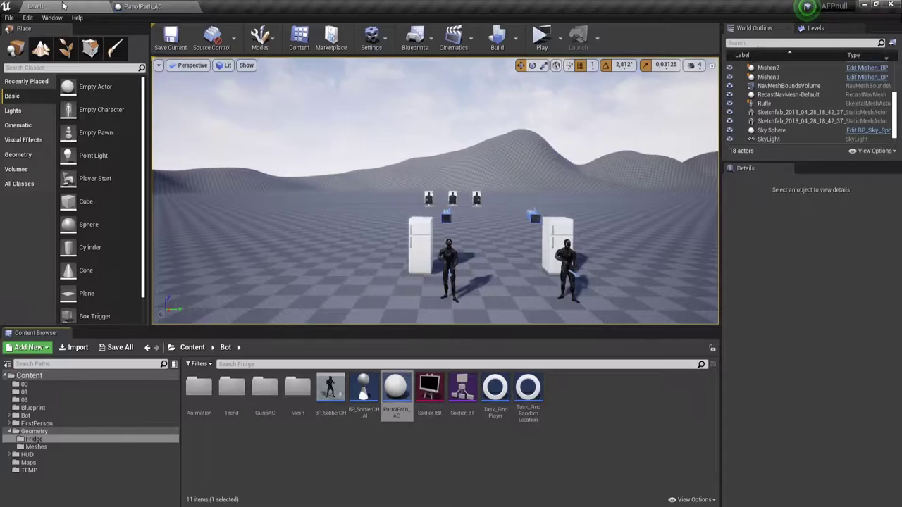
click(552, 416)
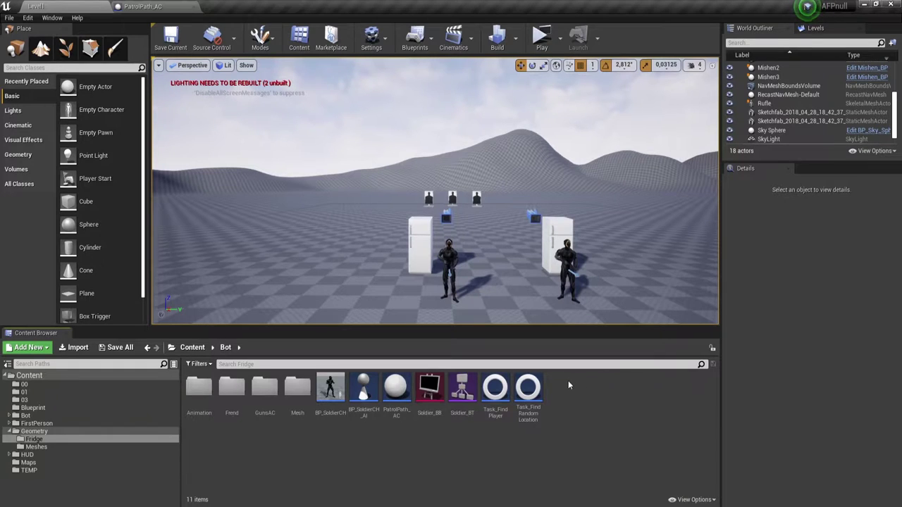
click(576, 262)
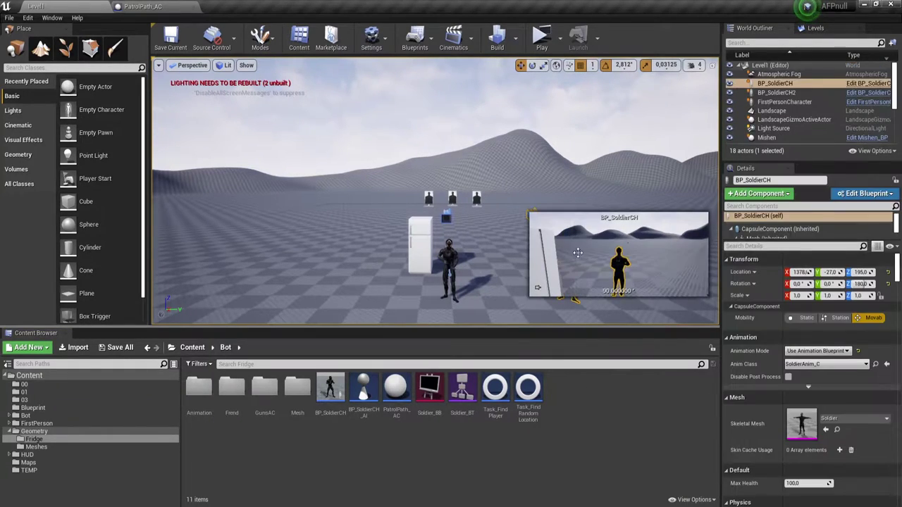
click(617, 308)
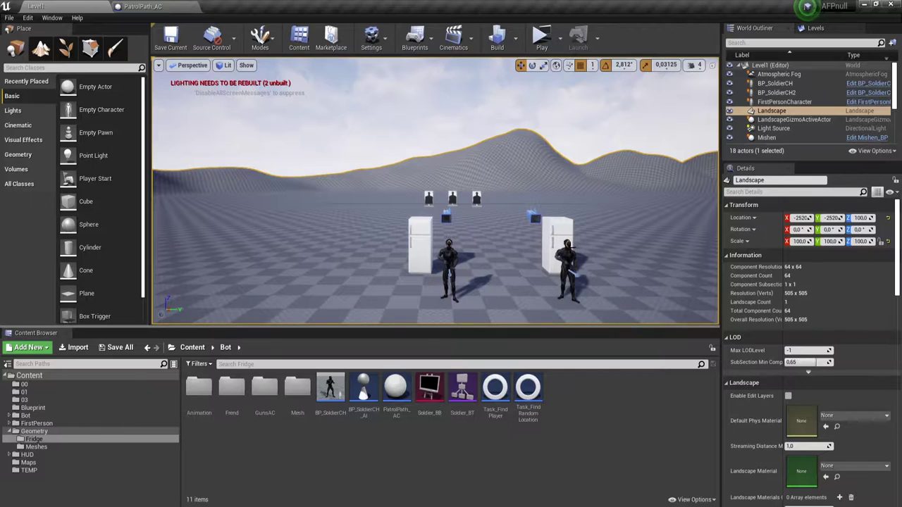
click(571, 250)
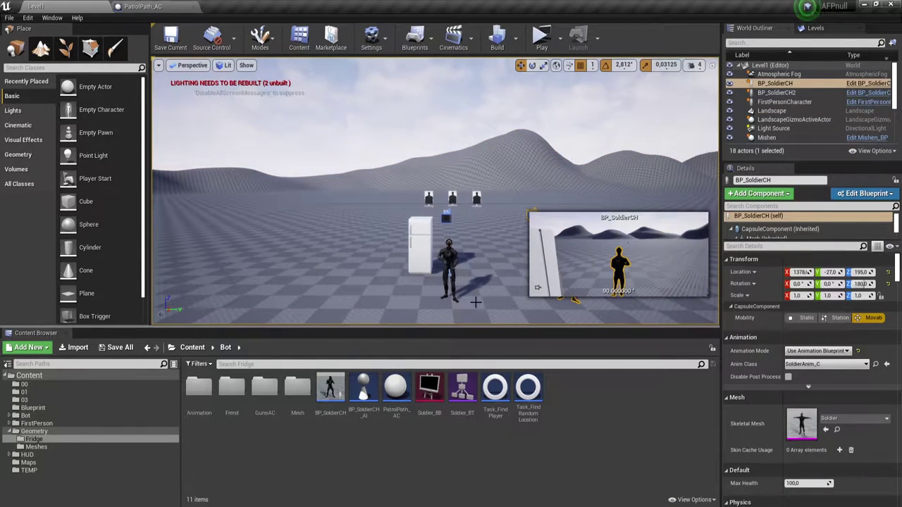
key(f)
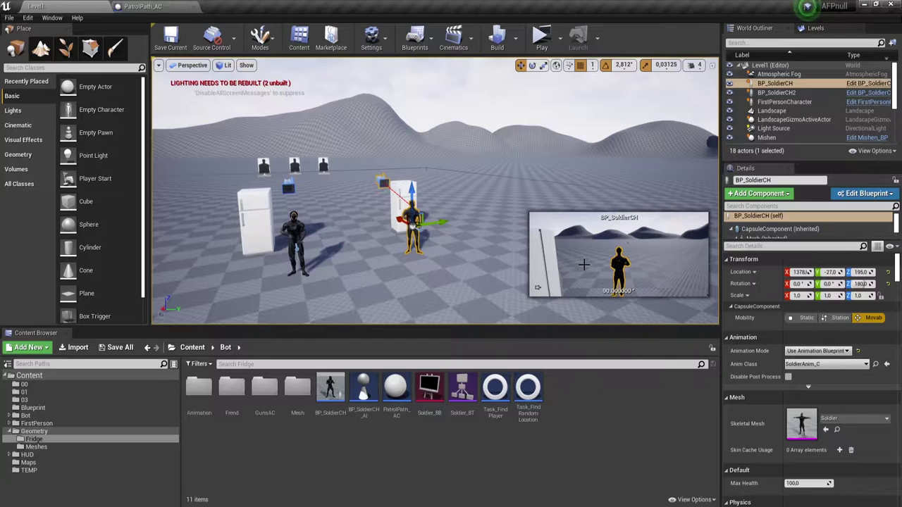
click(860, 85)
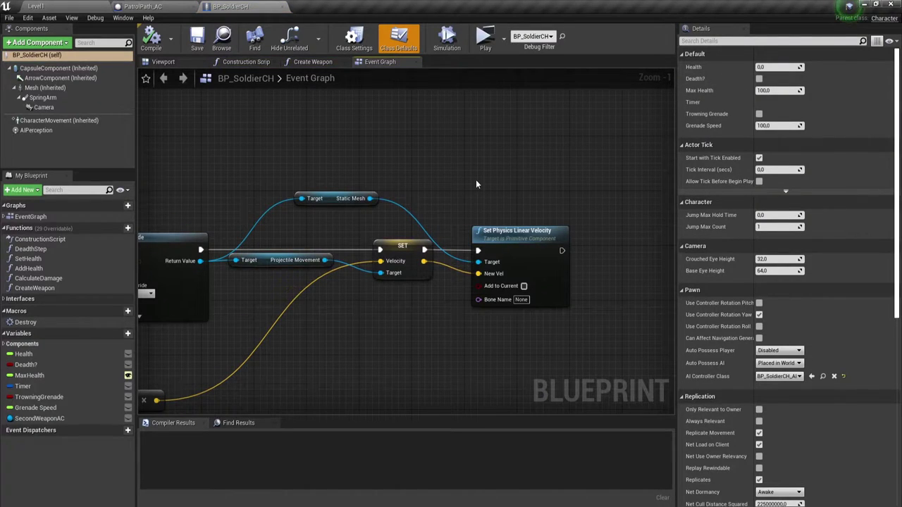
scroll(476, 184, down, 1)
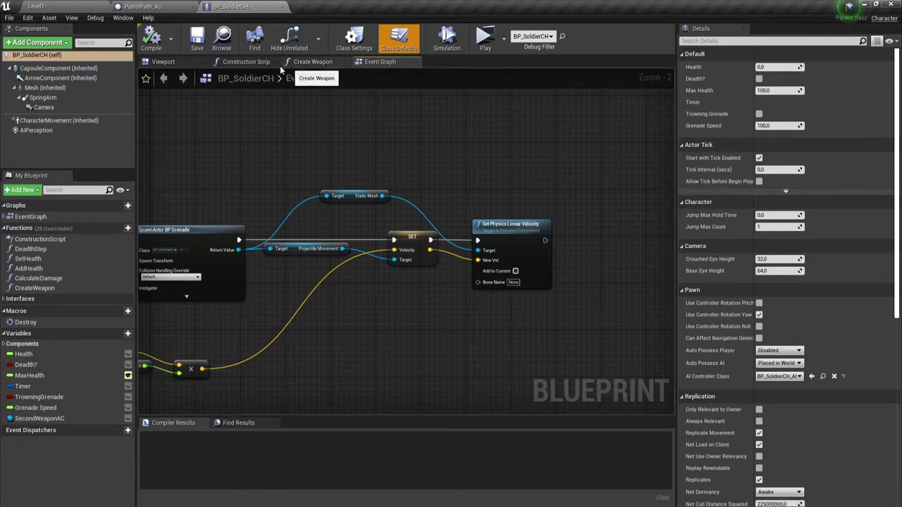
click(189, 62)
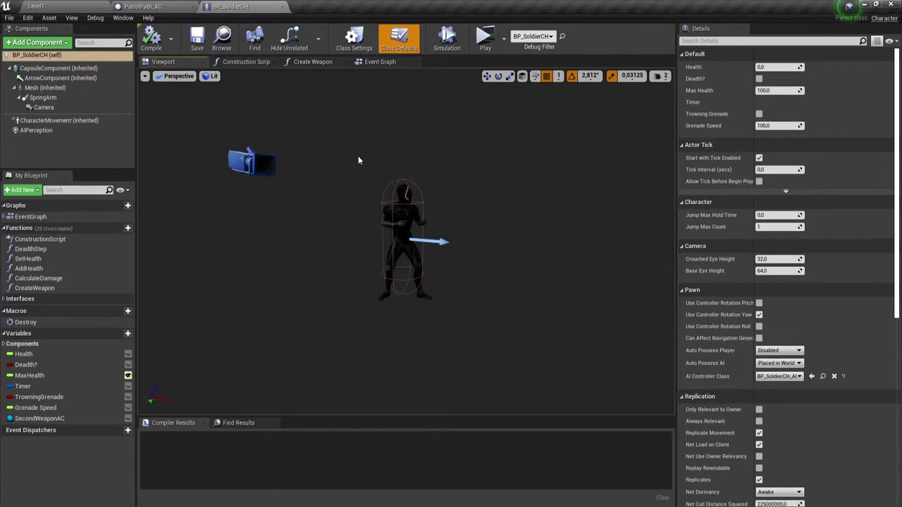
click(384, 64)
scroll(340, 233, down, 5)
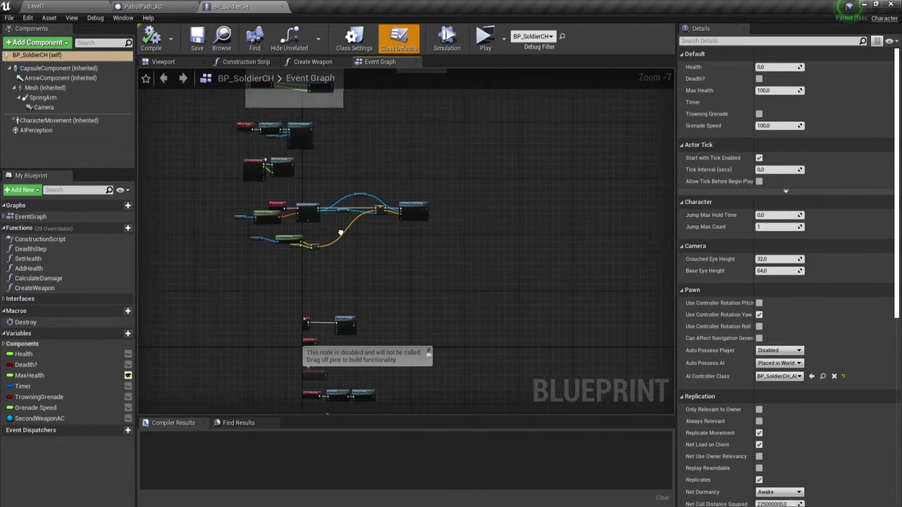
right_drag(341, 232, 358, 238)
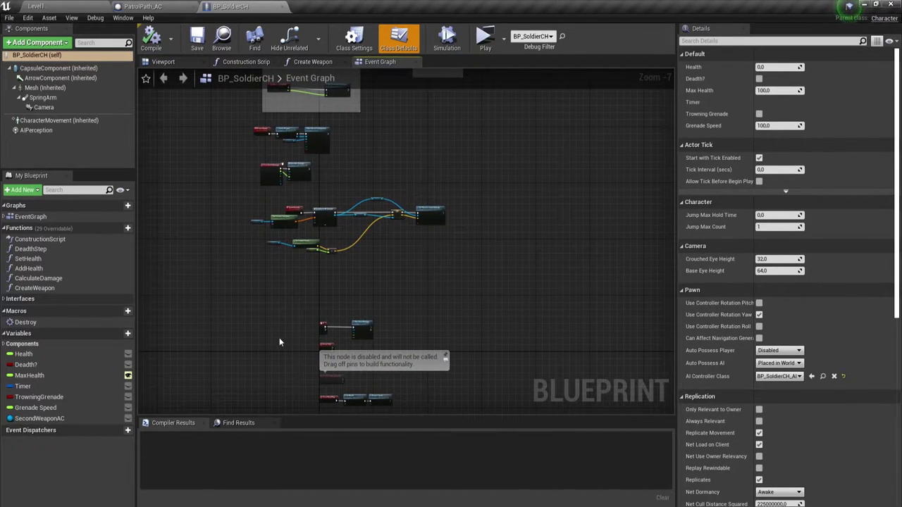
mouse_move(98, 331)
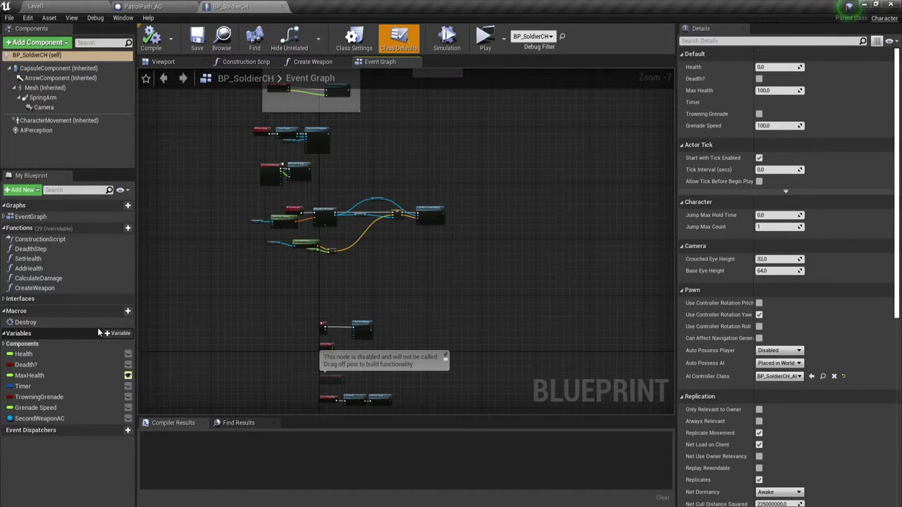
- Add a PatrolPath variable to BP_SoldierCH of type Patrol Path AC
click(99, 330)
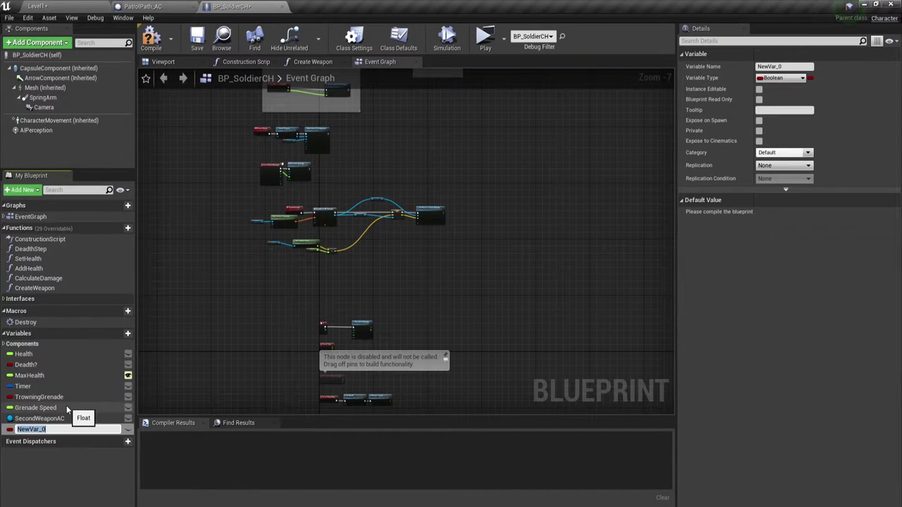
text(Pat)
text(r)
text(olPath)
key(Return)
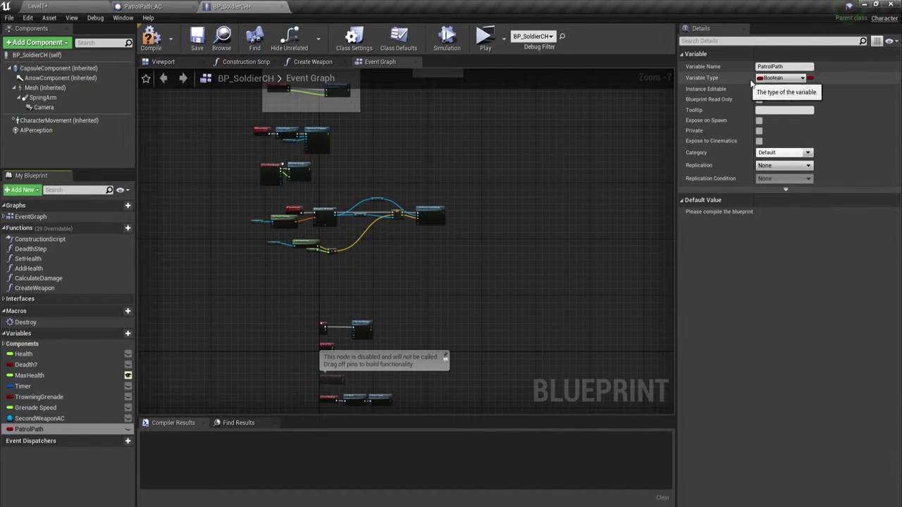
click(780, 78)
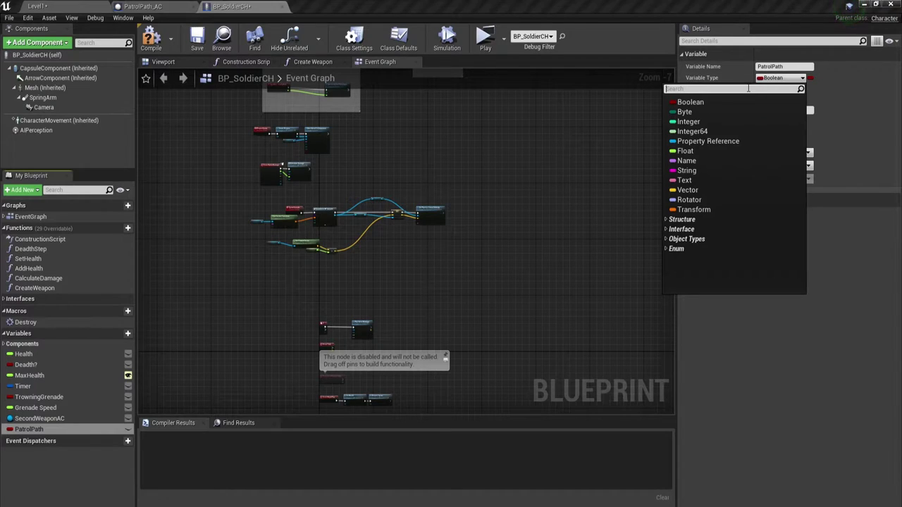
text(Pat)
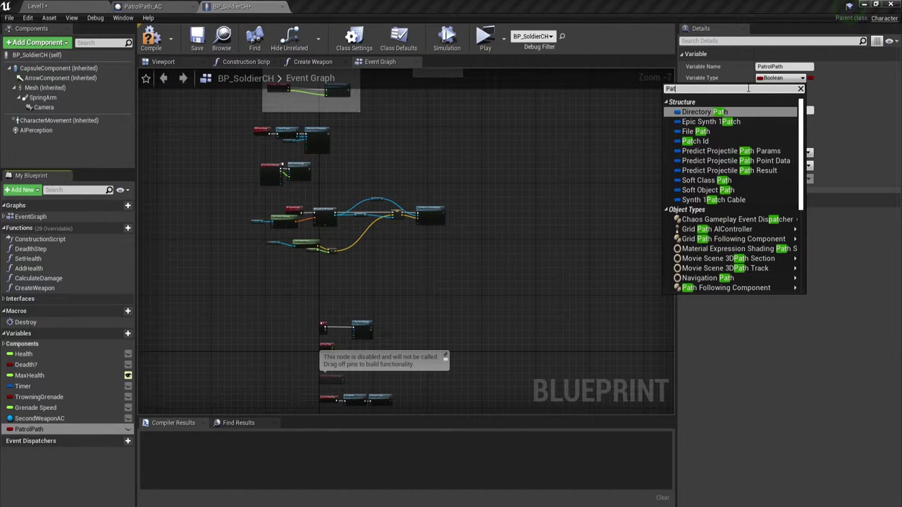
text(rpl)
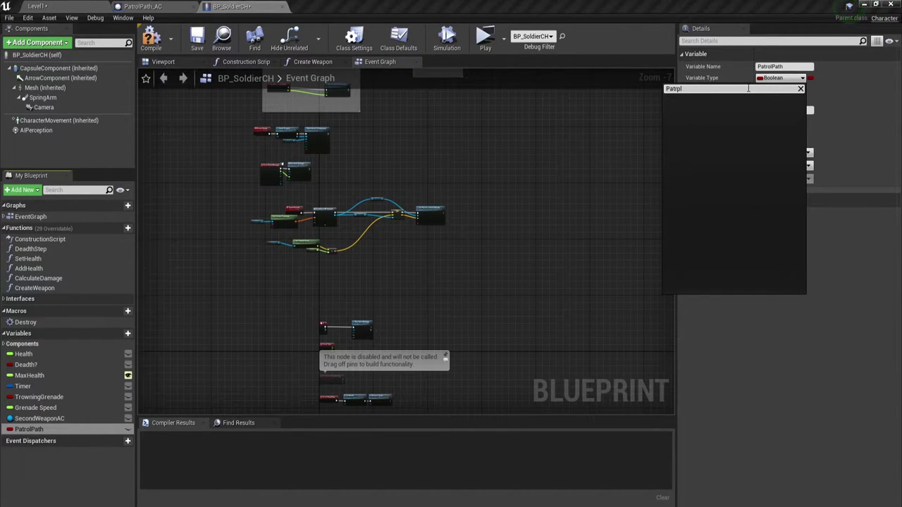
key(BackSpace)
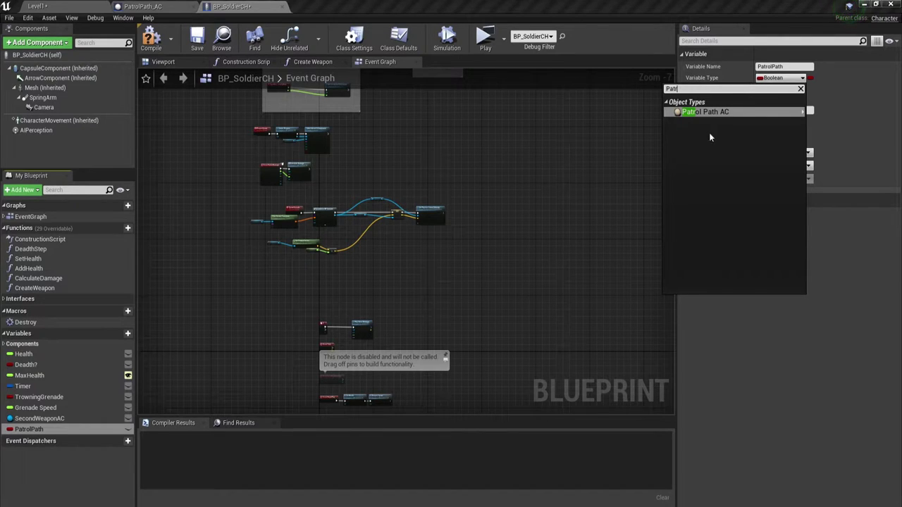
click(717, 113)
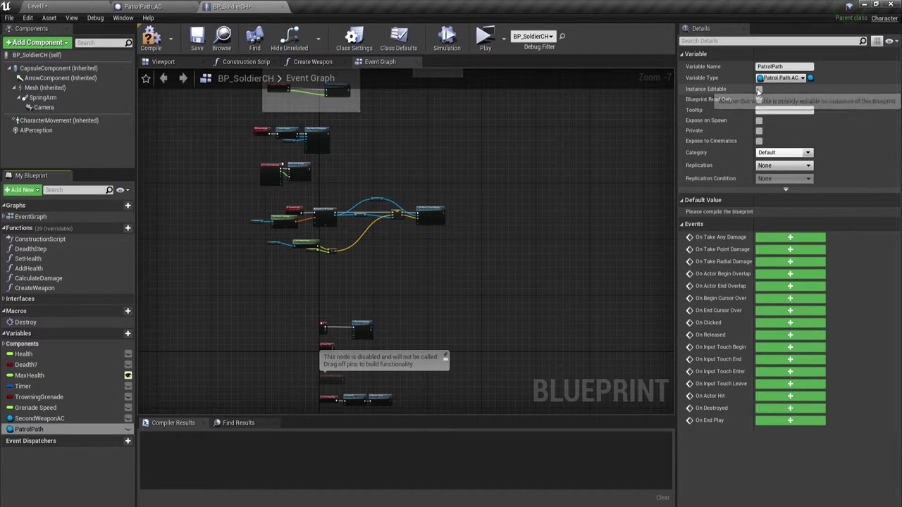
- Make PatrolPath Instance Editable and compile the soldier Blueprint
click(759, 88)
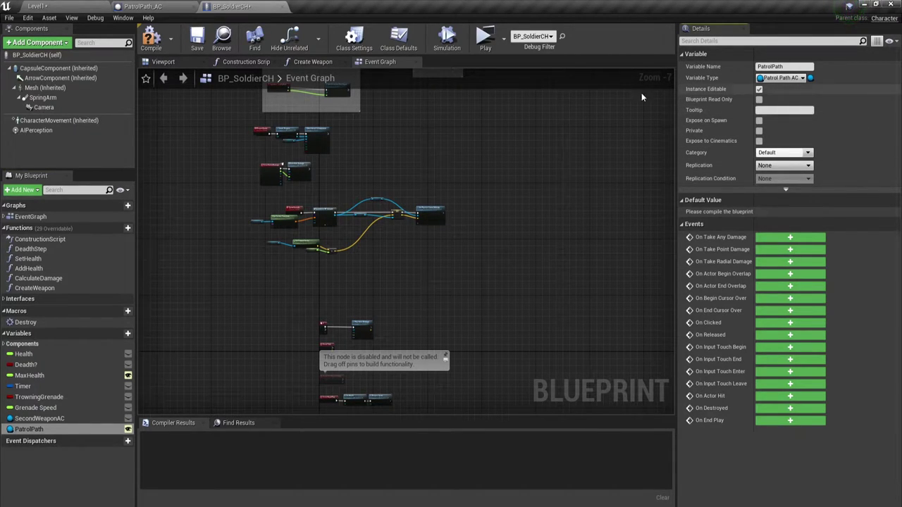
click(152, 39)
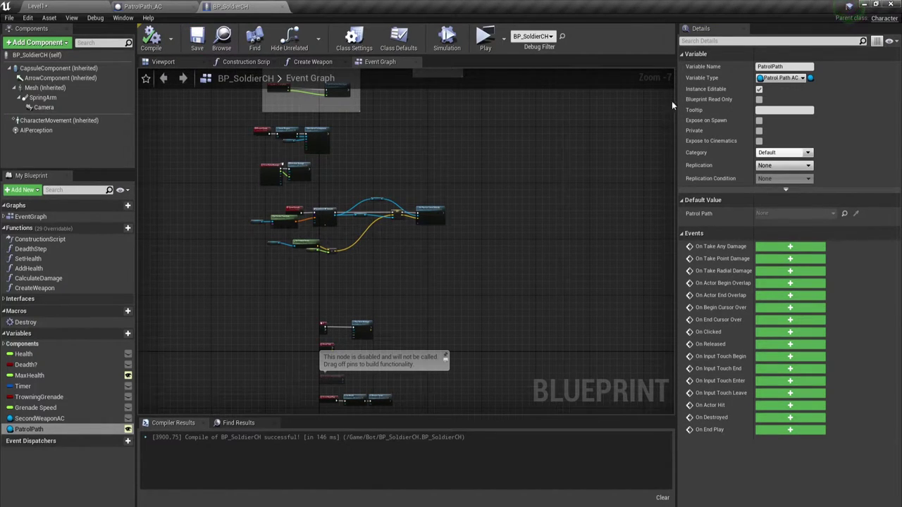
click(758, 90)
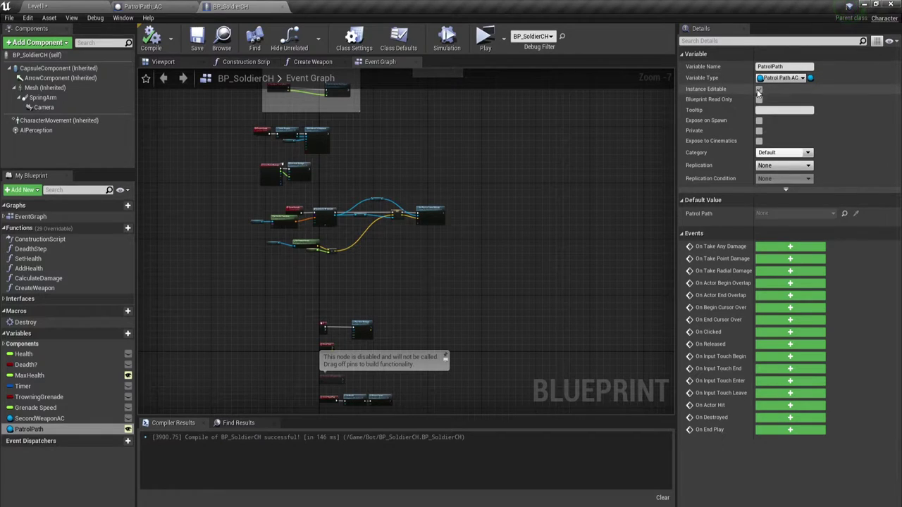
click(759, 89)
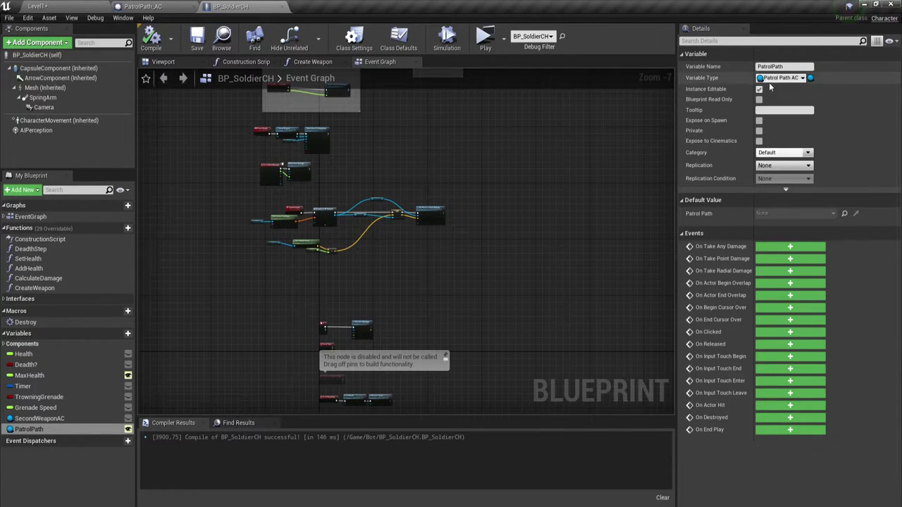
click(150, 8)
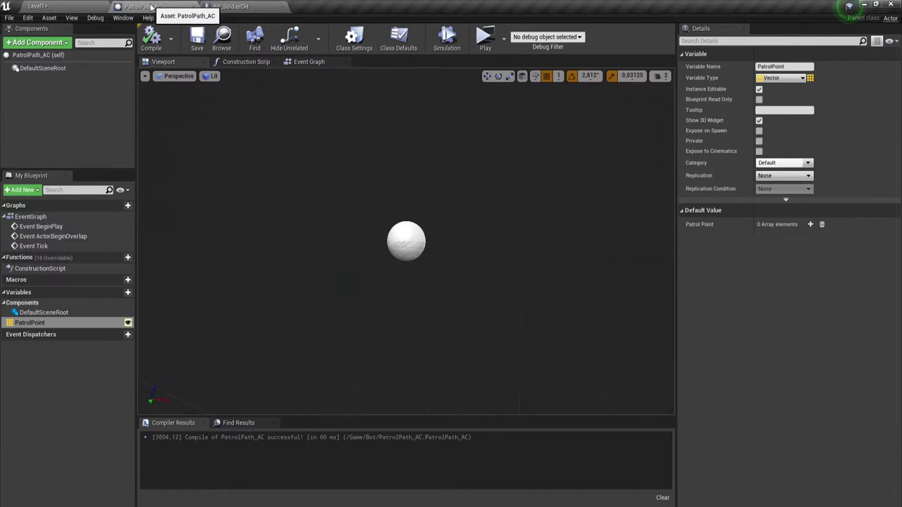
- Drag a PatrolPath_AC actor into Level1 and shift it along X toward the soldiers
click(62, 7)
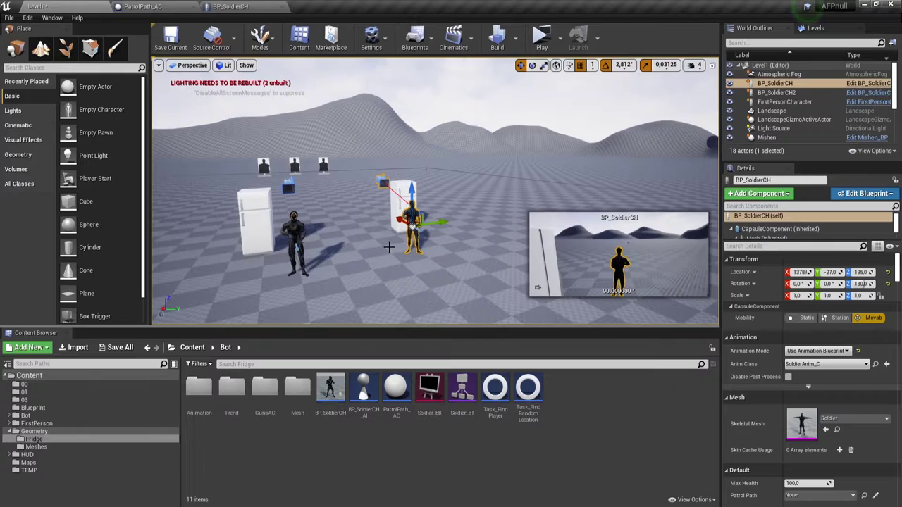
click(398, 386)
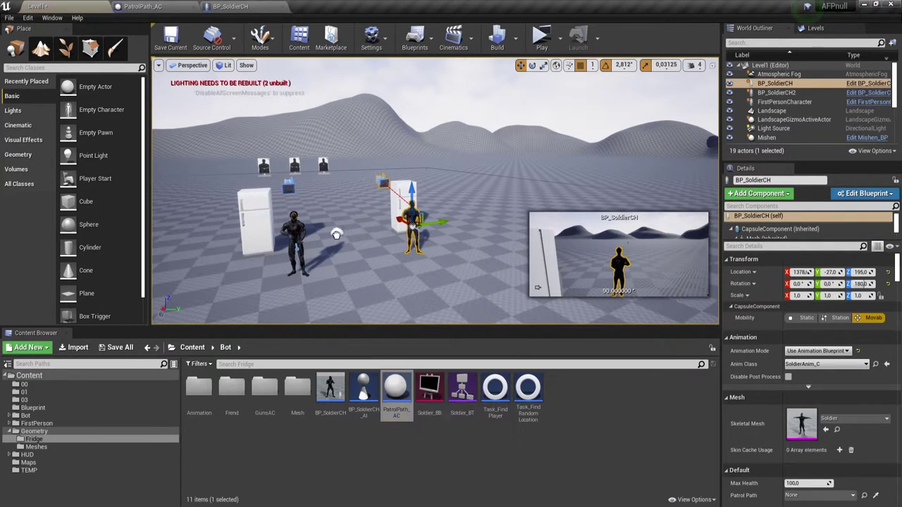
mouse_move(398, 386)
mouse_down()
mouse_move(355, 233)
mouse_move(211, 250)
mouse_up()
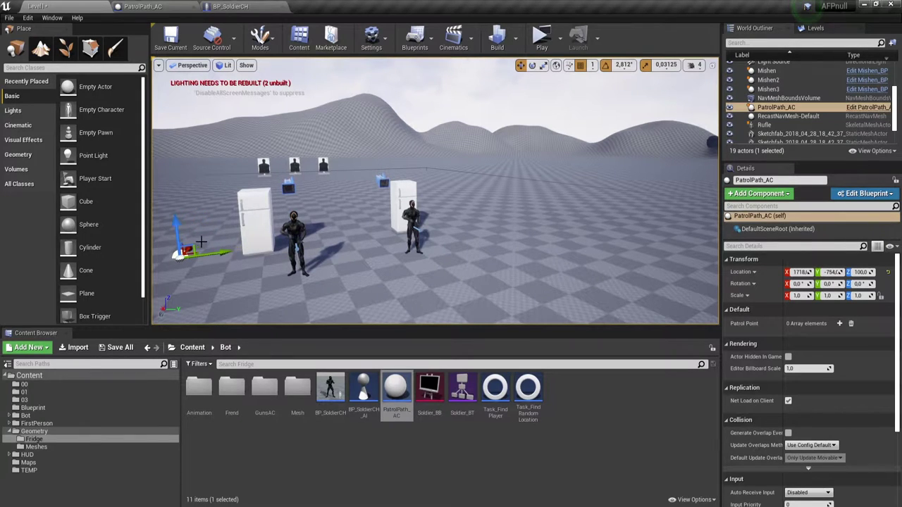
right_drag(336, 254, 336, 253)
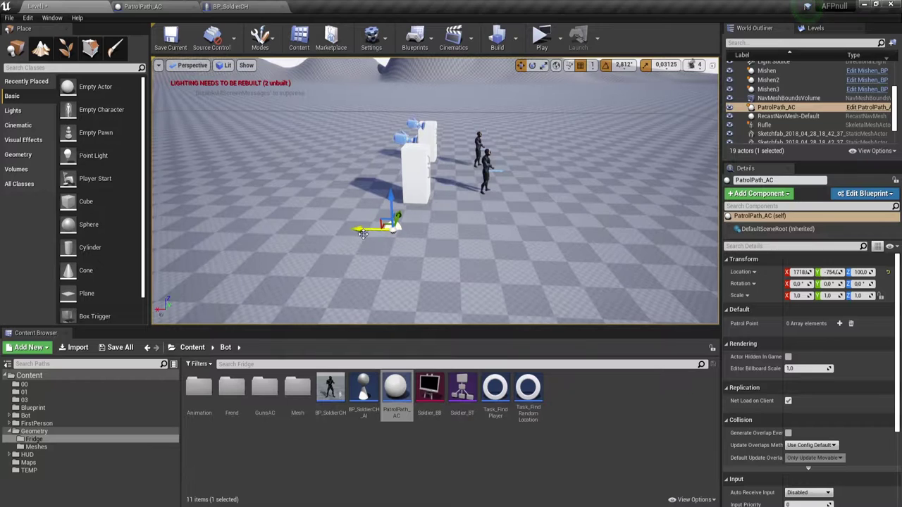
drag(360, 229, 451, 233)
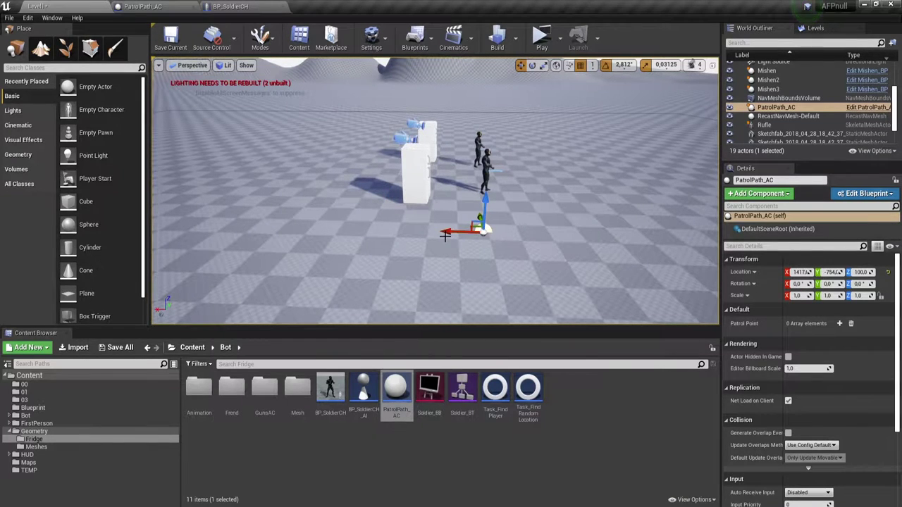
right_drag(493, 226, 488, 225)
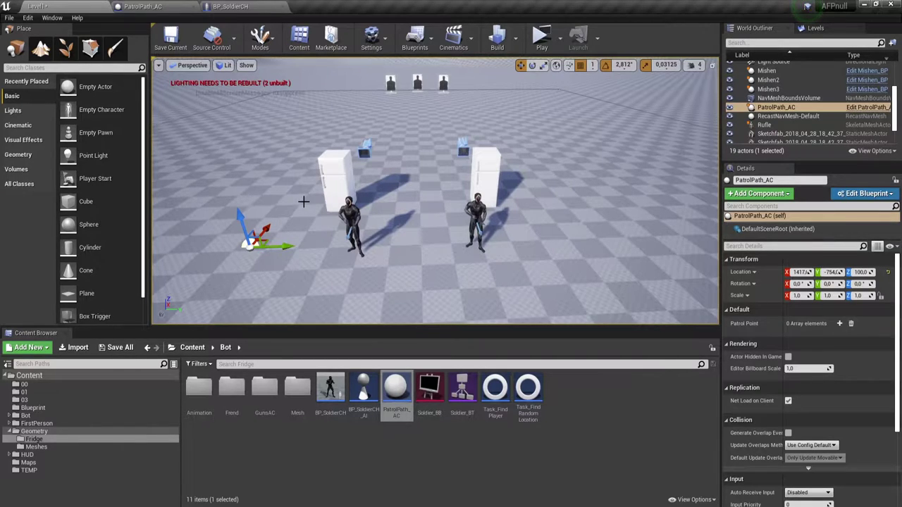
- Open Soldier_BT, disconnect the CanSeePlayer and CanNotSeePlayer branches, and move both comment boxes down
double_click(464, 387)
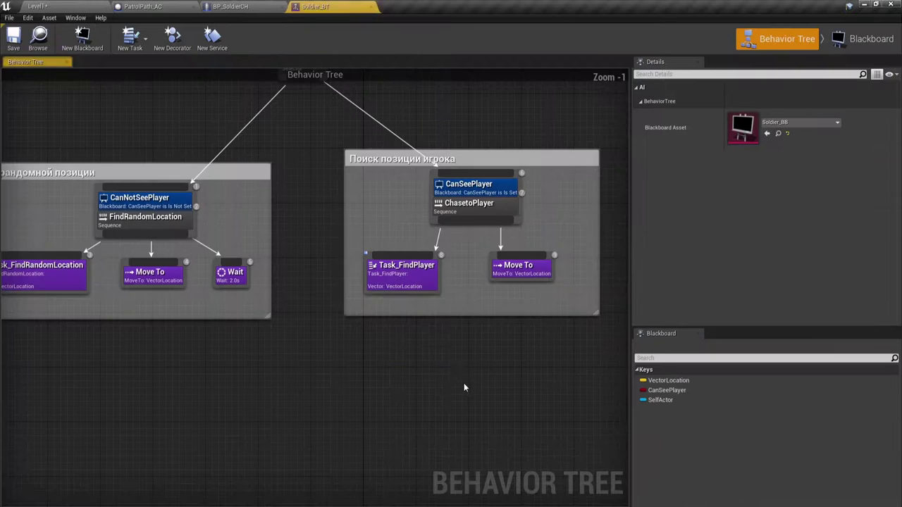
scroll(393, 209, down, 2)
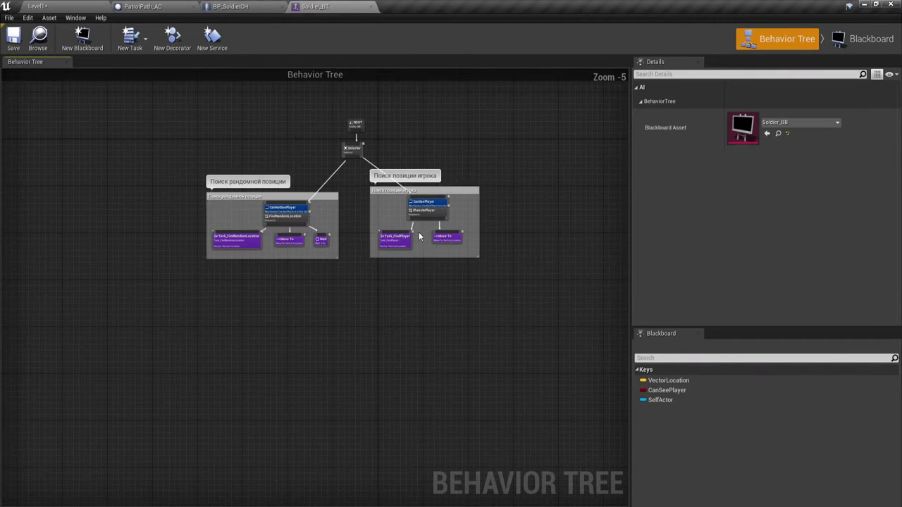
right_drag(376, 272, 326, 272)
scroll(296, 275, up, 2)
scroll(296, 274, down, 1)
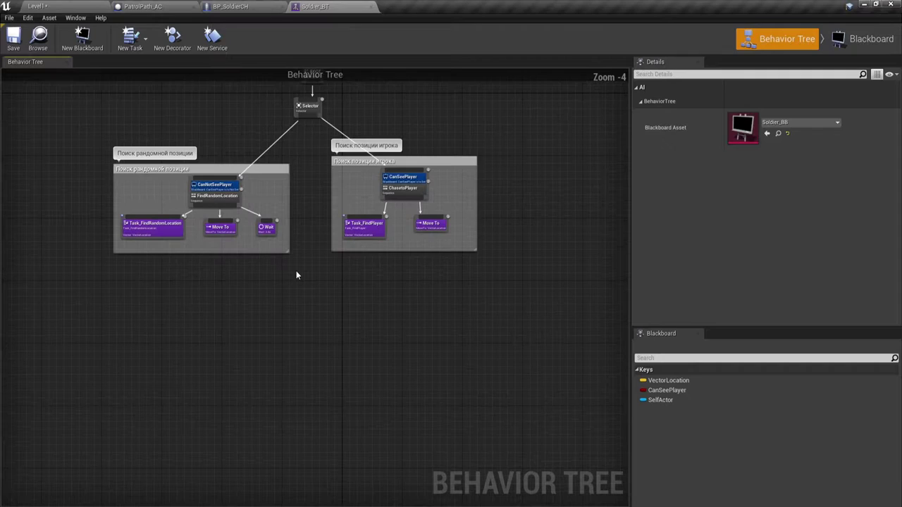
alt+click(275, 148)
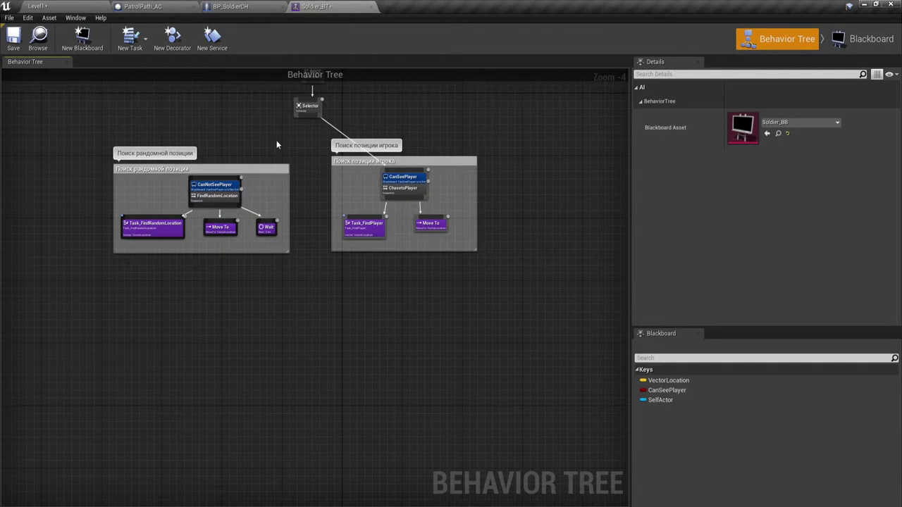
alt+click(336, 131)
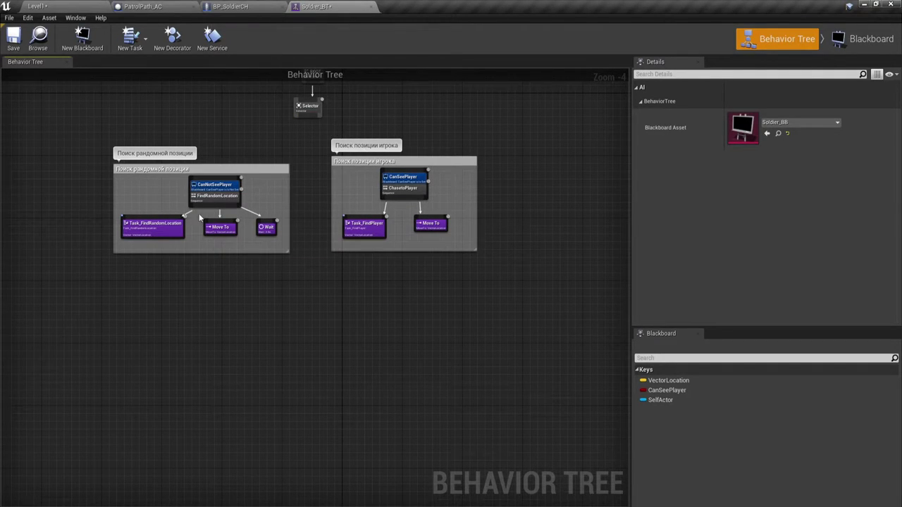
drag(62, 128, 437, 265)
mouse_move(452, 165)
mouse_down()
mouse_move(466, 338)
mouse_move(451, 330)
mouse_up()
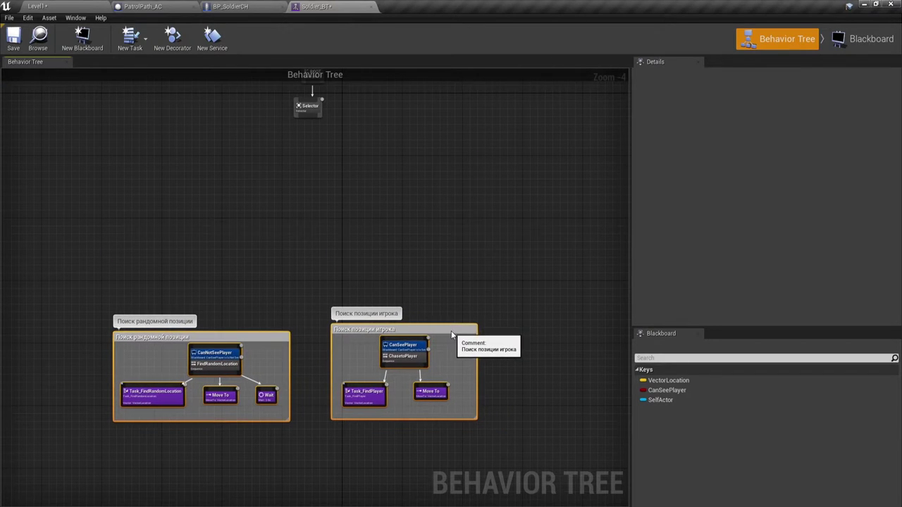
click(454, 206)
right_drag(444, 205, 441, 219)
scroll(288, 172, up, 2)
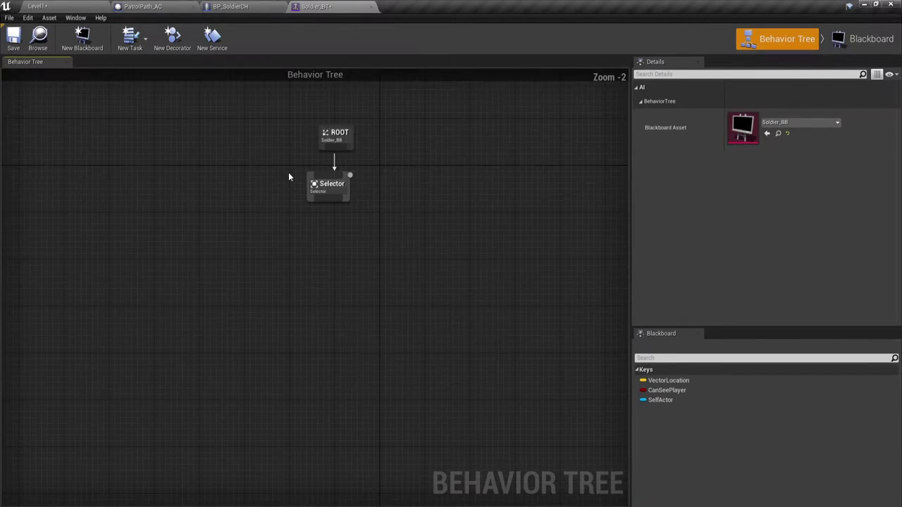
right_drag(367, 222, 368, 210)
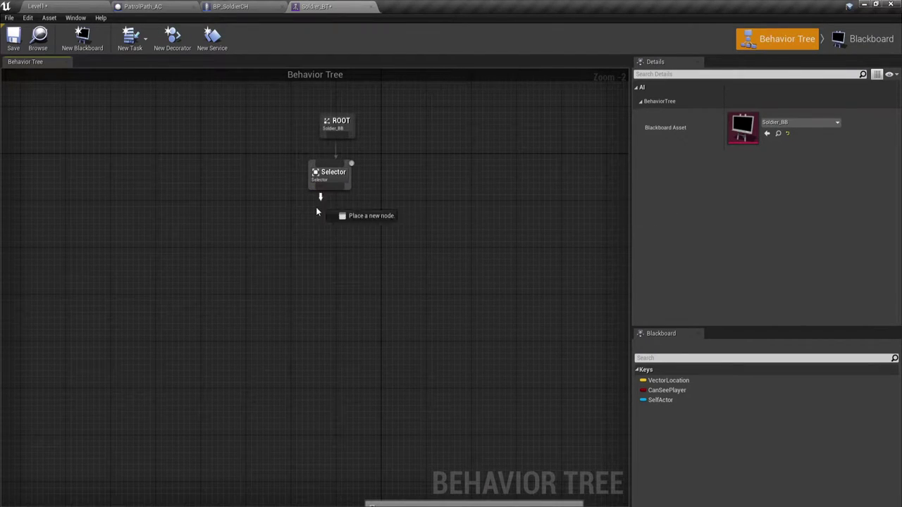
- Add a Sequence composite node beneath the Selector
drag(323, 194, 310, 242)
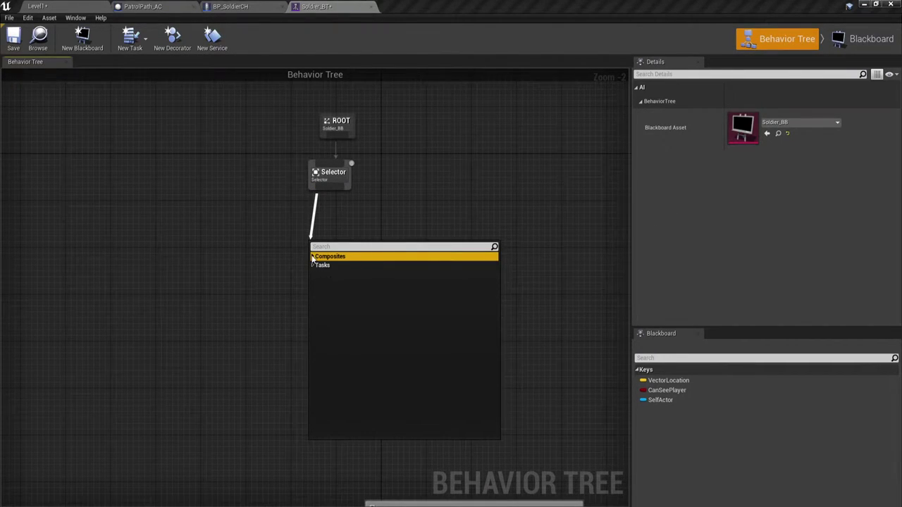
click(325, 258)
click(326, 275)
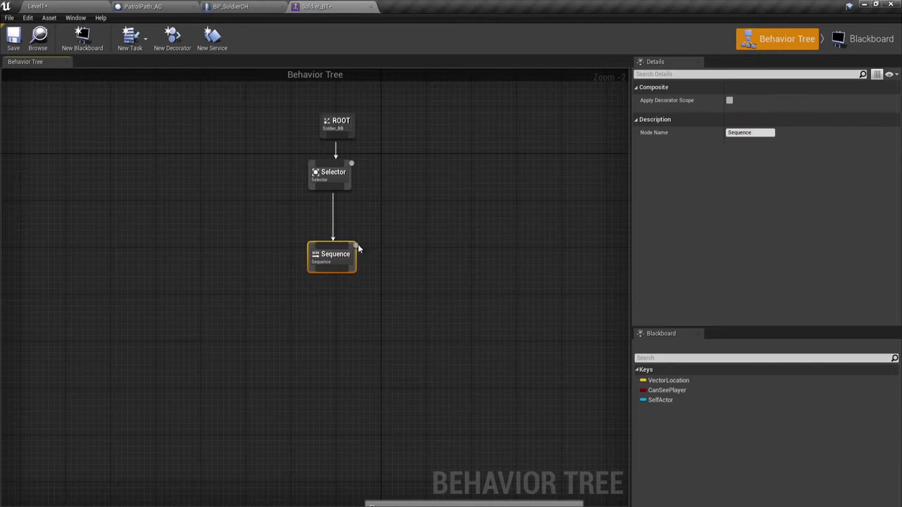
right_drag(425, 303, 431, 268)
mouse_move(335, 217)
mouse_down()
mouse_move(308, 200)
mouse_move(311, 211)
mouse_up()
click(366, 242)
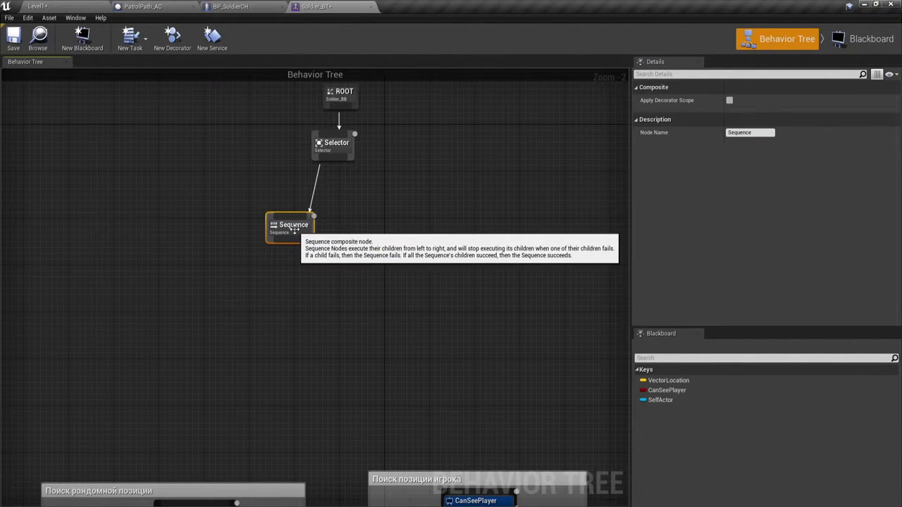
- Rename the Sequence node to PatrolNPC and move it further left
click(749, 134)
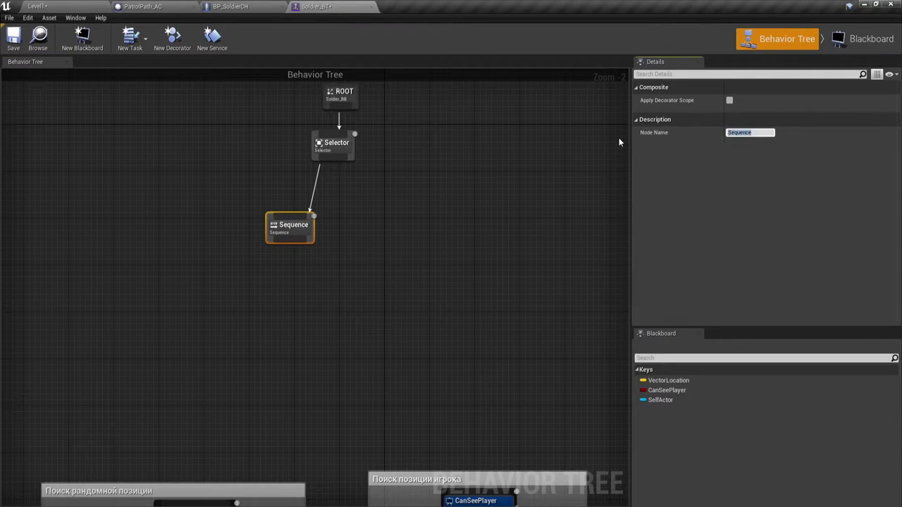
text(Pa)
text(tro)
text(l)
text(NPX)
key(BackSpace)
text(C)
key(Return)
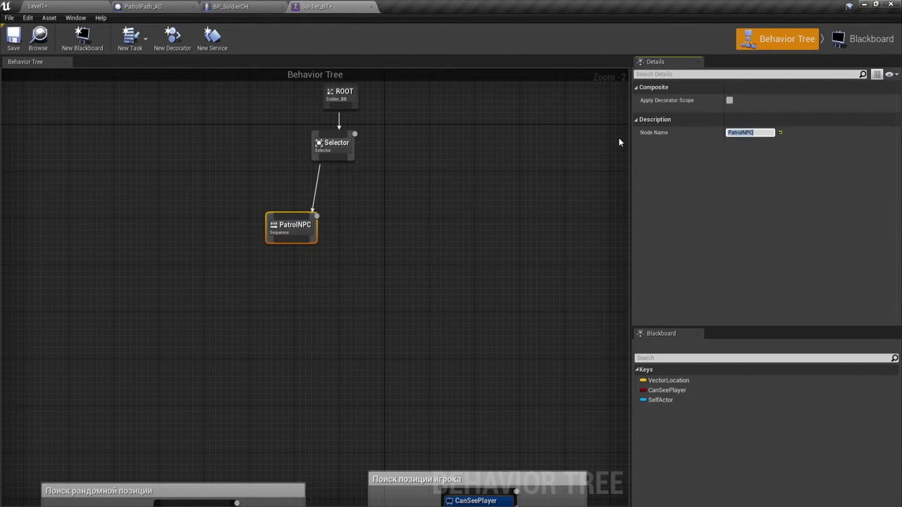
right_drag(447, 287, 440, 255)
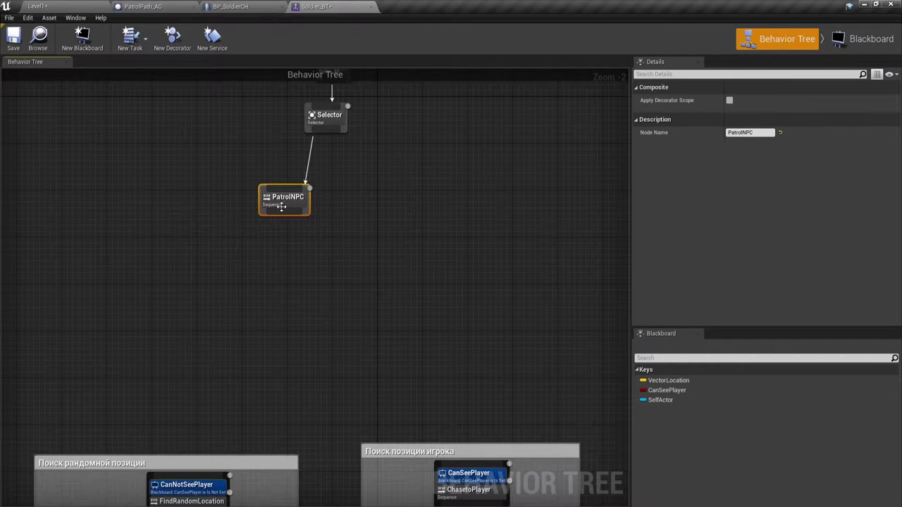
drag(281, 206, 242, 199)
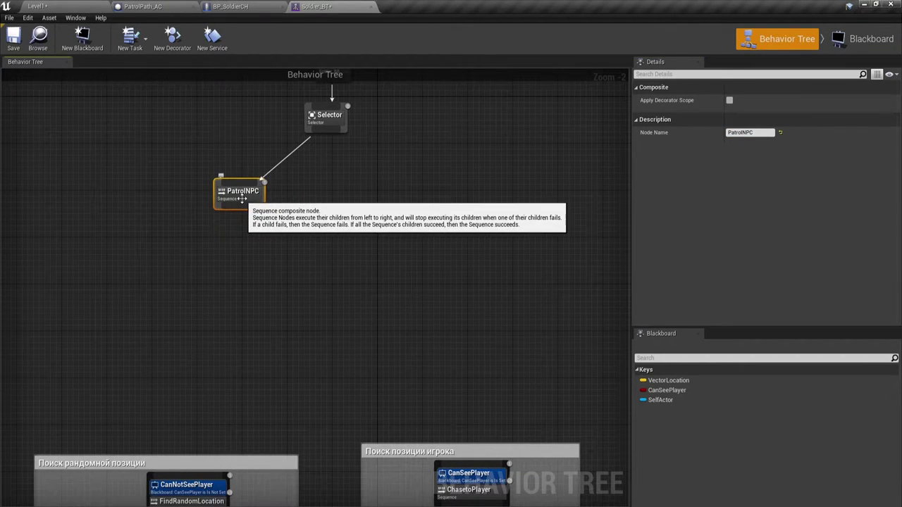
click(291, 216)
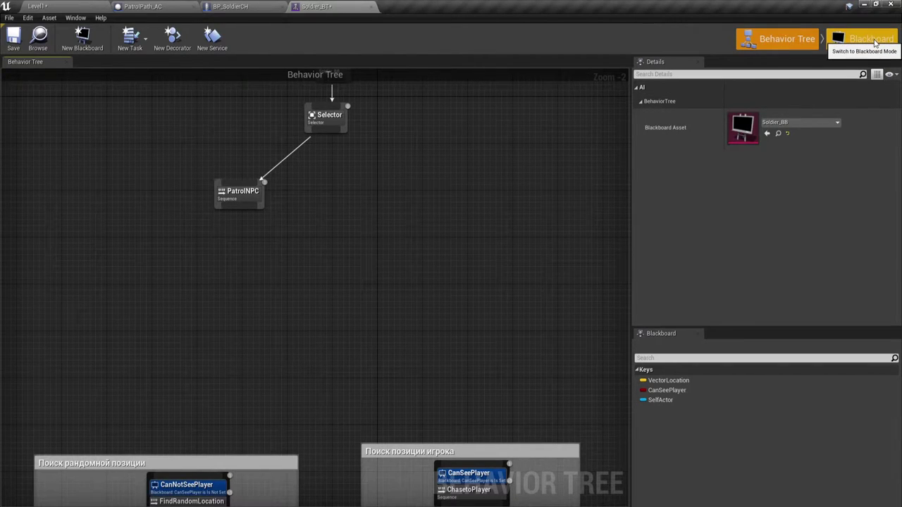
- In Blackboard mode, add a Vector key named PatrolPathVector
click(874, 44)
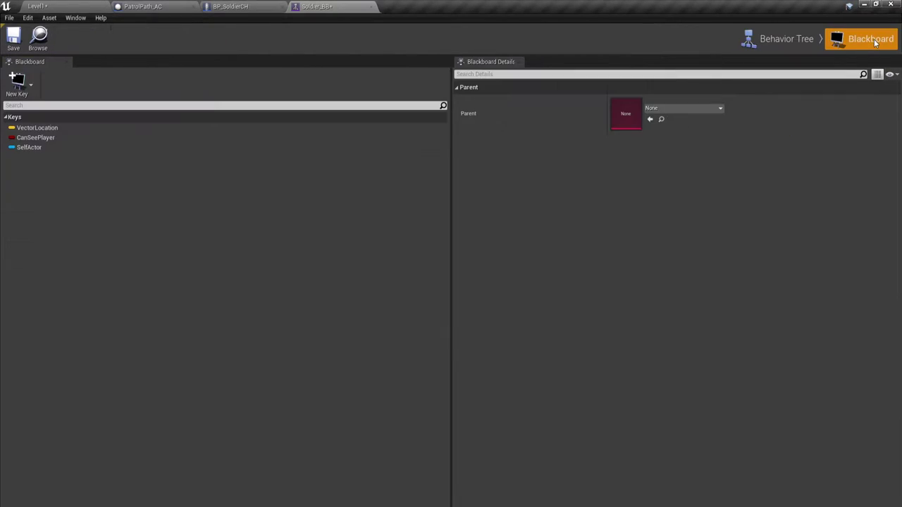
click(28, 92)
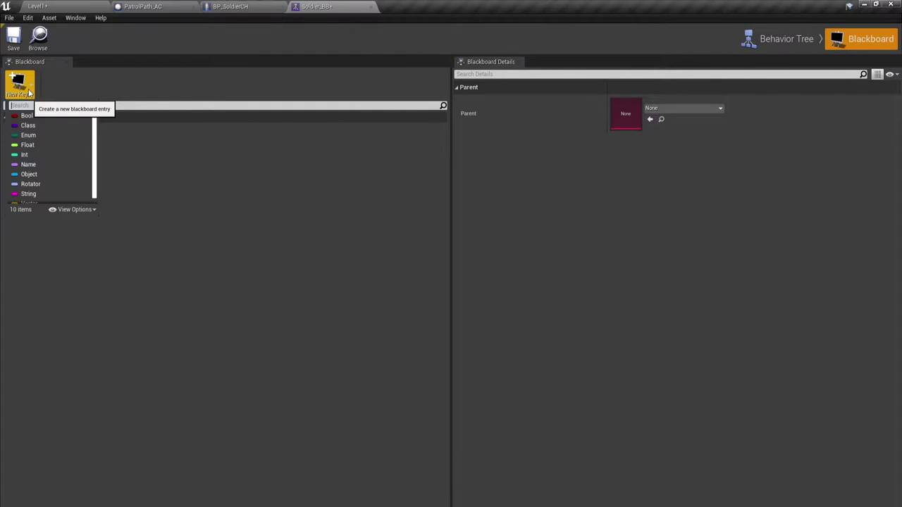
scroll(49, 146, down, 1)
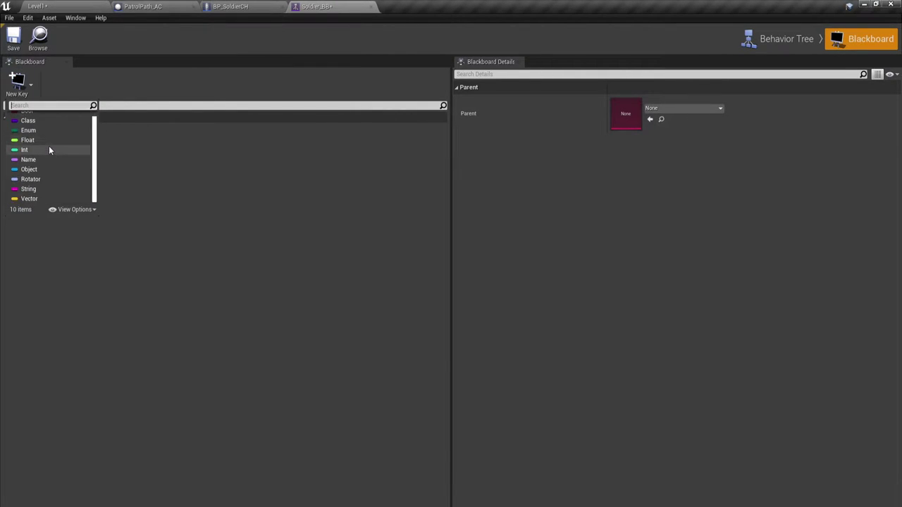
click(29, 199)
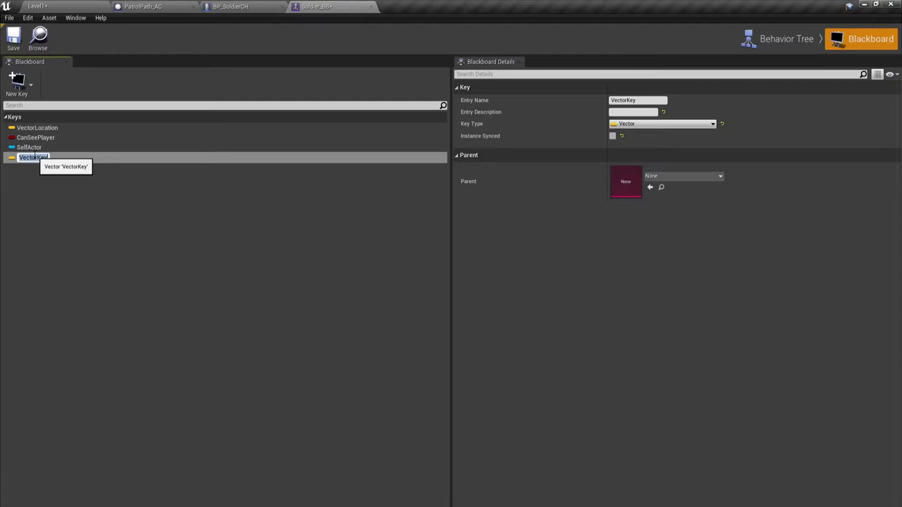
text(Patrol)
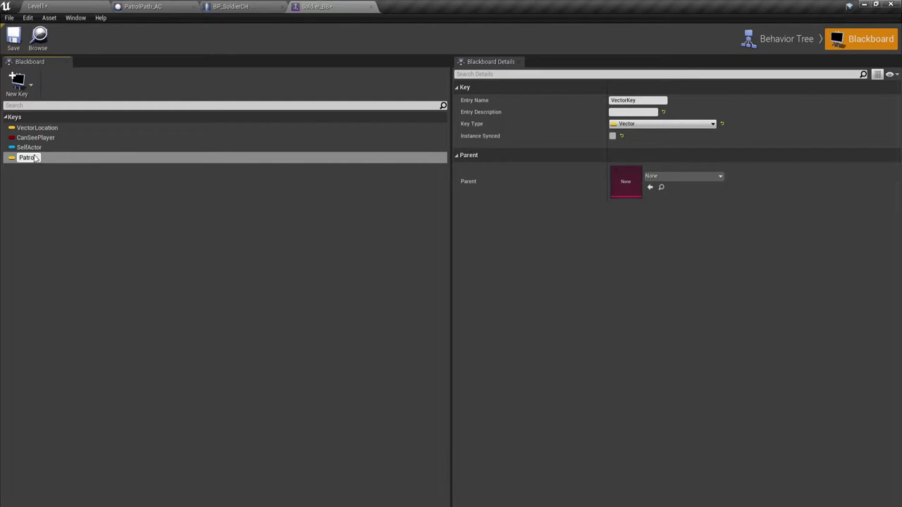
text(Pa)
text(th)
text(Vector)
click(119, 211)
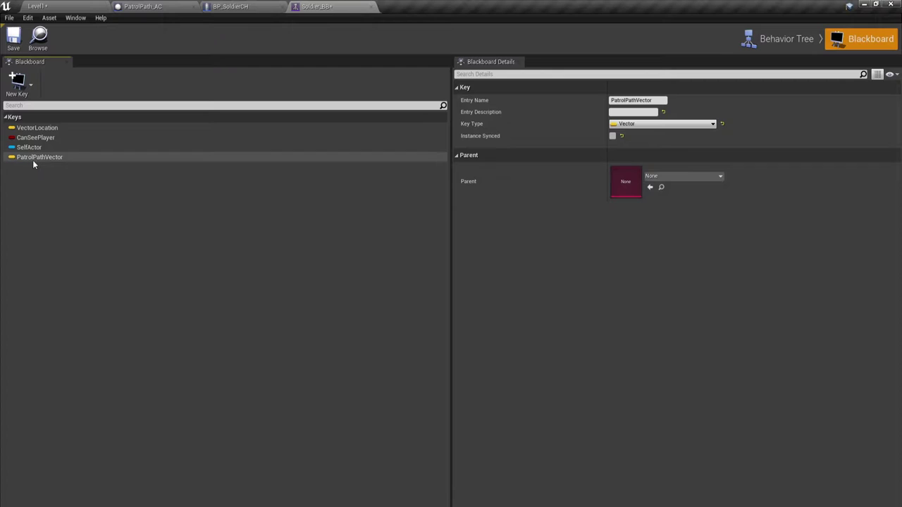
- Add an Int key named PatrolPathIndex and save the Soldier_BB blackboard
click(27, 86)
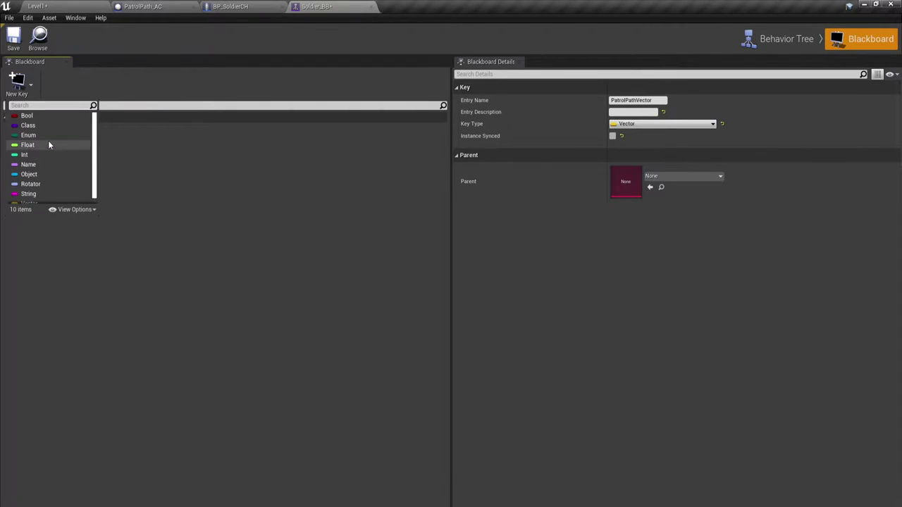
click(31, 155)
text(PatrolPathIn)
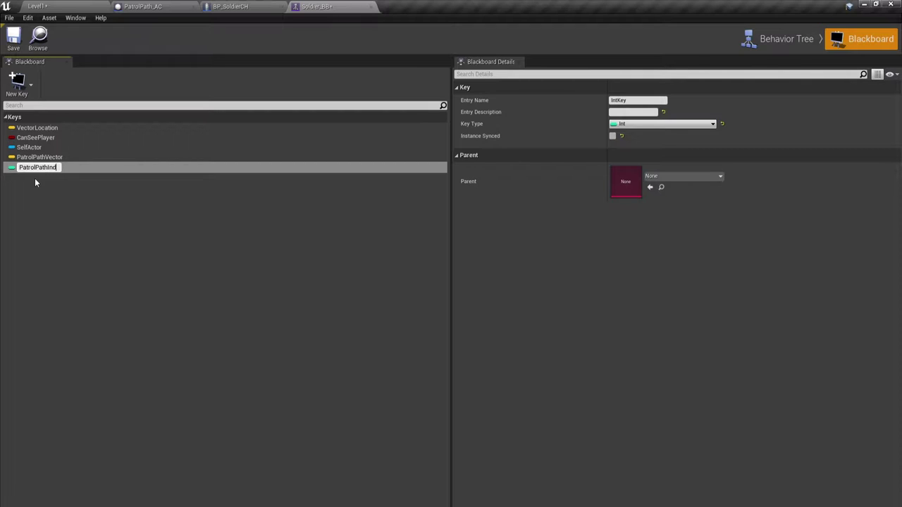
text(dex)
key(Return)
click(31, 170)
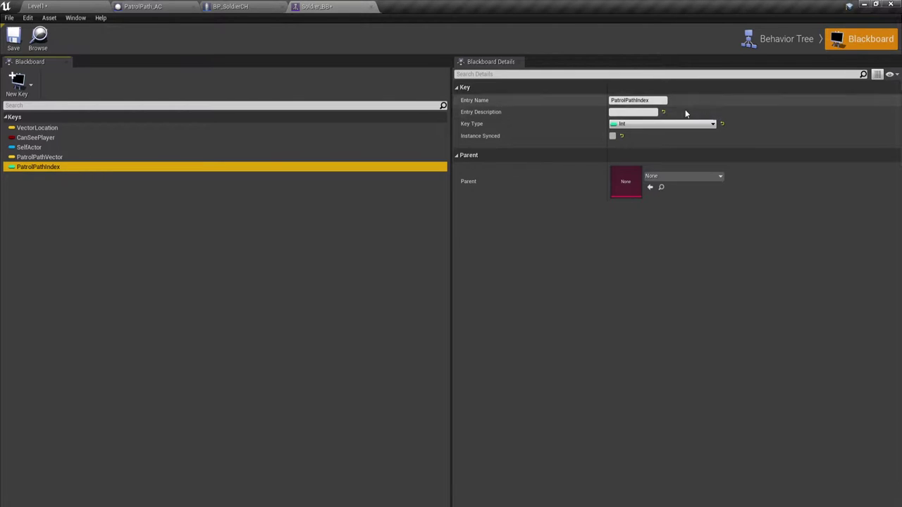
click(14, 37)
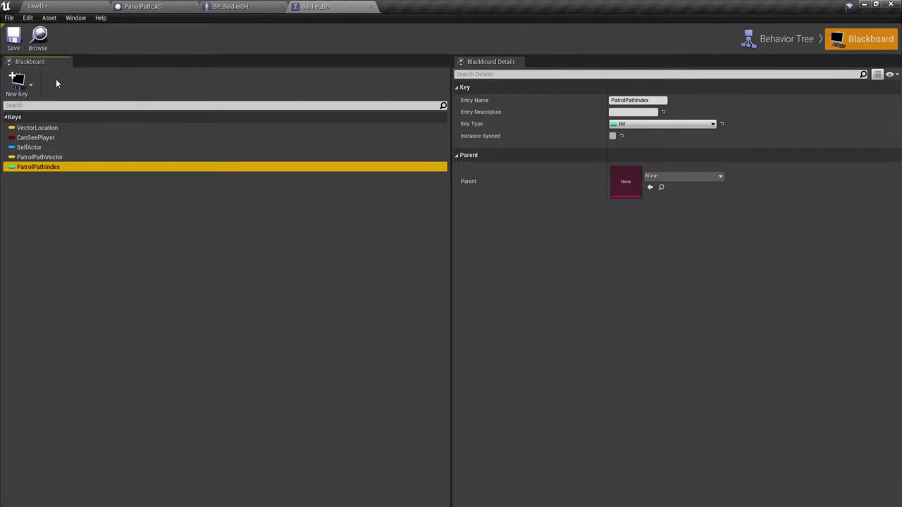
click(782, 42)
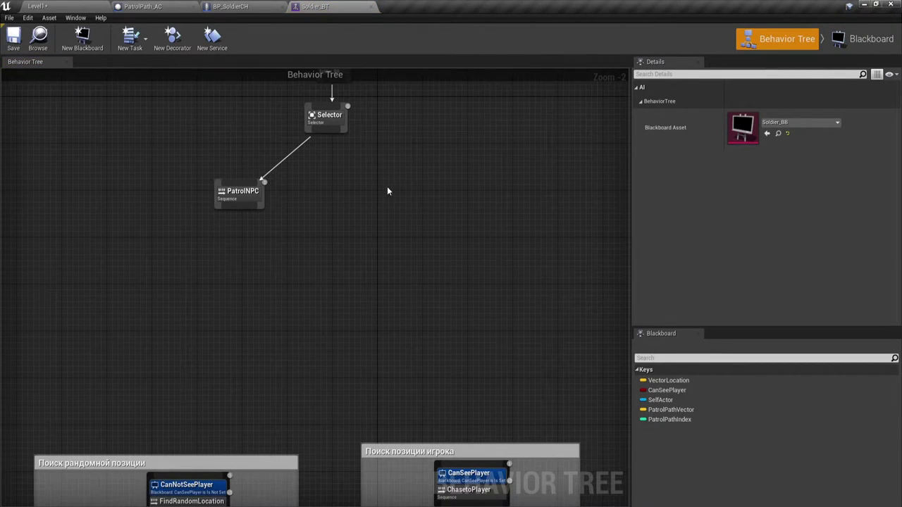
- Search for a 'find' task under PatrolNPC, cancel, then open the New Task base-class list
right_drag(270, 227, 374, 225)
drag(286, 208, 252, 256)
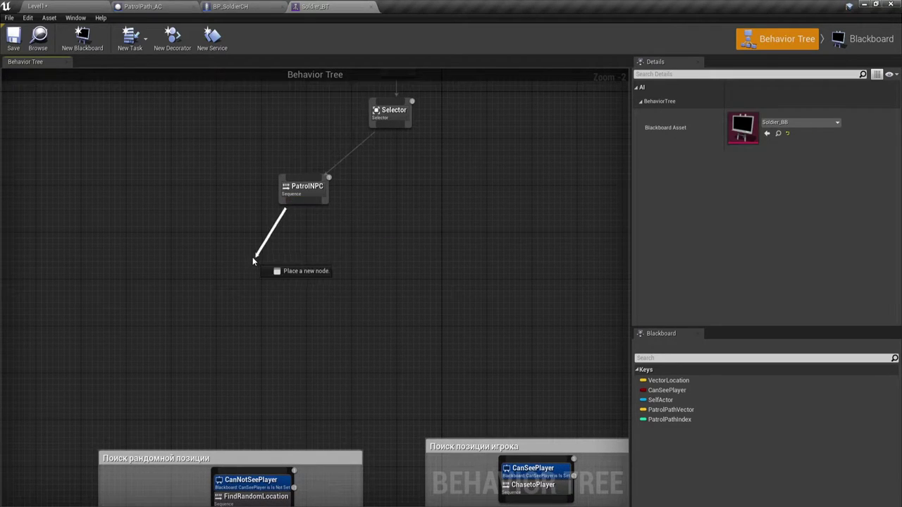
click(257, 281)
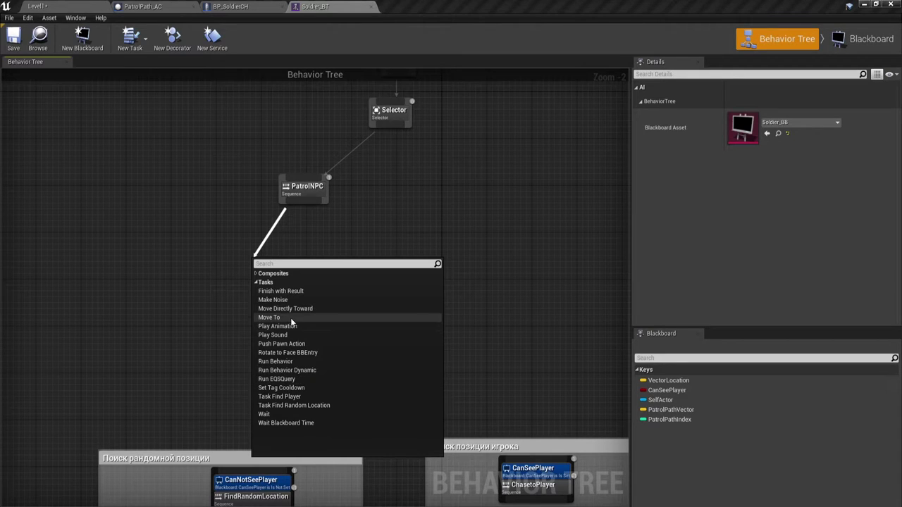
text(fi)
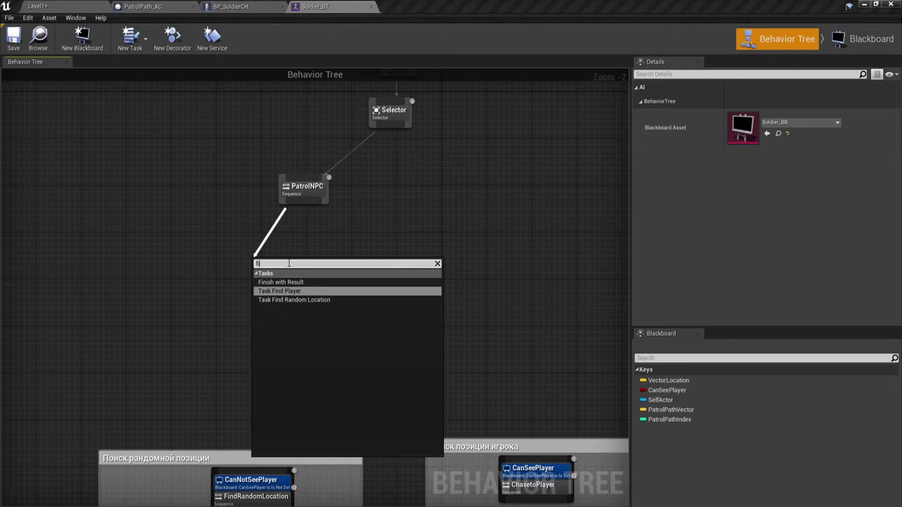
text(nd)
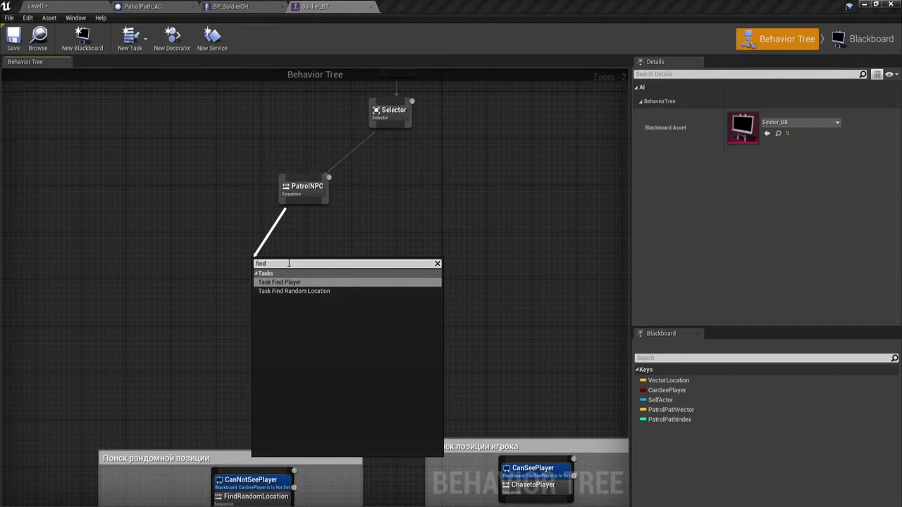
click(287, 242)
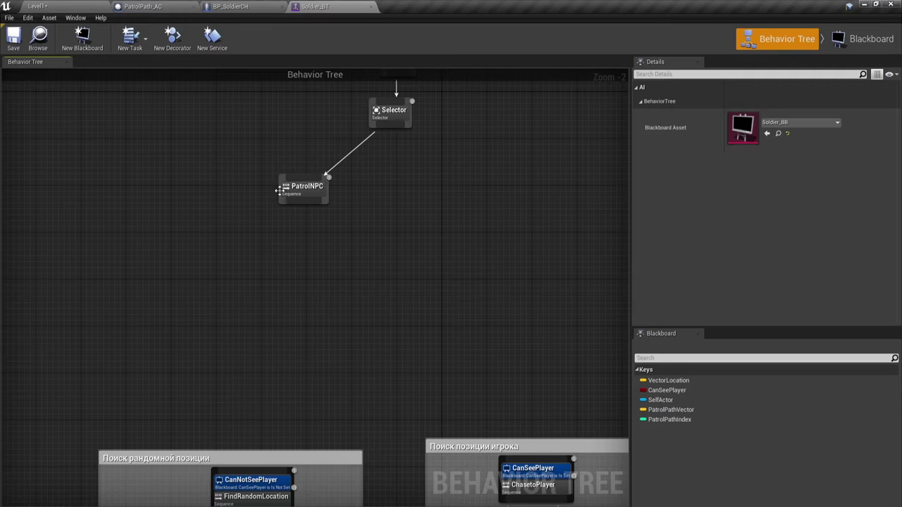
drag(299, 202, 250, 256)
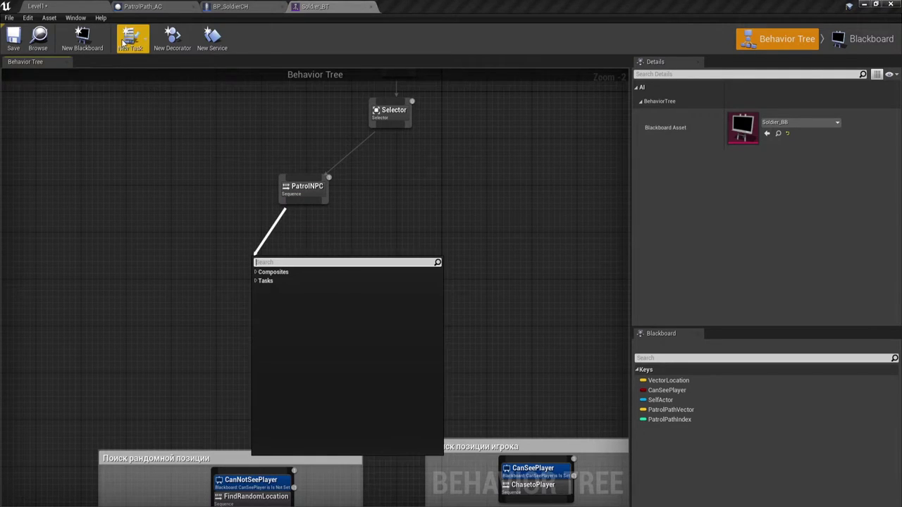
click(145, 39)
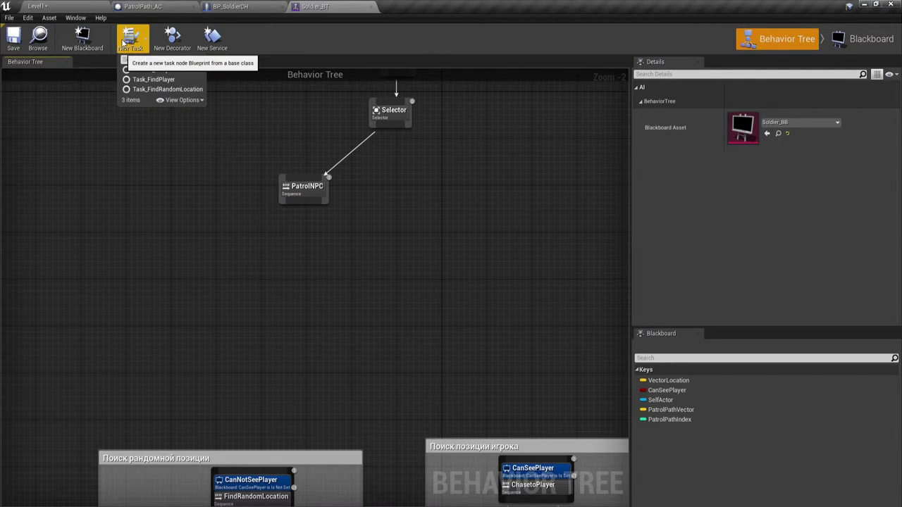
- Create a Blueprint-based task, rename it Task_FindPathPoint, and open it for editing
click(147, 70)
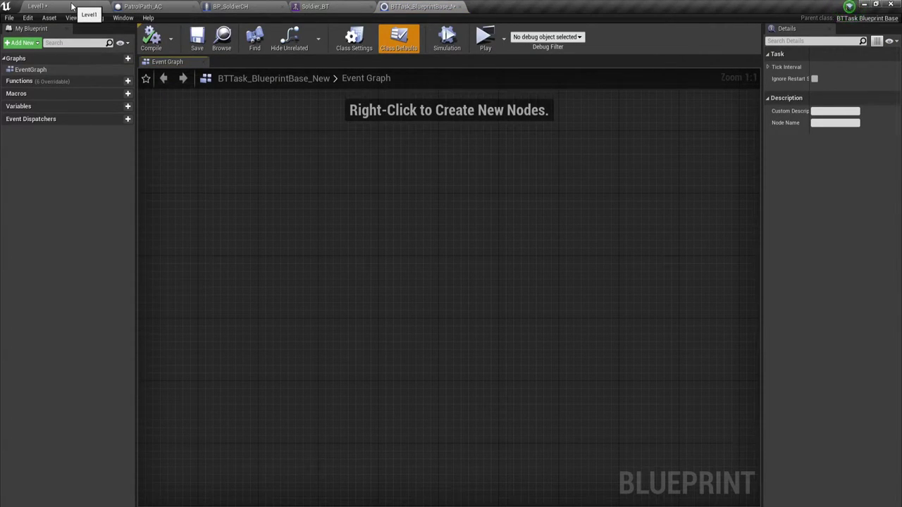
click(37, 6)
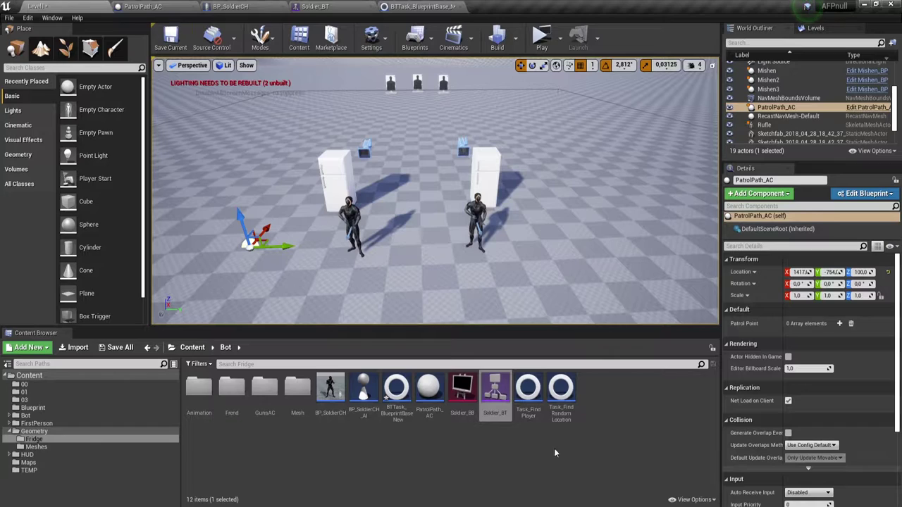
click(399, 416)
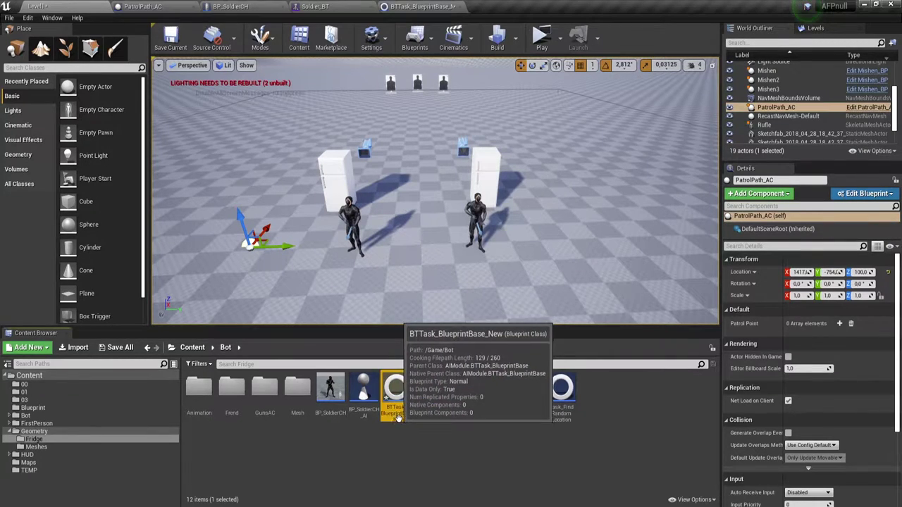
click(400, 417)
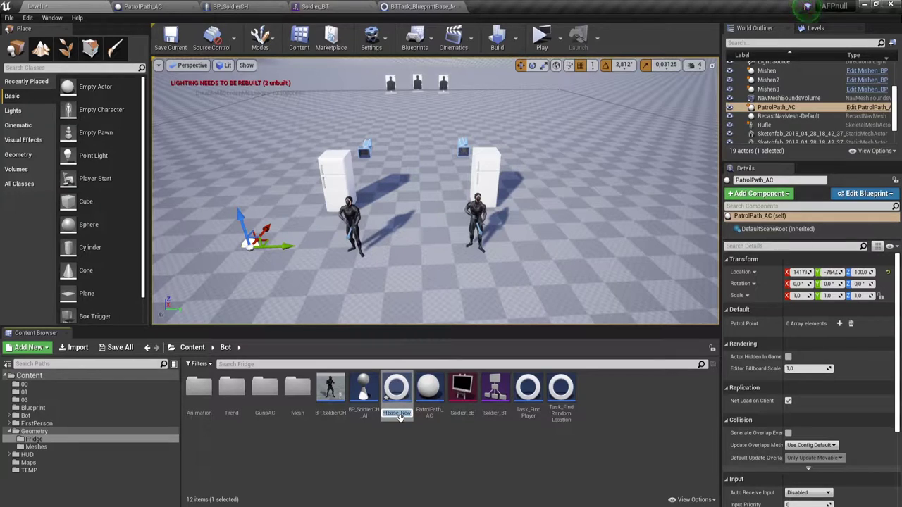
text(Ta)
text(sk_)
text(Find)
text(Path)
text(Point)
key(Return)
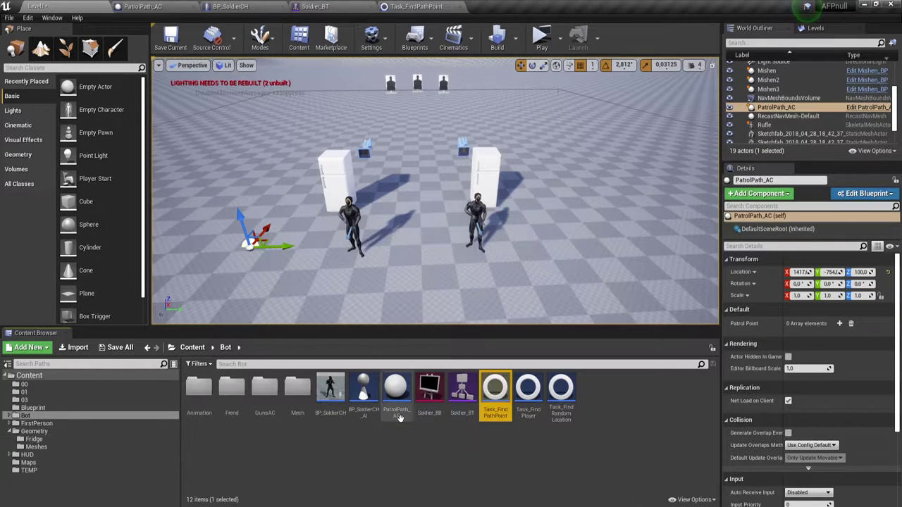
click(419, 6)
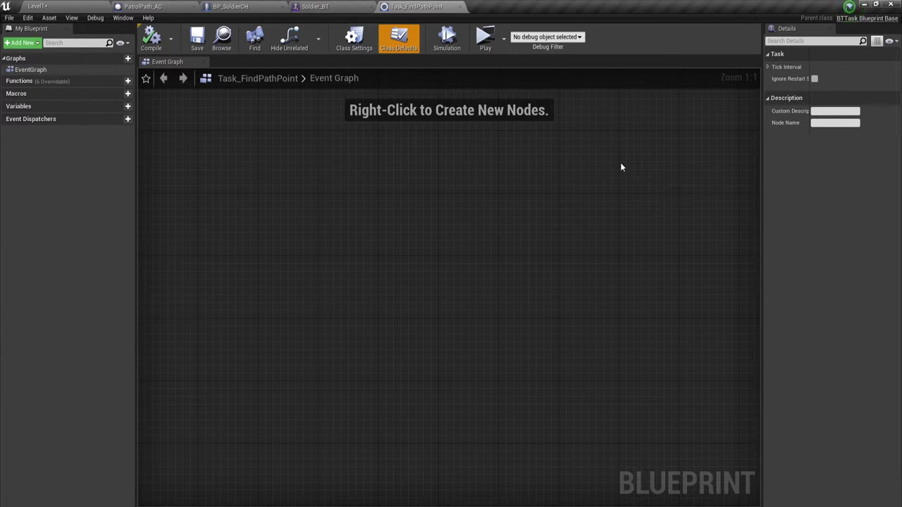
- Add a new variable NewVar_0 to the task and delete the accidental extra NewVar_1
click(127, 106)
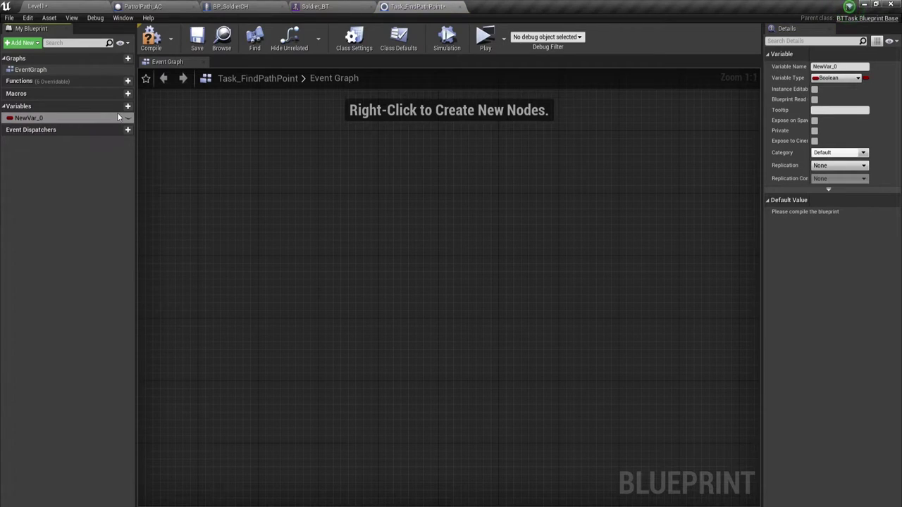
click(114, 107)
key(Return)
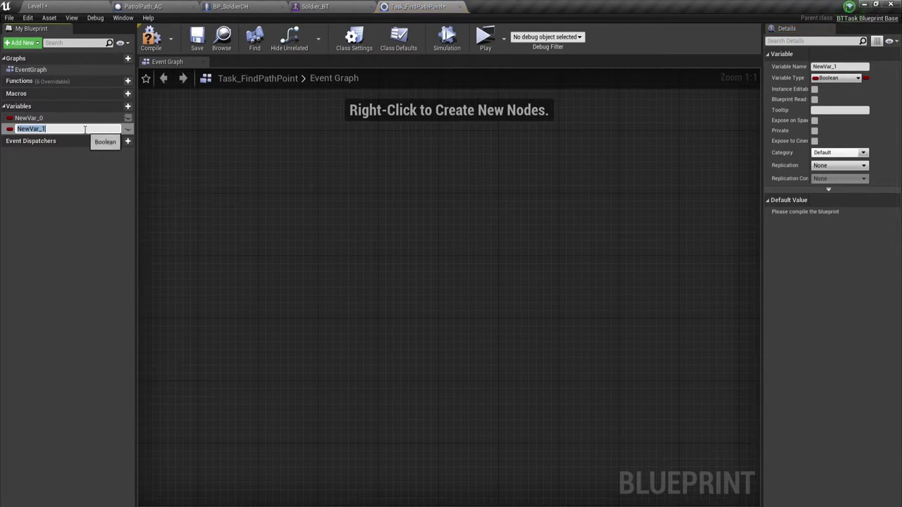
click(68, 161)
click(52, 129)
key(Delete)
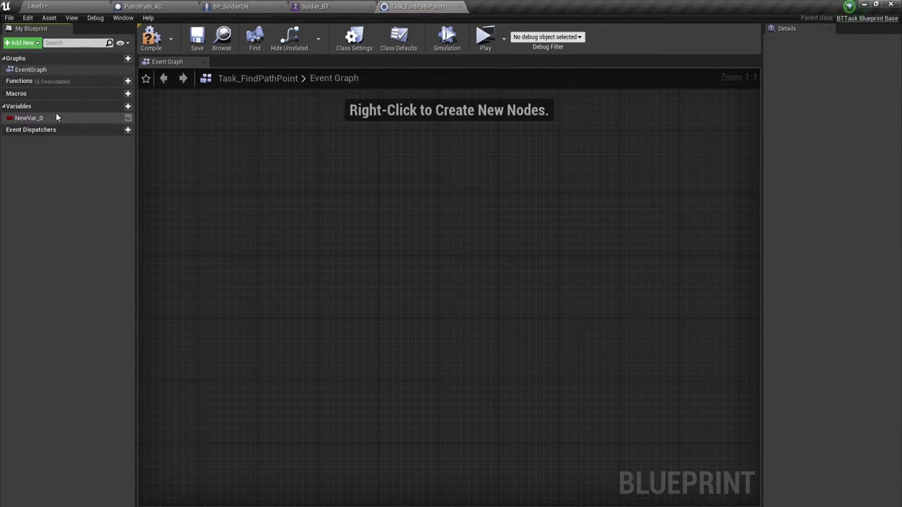
click(56, 117)
- Rename NewVar_0 to BB_PathIndex and make it an instance-editable Blackboard Key Selector
click(838, 66)
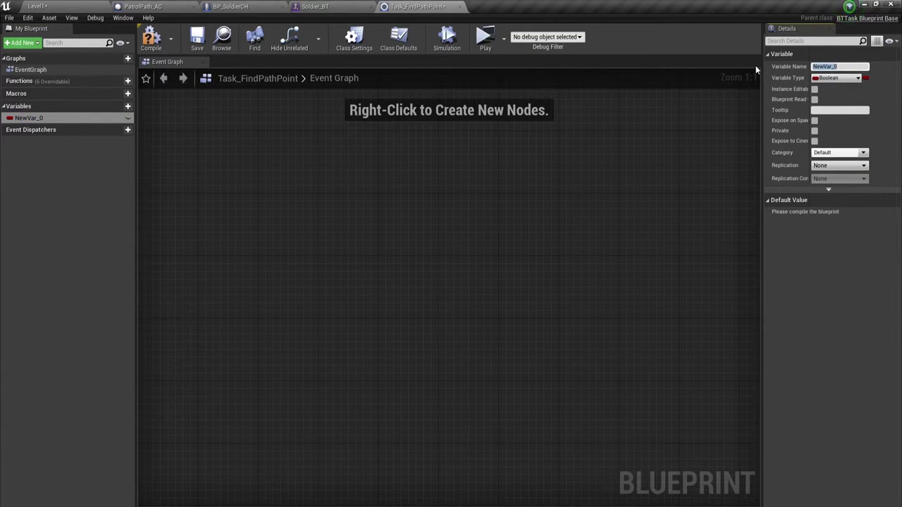
text(BB)
text(_Path)
text(Index)
key(Return)
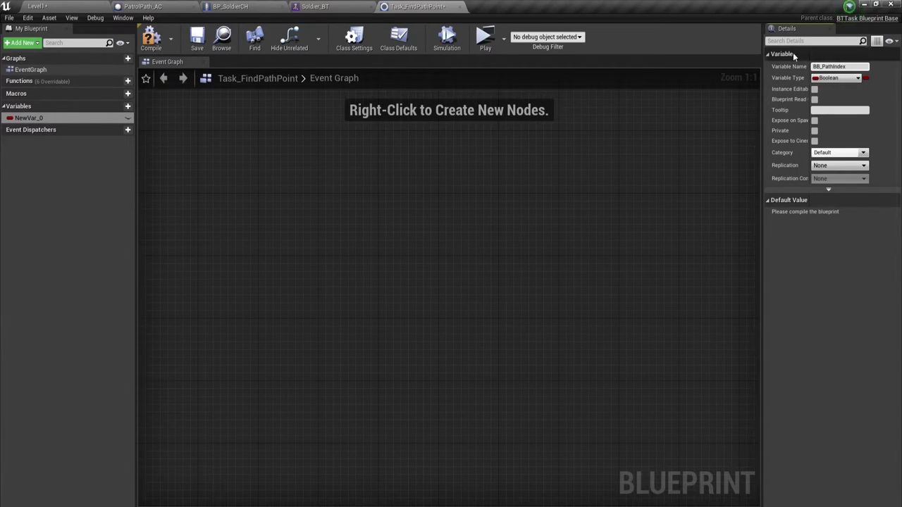
click(845, 79)
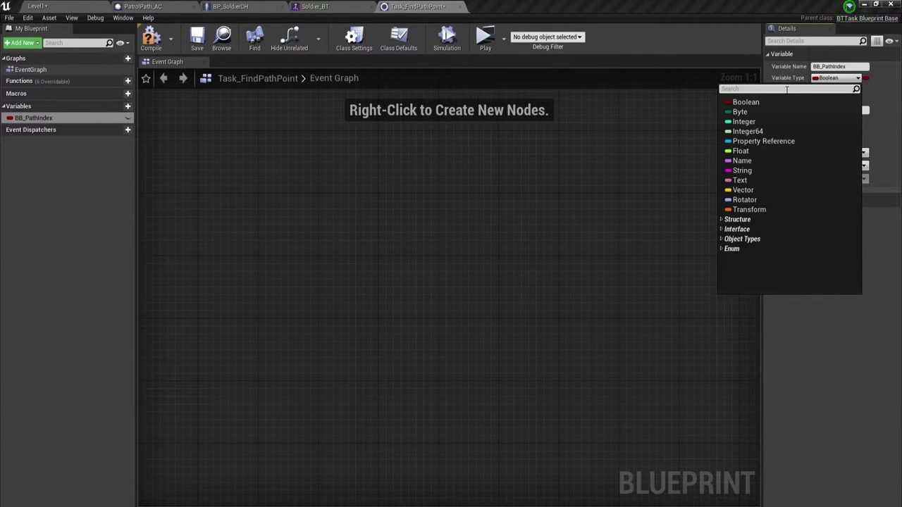
text(Bla)
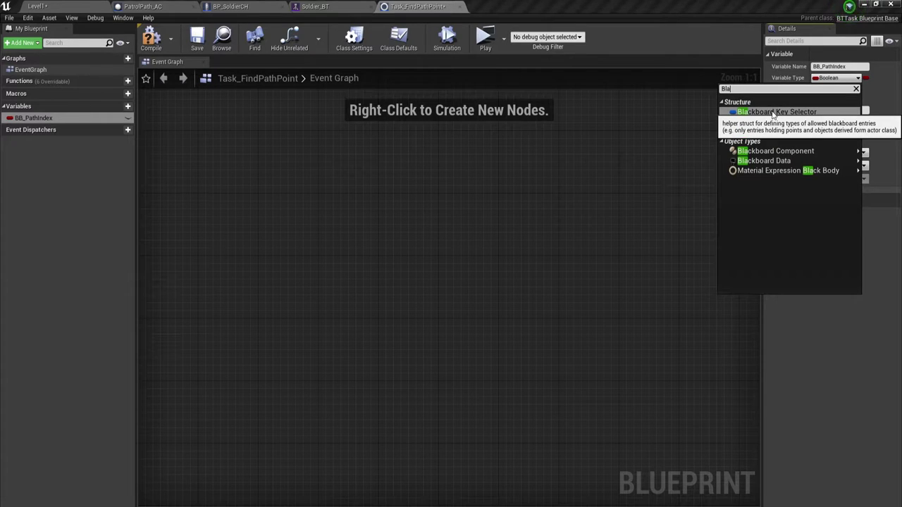
click(771, 112)
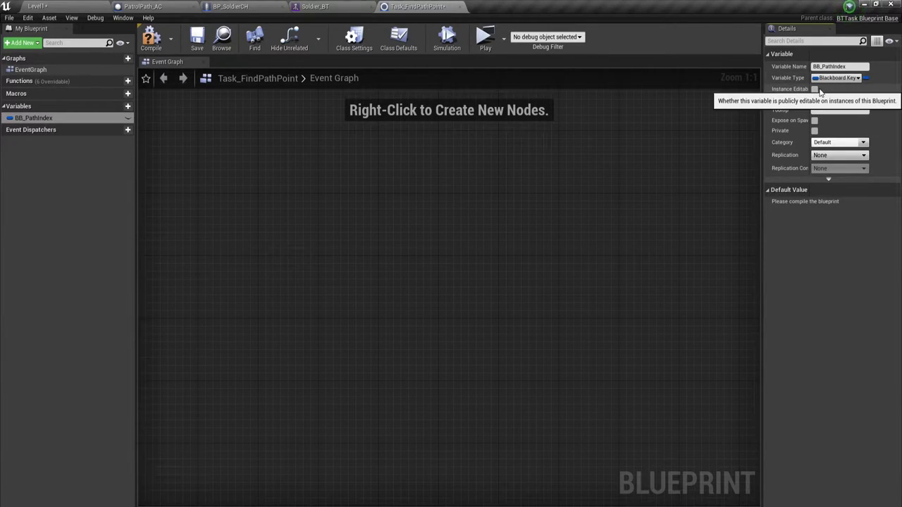
click(814, 89)
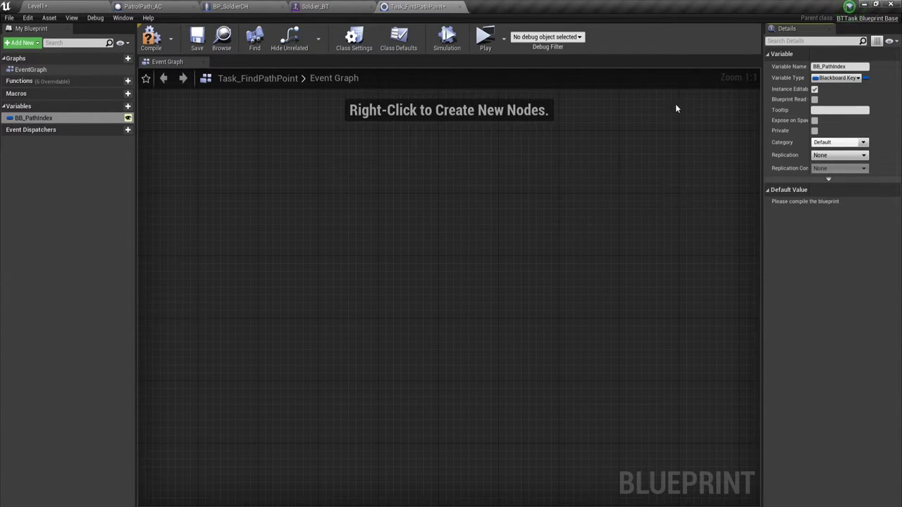
- Duplicate BB_PathIndex and name the copy BB_PathVector
right_click(37, 118)
click(67, 144)
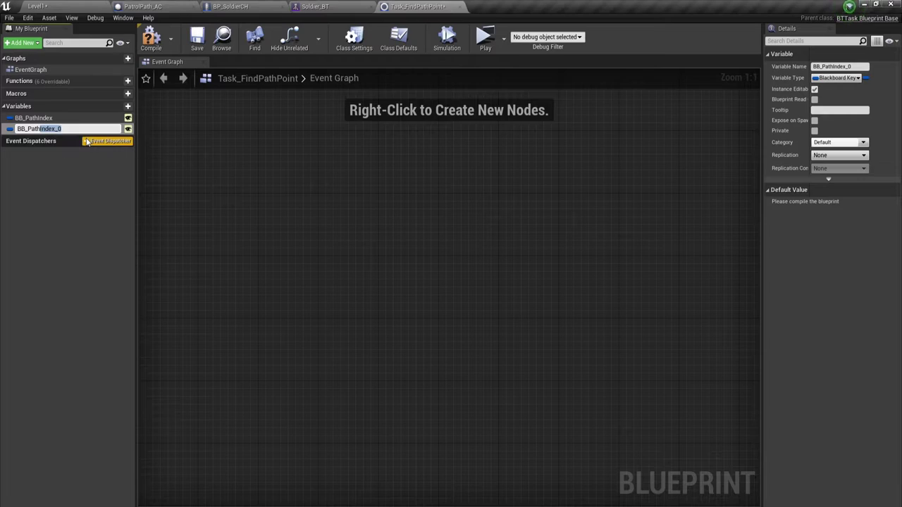
key(BackSpace)
text(Vector)
key(Return)
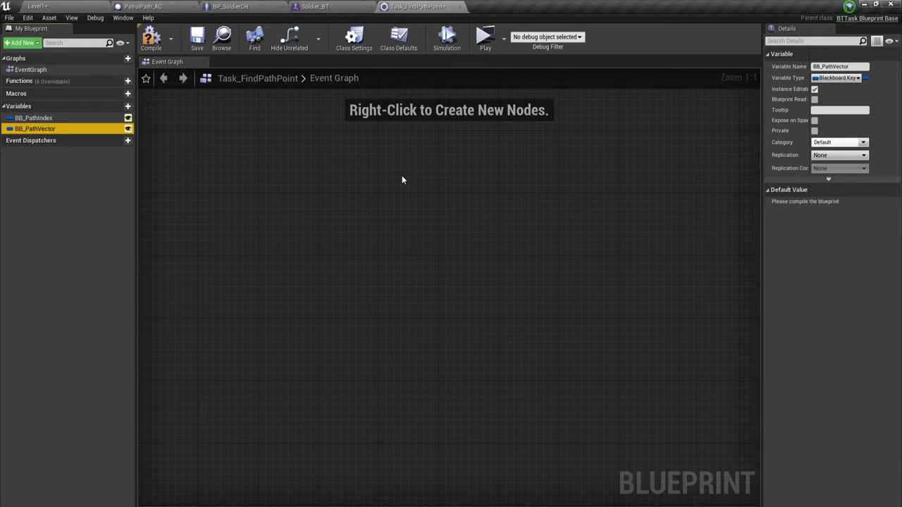
- Add an Event Receive Execute AI node to the task's graph
right_click(177, 243)
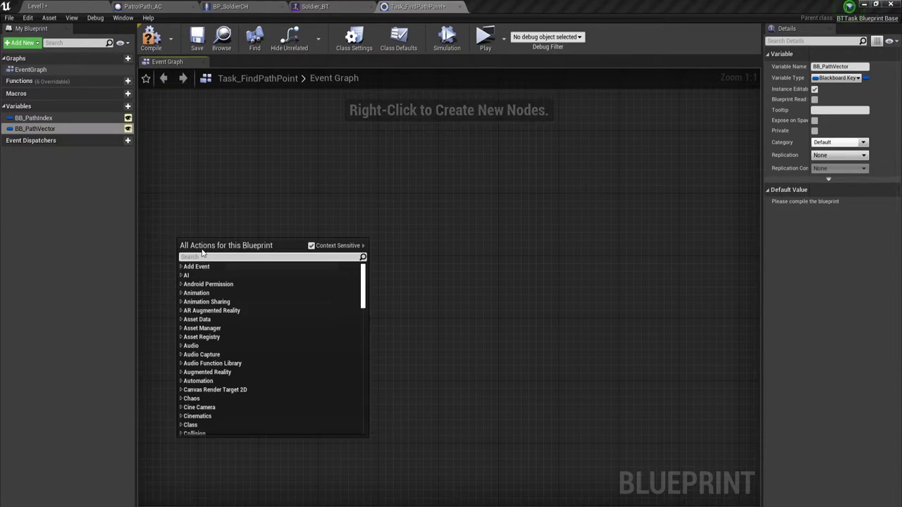
text(exe)
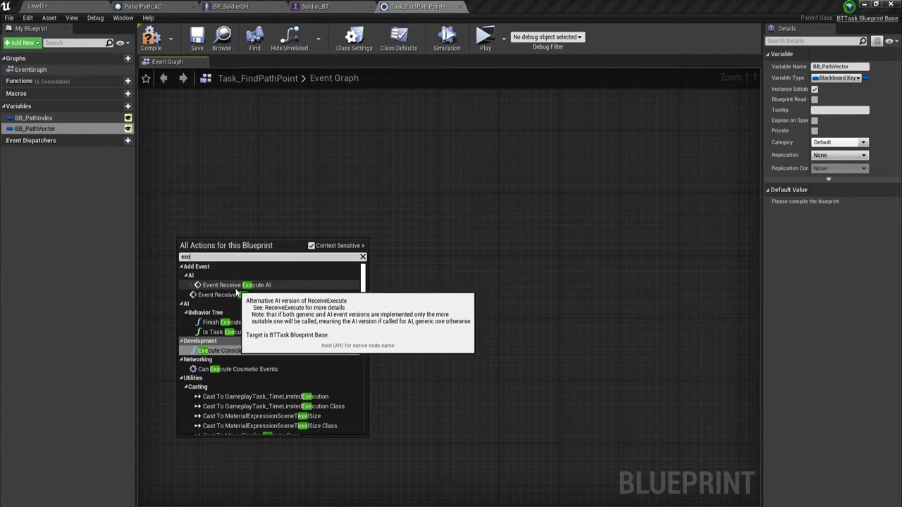
click(252, 285)
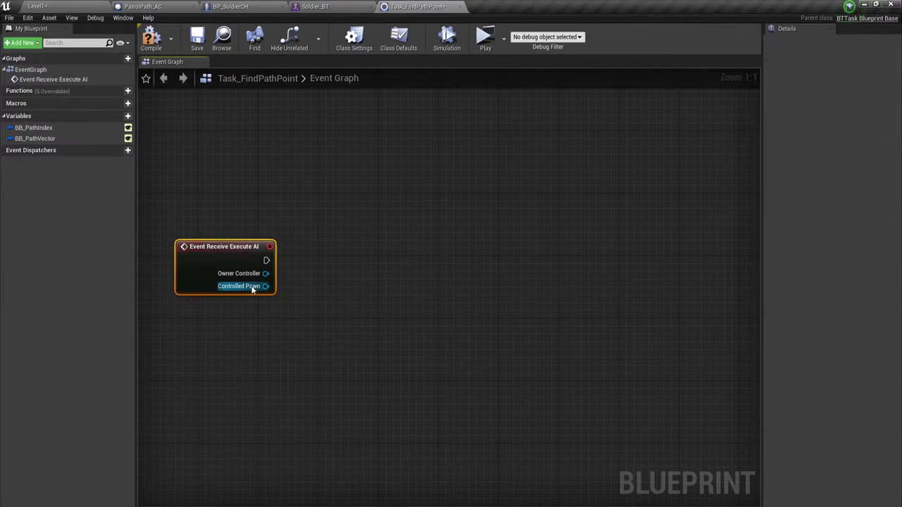
- Add a Finish Execute node to the right of the event with Success ticked
right_click(468, 251)
text(exe)
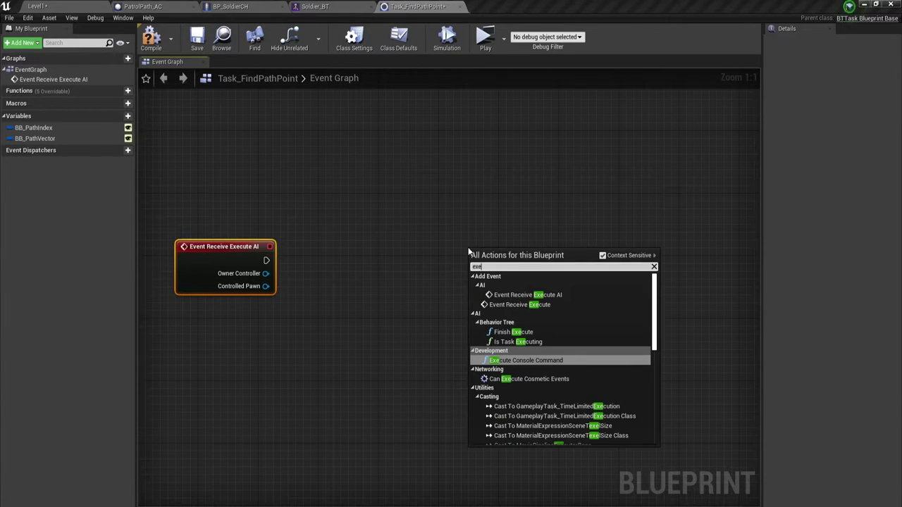
click(521, 332)
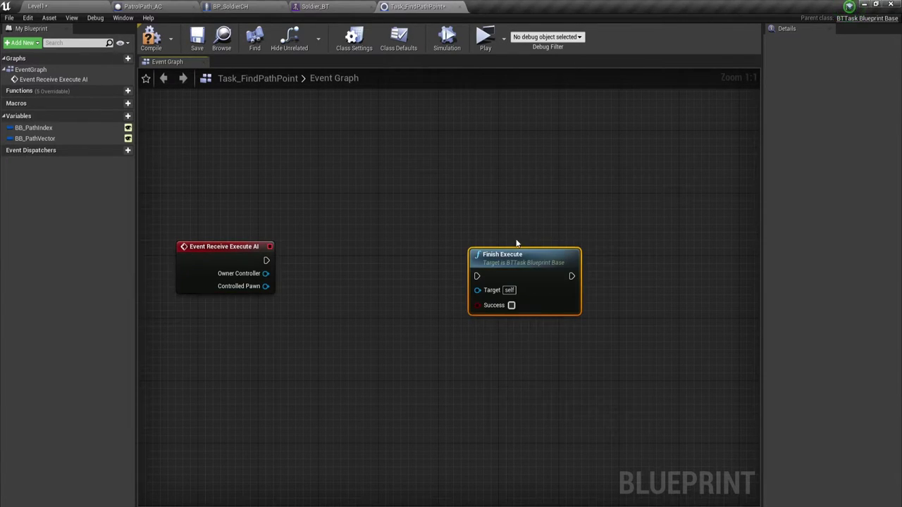
drag(516, 253, 689, 238)
click(684, 289)
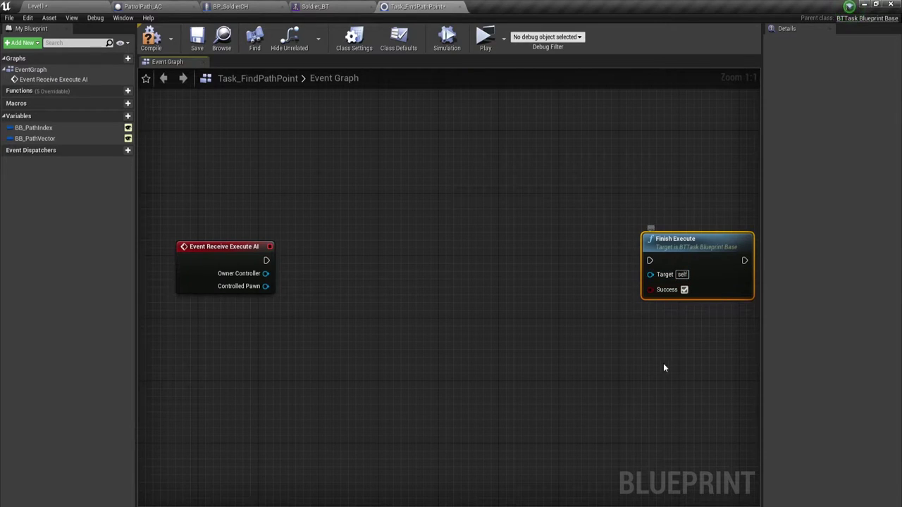
right_drag(610, 339, 569, 296)
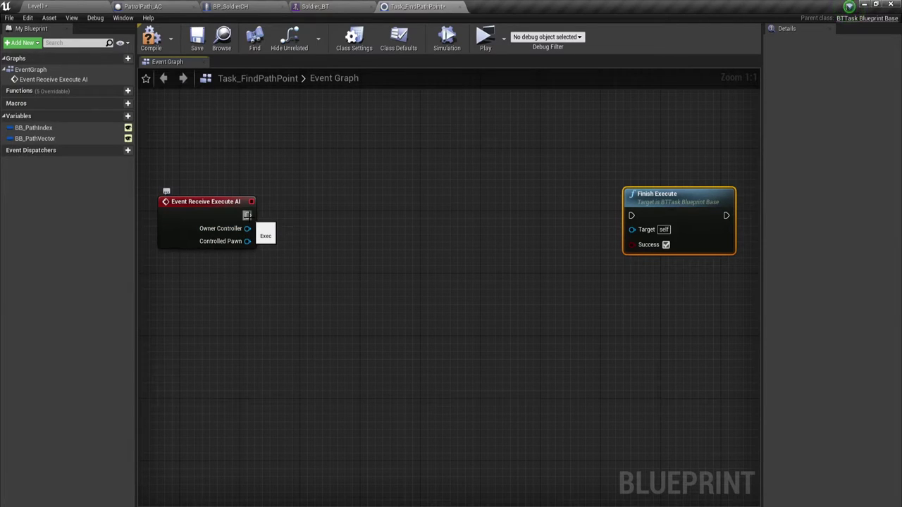
drag(247, 215, 336, 203)
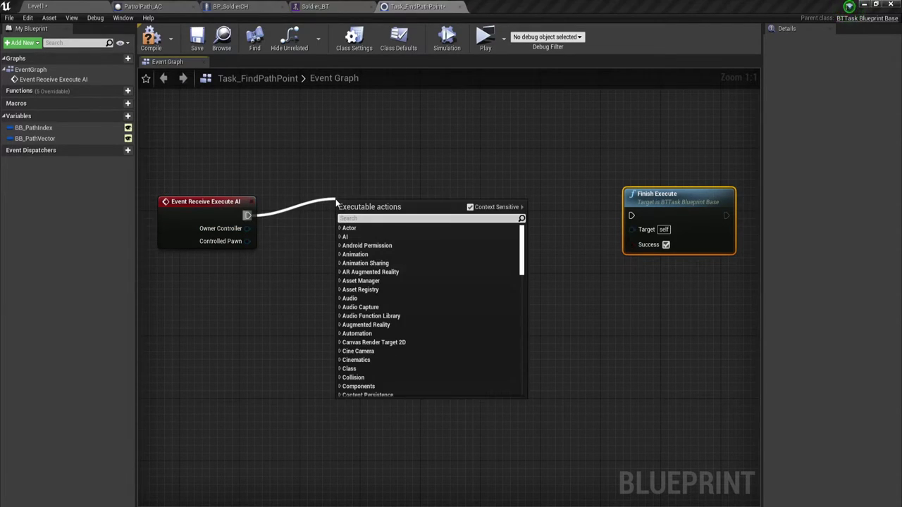
- Add a Cast To BP_SoldierCH node after the event, fed by Owner Controller
text(cast)
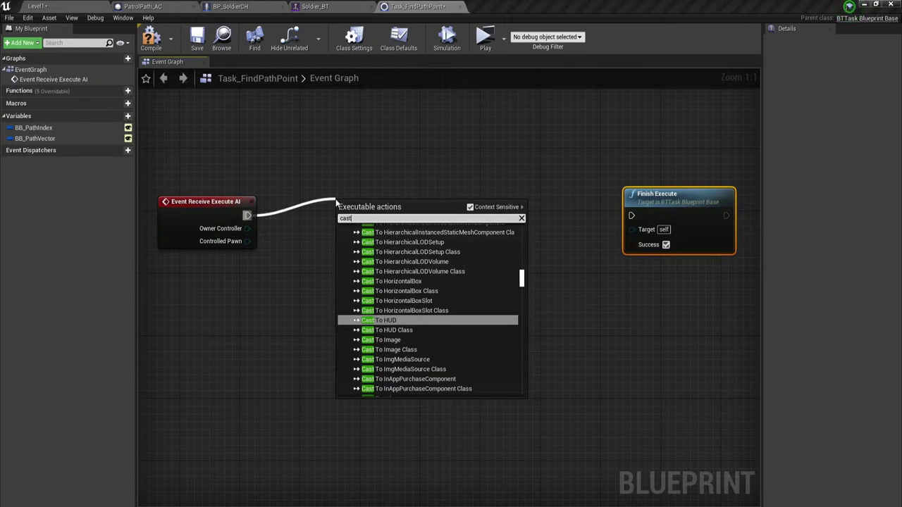
scroll(400, 330, down, 3)
scroll(401, 331, down, 3)
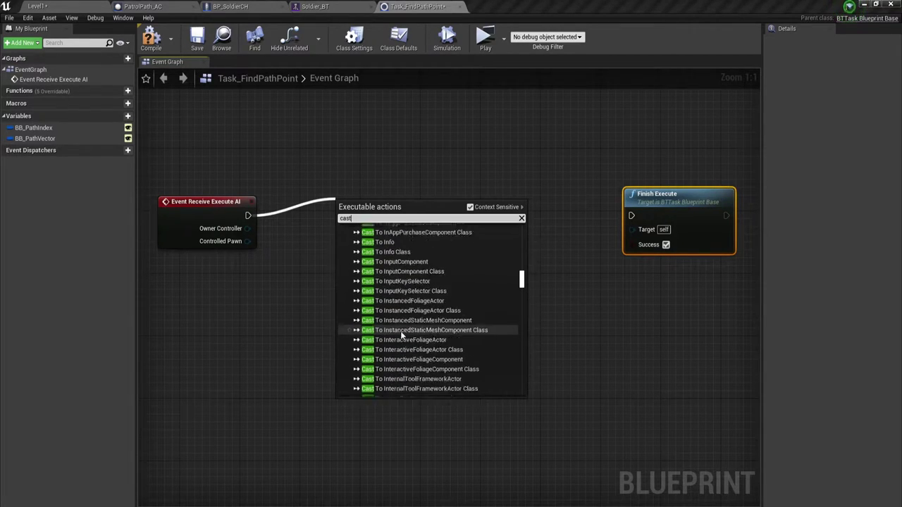
scroll(403, 335, down, 3)
scroll(402, 334, down, 3)
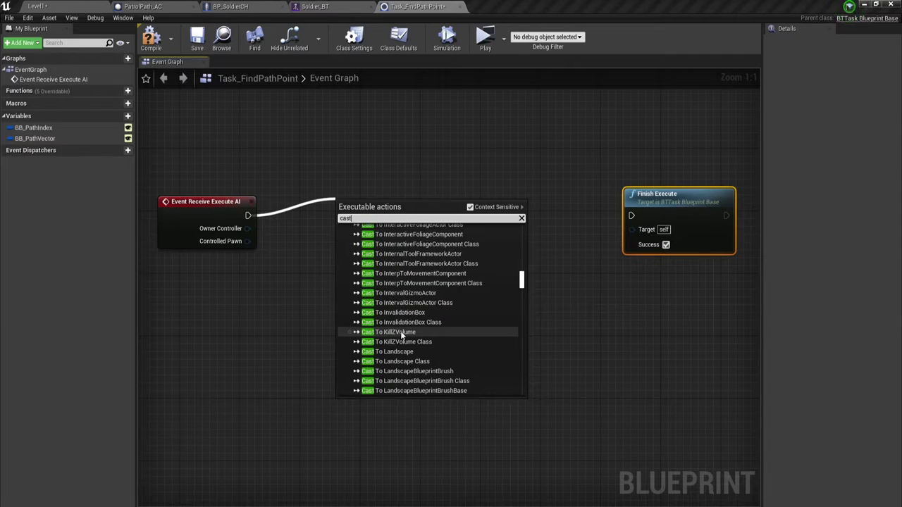
text(to)
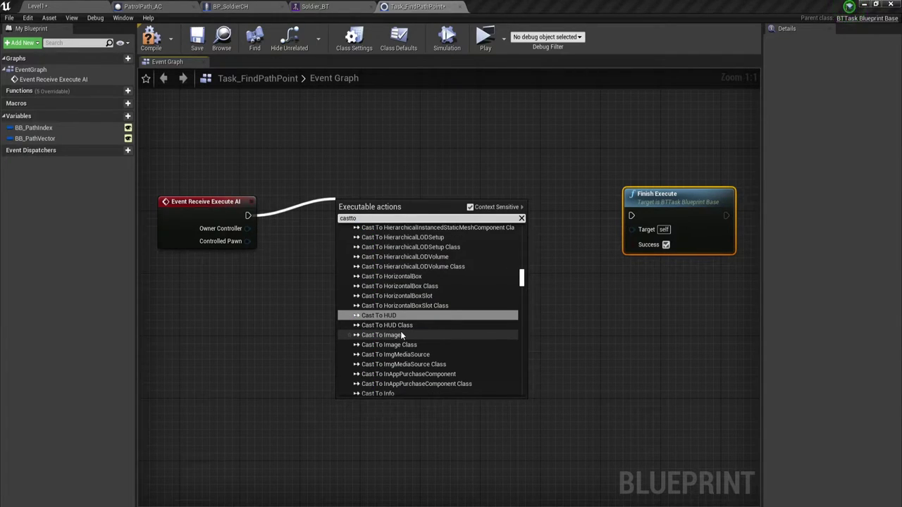
text(BP)
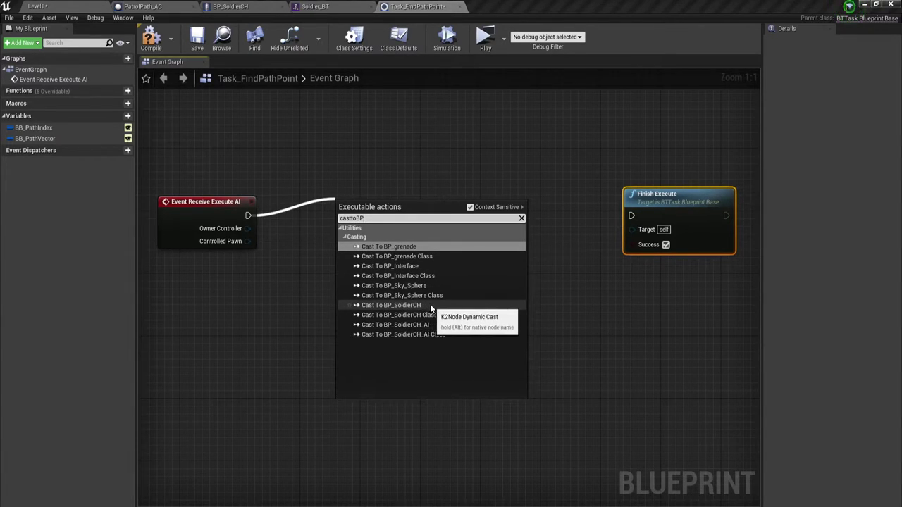
click(410, 306)
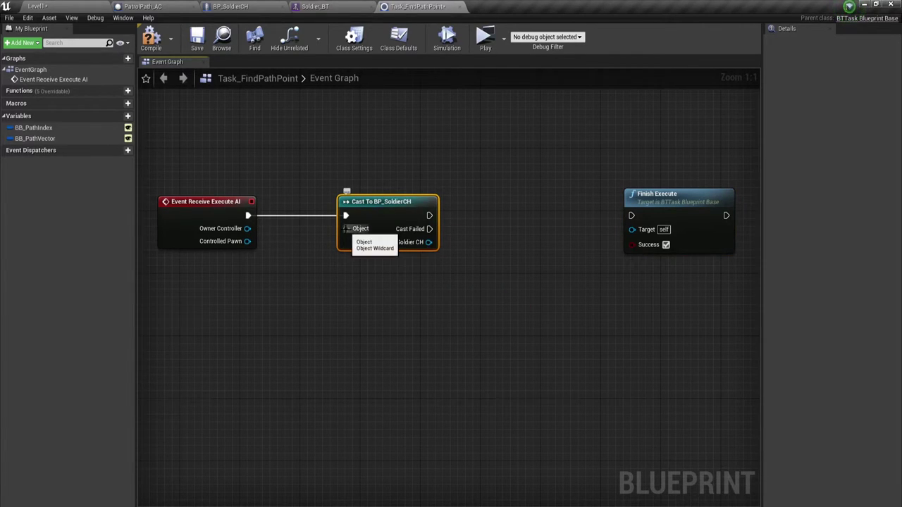
drag(346, 228, 247, 228)
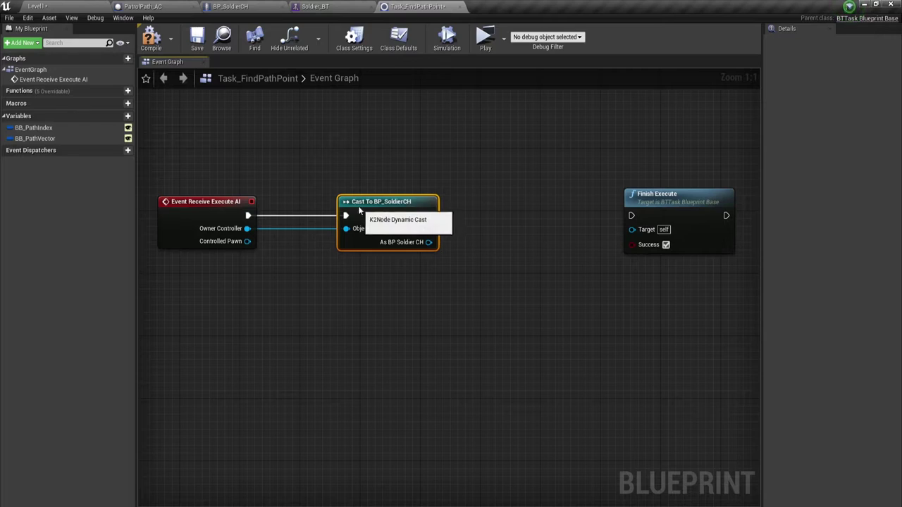
drag(358, 206, 305, 206)
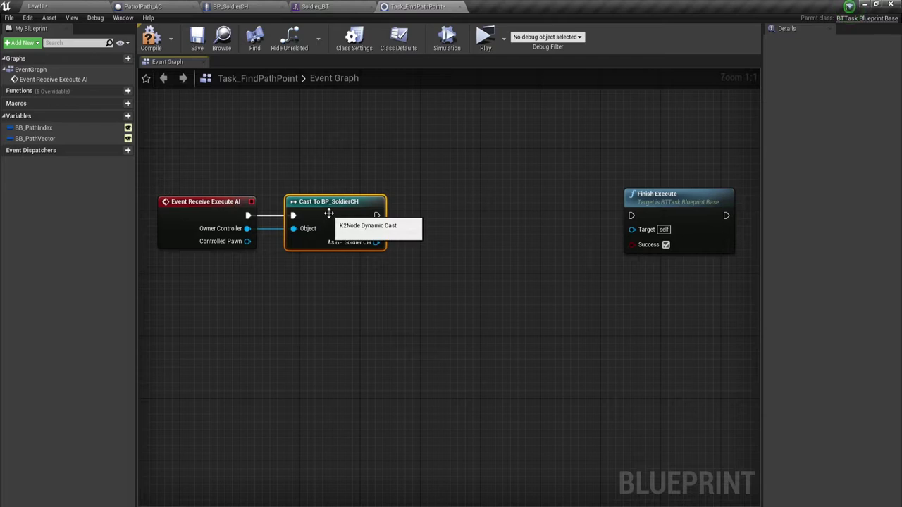
right_drag(314, 288, 280, 282)
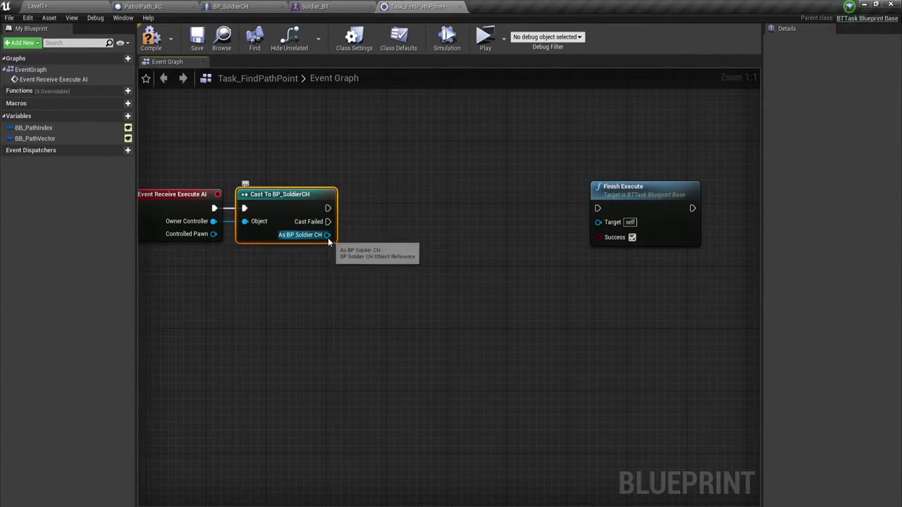
- Check BP_SoldierCH's PatrolPath variable, then search 'patrpl' from the cast's soldier output
mouse_move(327, 235)
mouse_down()
mouse_move(367, 305)
mouse_move(357, 287)
mouse_up()
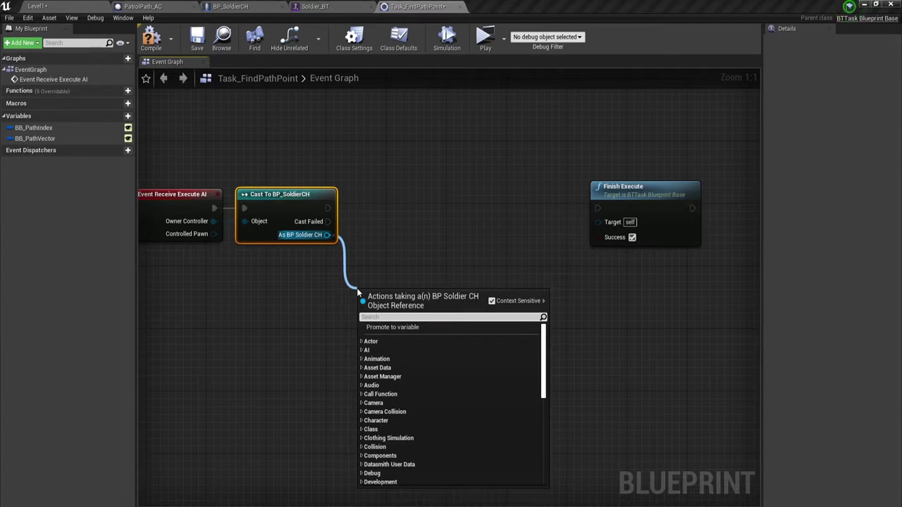
click(232, 8)
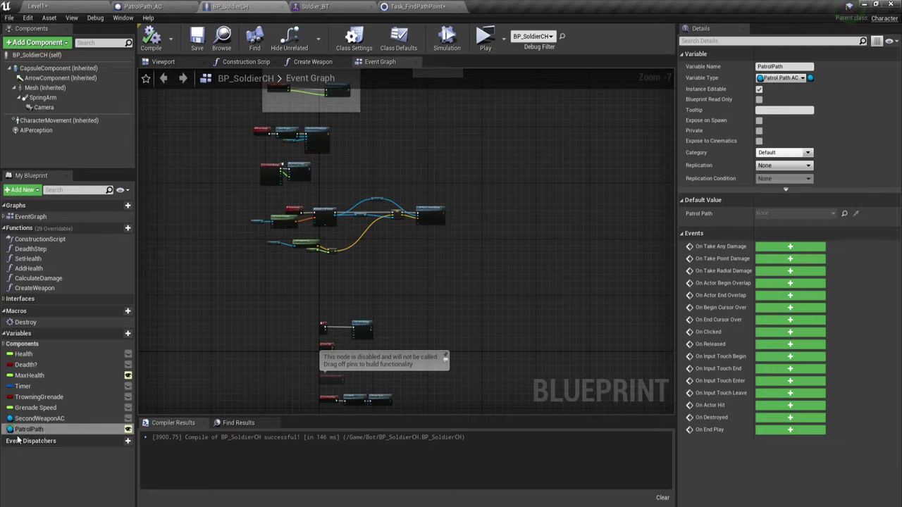
click(417, 7)
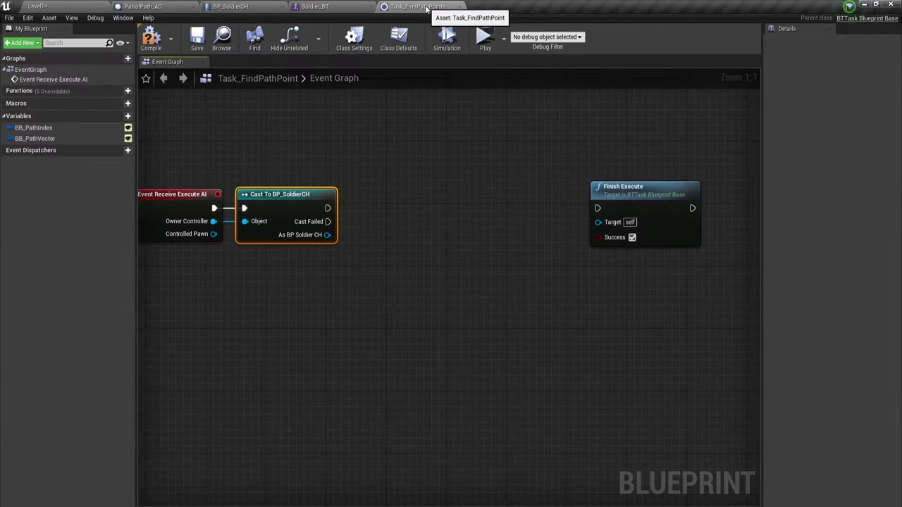
drag(327, 236, 370, 270)
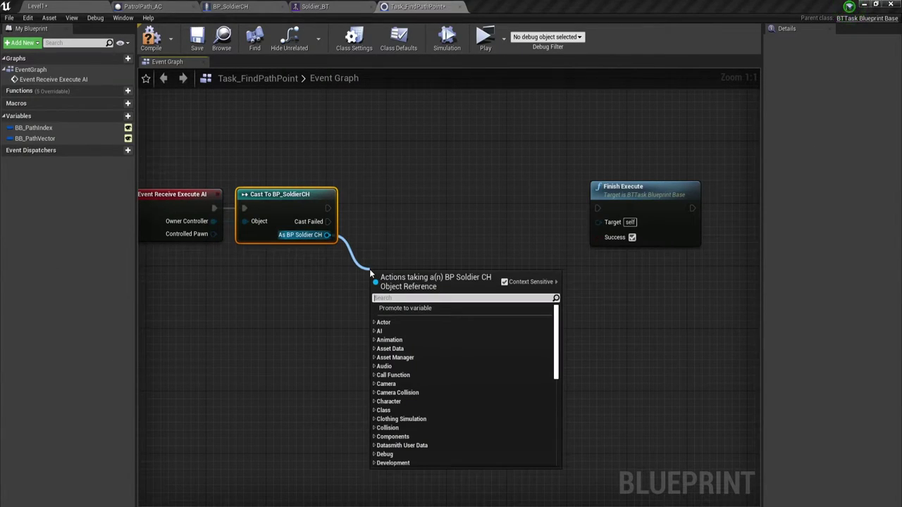
text(patrpl)
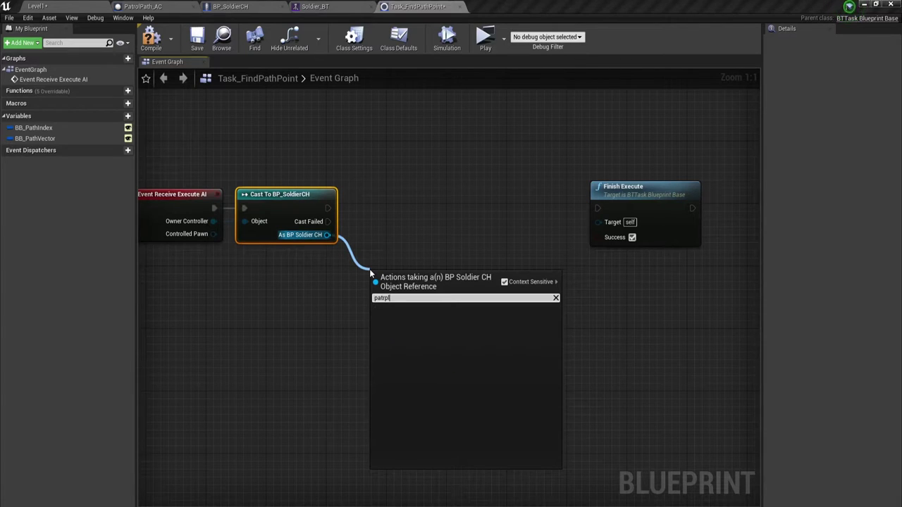
- Add a Patrol Path getter from the cast result, convert it to a validated GET, and place it beside the cast
key(BackSpace)
key(BackSpace)
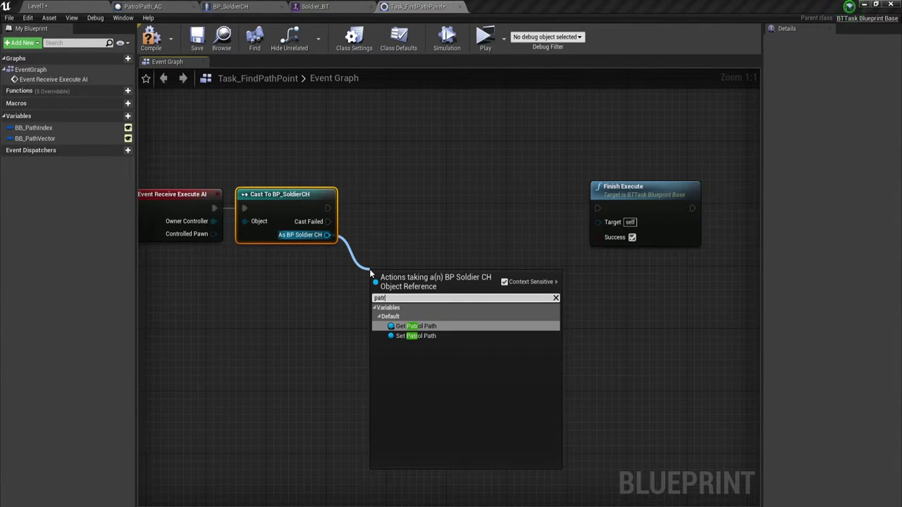
click(418, 325)
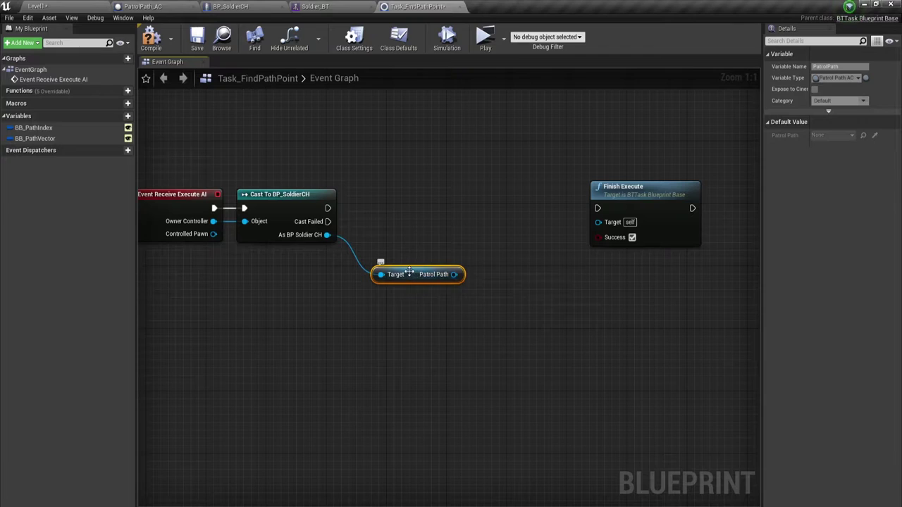
drag(406, 275, 389, 256)
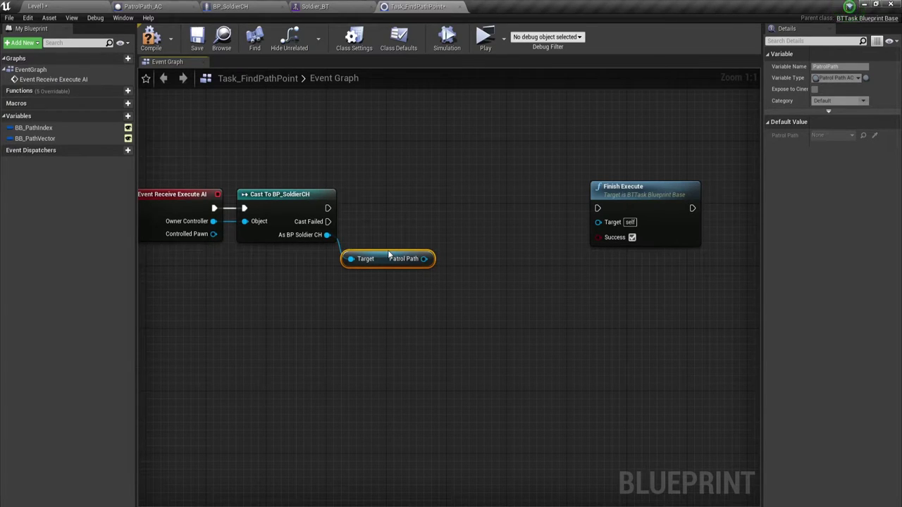
right_click(417, 255)
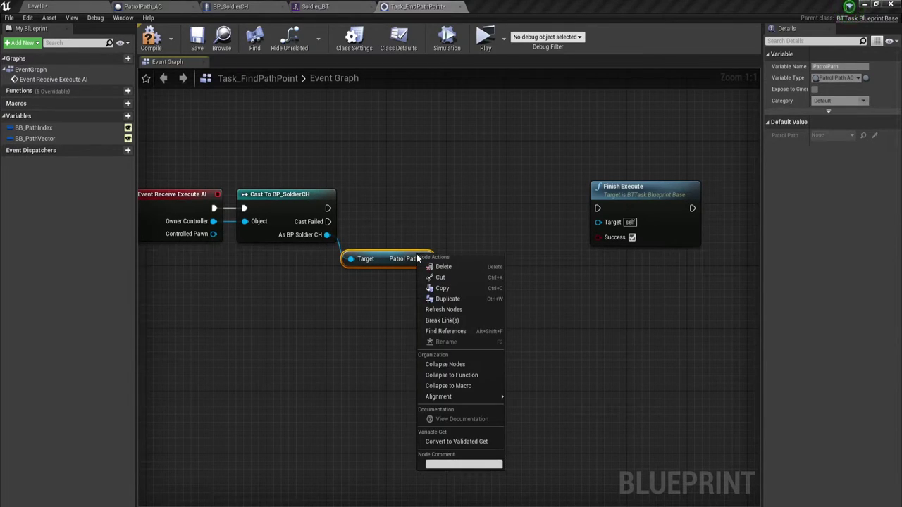
click(467, 441)
mouse_move(369, 271)
mouse_down()
mouse_move(374, 208)
mouse_move(358, 208)
mouse_up()
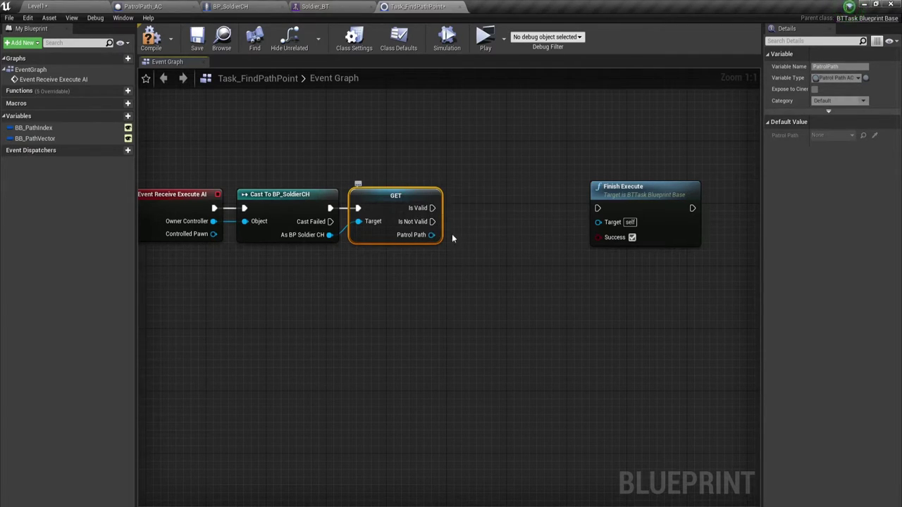
- Move Finish Execute right and add a Patrol Point getter from the validated Patrol Path
drag(623, 198, 713, 198)
scroll(497, 310, down, 3)
right_drag(497, 310, 293, 296)
scroll(390, 297, up, 2)
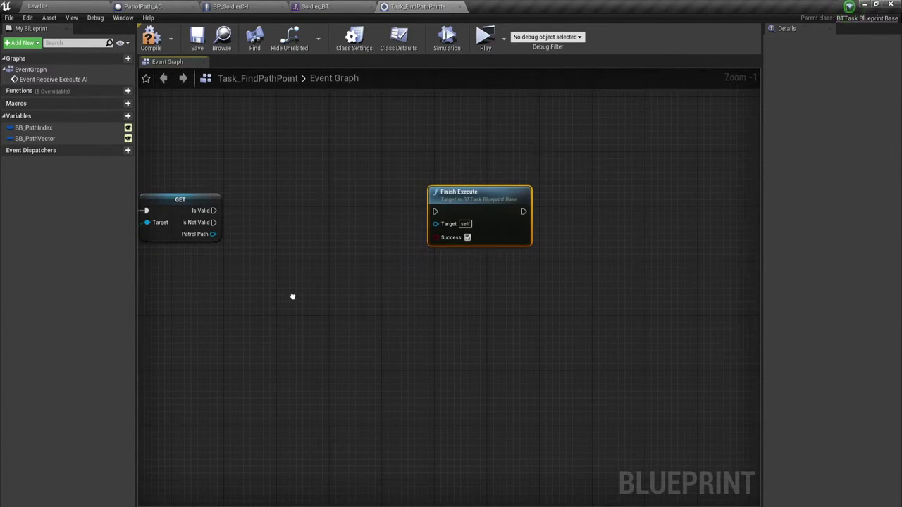
drag(448, 228, 638, 229)
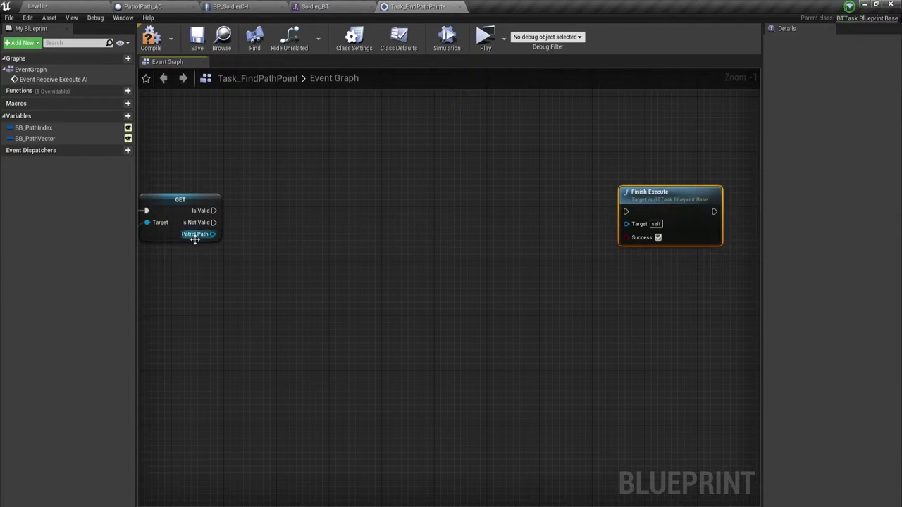
right_drag(240, 263, 267, 255)
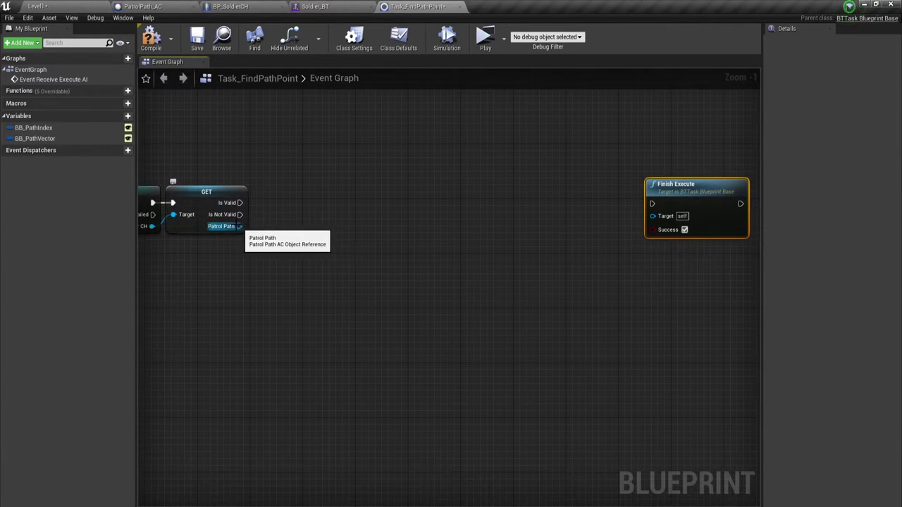
drag(238, 227, 281, 266)
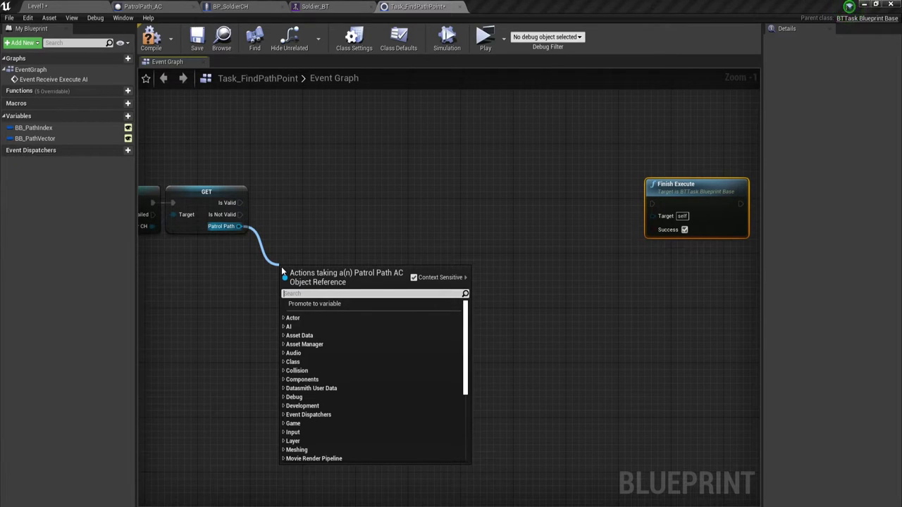
text(Pa)
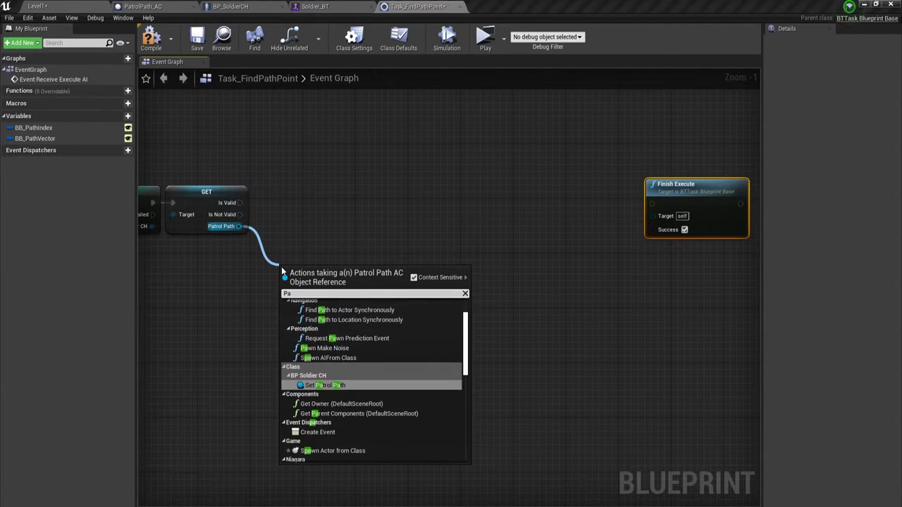
text(t)
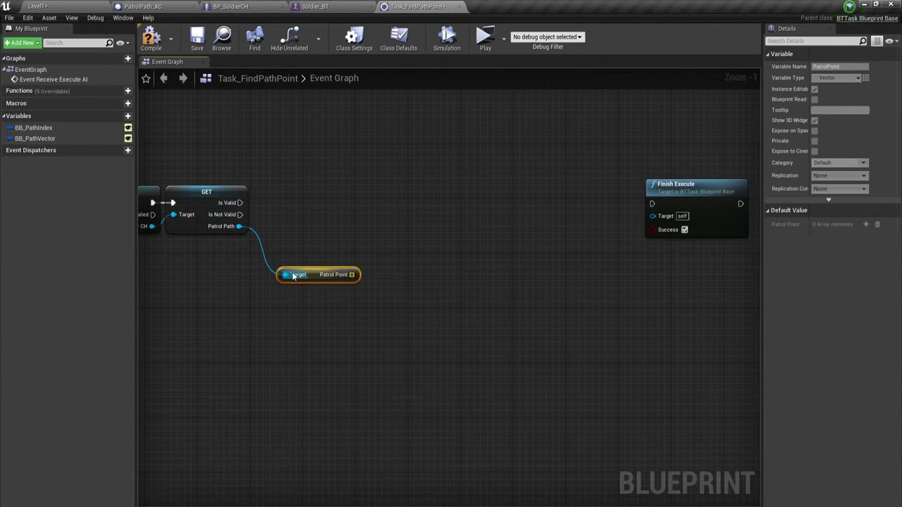
drag(312, 275, 278, 247)
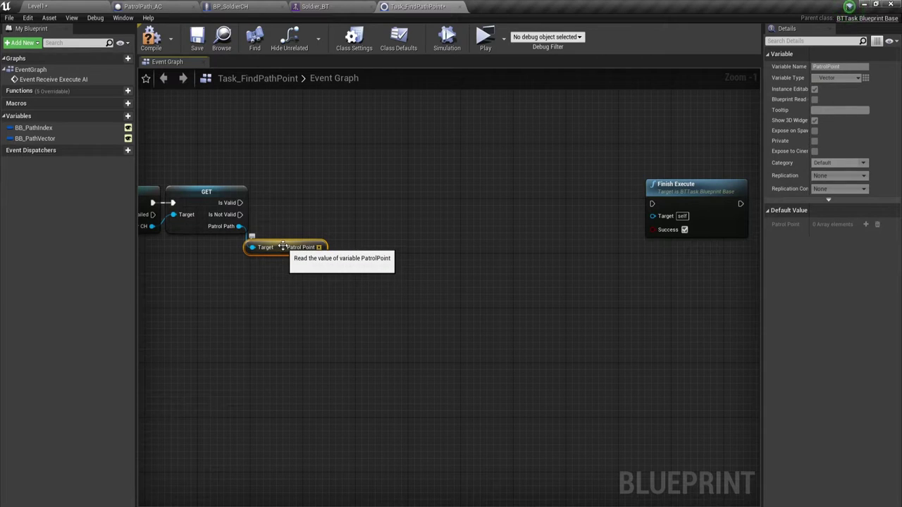
- Add a GetActorTransform node from the Patrol Path output and tidy the layout
drag(240, 226, 281, 217)
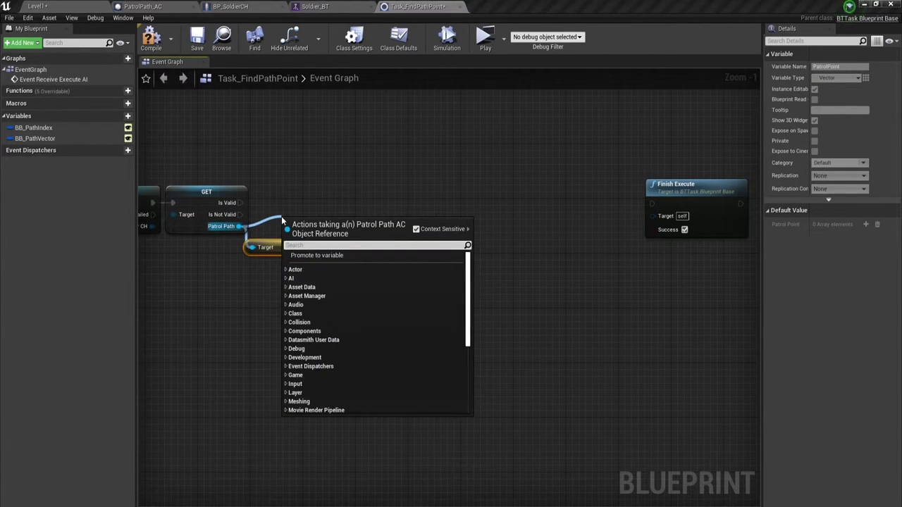
text(get)
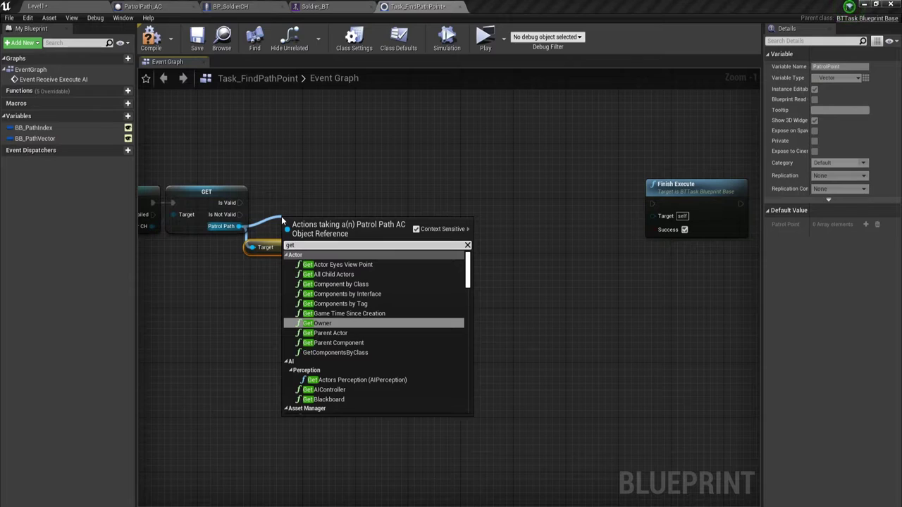
text( actro)
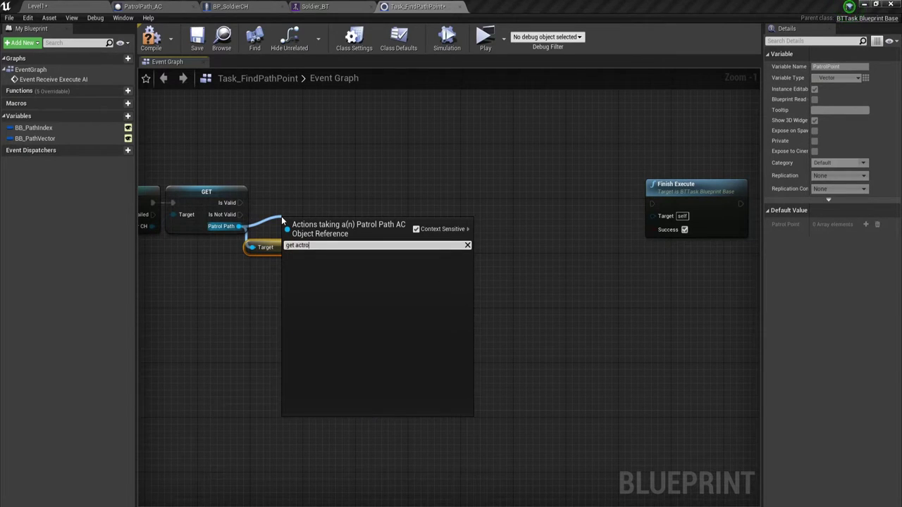
key(BackSpace)
key(BackSpace)
text(or)
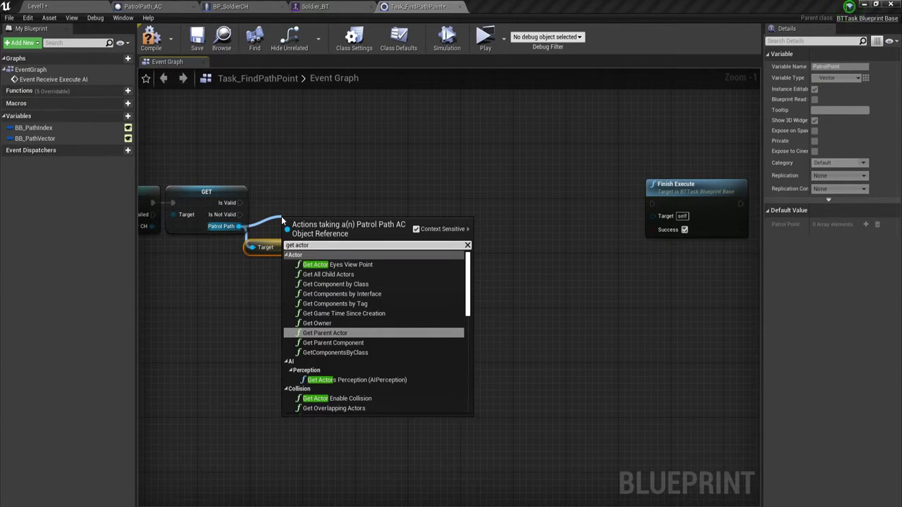
text(Tr)
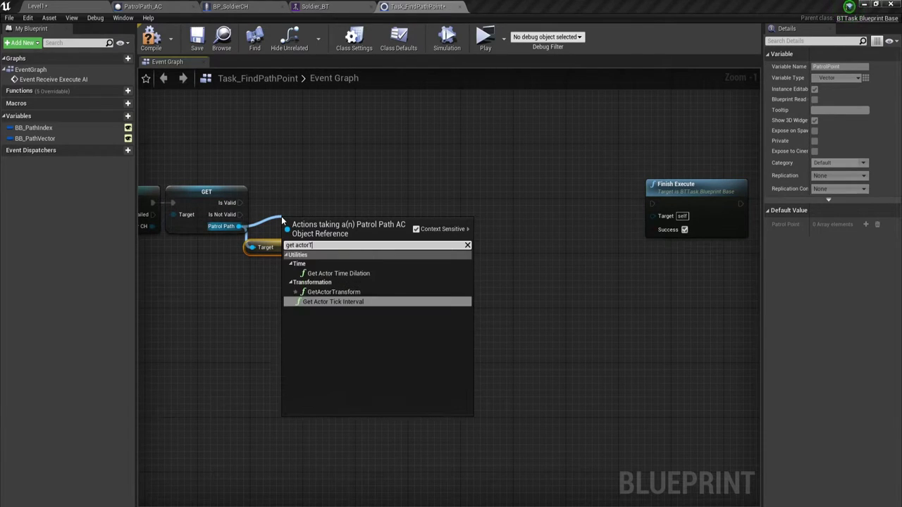
click(320, 273)
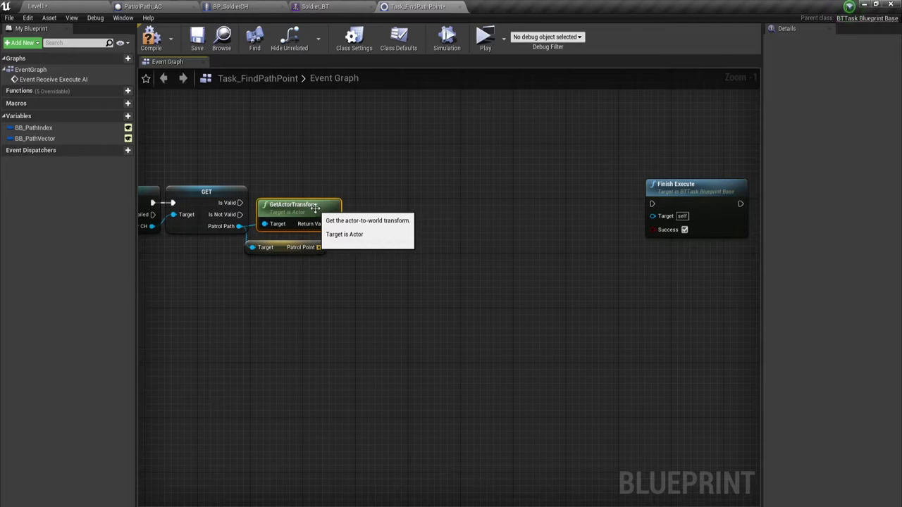
drag(322, 214, 315, 206)
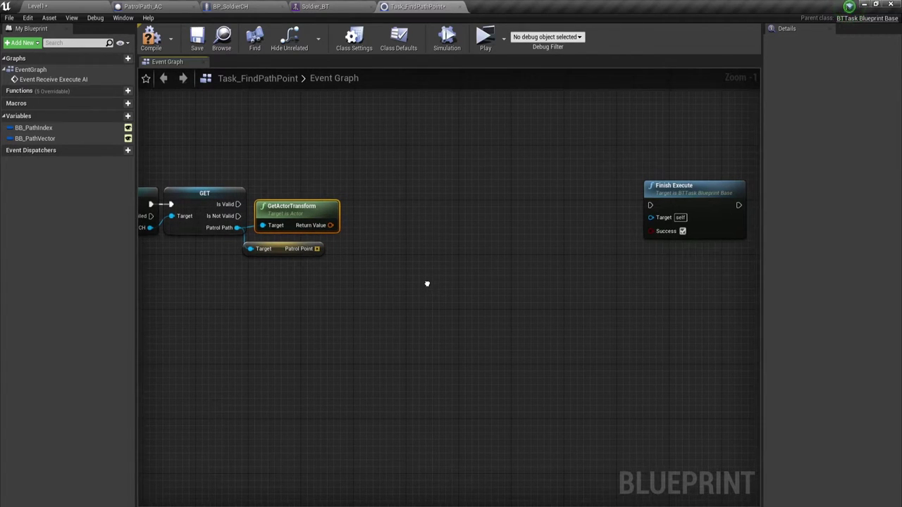
right_drag(429, 286, 433, 299)
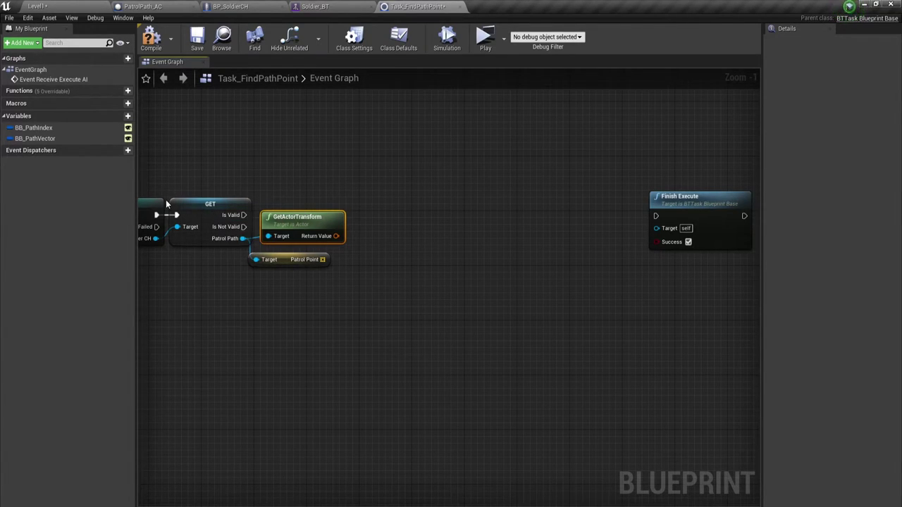
drag(358, 205, 566, 311)
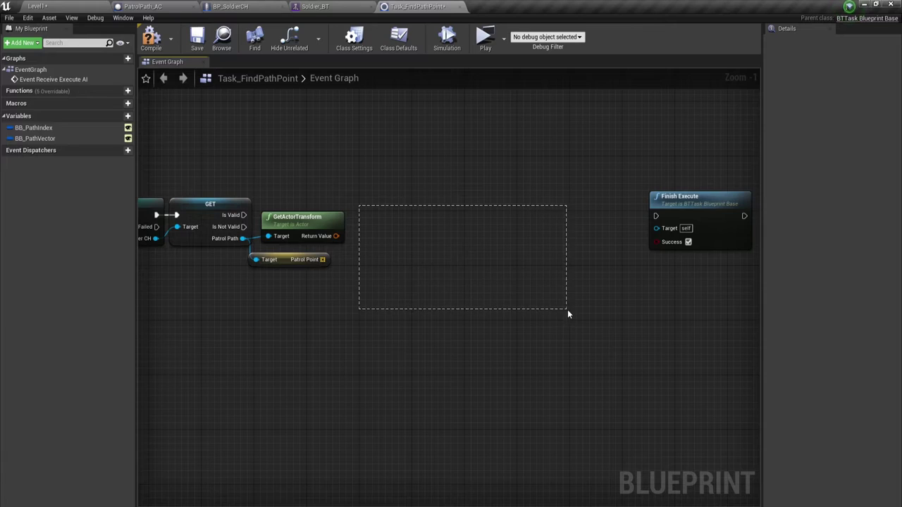
drag(389, 209, 532, 298)
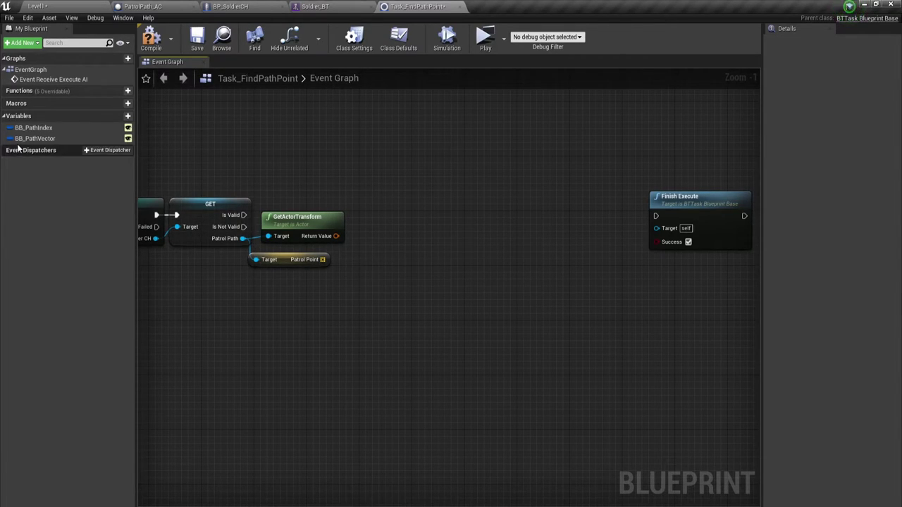
drag(346, 207, 529, 298)
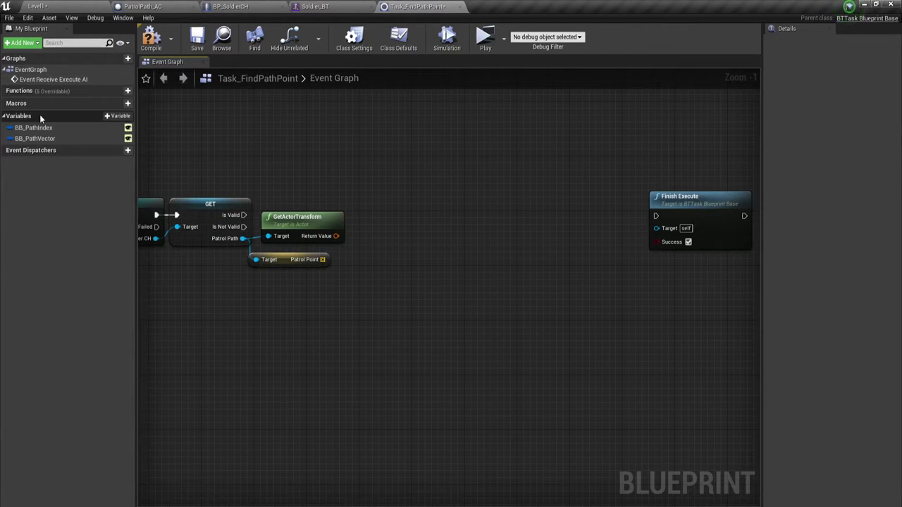
- Add a first Patrol Point element to PatrolPath_AC in Level1, check the viewport, and return to Task_FindPathPoint
click(51, 8)
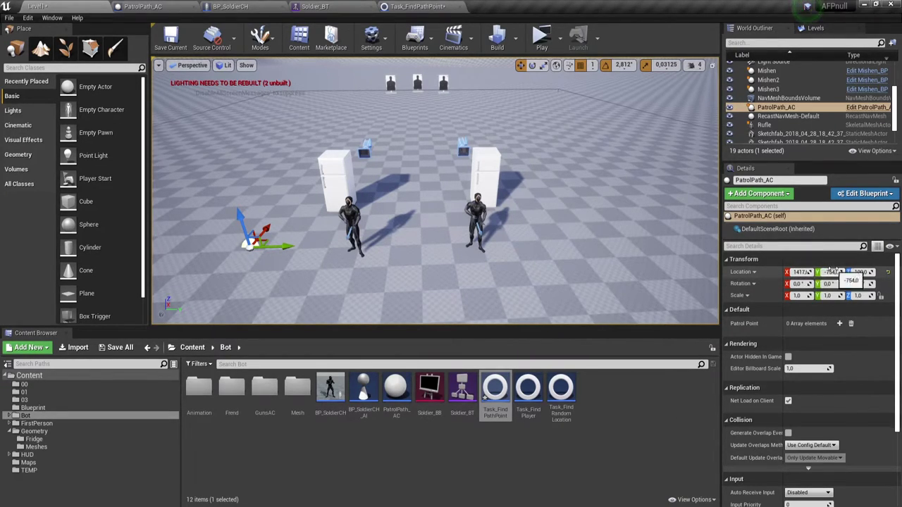
click(839, 323)
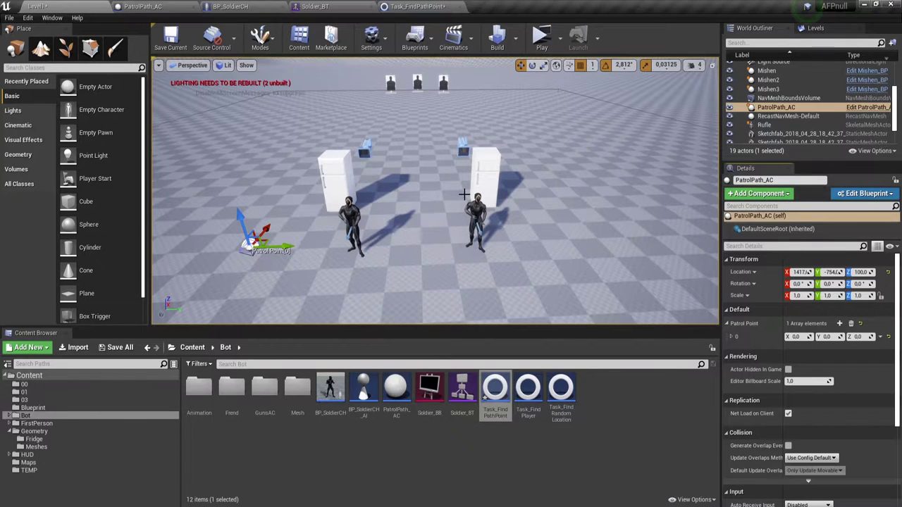
mouse_move(513, 228)
right_down()
mouse_move(458, 183)
mouse_move(467, 157)
right_up()
mouse_move(647, 270)
right_down()
mouse_move(647, 310)
mouse_move(650, 271)
right_up()
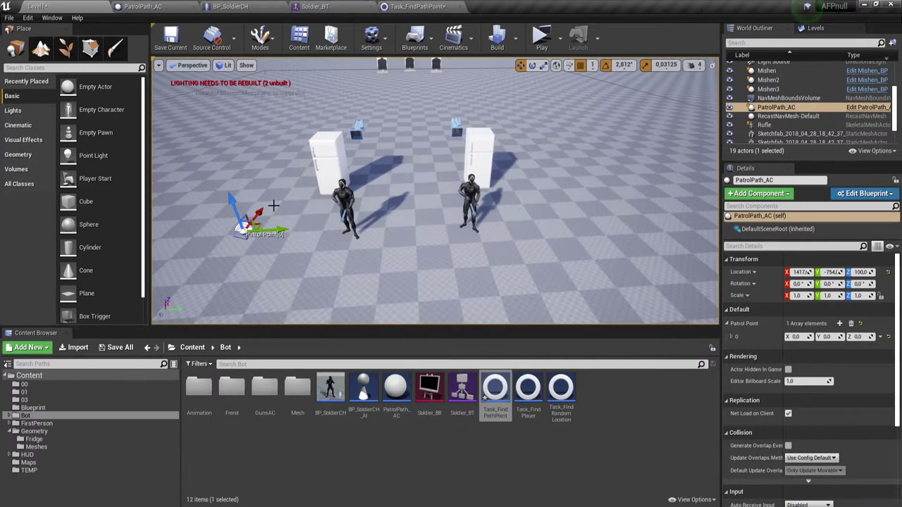
click(404, 7)
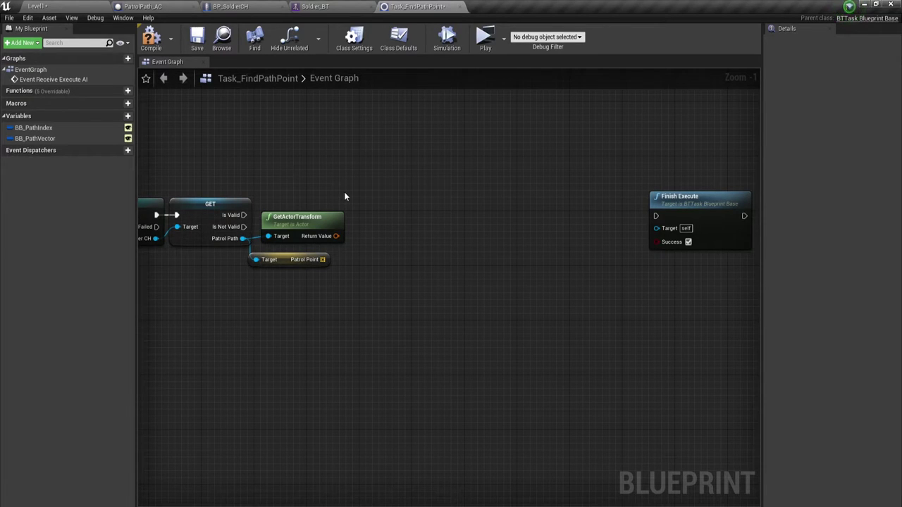
- Place a BB_PathIndex getter and feed it into a new Get Blackboard Value as Int node
click(35, 128)
mouse_move(36, 128)
ctrl+mouse_down()
mouse_move(178, 317)
mouse_move(196, 296)
ctrl+mouse_up()
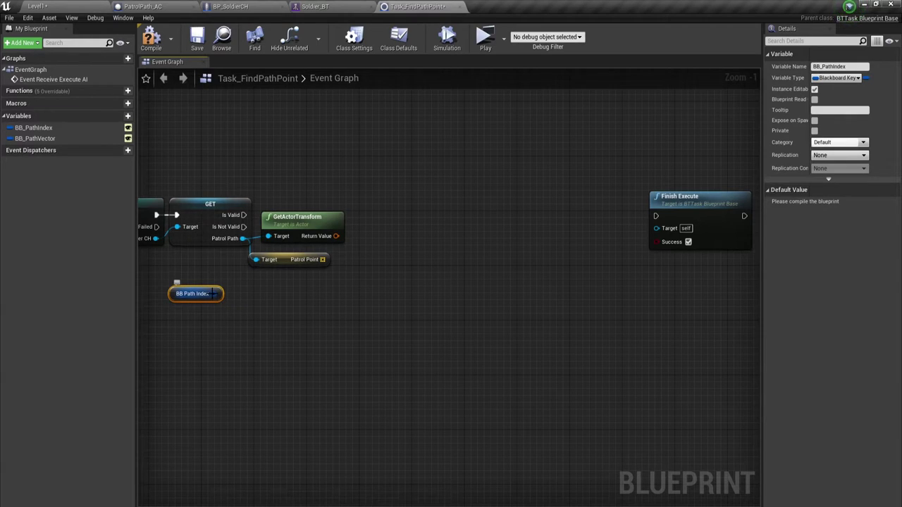
drag(214, 294, 242, 292)
text(get)
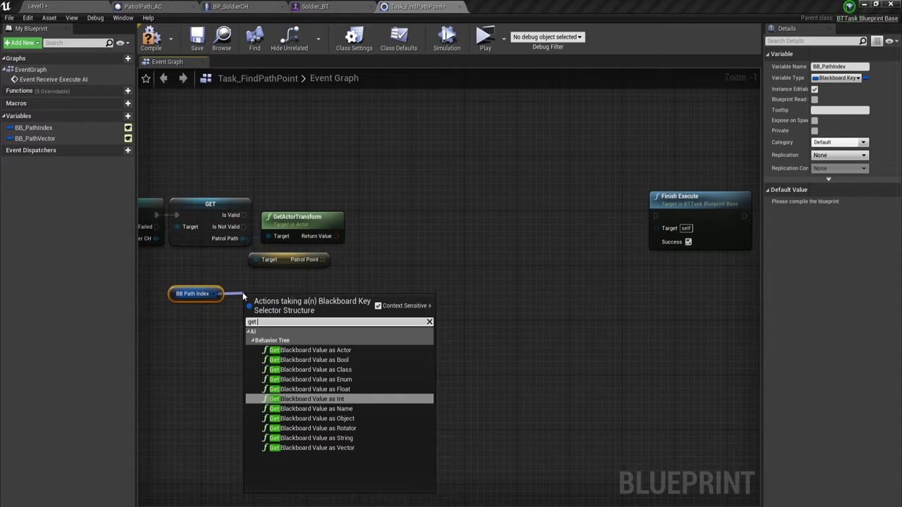
text( bla)
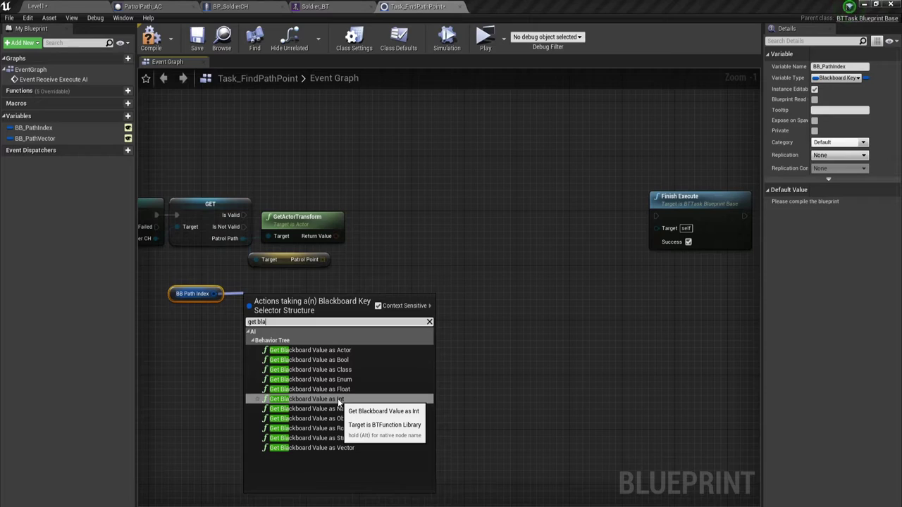
click(339, 400)
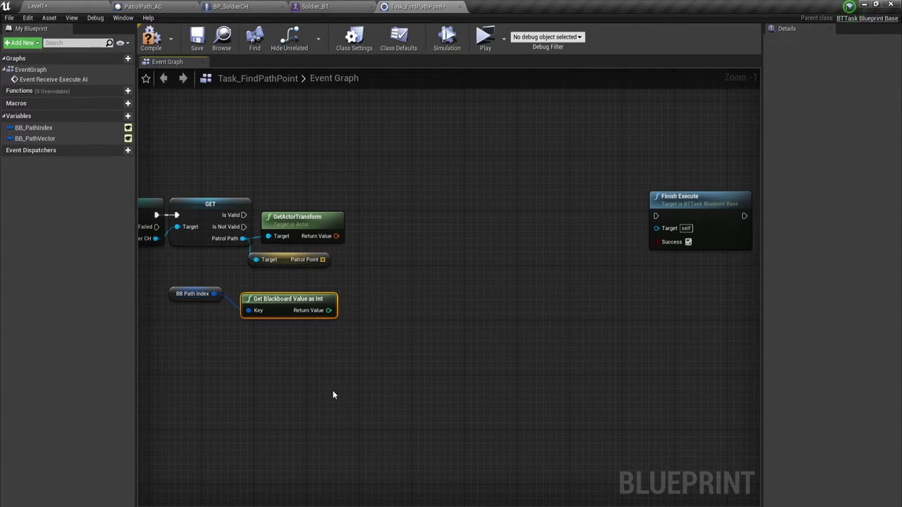
mouse_move(299, 307)
mouse_down()
mouse_move(293, 293)
mouse_move(367, 273)
mouse_move(361, 281)
mouse_up()
- Add an array GET on Patrol Point indexed by the blackboard integer
click(362, 252)
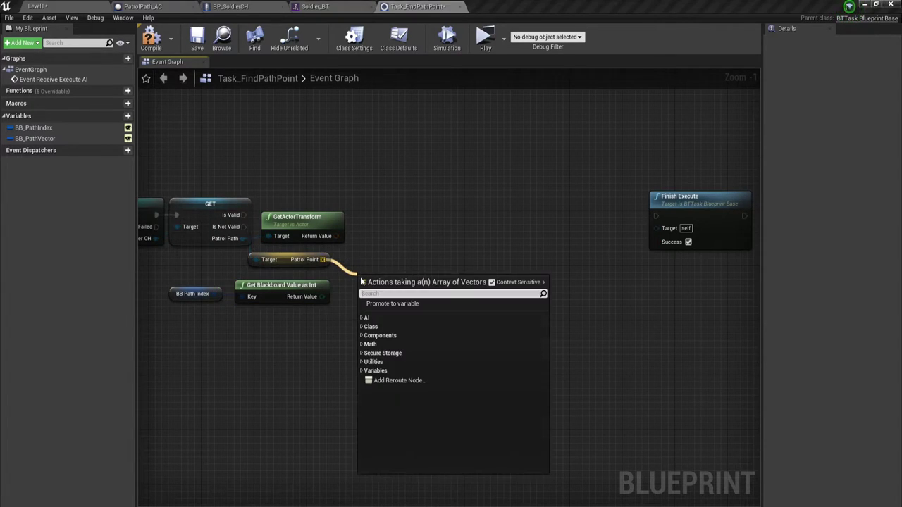
text(get)
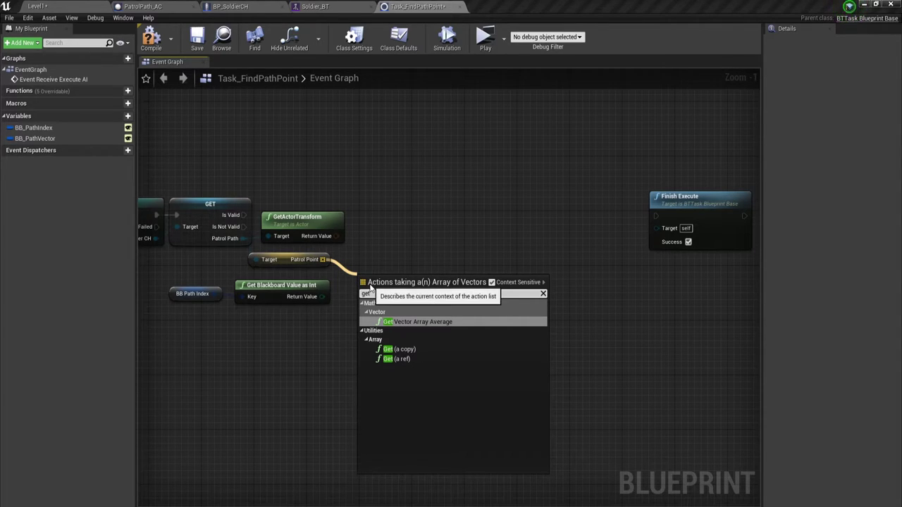
click(398, 359)
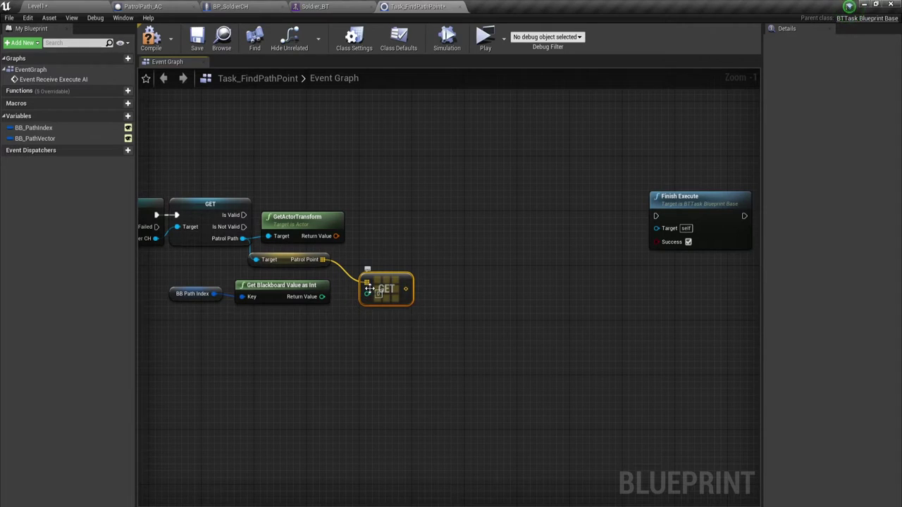
drag(366, 294, 321, 296)
- Add Transform Location fed by GetActorTransform, with the fetched patrol point as Location
right_drag(428, 286, 415, 287)
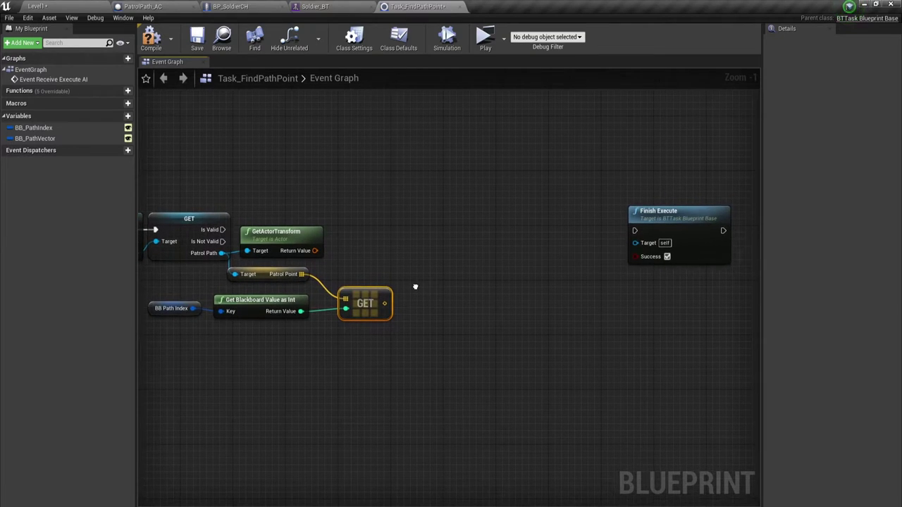
drag(296, 233, 303, 233)
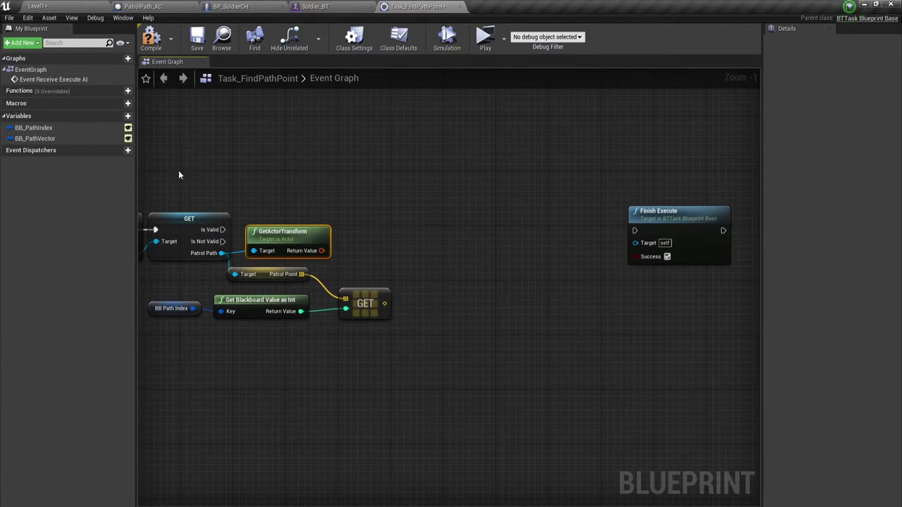
drag(182, 205, 221, 230)
click(339, 209)
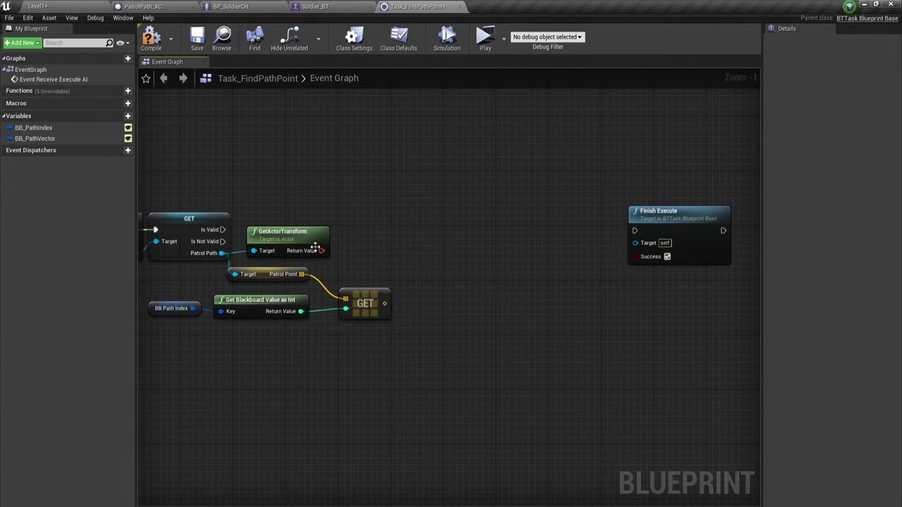
drag(322, 251, 426, 257)
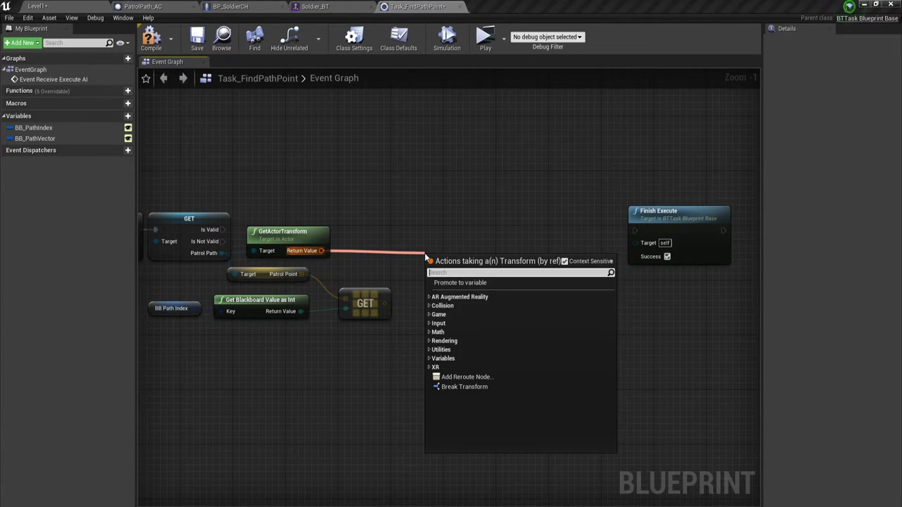
text(Tr)
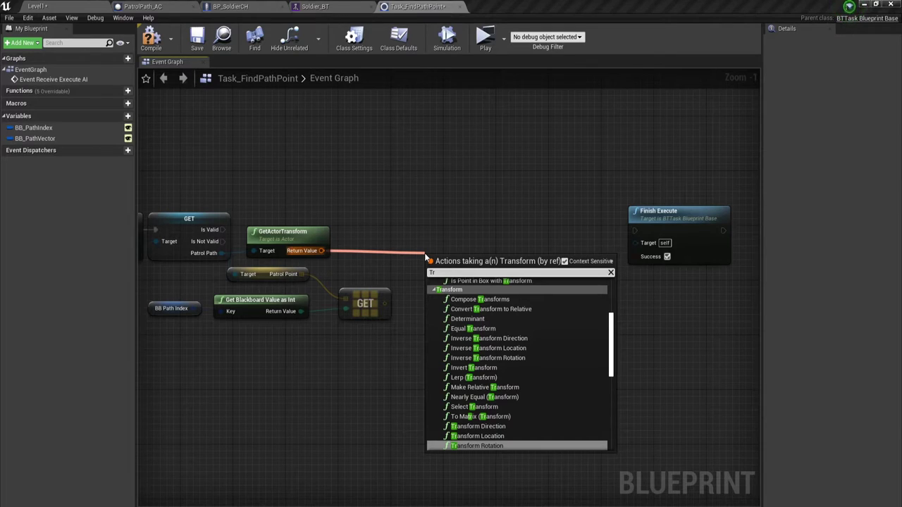
text(ans)
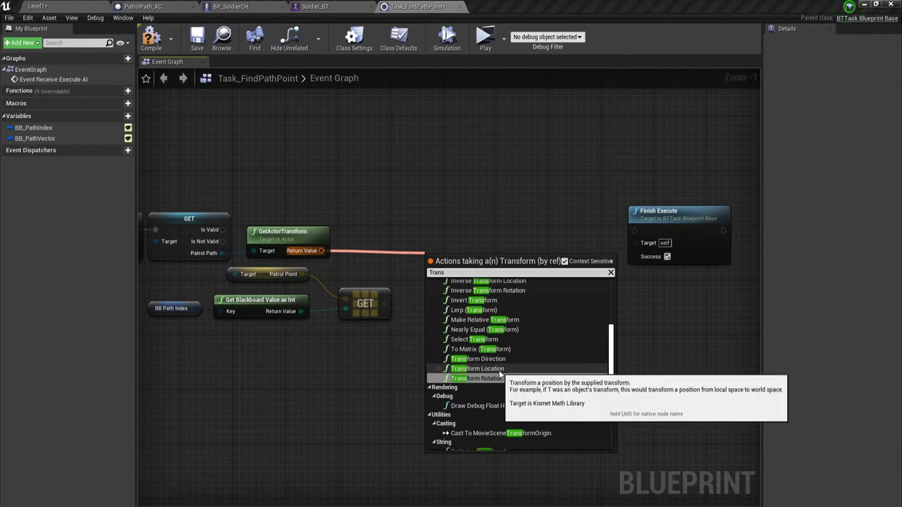
click(487, 369)
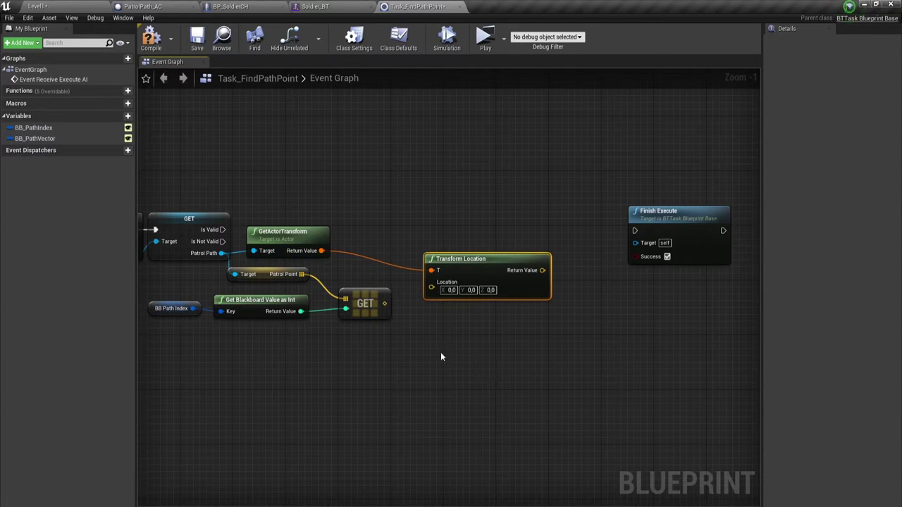
drag(441, 256, 442, 249)
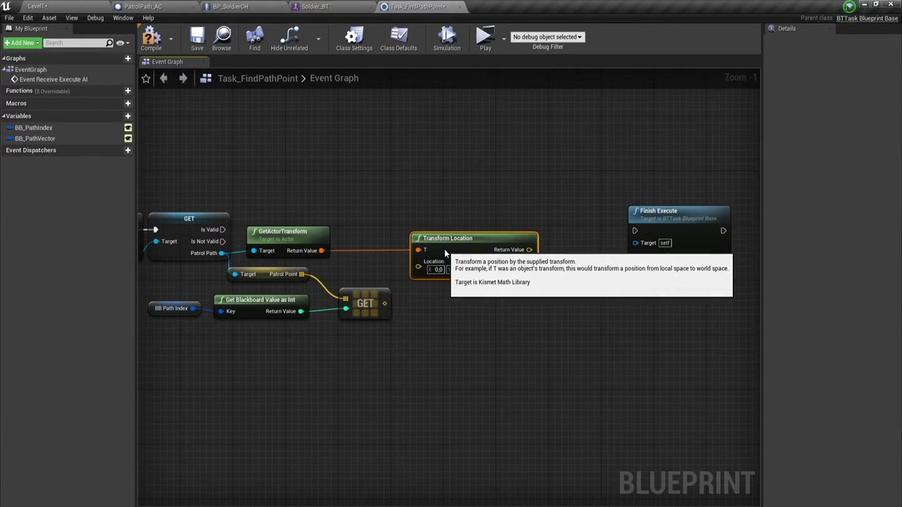
drag(384, 303, 420, 270)
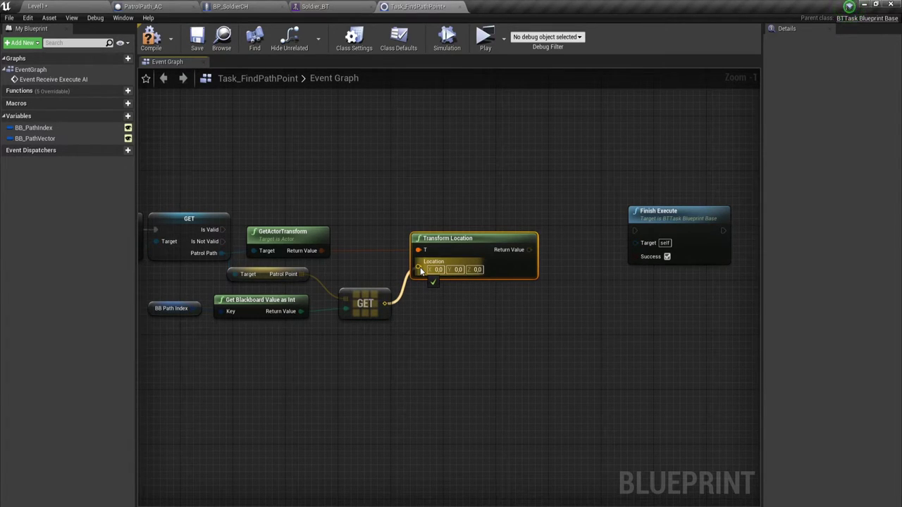
drag(419, 267, 423, 270)
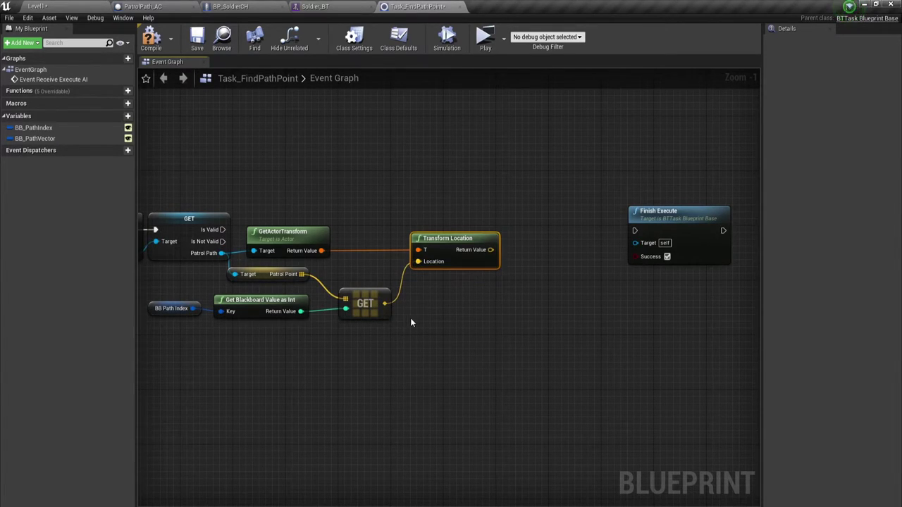
- Rearrange the nodes, moving Finish Execute further right to make room
right_drag(485, 297, 497, 301)
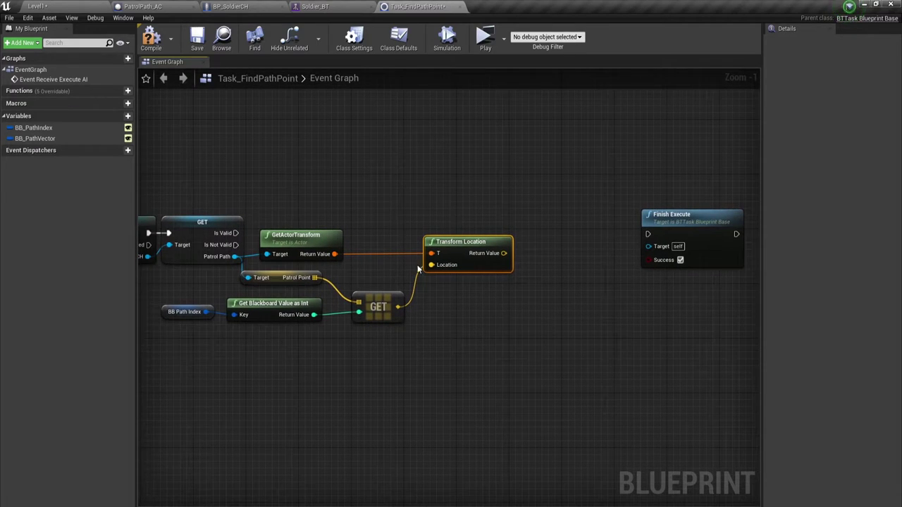
drag(277, 191, 451, 246)
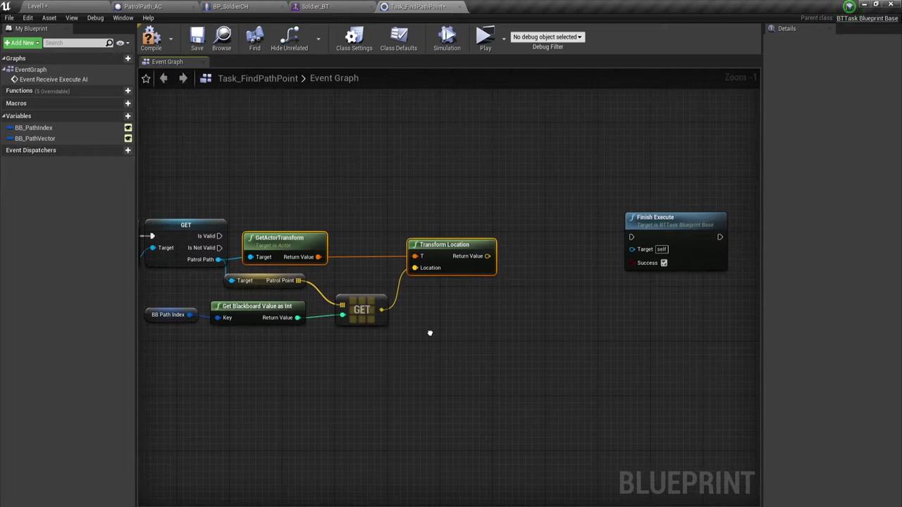
right_drag(442, 325, 428, 328)
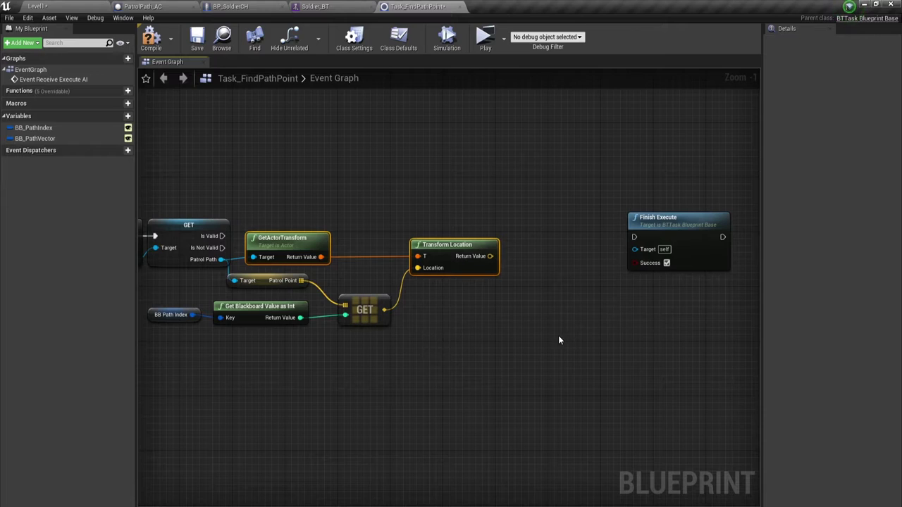
right_drag(558, 340, 482, 352)
drag(576, 239, 655, 241)
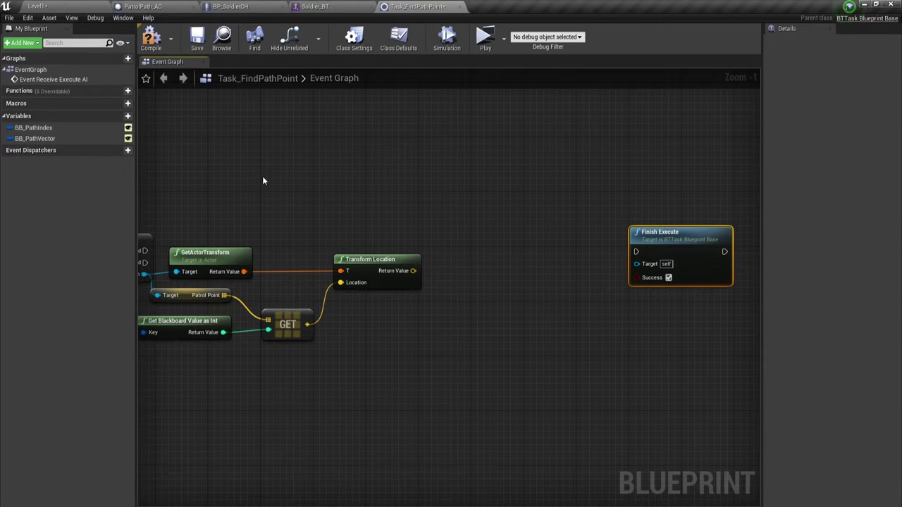
- Add Set Blackboard Value as Vector keyed by a BB_PathVector getter, executing into Finish Execute
mouse_move(39, 138)
mouse_down()
mouse_move(432, 248)
mouse_move(366, 219)
mouse_up()
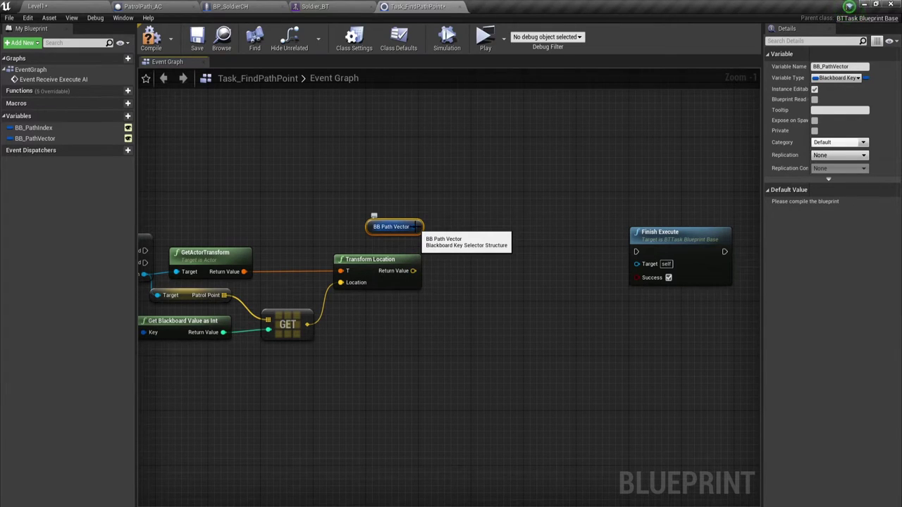
drag(416, 226, 471, 218)
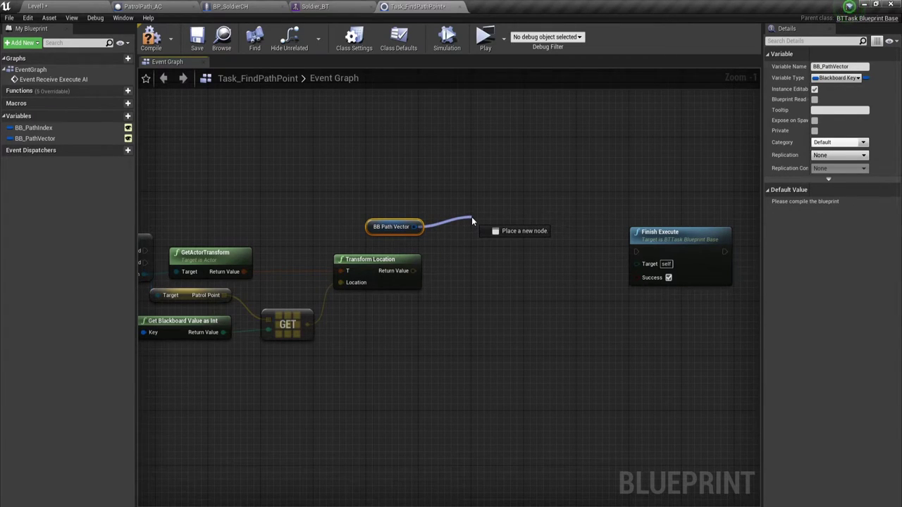
text(set)
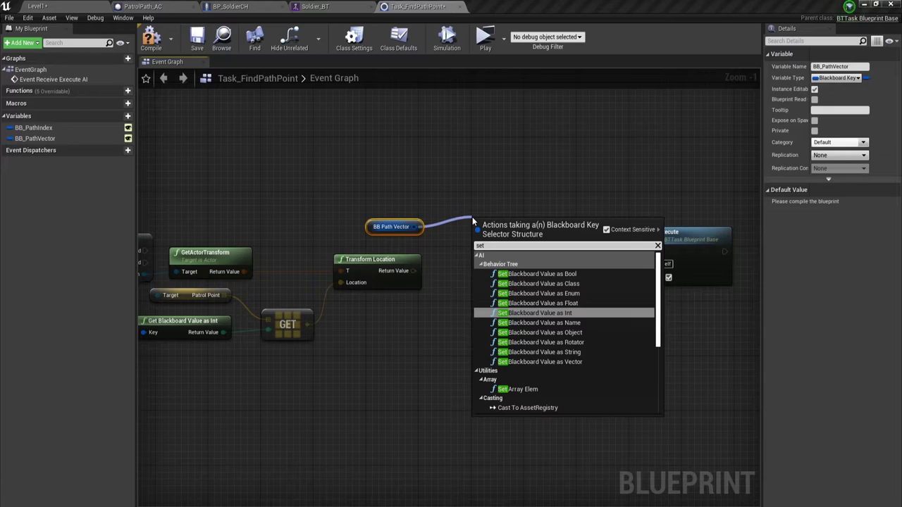
click(555, 362)
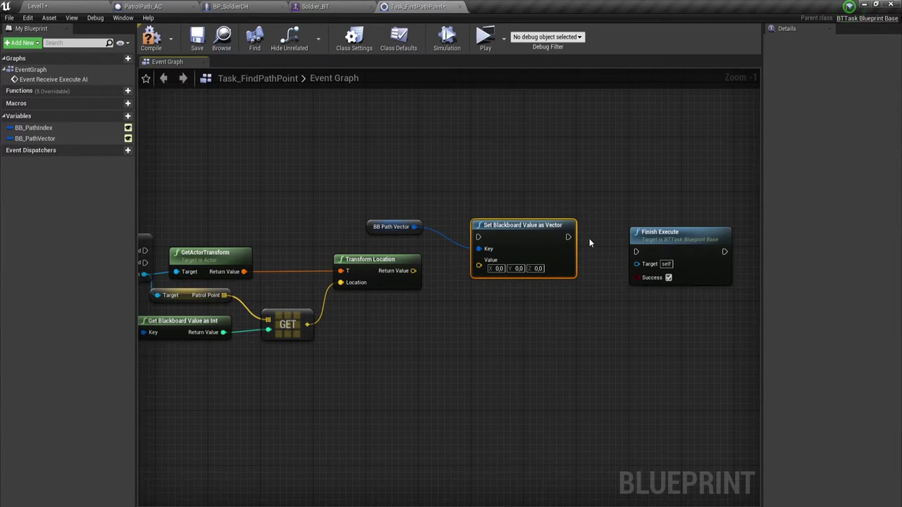
mouse_move(568, 237)
mouse_down()
mouse_move(635, 252)
mouse_move(620, 226)
mouse_up()
drag(585, 168, 650, 328)
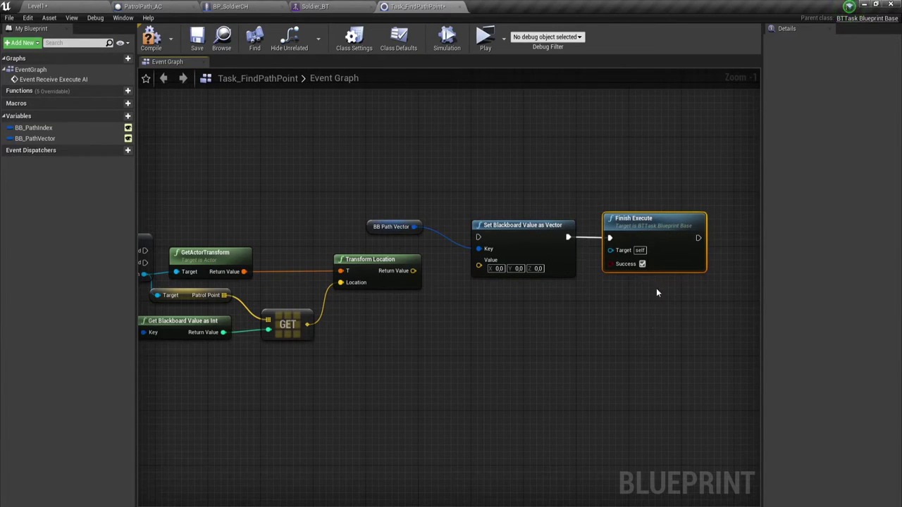
scroll(440, 338, down, 1)
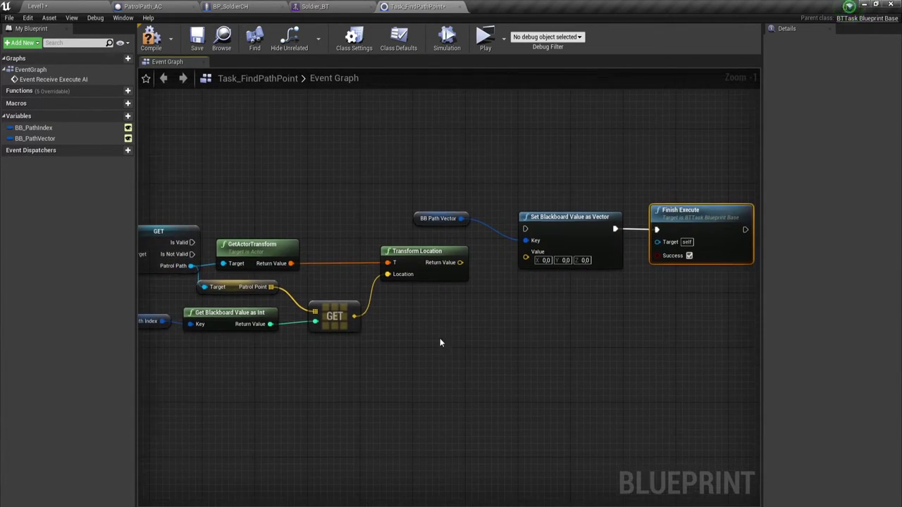
- Run Set Blackboard Value as Vector from the GET's Is Valid pin and align the chain
right_drag(439, 338, 555, 318)
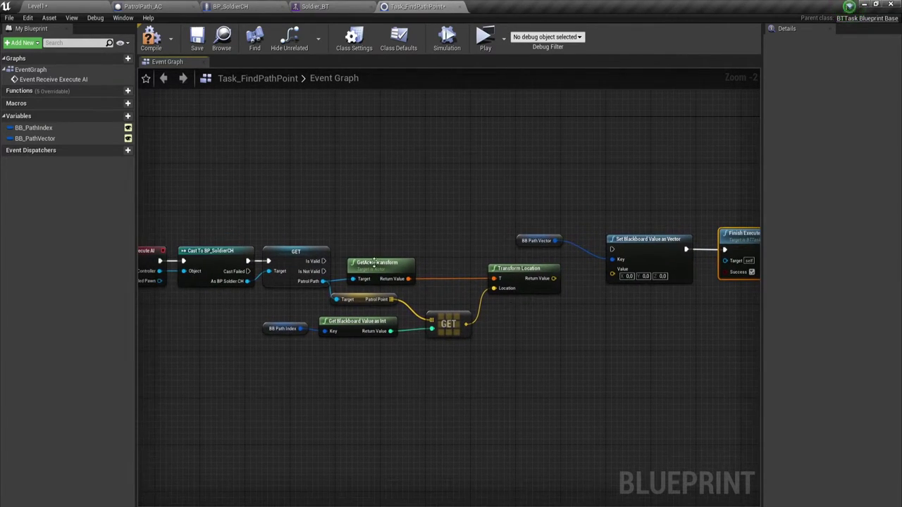
drag(324, 260, 612, 249)
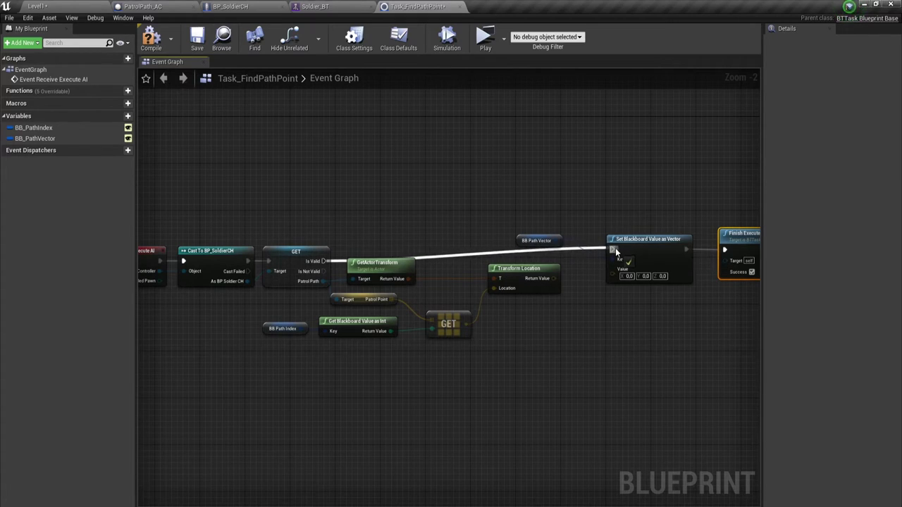
drag(641, 192, 727, 275)
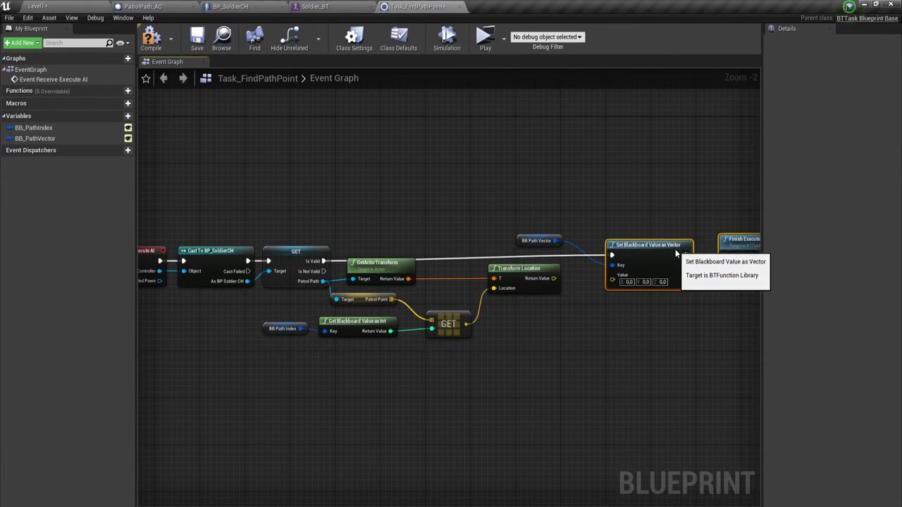
drag(675, 242, 675, 254)
click(567, 304)
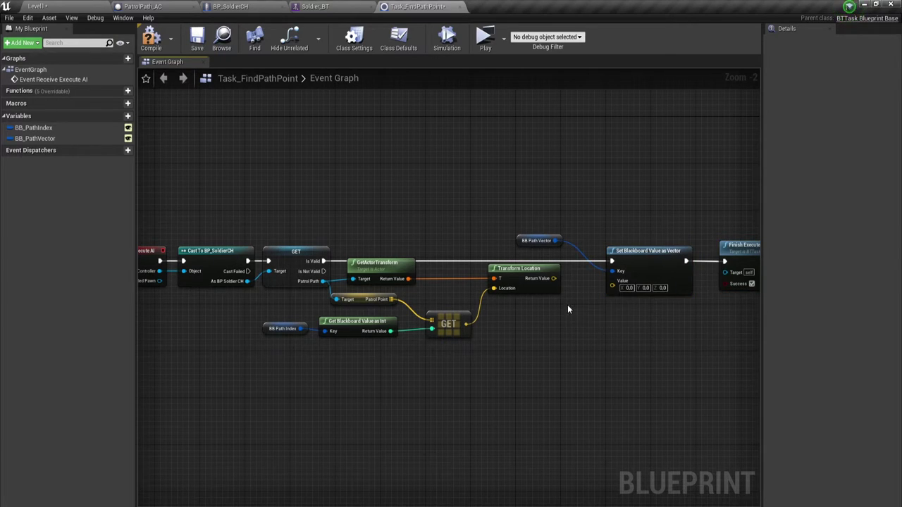
right_drag(567, 304, 609, 246)
scroll(324, 268, down, 1)
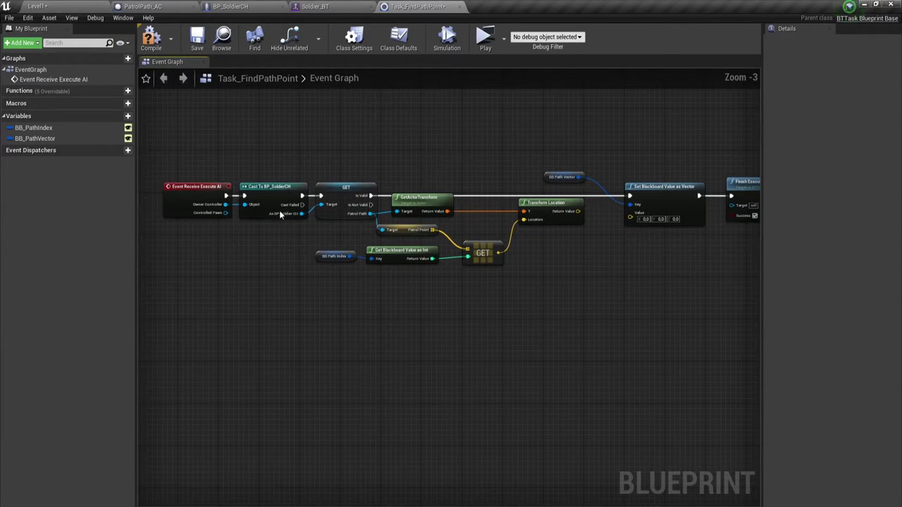
- Feed Controlled Pawn into the cast to clear the compile warning, then recompile and save
click(151, 37)
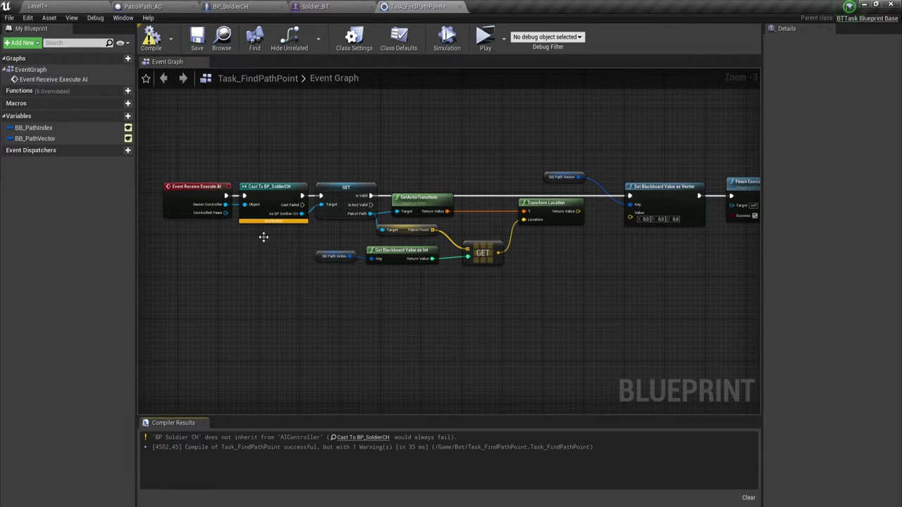
click(359, 437)
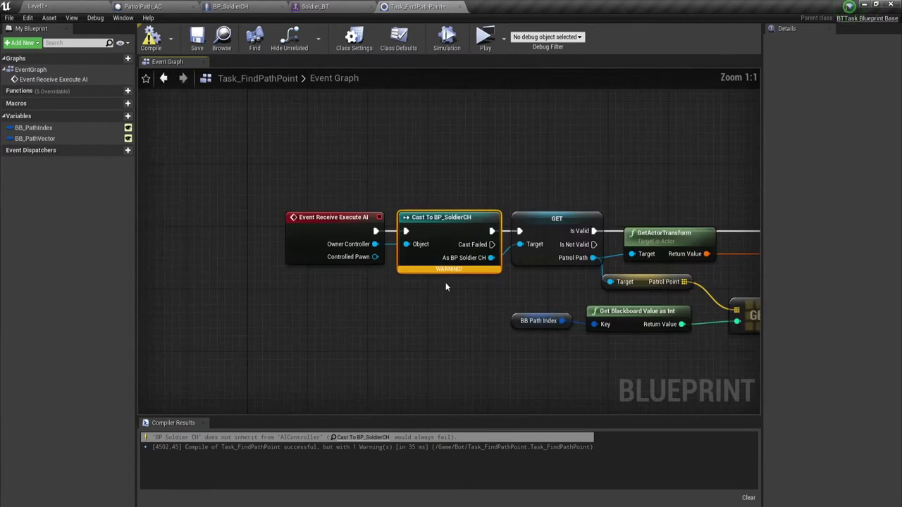
drag(375, 256, 405, 243)
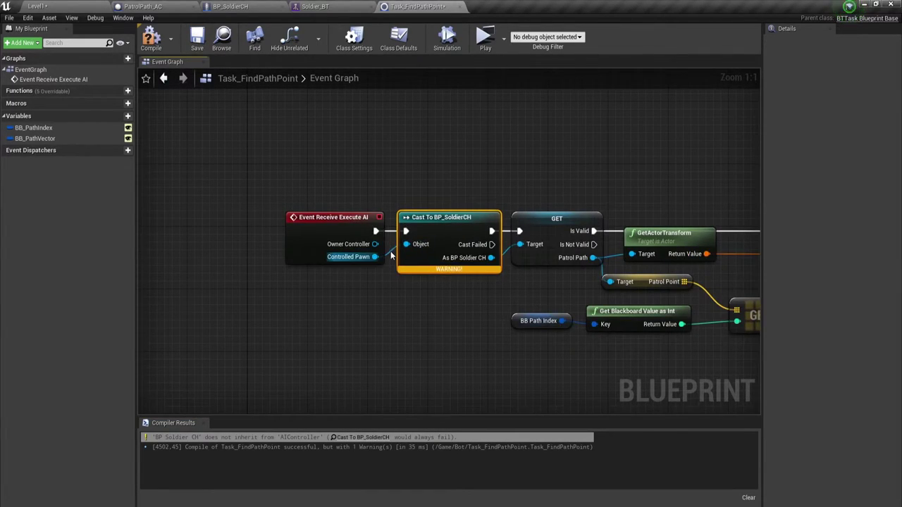
click(149, 36)
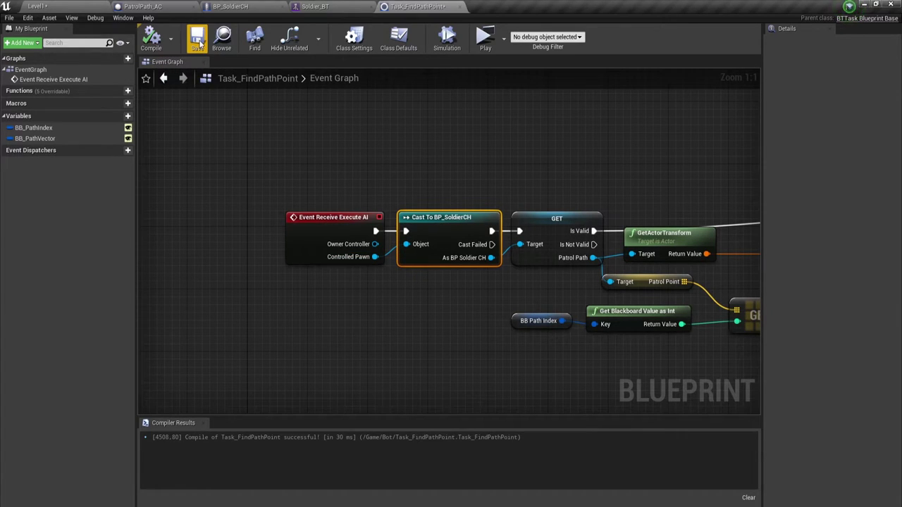
click(200, 39)
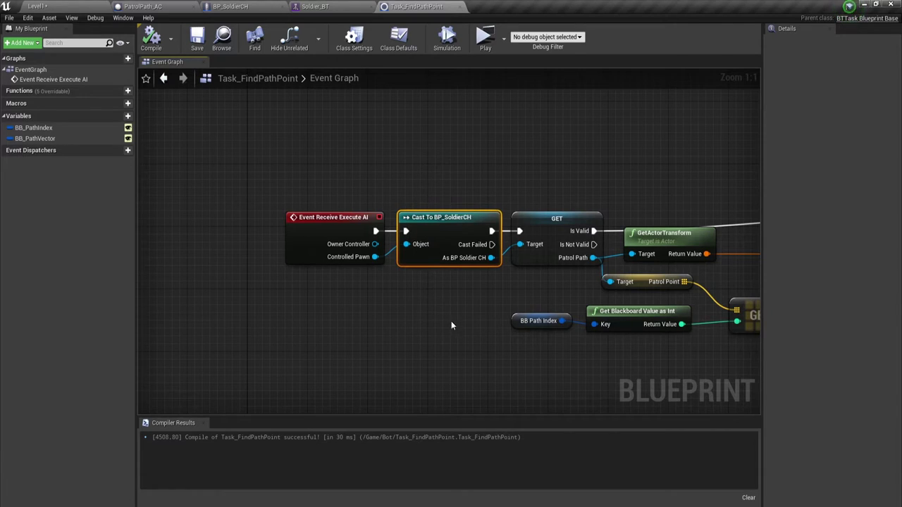
mouse_move(443, 319)
right_down()
mouse_move(254, 269)
mouse_move(343, 299)
right_up()
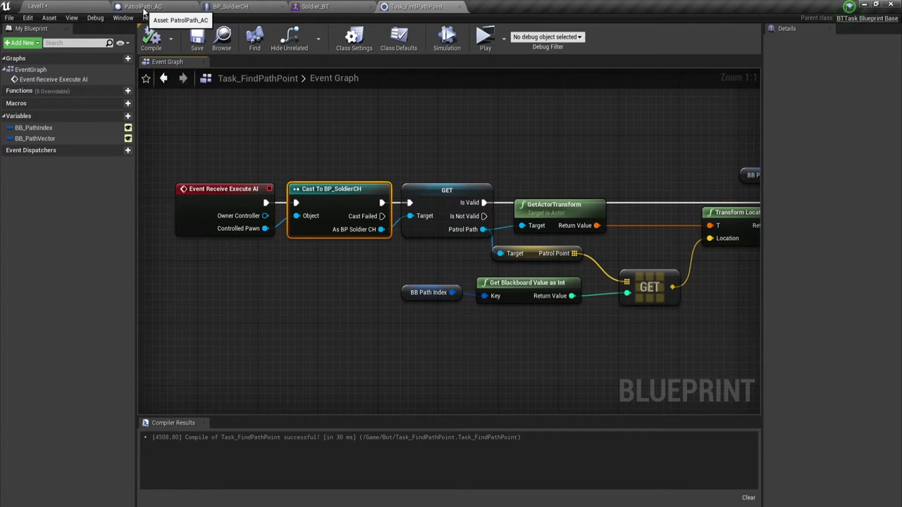
- In Soldier_BT, add a Task_FindPathPoint node under the PatrolNPC sequence and nudge it left
click(319, 7)
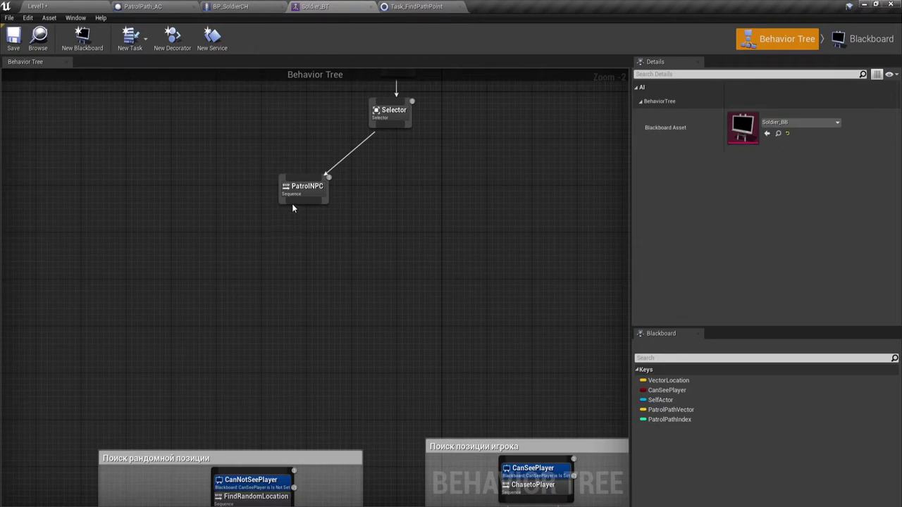
drag(292, 206, 243, 246)
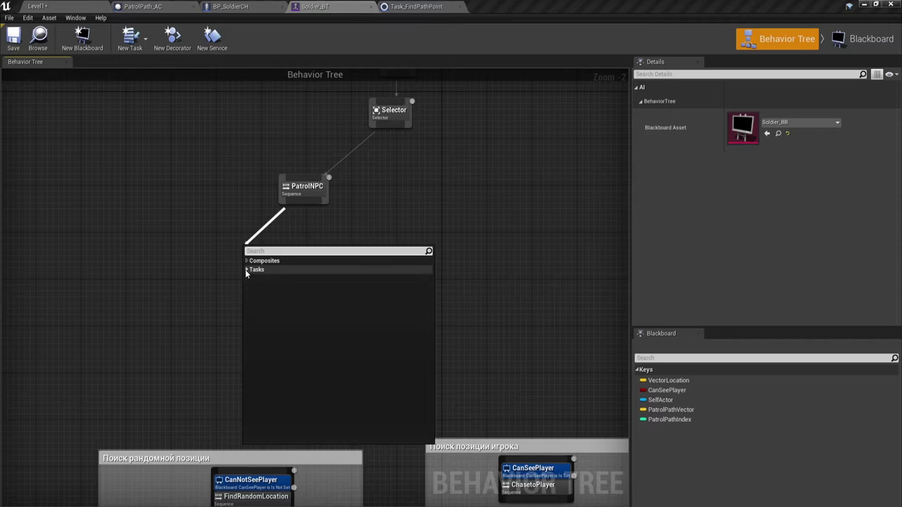
click(247, 269)
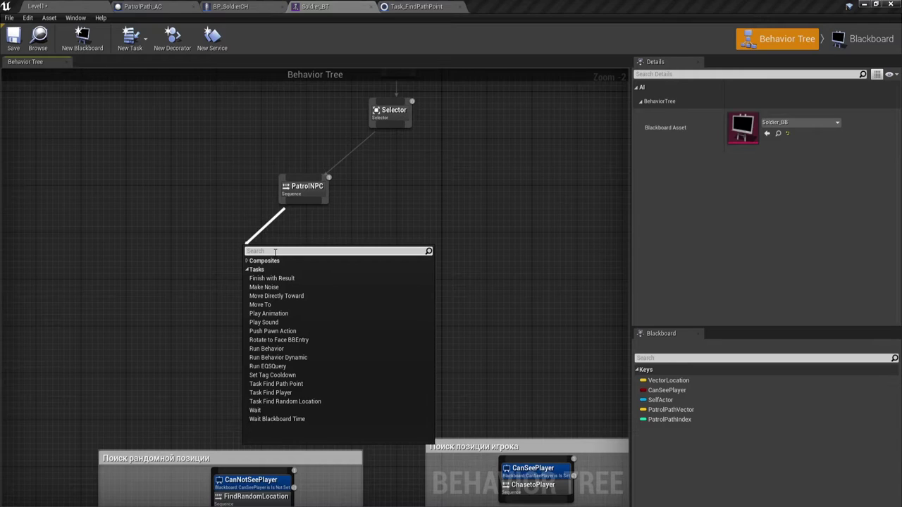
text(Ta)
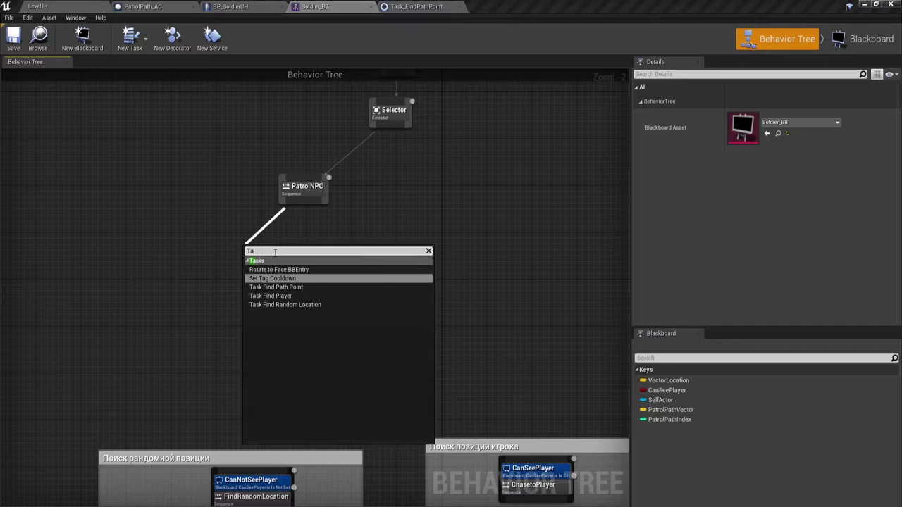
text(s)
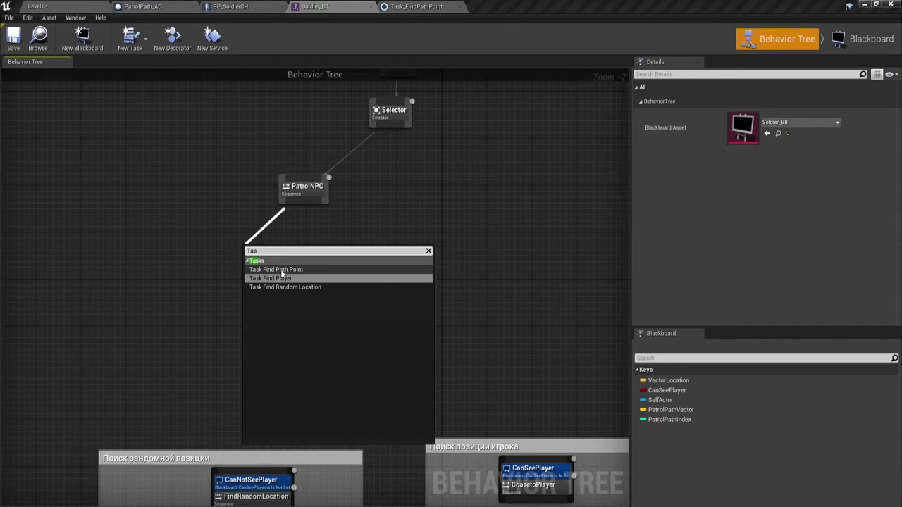
click(282, 269)
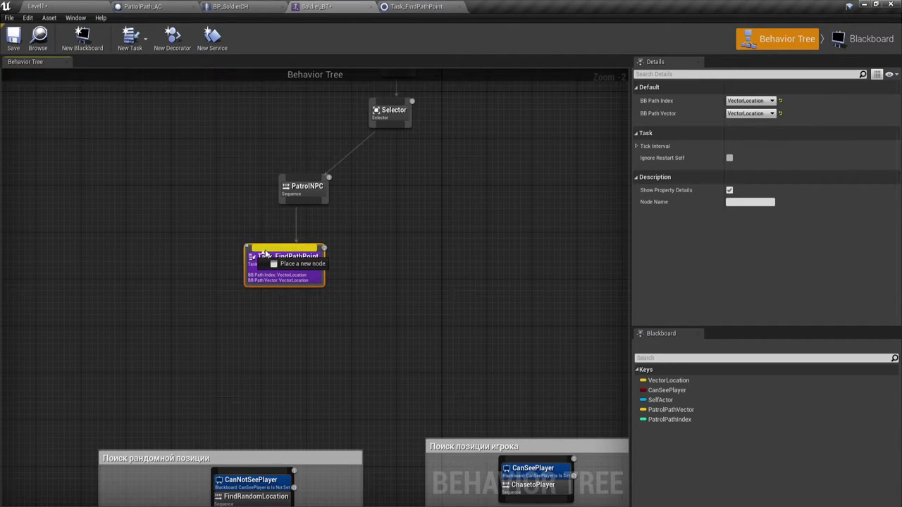
right_click(294, 254)
drag(282, 262, 259, 256)
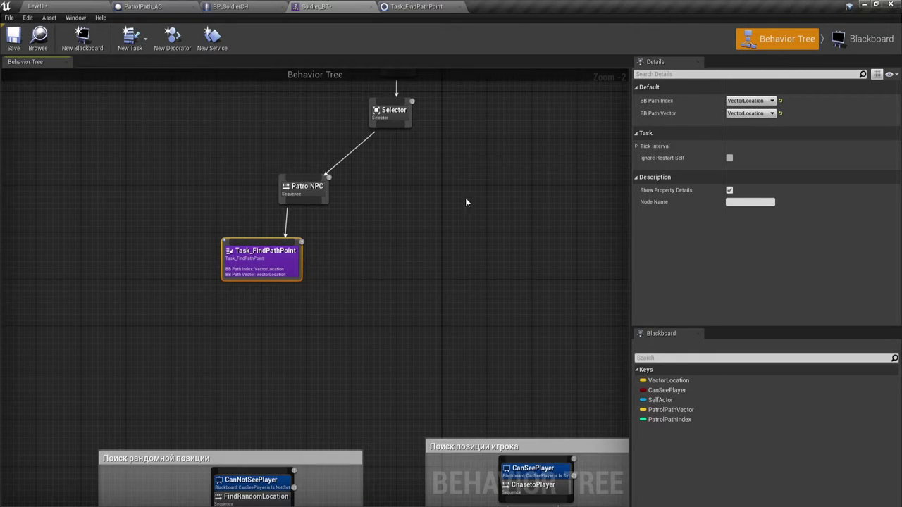
- Set the task's BB Path Index to PatrolPathIndex and BB Path Vector to PatrolPathVector
click(771, 101)
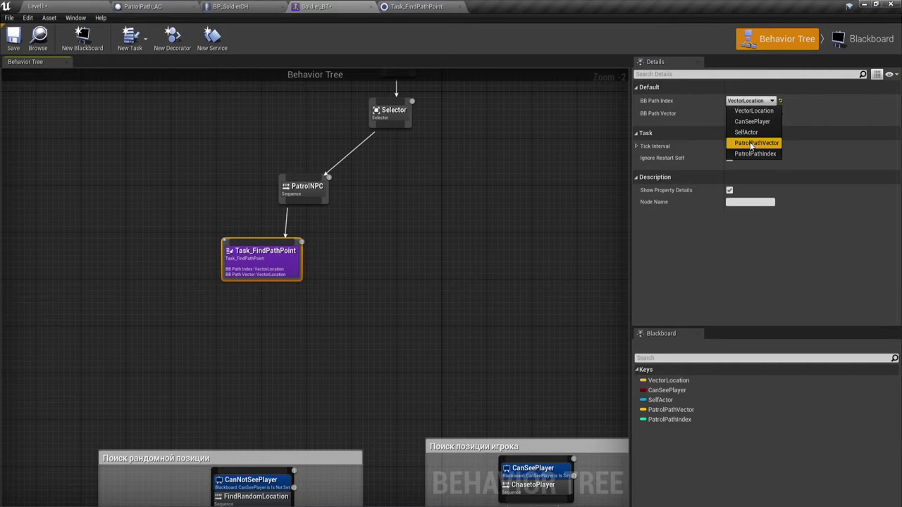
click(750, 144)
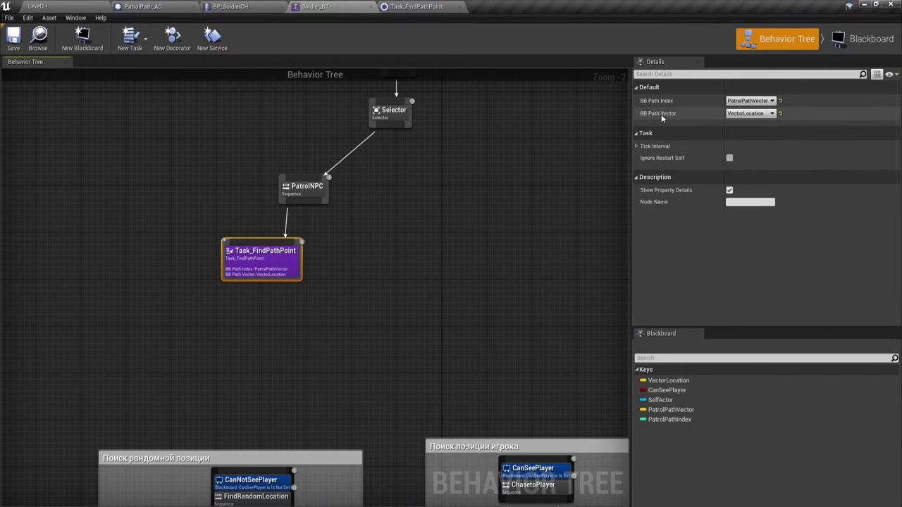
click(748, 101)
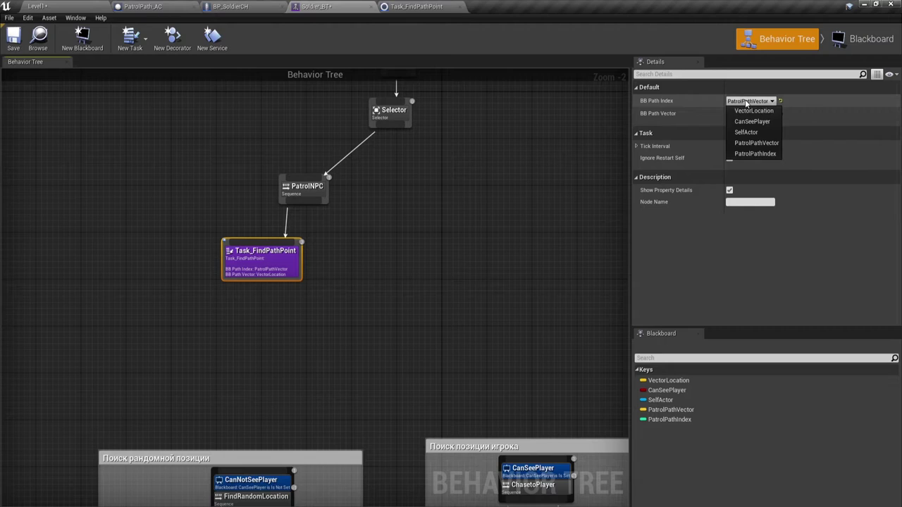
click(754, 153)
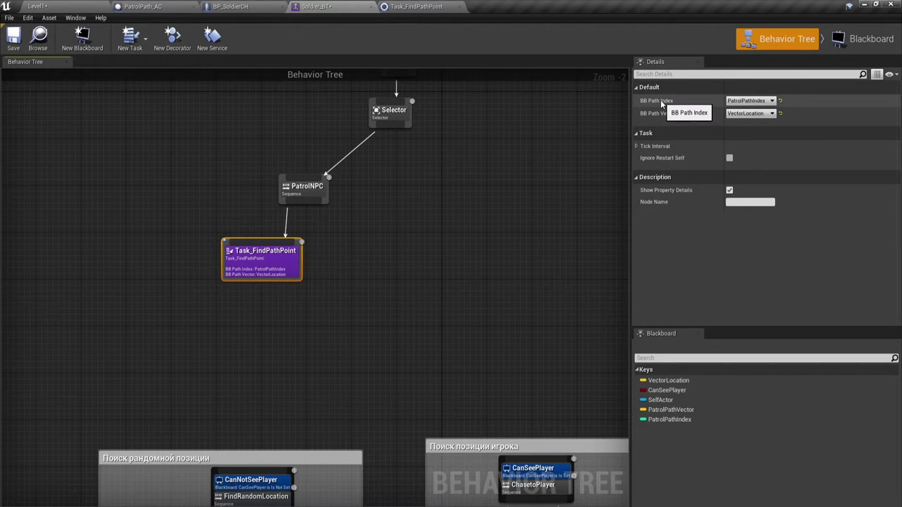
click(732, 113)
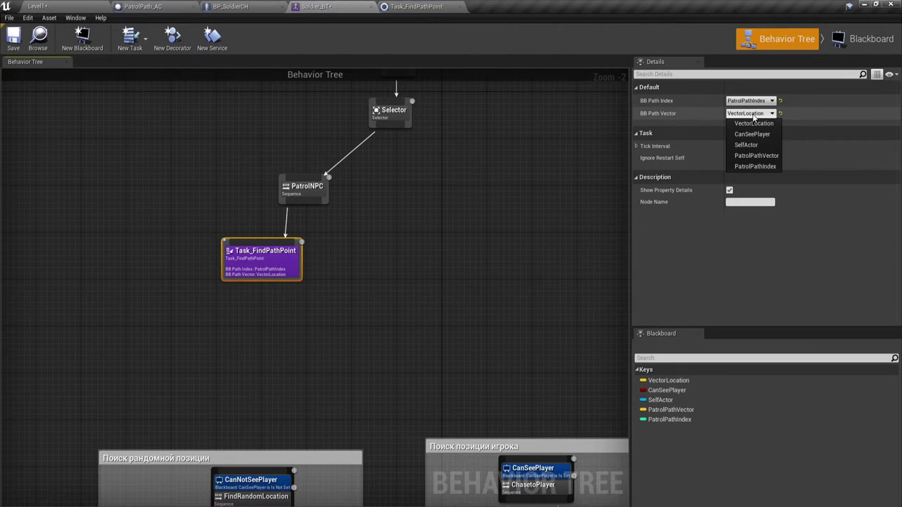
click(757, 156)
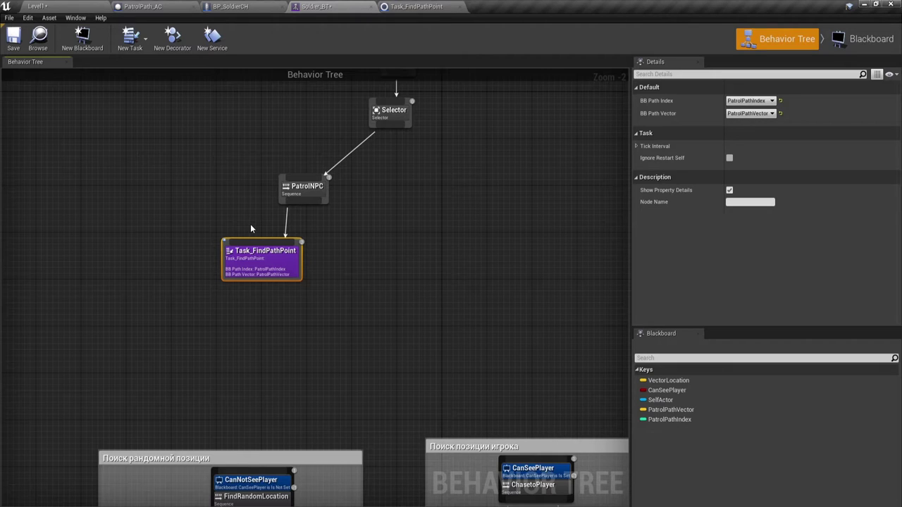
scroll(367, 242, up, 1)
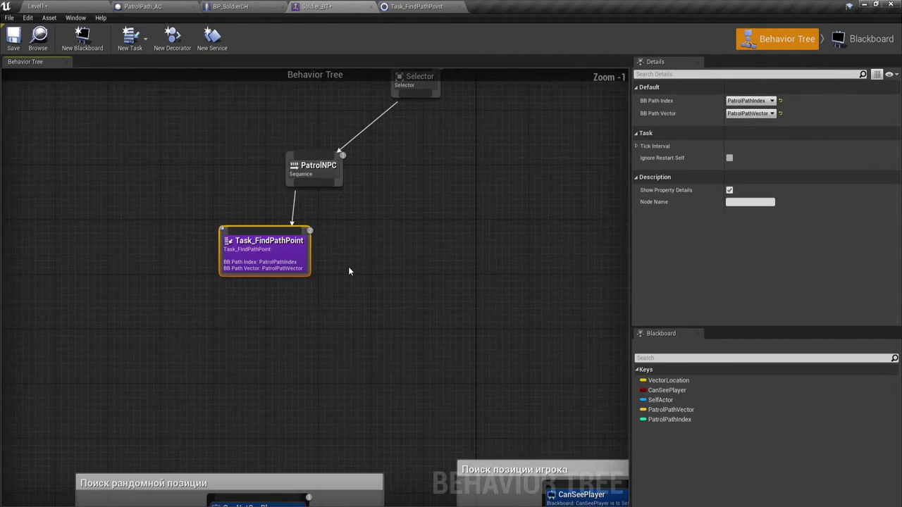
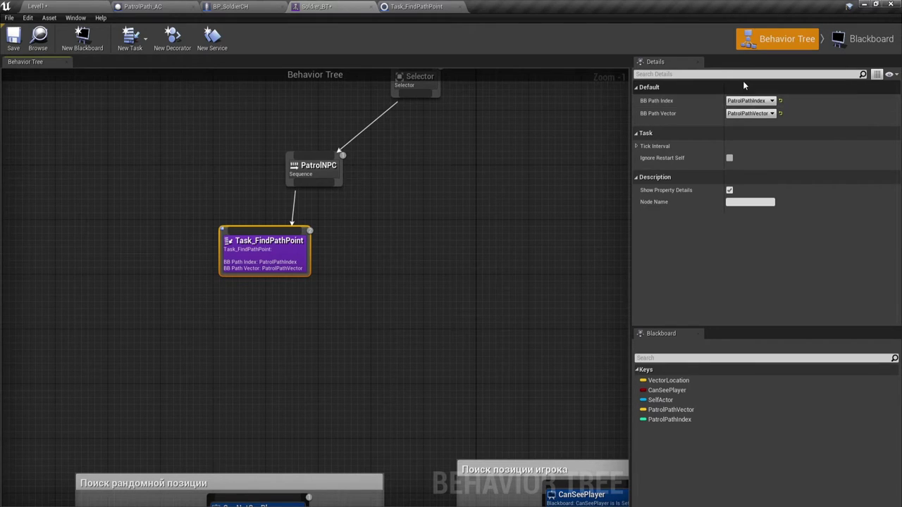
- Reposition the Task_FindPathPoint task node beneath the PatrolNPC sequence in the Soldier_BT graph
drag(260, 247, 220, 241)
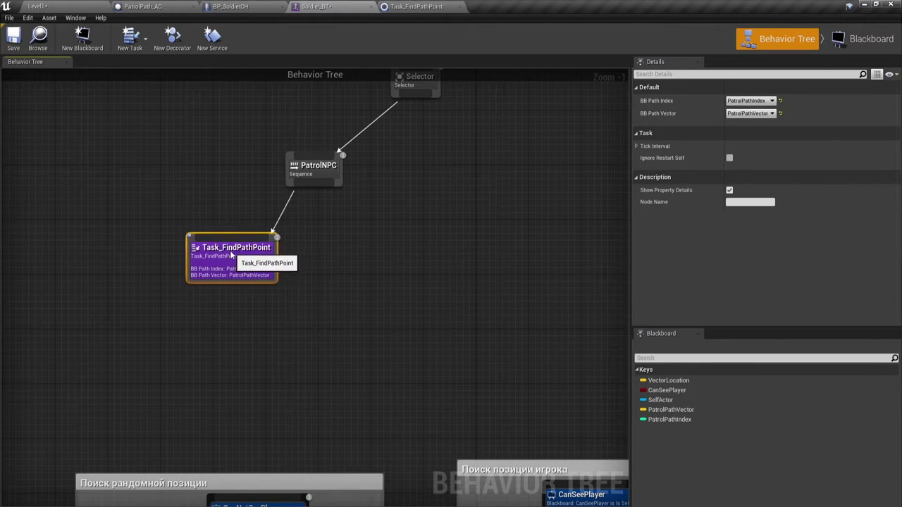
drag(197, 184, 258, 308)
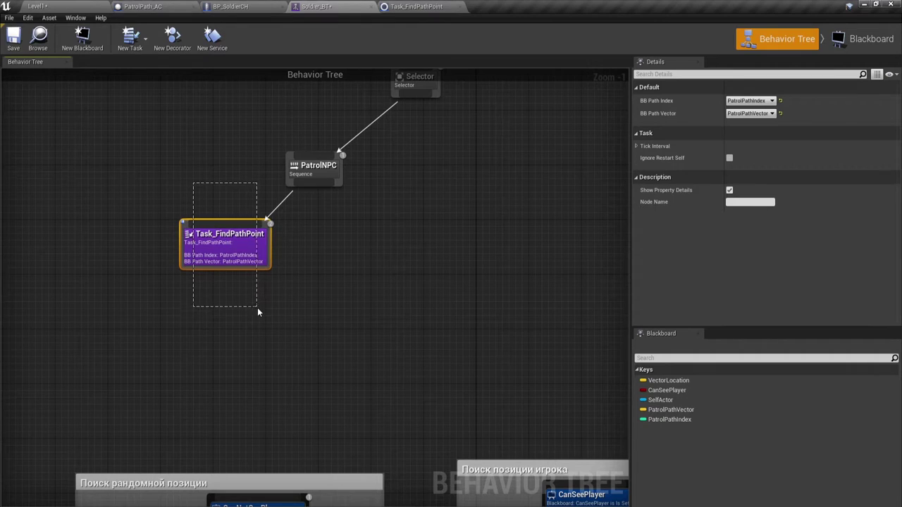
click(296, 297)
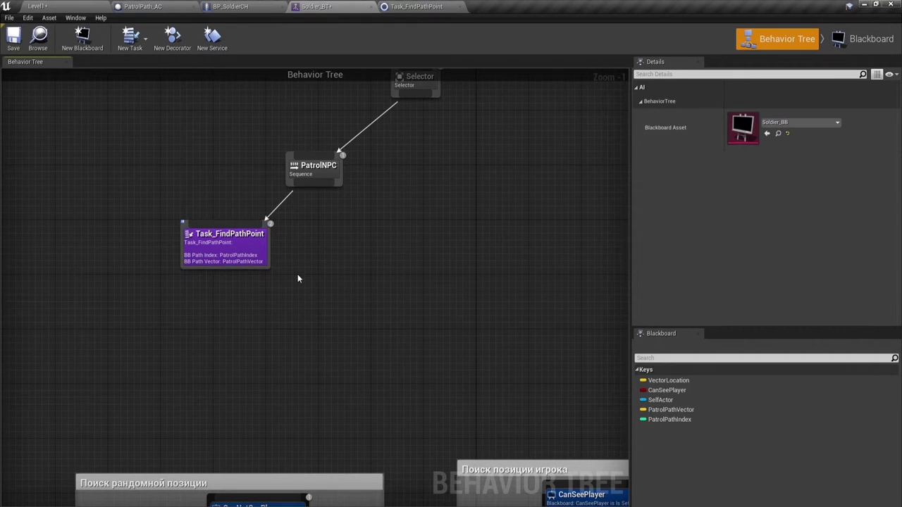
drag(224, 251, 250, 265)
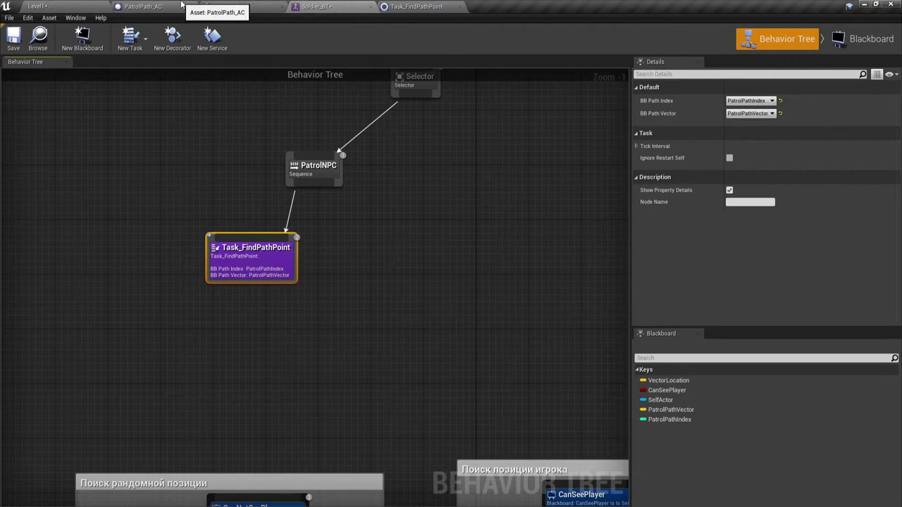
- In Level1, undo the accidental PatrolPath_AC duplicate and add a second Patrol Point entry
click(35, 6)
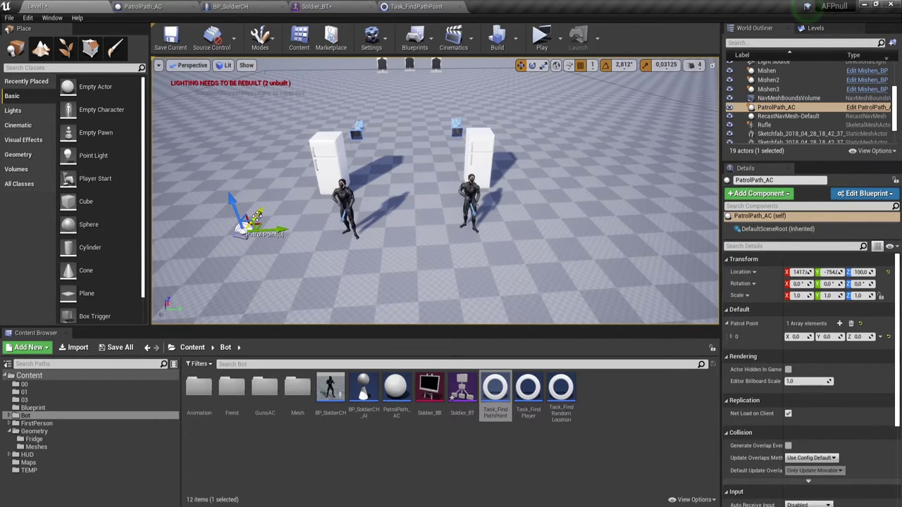
alt+drag(257, 216, 265, 204)
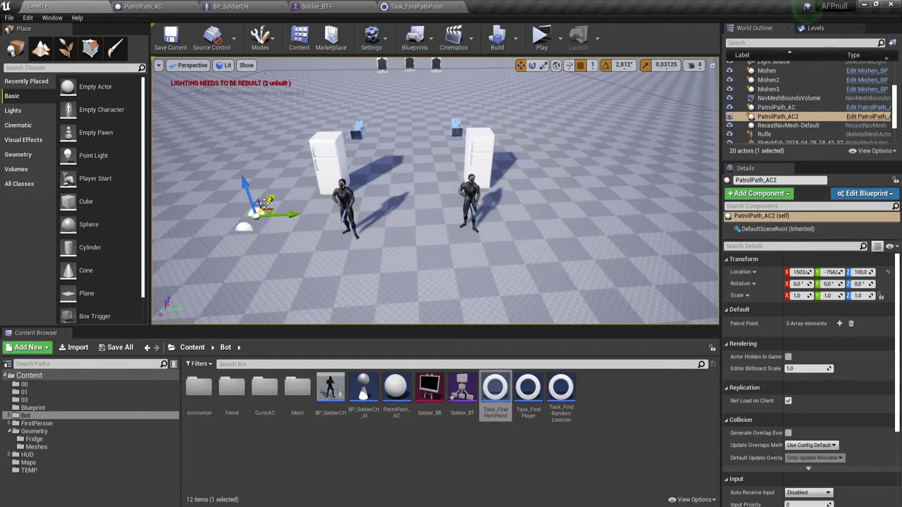
key(ctrl+z)
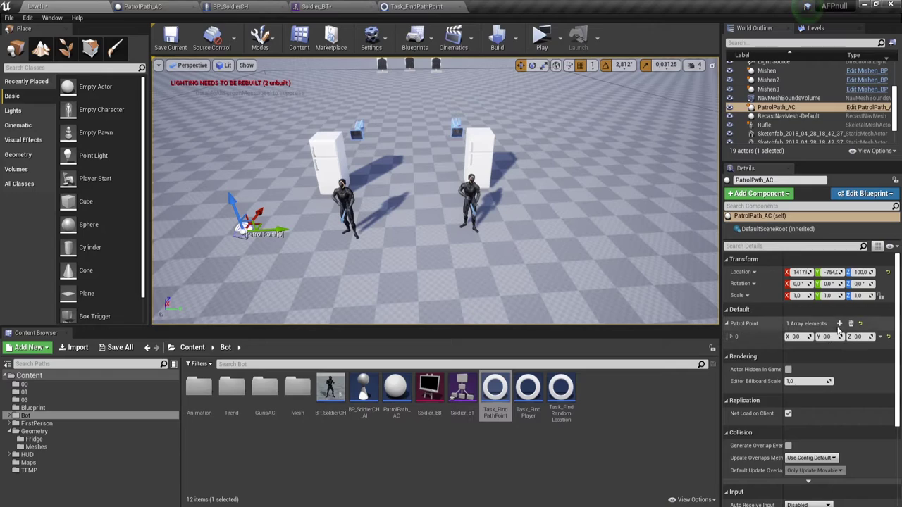
click(839, 323)
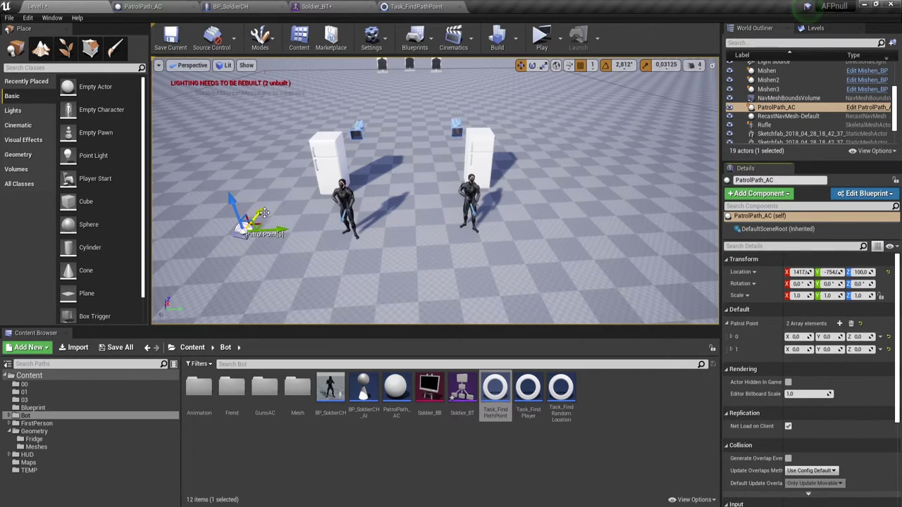
drag(254, 214, 258, 211)
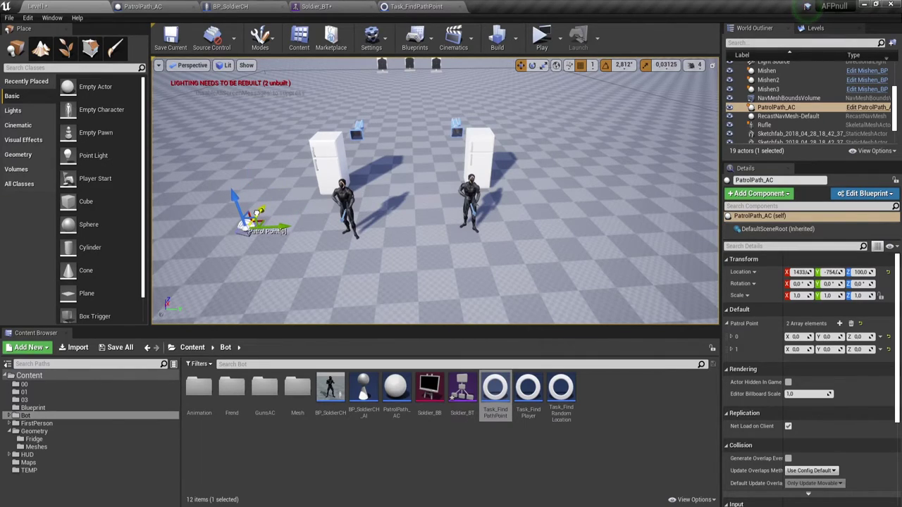
click(255, 251)
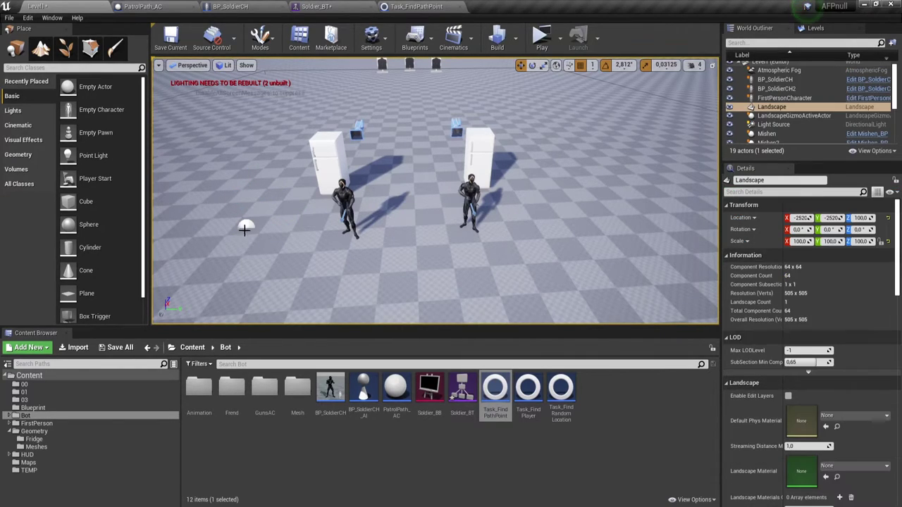
click(246, 224)
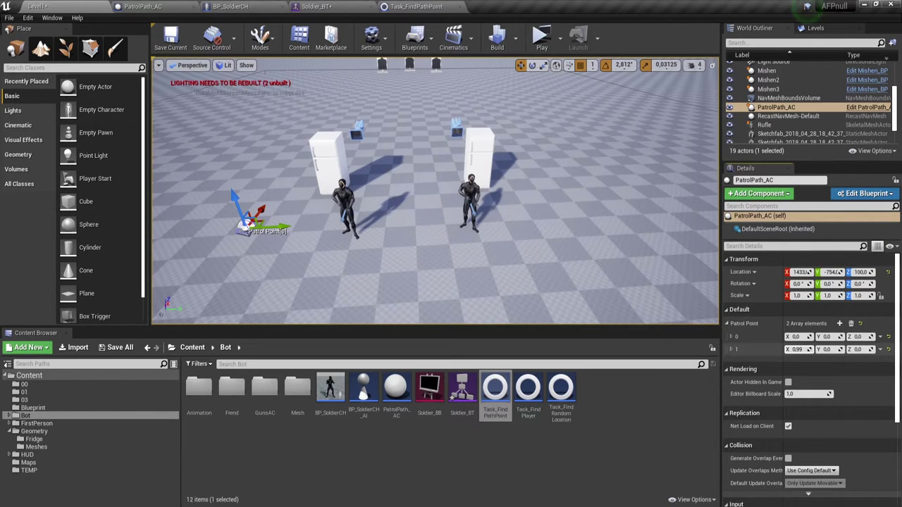
- Move Patrol Point 1 near the left fridge to X 588.7 and add a third point entry
drag(803, 349, 845, 349)
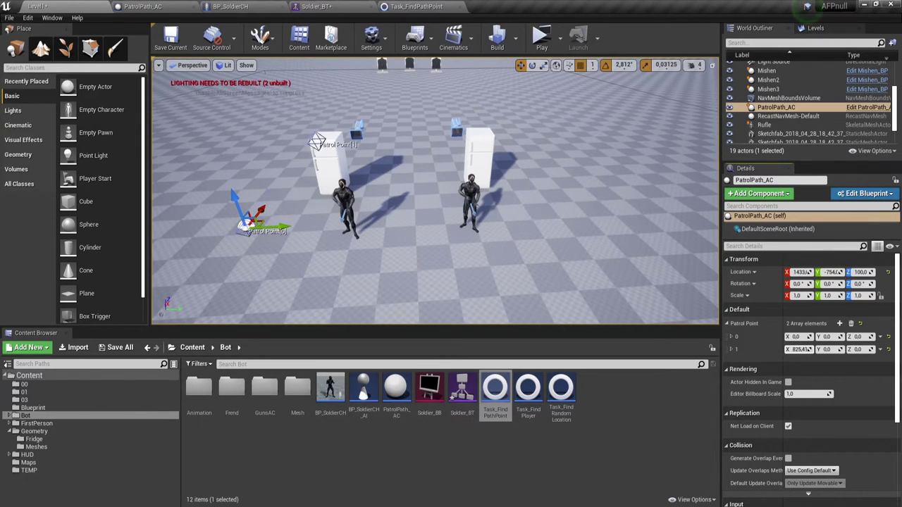
drag(317, 143, 310, 154)
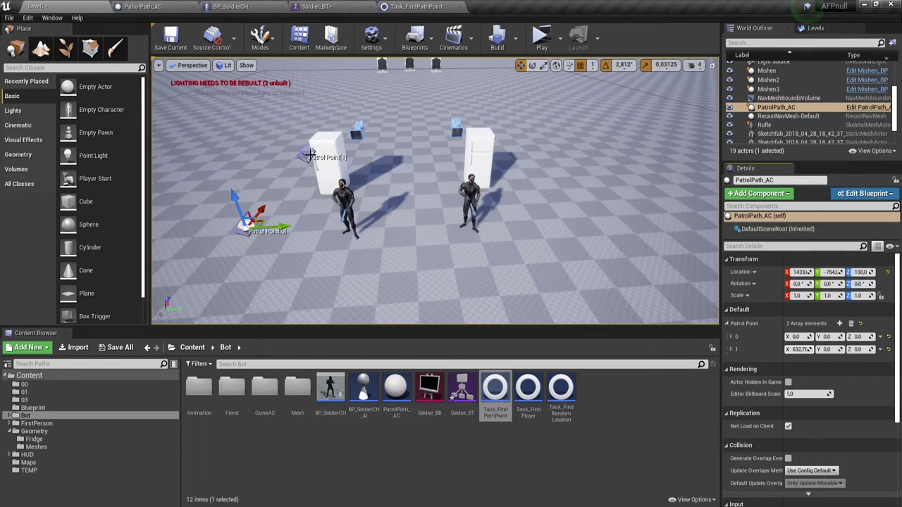
click(310, 154)
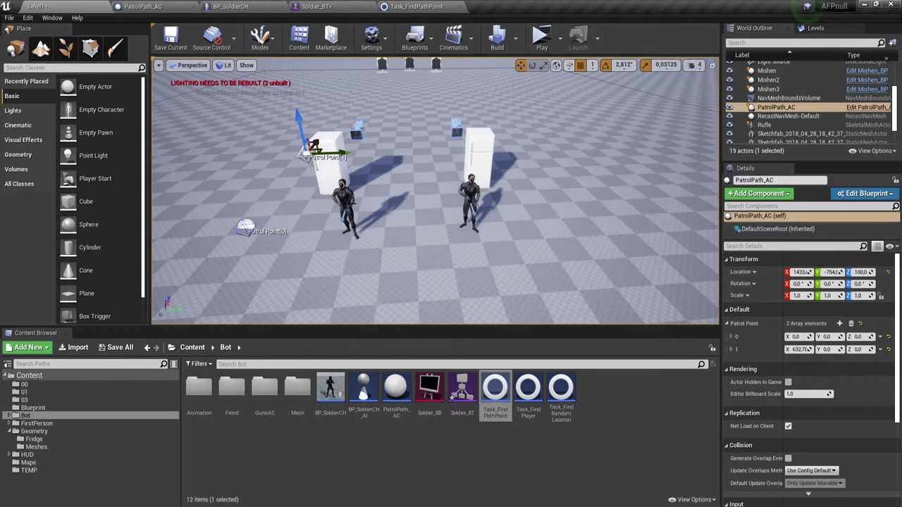
right_drag(310, 154, 422, 163)
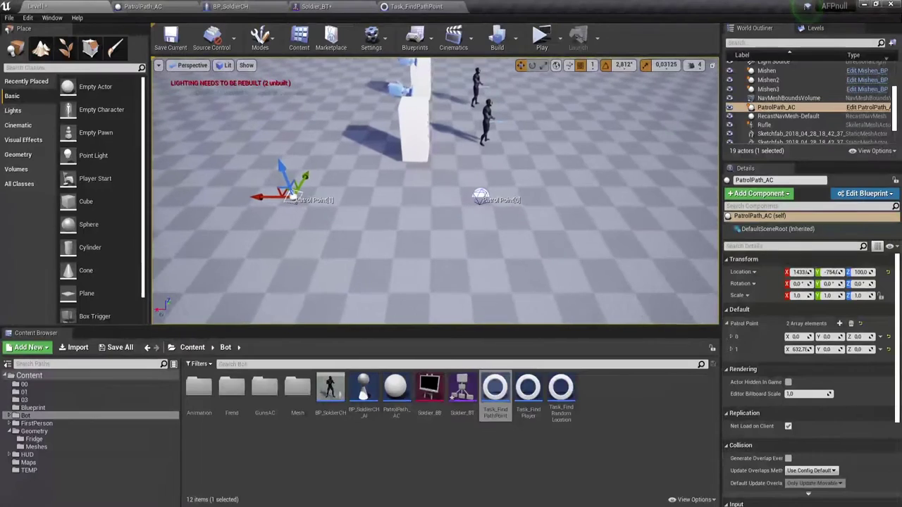
drag(258, 195, 270, 196)
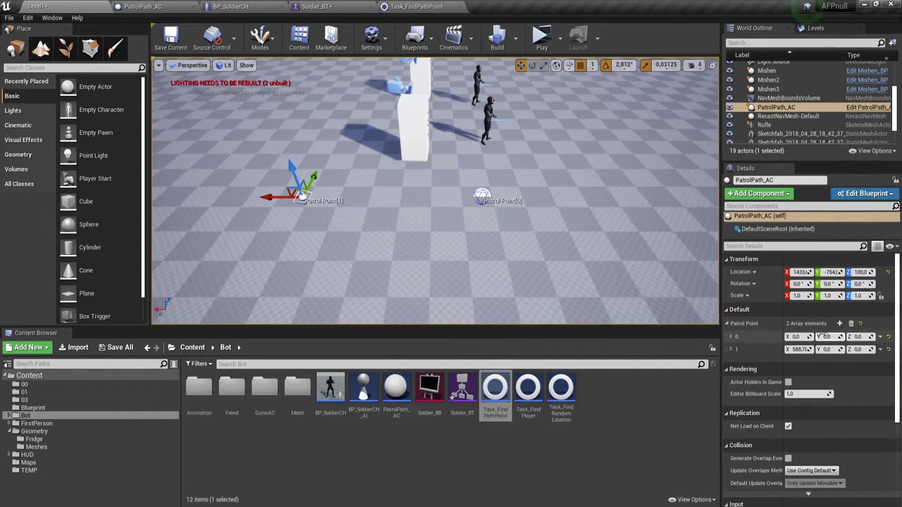
click(839, 324)
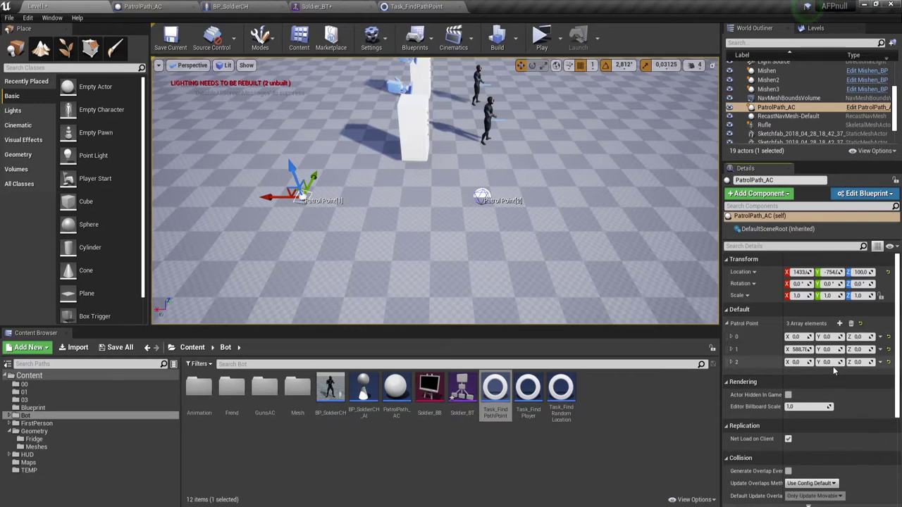
- Adjust Patrol Point 2's Y value and nudge it with the gizmo in the viewport
drag(828, 362, 877, 362)
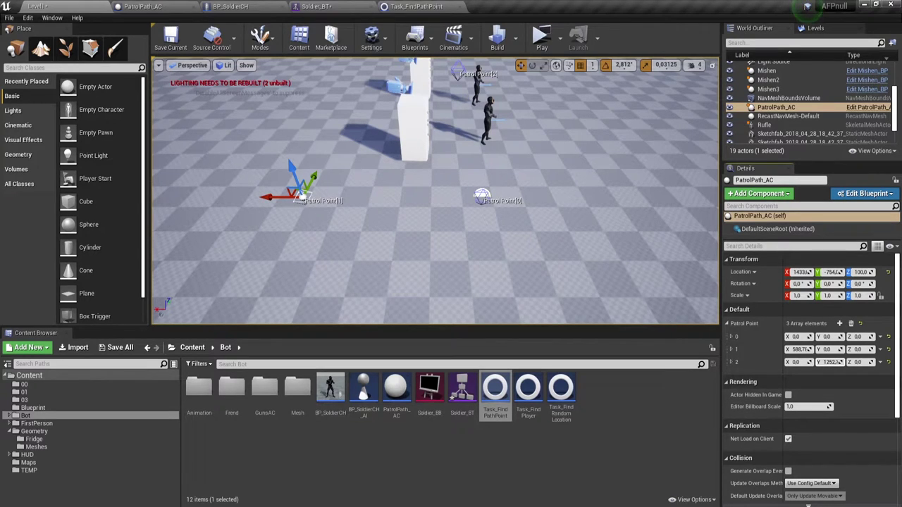
alt+drag(435, 190, 566, 215)
drag(795, 362, 810, 362)
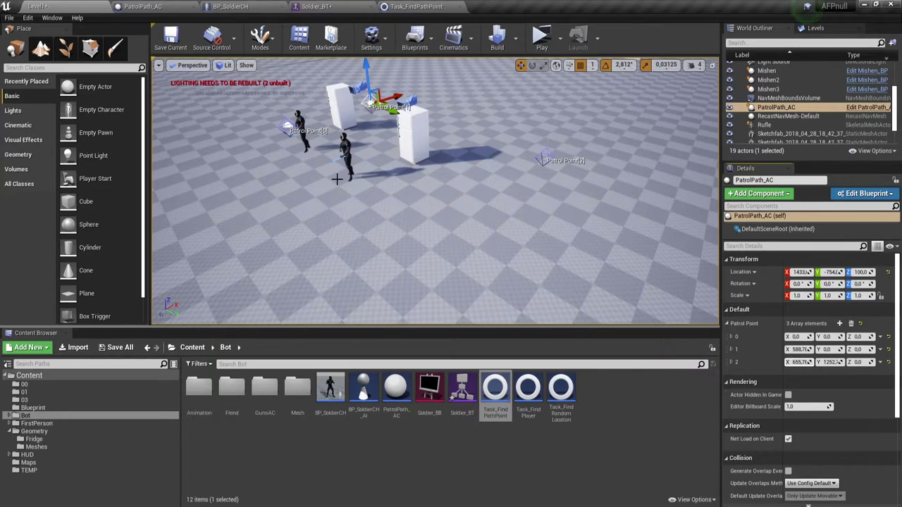
click(546, 157)
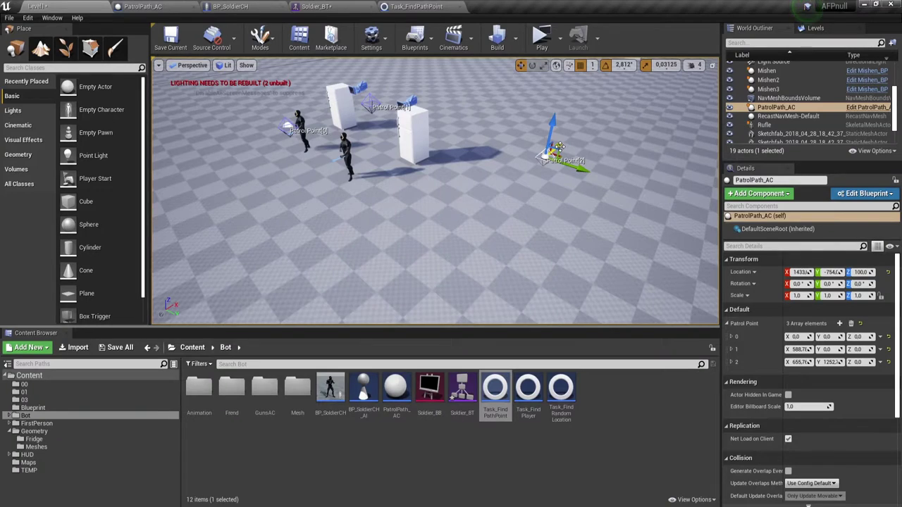
drag(558, 147, 553, 169)
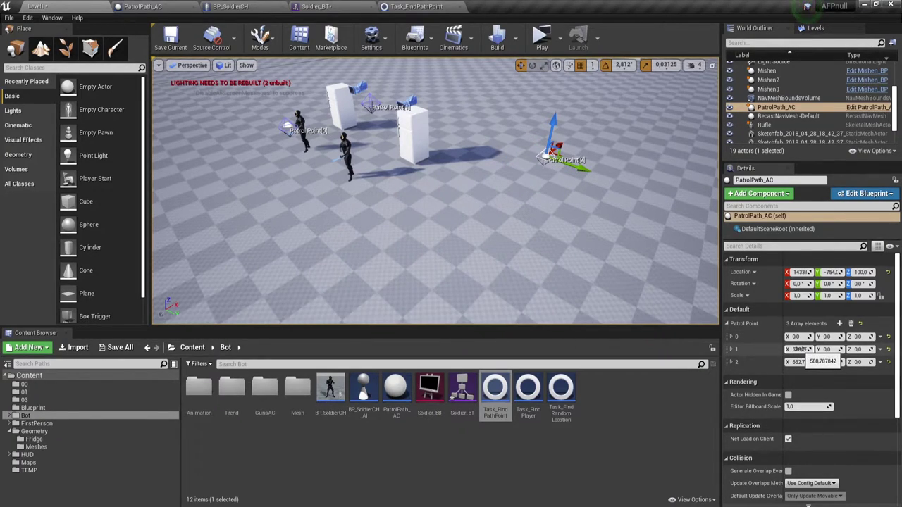
- Paste Patrol Point 1's X value into Patrol Point 2 and reselect PatrolPath_AC
click(800, 349)
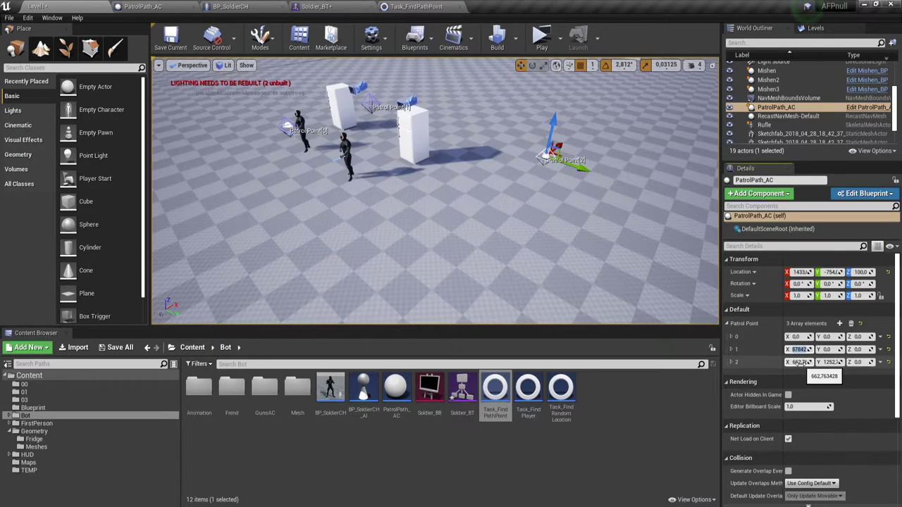
click(800, 362)
key(ctrl+v)
key(Return)
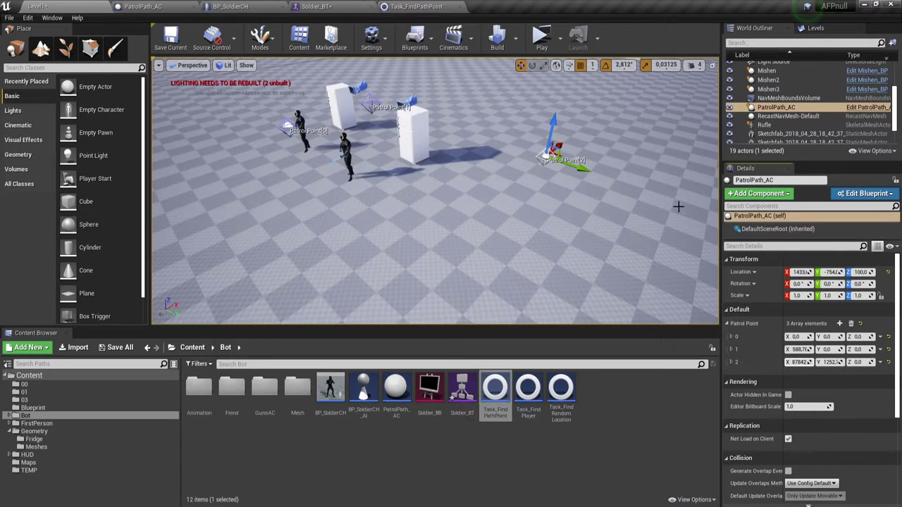
click(598, 200)
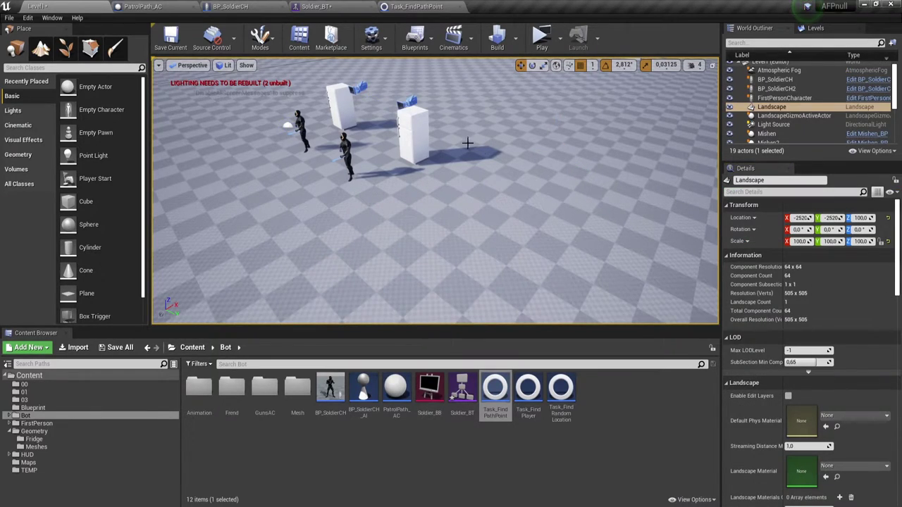
right_drag(509, 190, 450, 197)
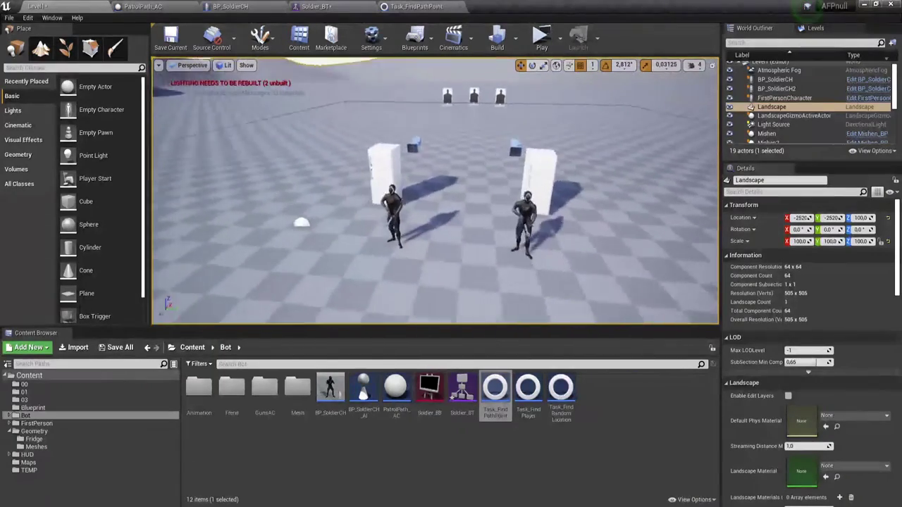
click(363, 199)
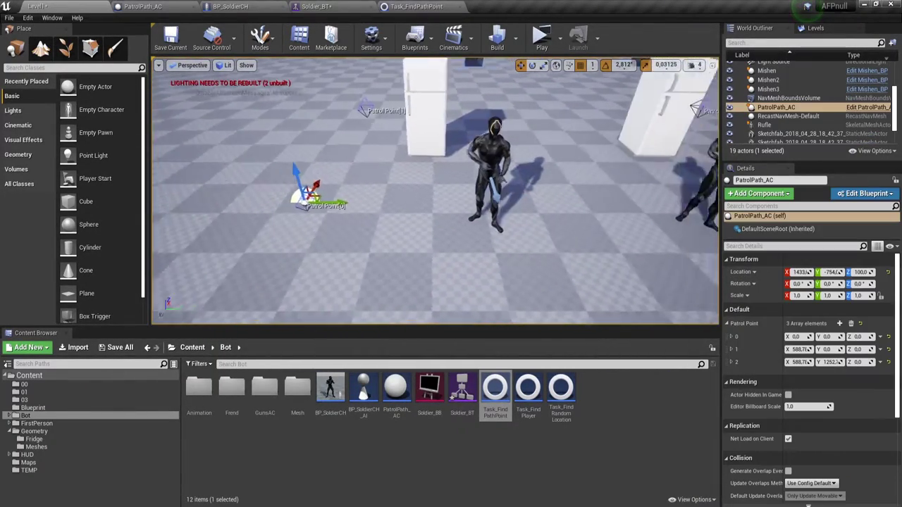
right_drag(451, 197, 423, 198)
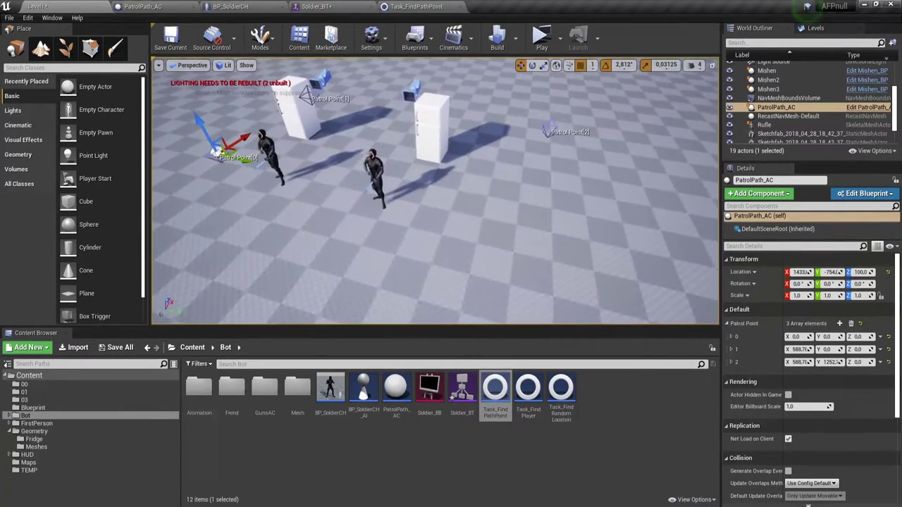
- Add a fourth patrol point entry and set Patrol Point 3's Y to 3995
click(839, 323)
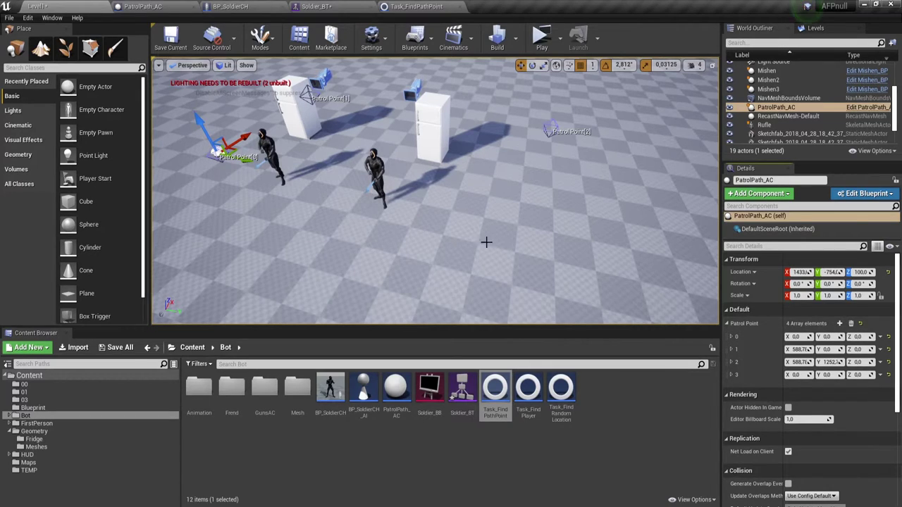
click(839, 374)
text(252.7)
text(3995)
key(Return)
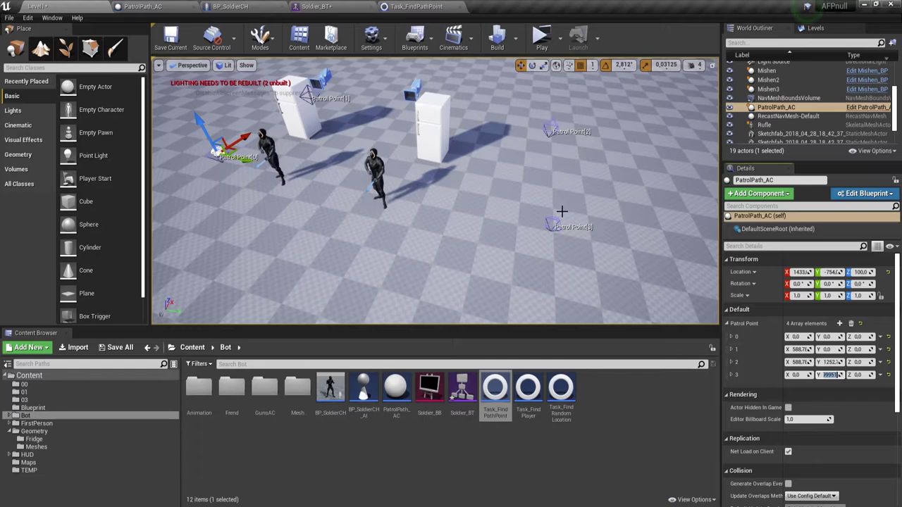
- Slide the right fridge to Y 186 and the left fridge to Y -438, then select PatrolPath_AC
mouse_move(562, 211)
right_down()
mouse_move(562, 197)
mouse_move(470, 242)
right_up()
click(514, 169)
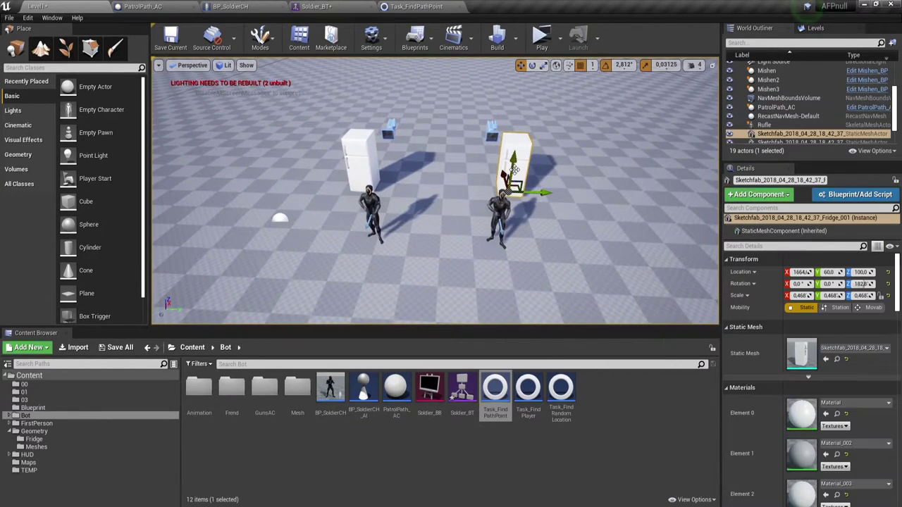
drag(539, 191, 574, 193)
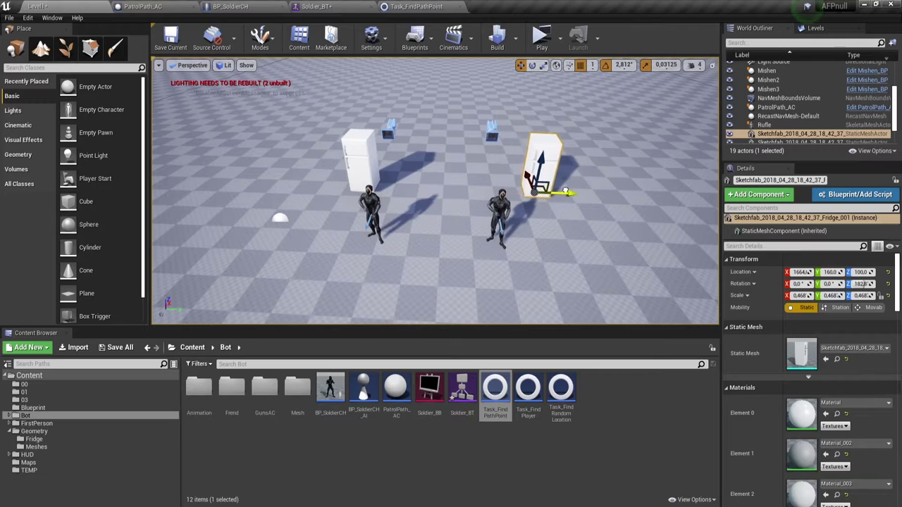
click(365, 175)
drag(395, 188, 422, 190)
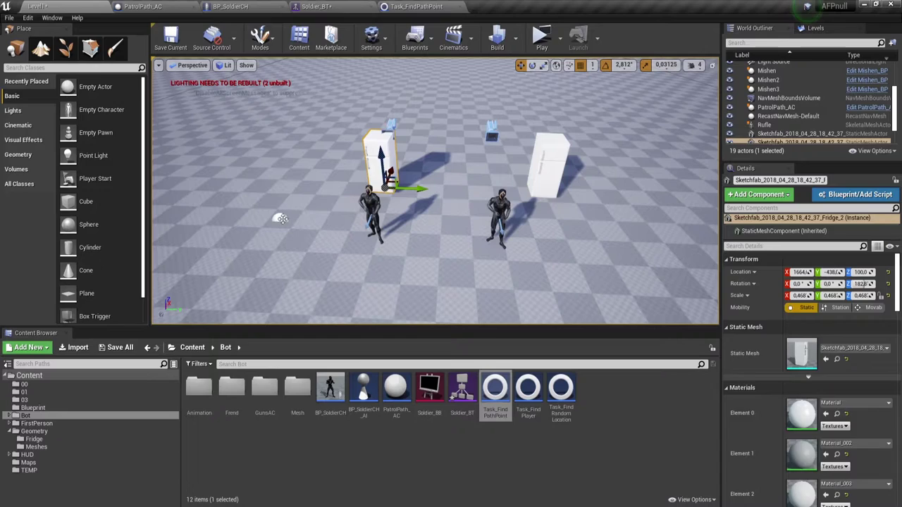
click(281, 218)
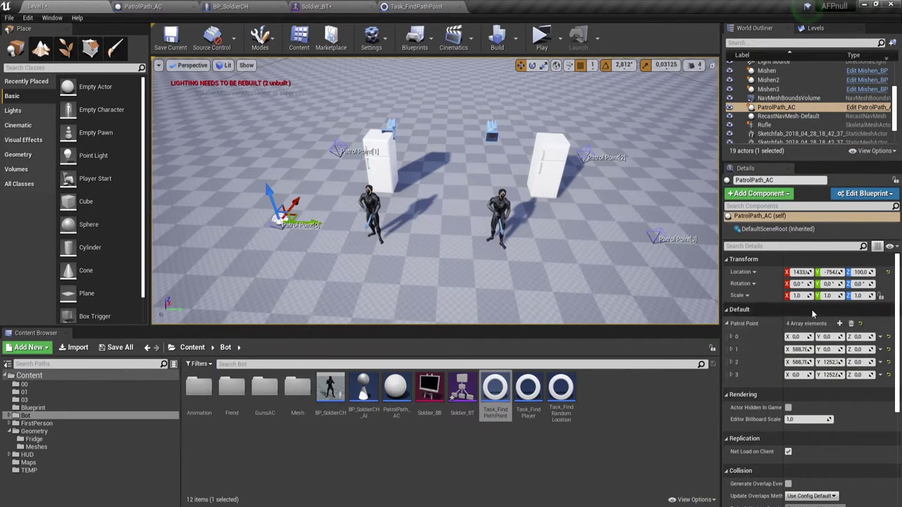
- Switch to Soldier_BT and select Task_FindPathPoint to view its PatrolPathIndex and PatrolPathVector keys
click(412, 6)
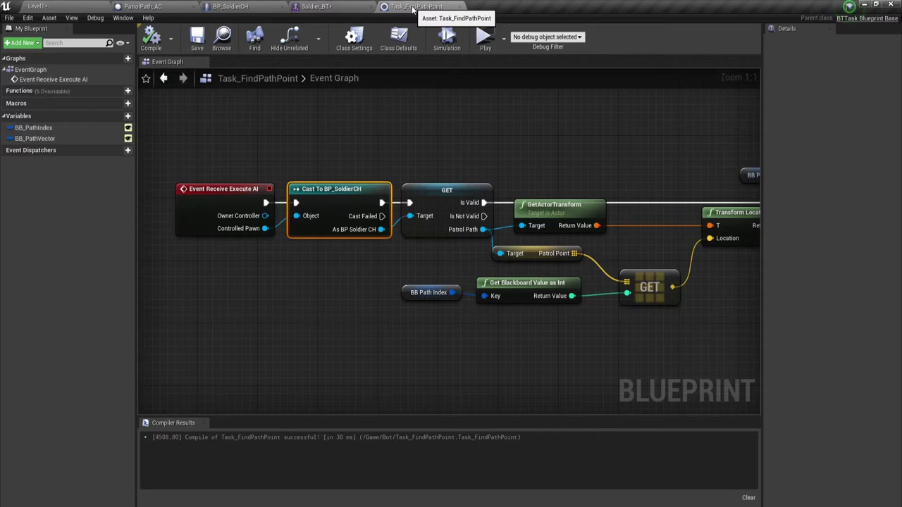
click(326, 6)
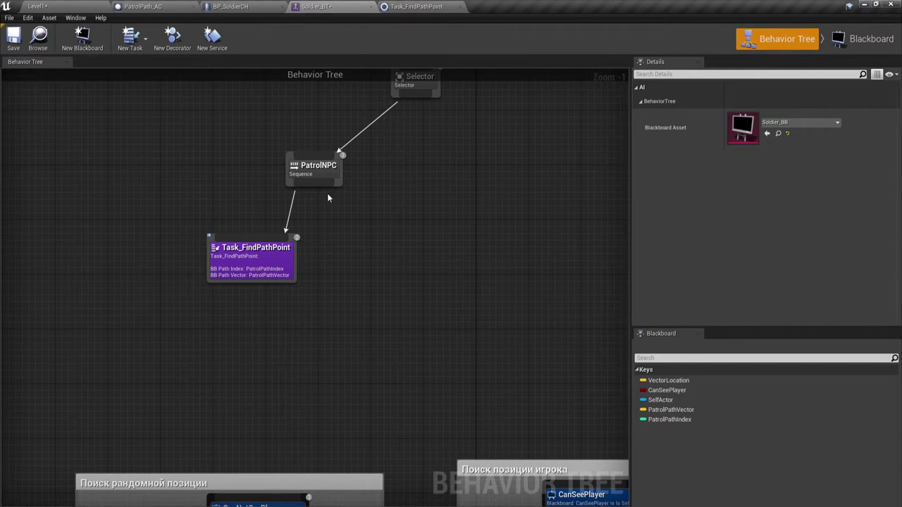
drag(161, 198, 281, 321)
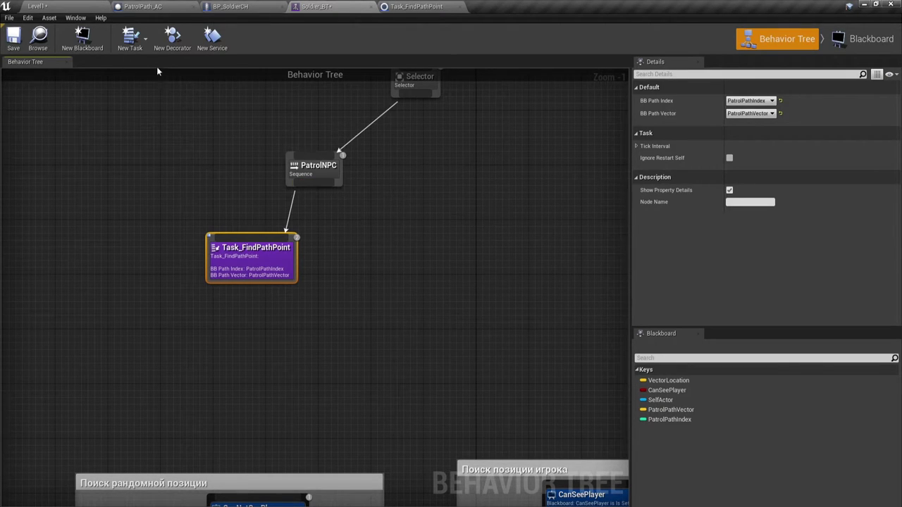
- Create a BTTask_BlueprintBase task and rename it Task_IncrementPoint in the Bot folder
click(137, 47)
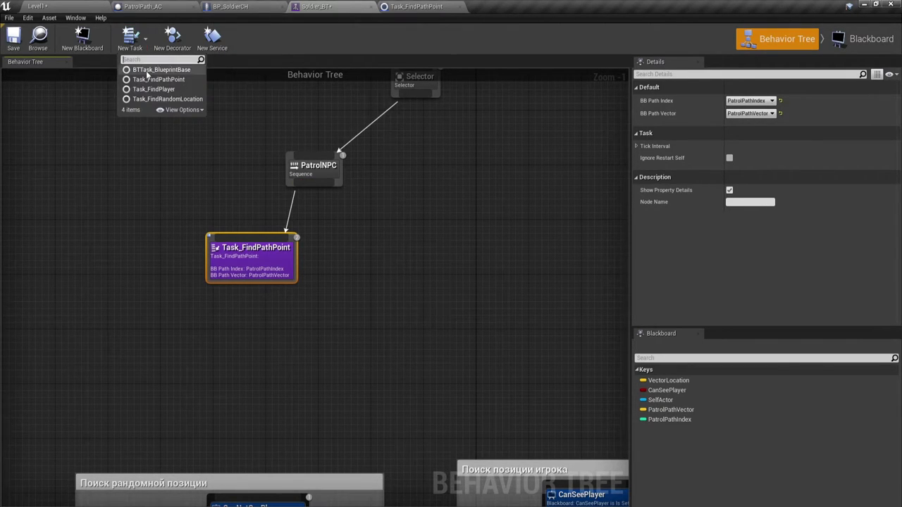
click(148, 69)
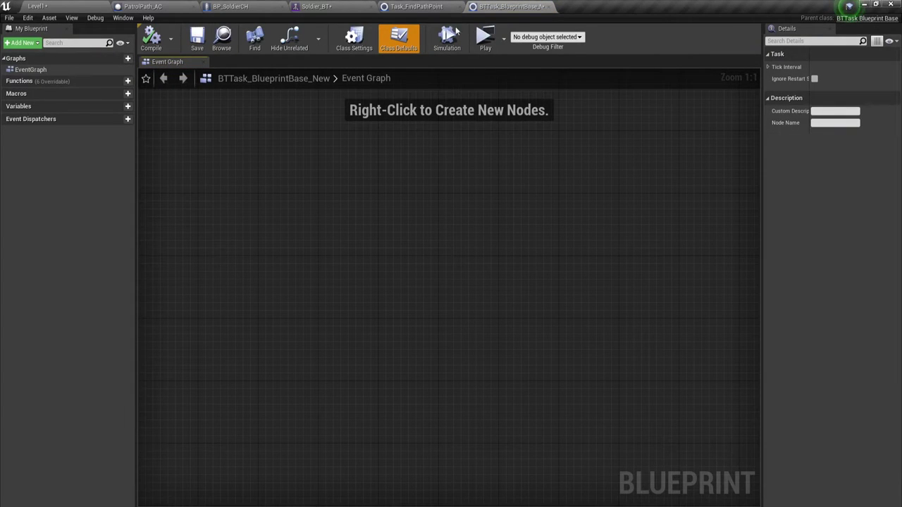
click(60, 6)
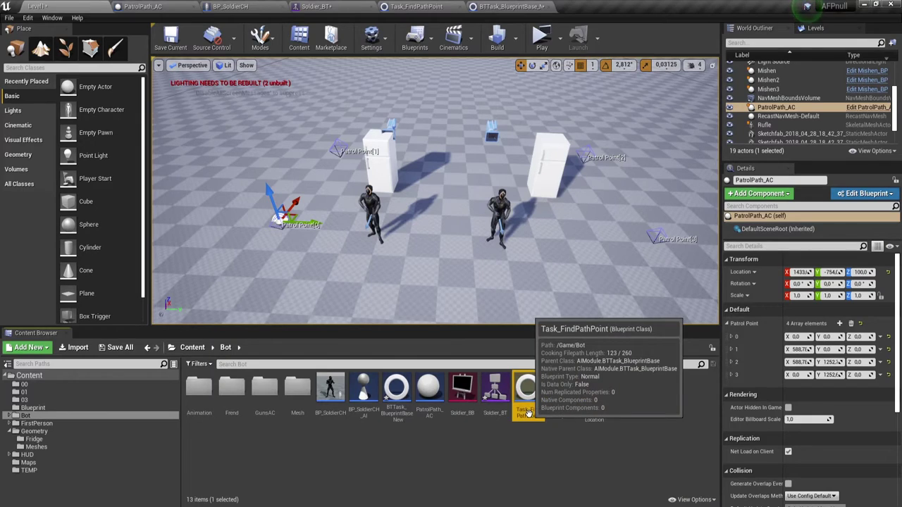
click(562, 438)
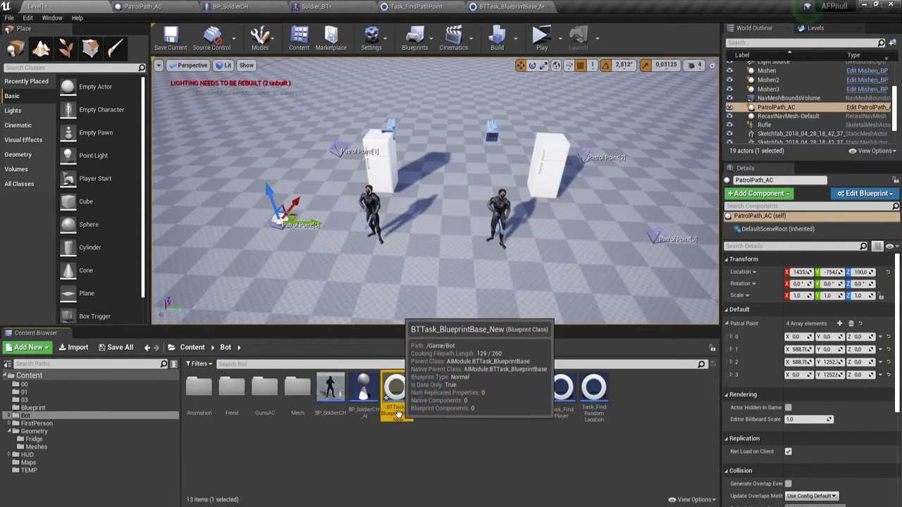
click(397, 414)
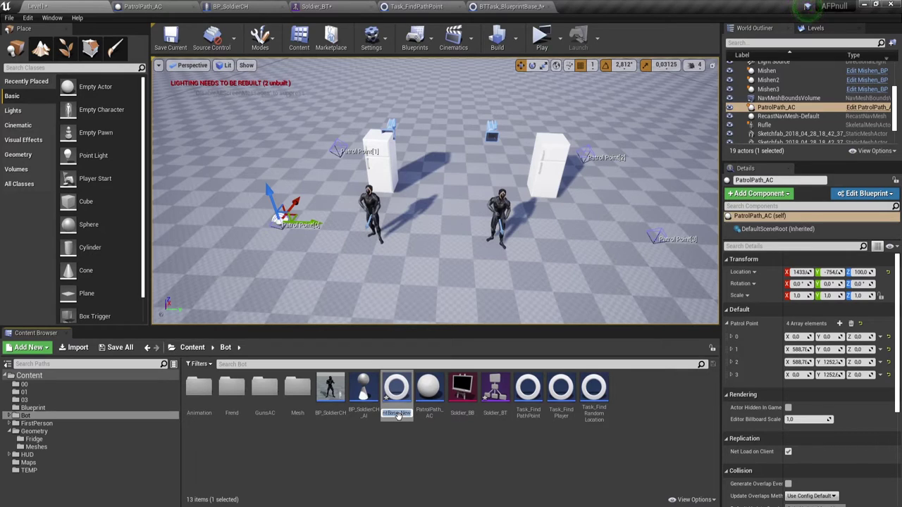
text(Task)
text(_Mo)
text(n)
key(Return)
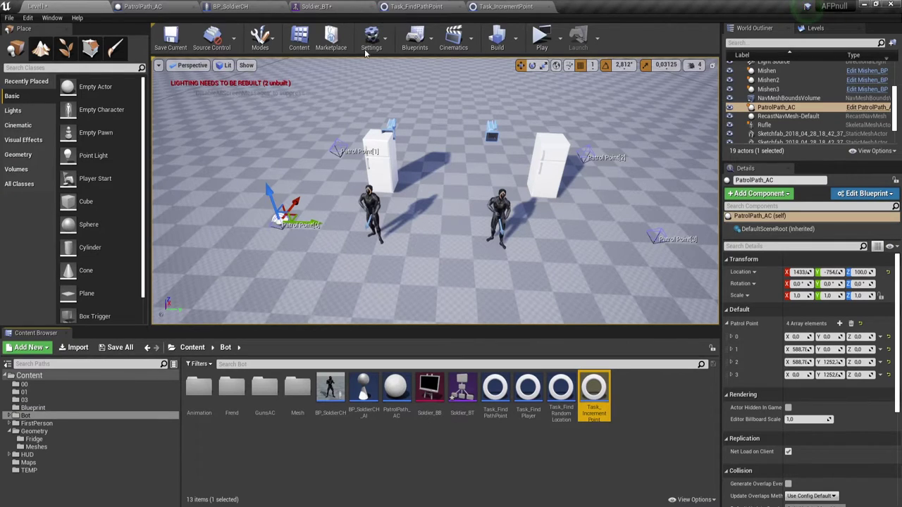
- Add an Event Receive Execute AI node to the Task_IncrementPoint graph
click(501, 6)
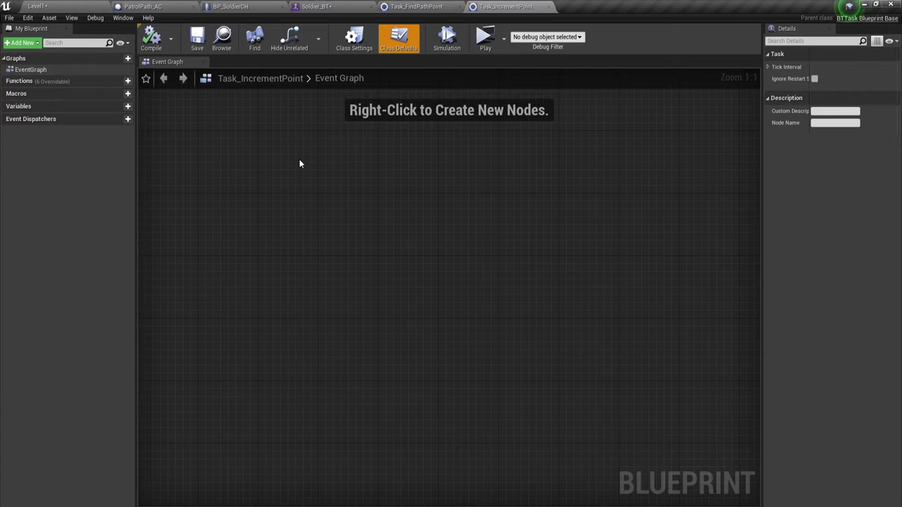
right_click(218, 271)
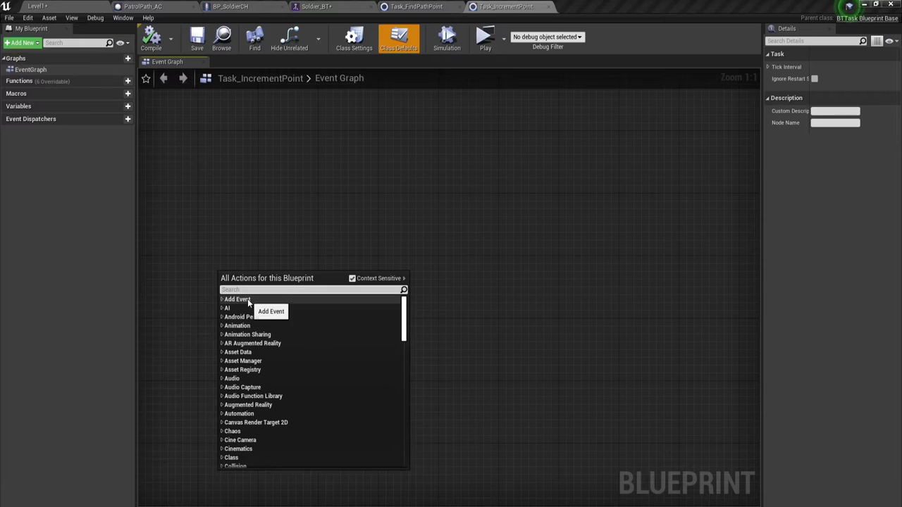
text(exe)
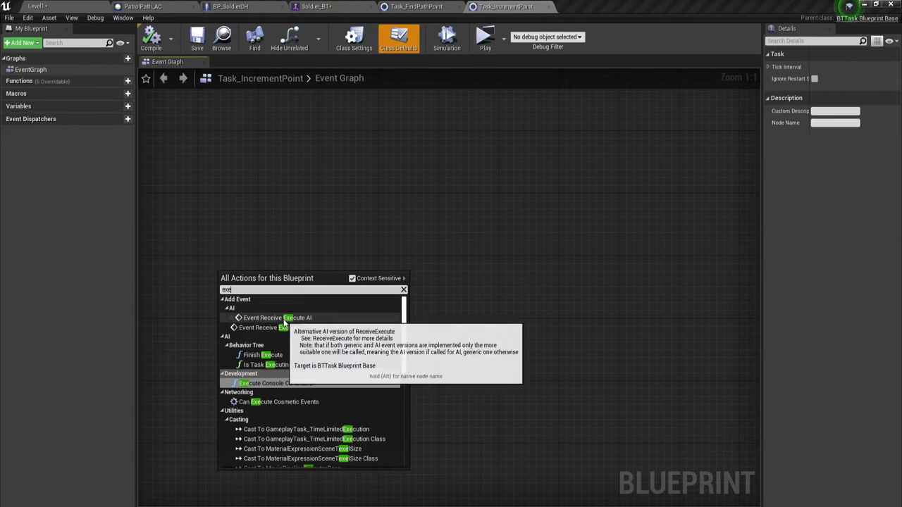
click(278, 317)
right_drag(324, 361, 277, 303)
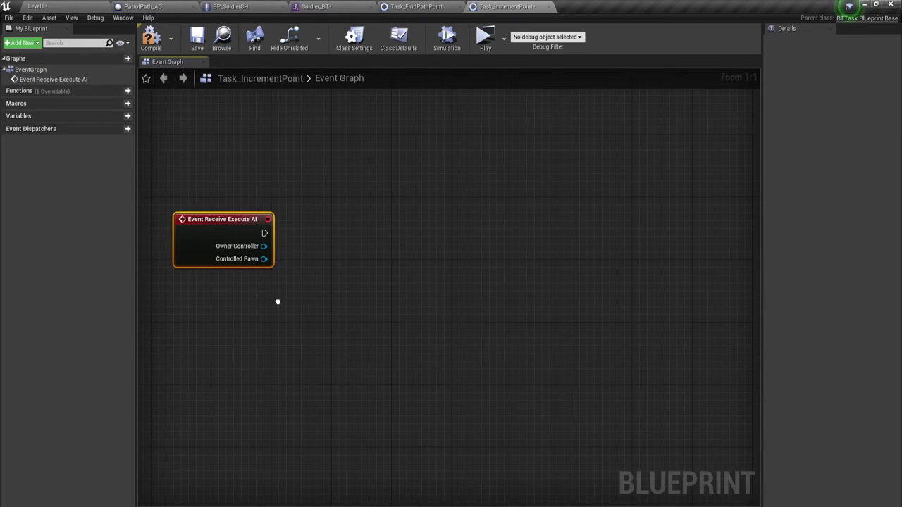
drag(287, 322, 288, 322)
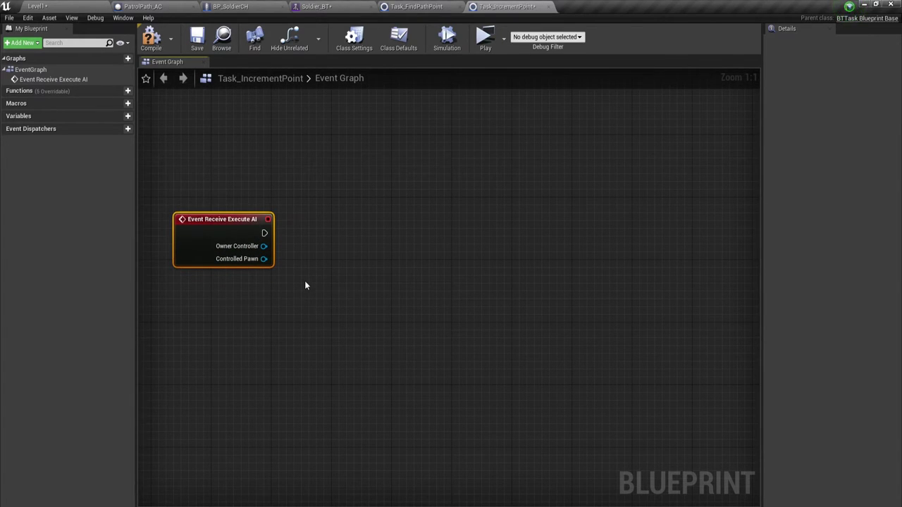
- Place a Finish Execute node on the right with Success checked
right_click(482, 221)
text(exe)
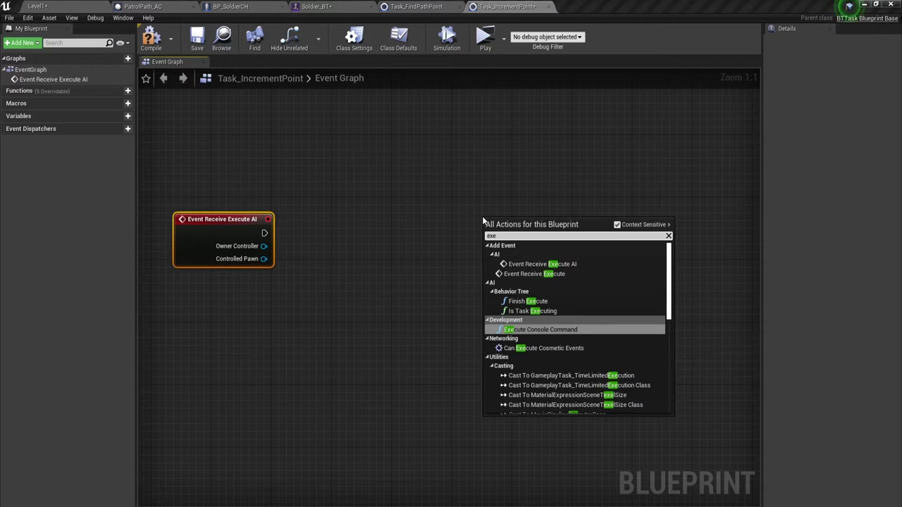
click(539, 301)
mouse_move(514, 224)
mouse_down()
mouse_move(693, 216)
mouse_move(672, 217)
mouse_up()
click(682, 262)
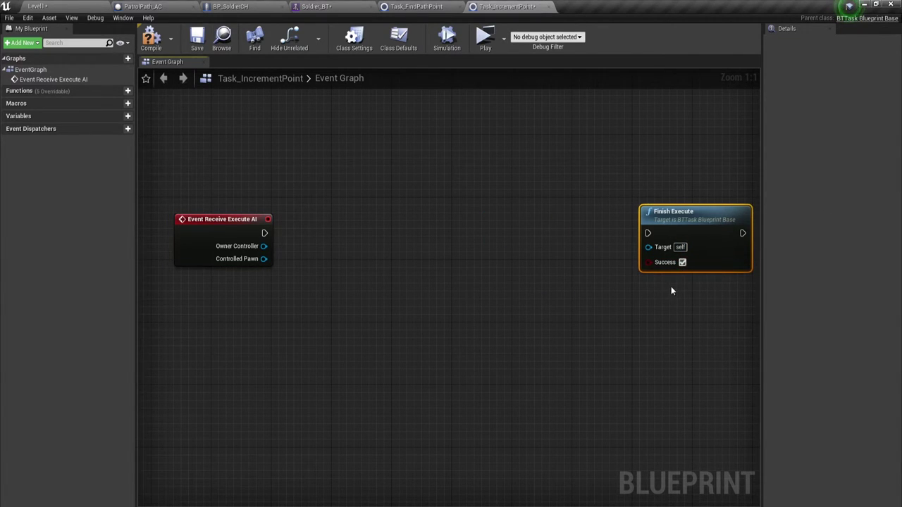
- Cast the event's Controlled Pawn to BP_SoldierCH
drag(215, 221, 185, 220)
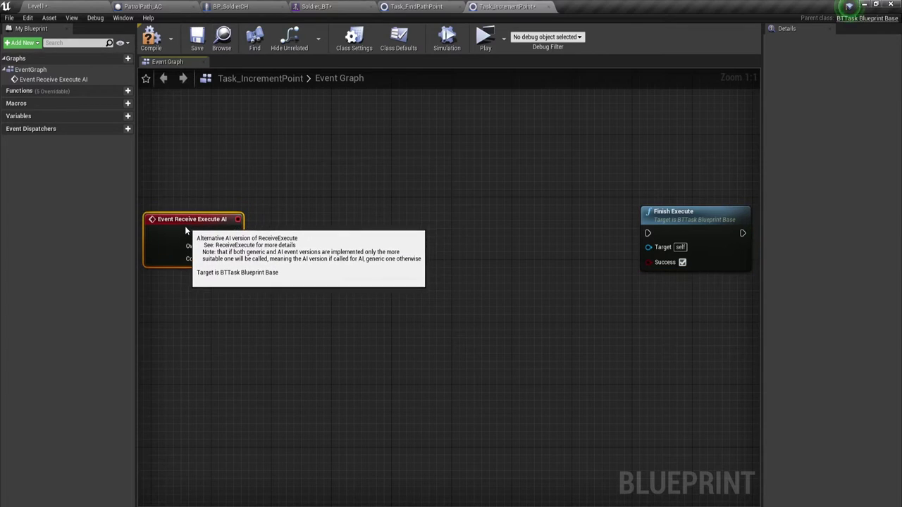
drag(233, 259, 271, 227)
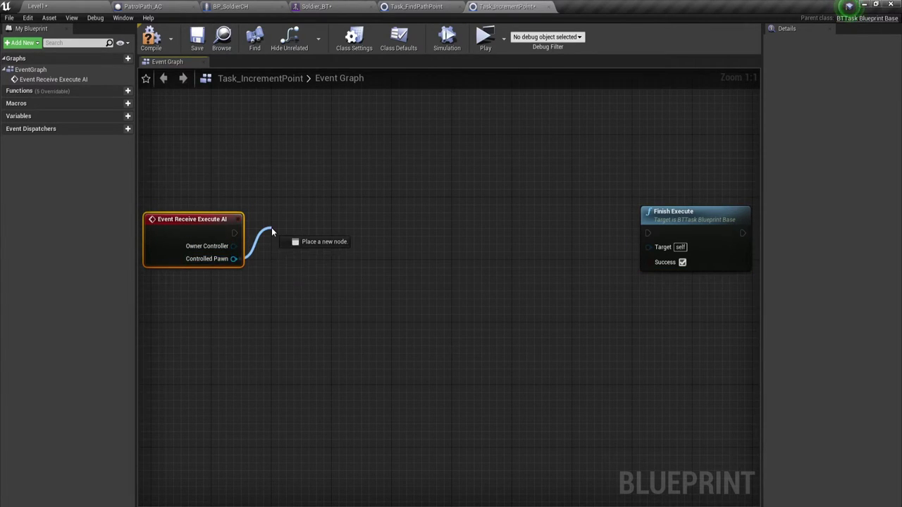
text(cast)
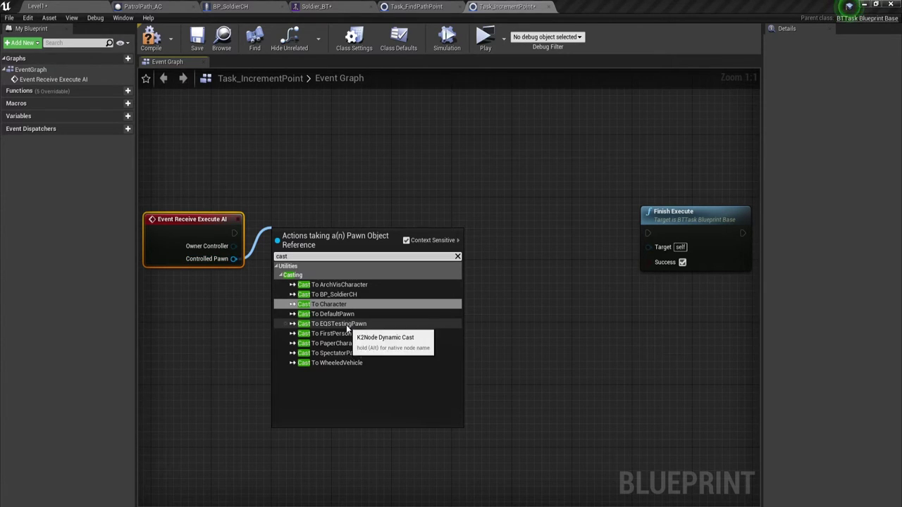
click(337, 294)
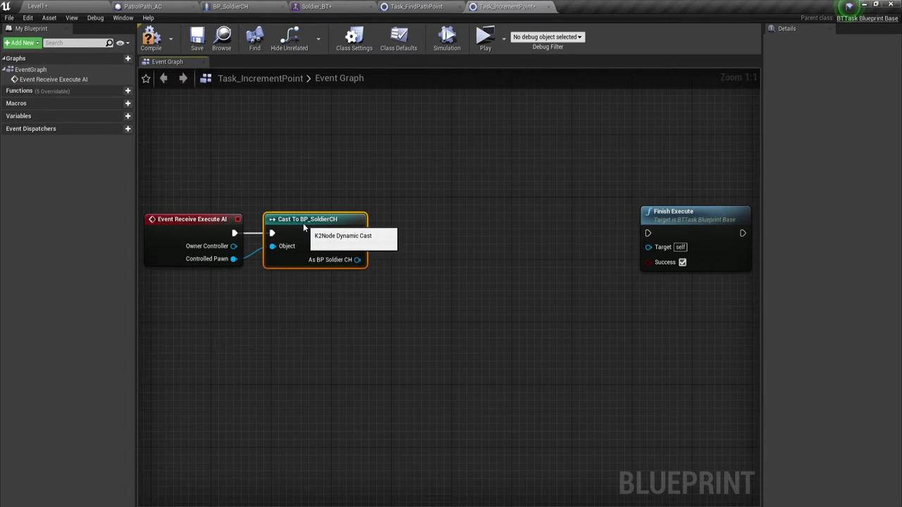
- Get the soldier's Patrol Path from the BP_SoldierCH cast output
right_drag(395, 338, 312, 339)
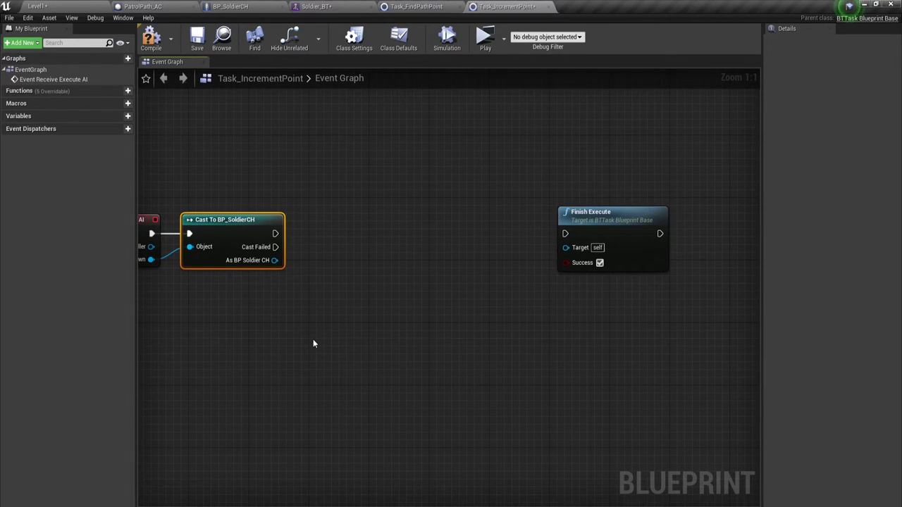
drag(274, 259, 315, 293)
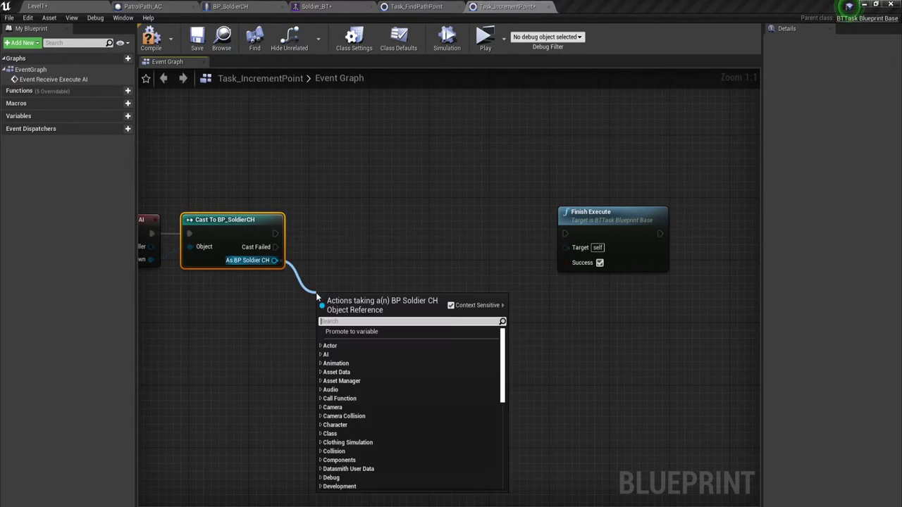
text(pa)
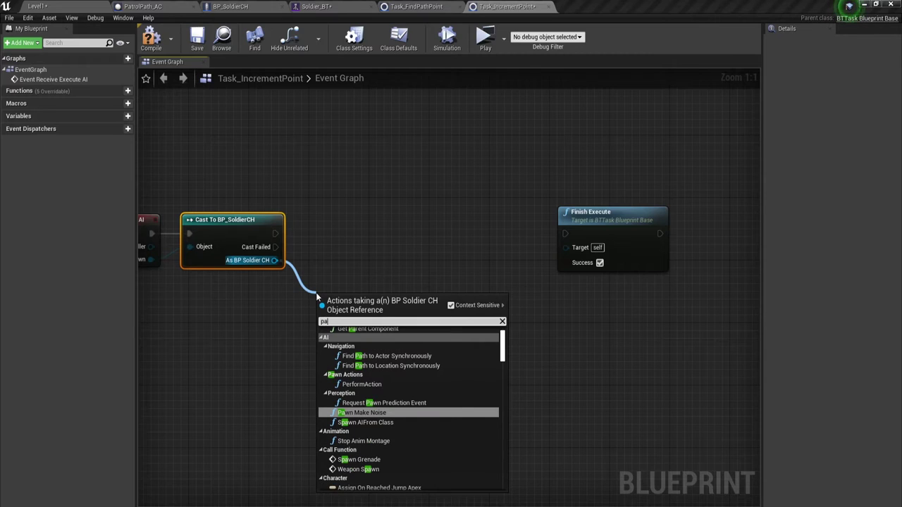
text(tr)
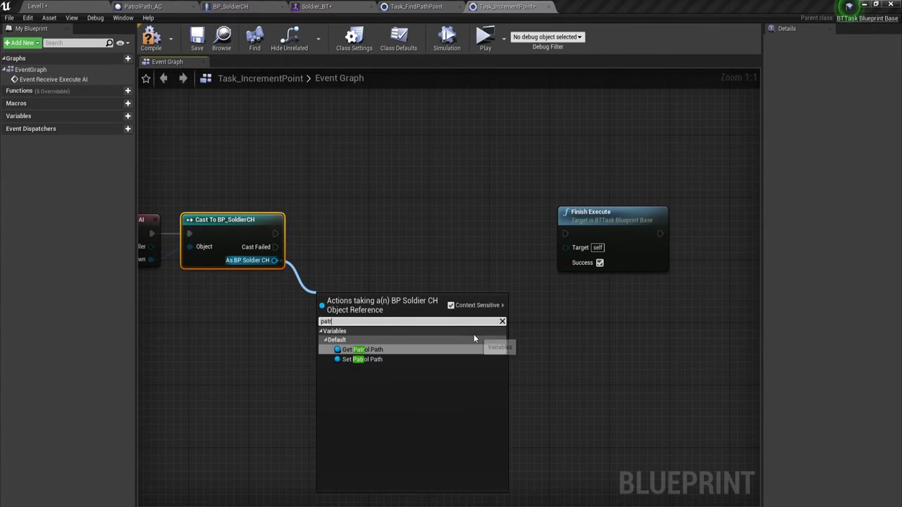
click(398, 350)
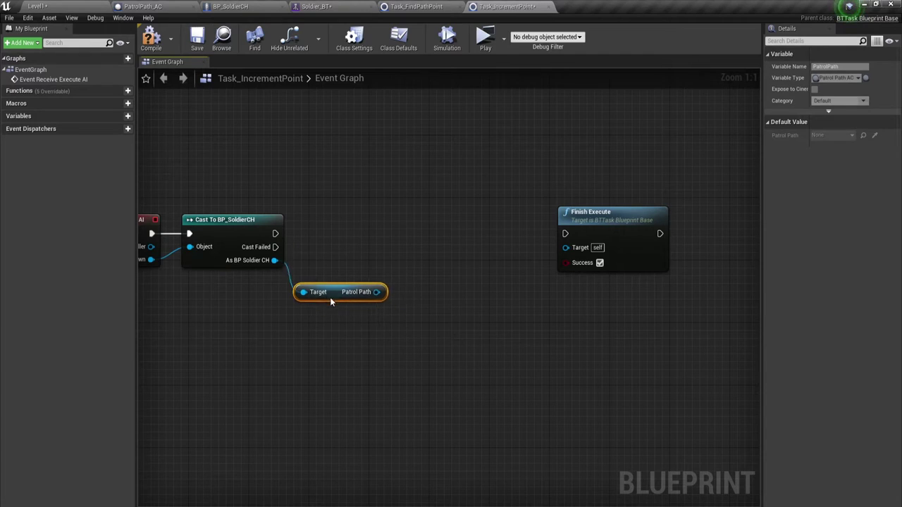
drag(319, 289, 310, 281)
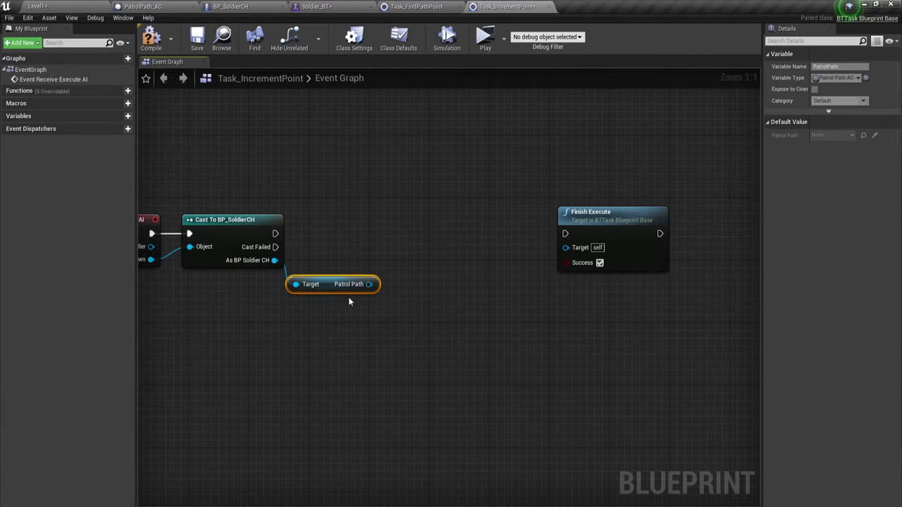
- Read the Patrol Point array from Patrol Path and feed it into a Length node
drag(369, 283, 397, 321)
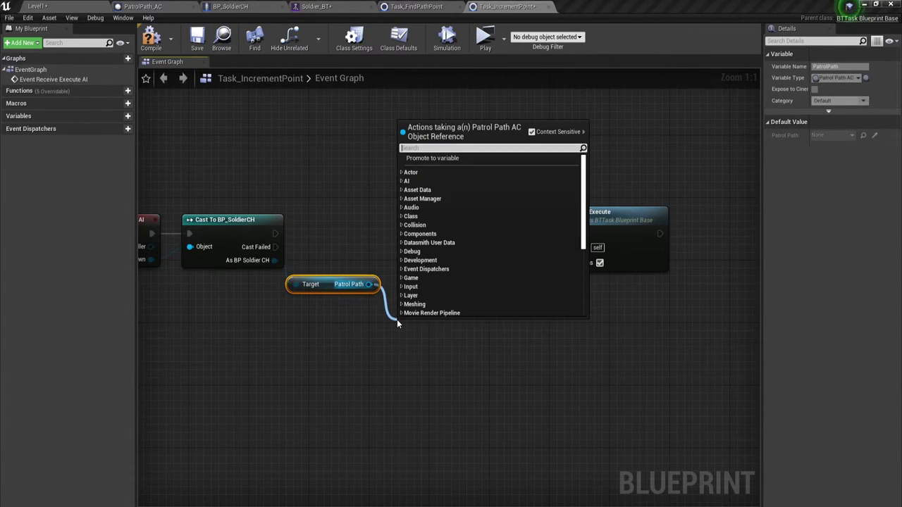
text(poi)
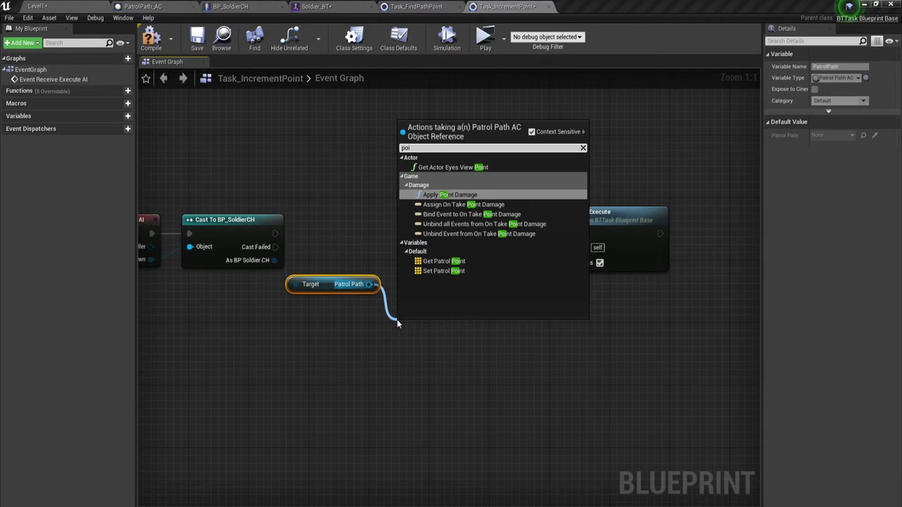
text(nt)
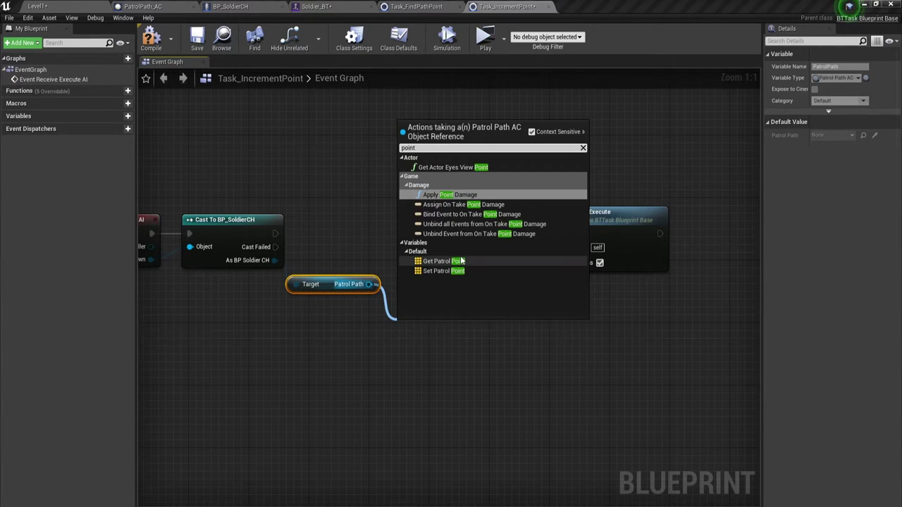
click(458, 260)
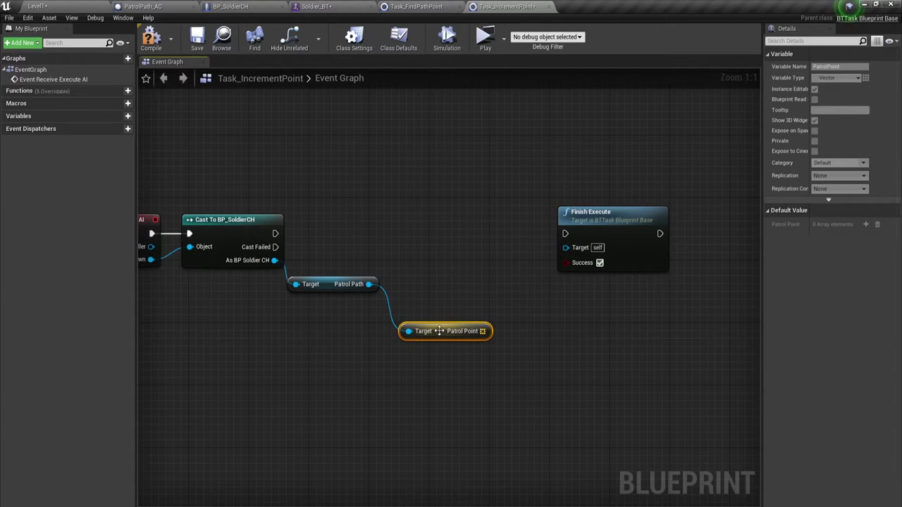
drag(439, 331, 329, 300)
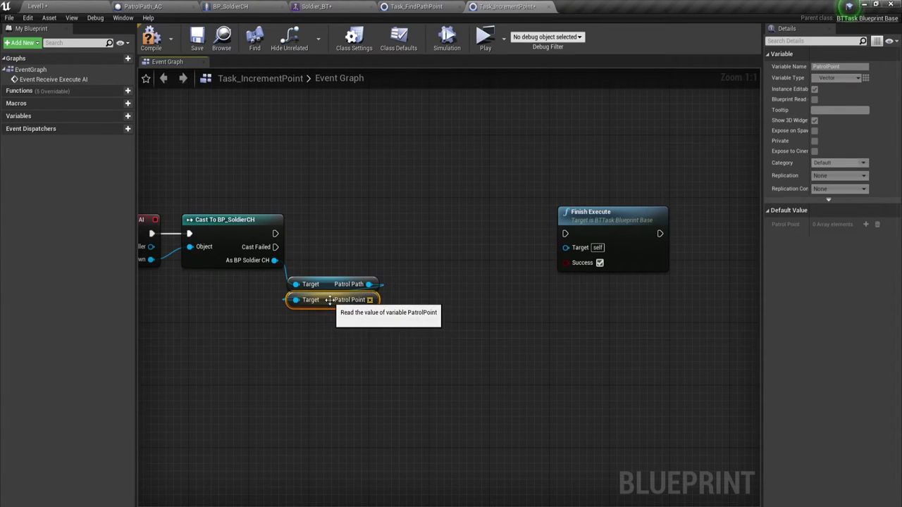
drag(331, 337, 340, 284)
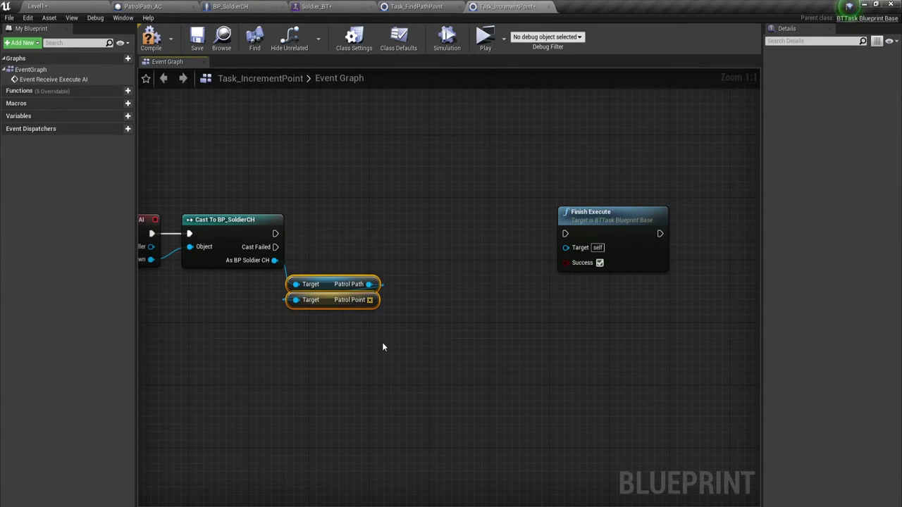
drag(369, 299, 419, 322)
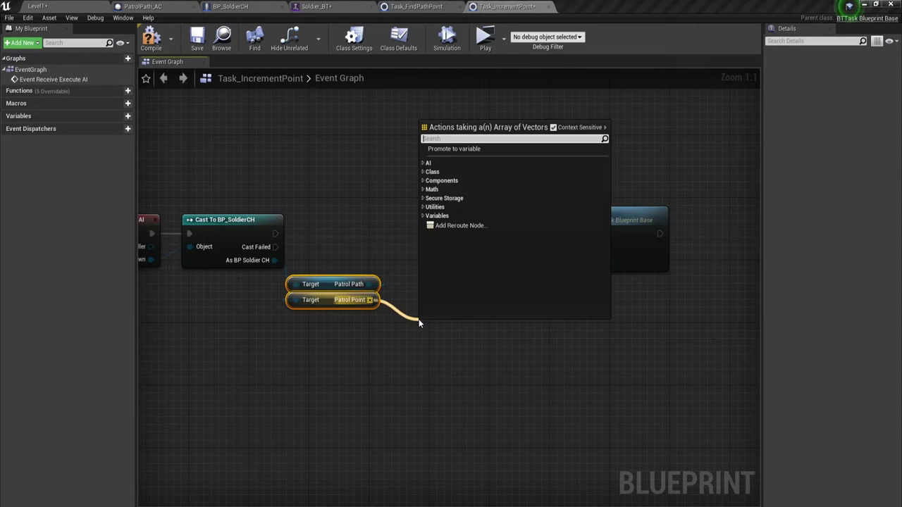
text(le)
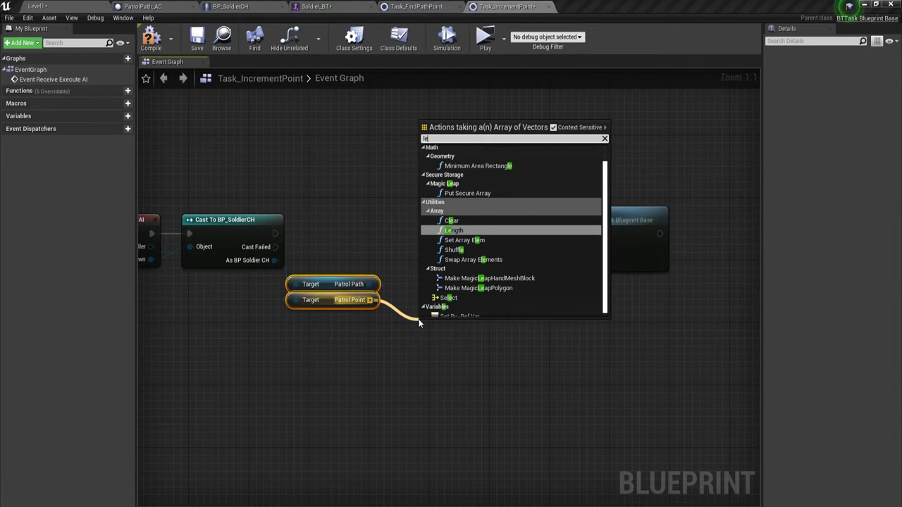
click(458, 230)
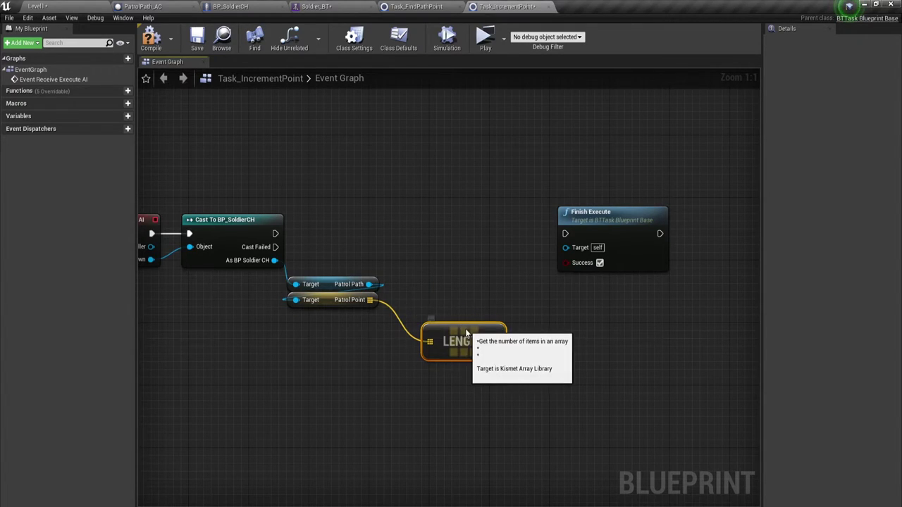
- Wire Length into an integer subtraction node and rearrange nodes, moving Finish Execute right
drag(466, 332, 428, 293)
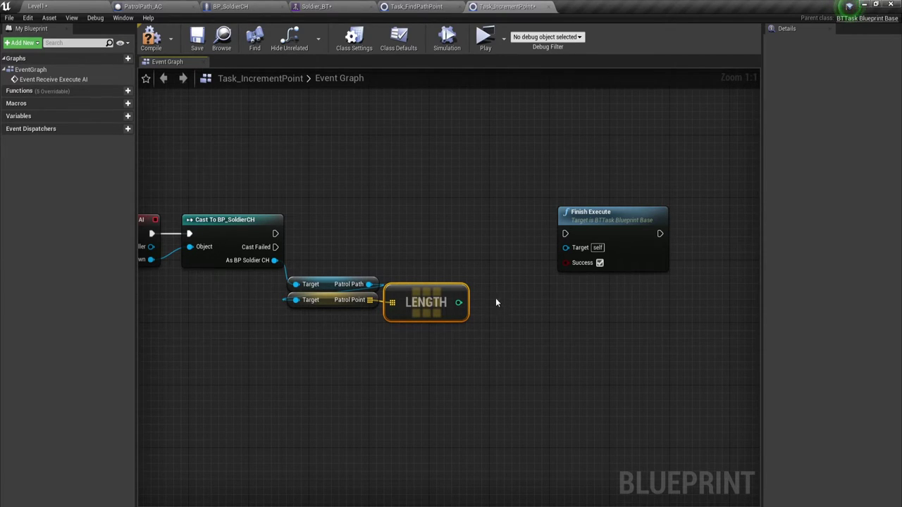
drag(459, 302, 491, 329)
click(431, 326)
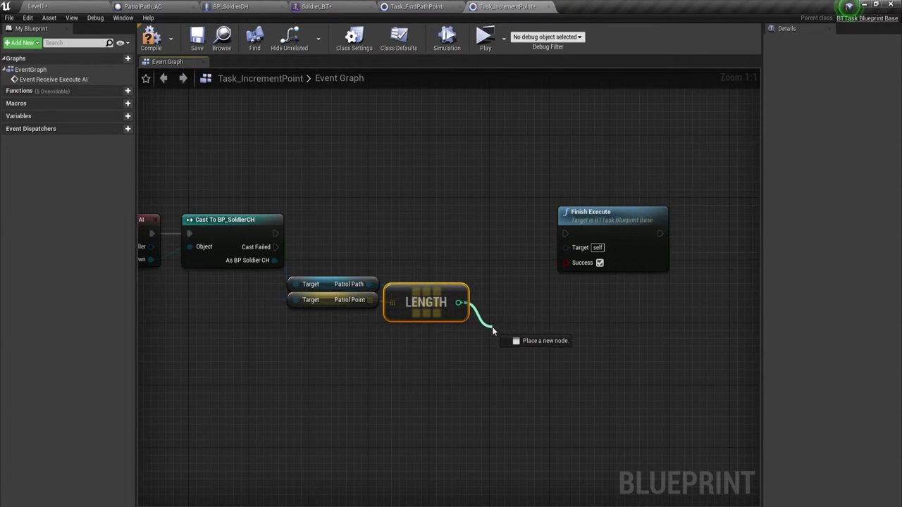
text(-)
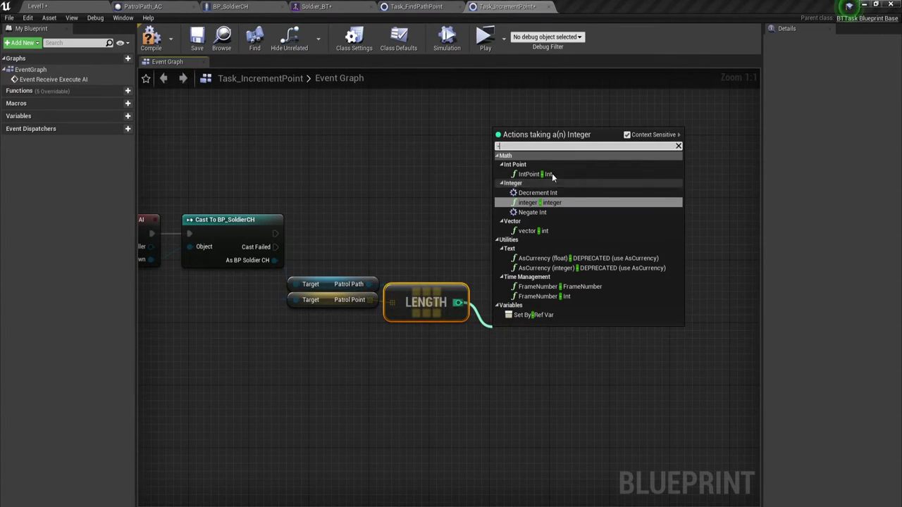
click(541, 202)
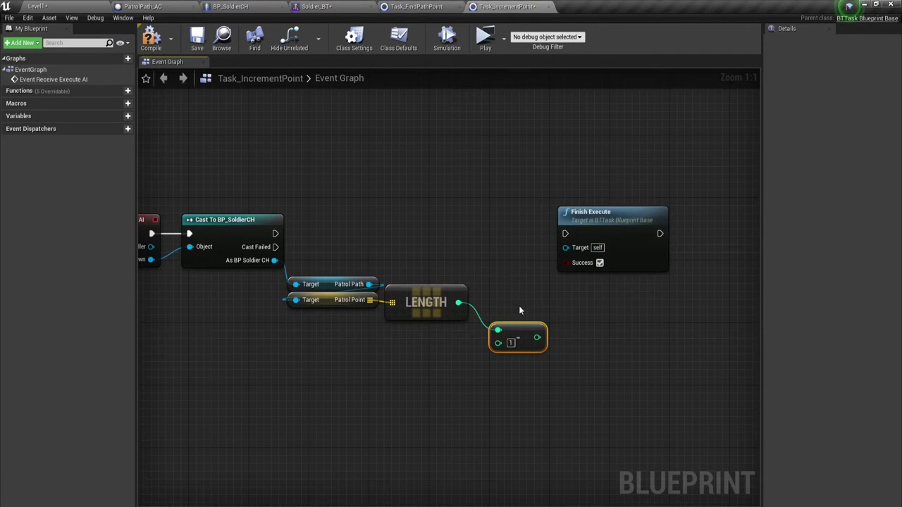
mouse_move(525, 329)
mouse_down()
mouse_move(509, 321)
mouse_move(494, 333)
mouse_move(494, 325)
mouse_up()
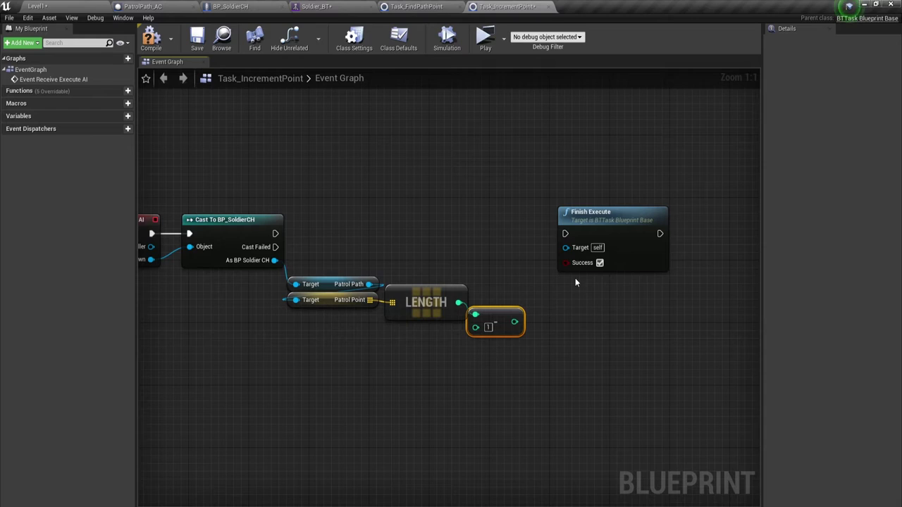
drag(591, 225, 672, 225)
right_drag(537, 347, 528, 282)
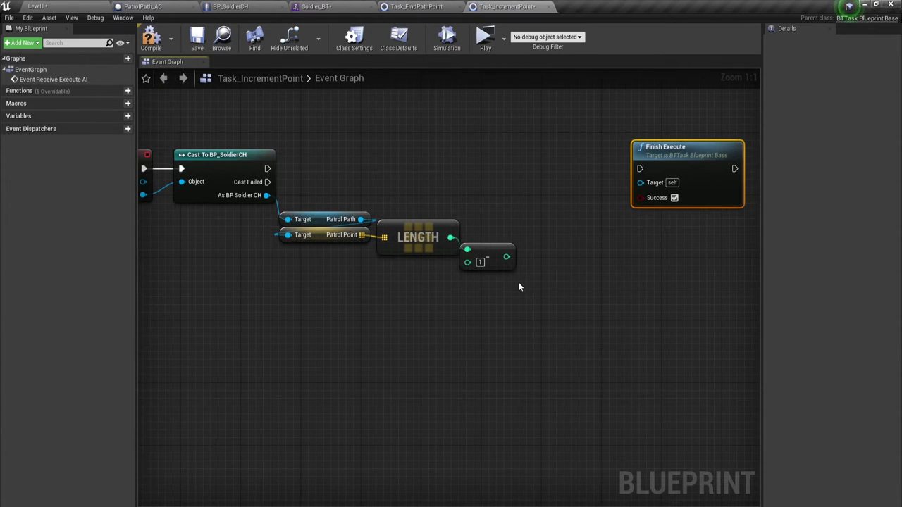
- Add a new variable named BB_PathIndex, copying the name from Task_FindPathPoint
click(117, 117)
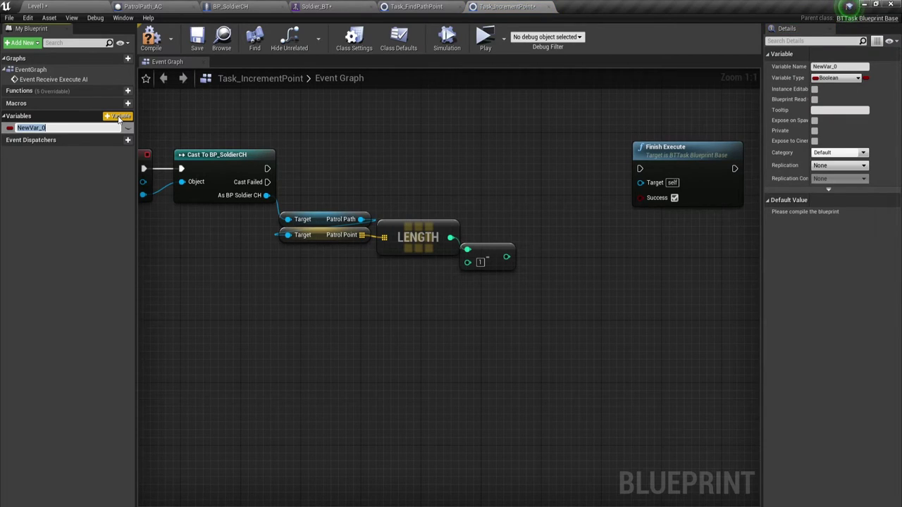
key(Return)
click(92, 125)
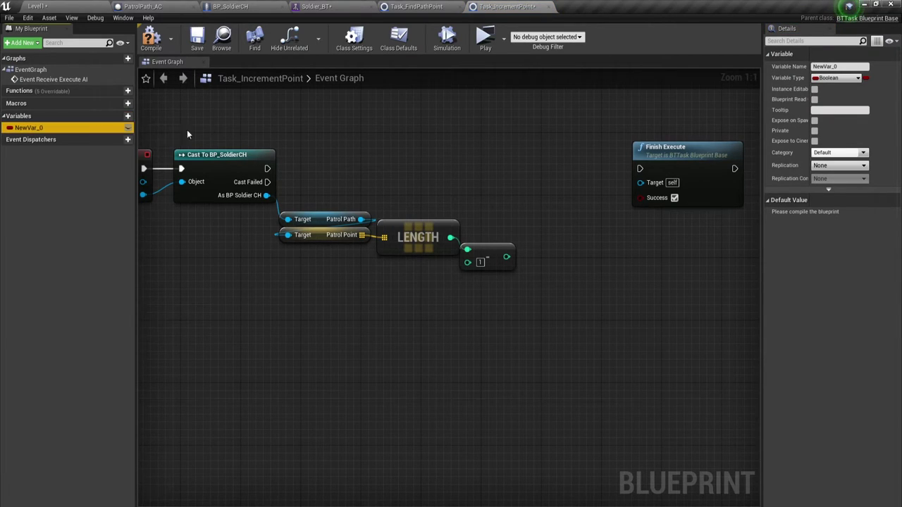
click(422, 6)
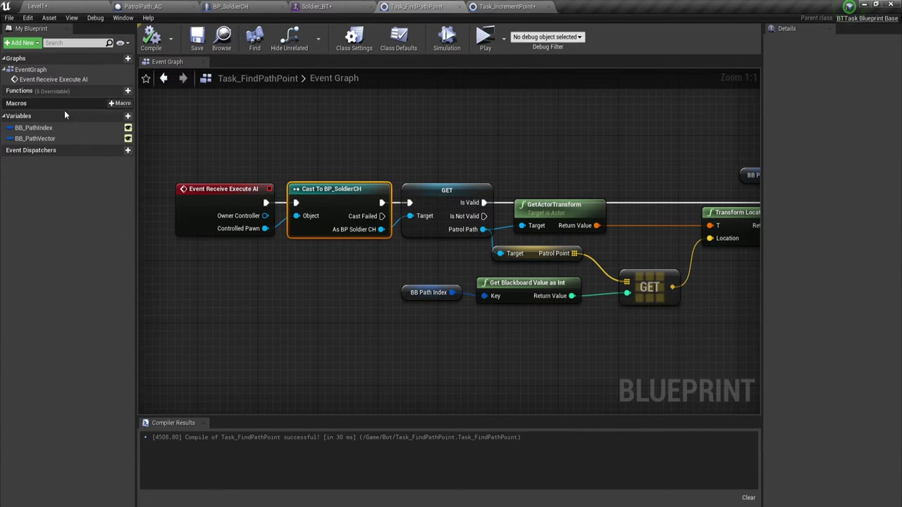
click(54, 128)
click(47, 131)
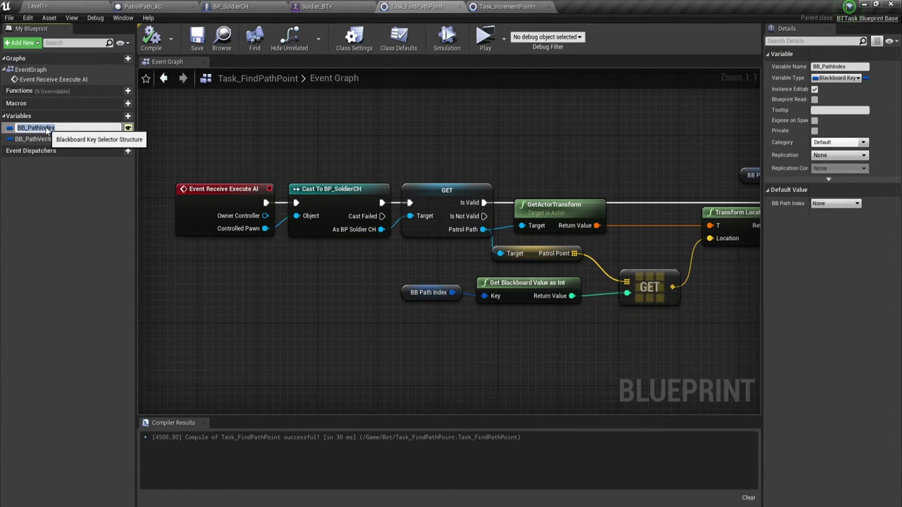
click(521, 7)
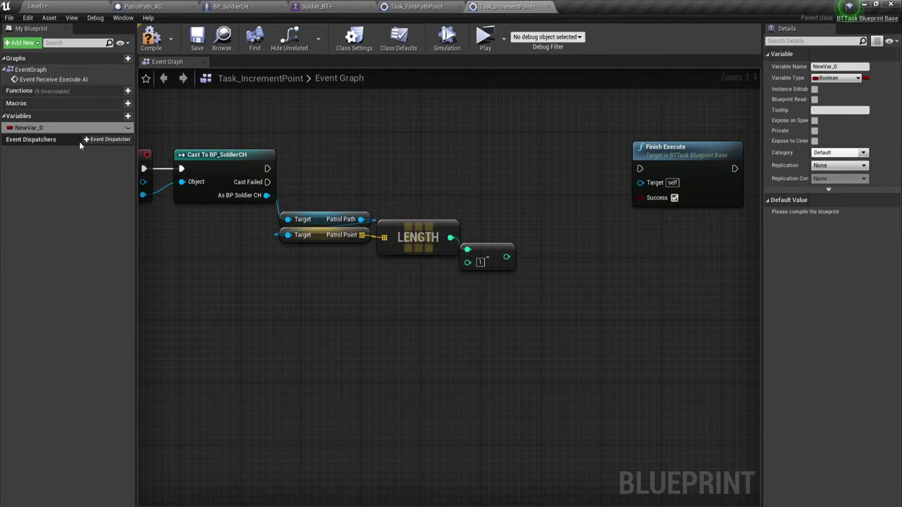
click(835, 66)
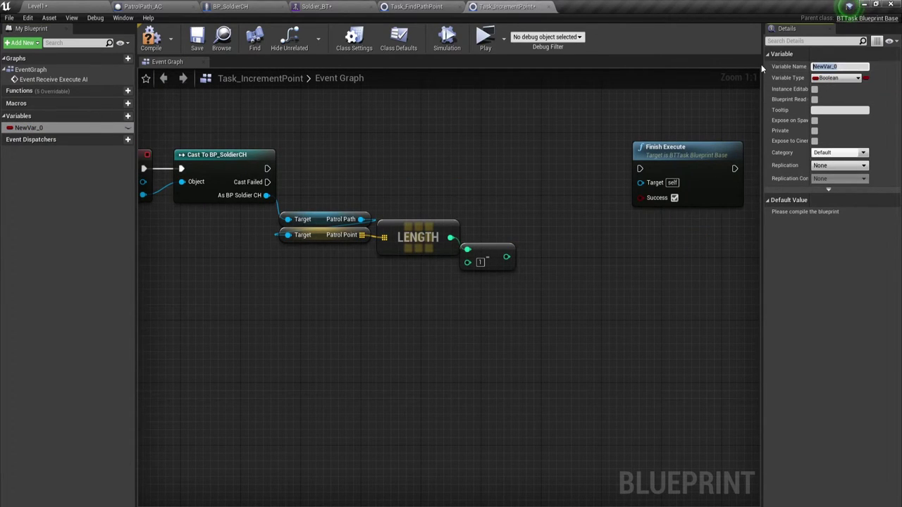
text(BB_PathIndex)
key(Return)
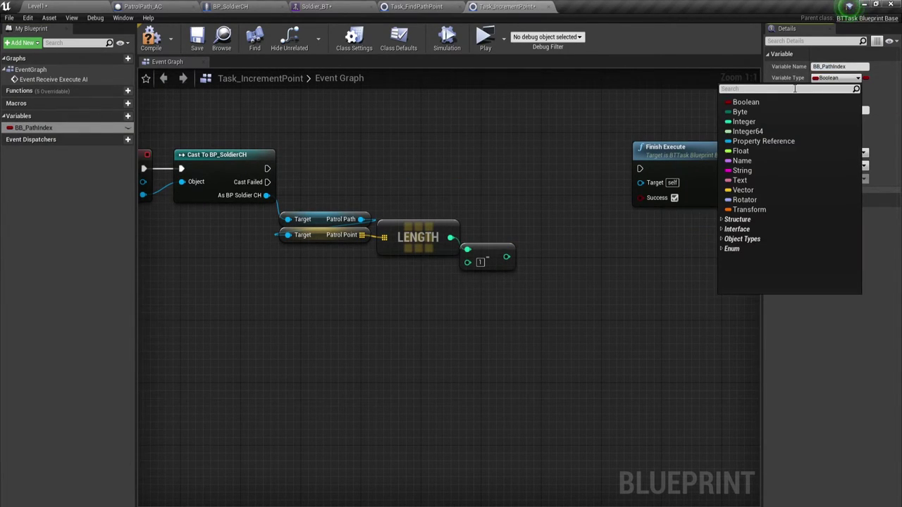
- Make BB_PathIndex an instance-editable Blackboard Key Selector
text(Vlac)
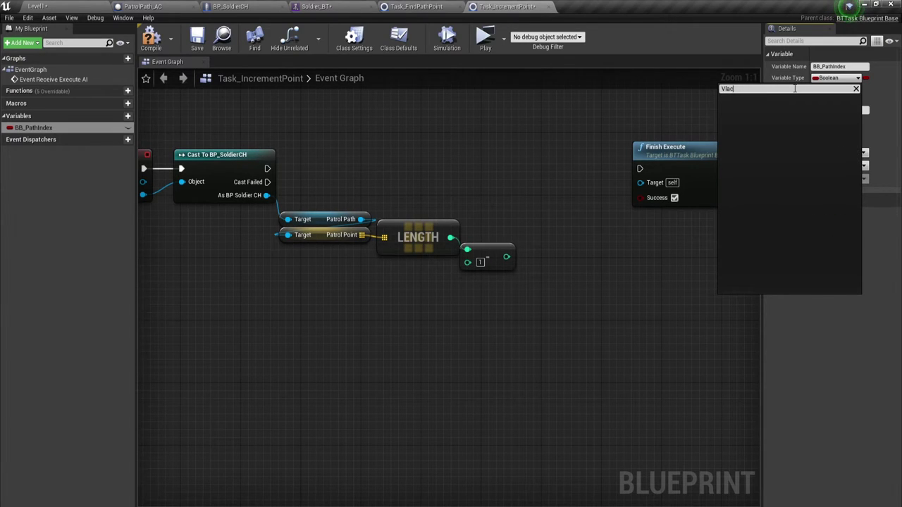
key(BackSpace)
key(BackSpace)
key(BackSpace)
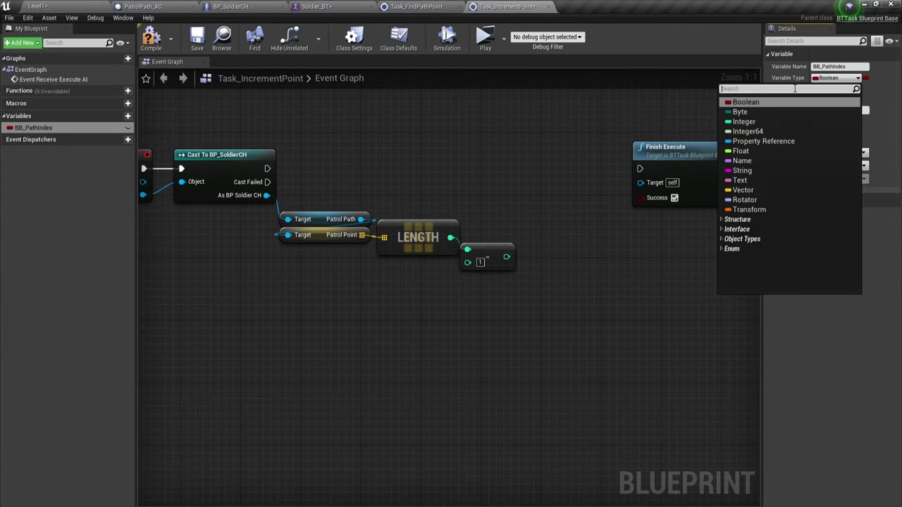
text(bla)
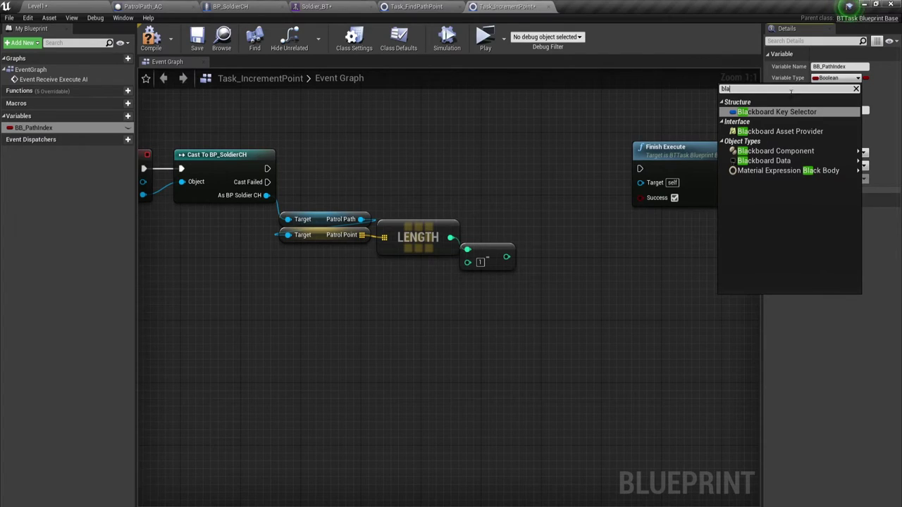
click(786, 112)
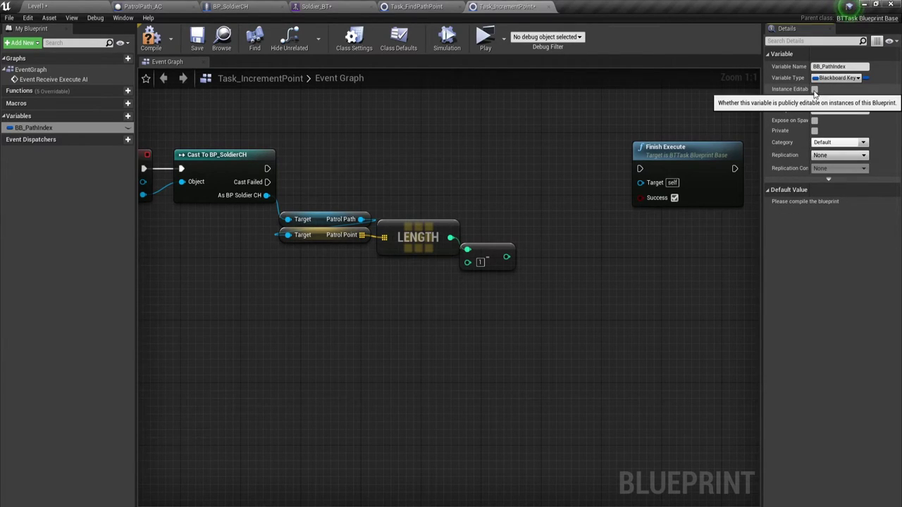
click(814, 90)
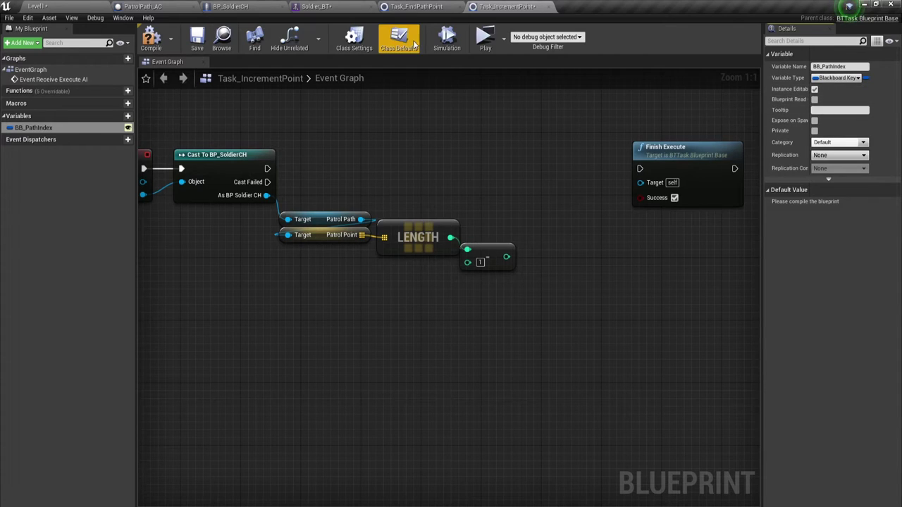
- Duplicate it as BB_PathVector and place a Set BB_PathIndex node in the graph
right_click(57, 128)
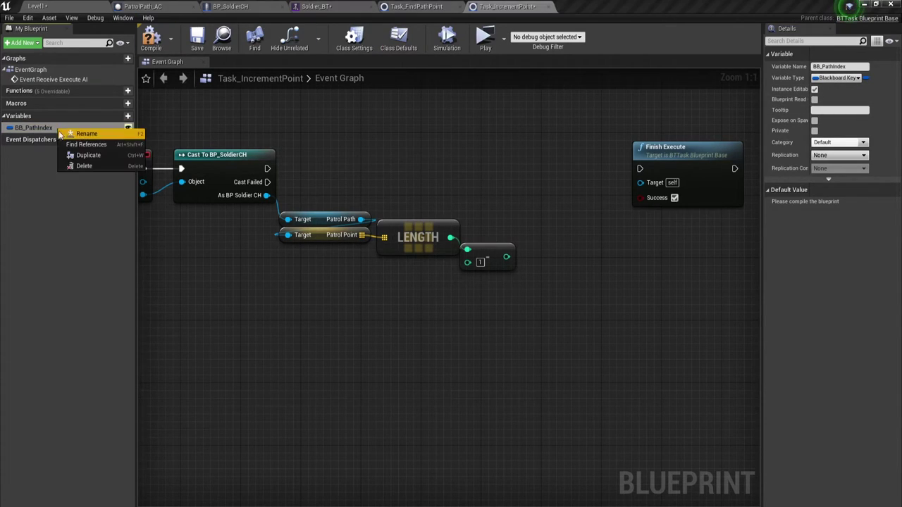
click(86, 155)
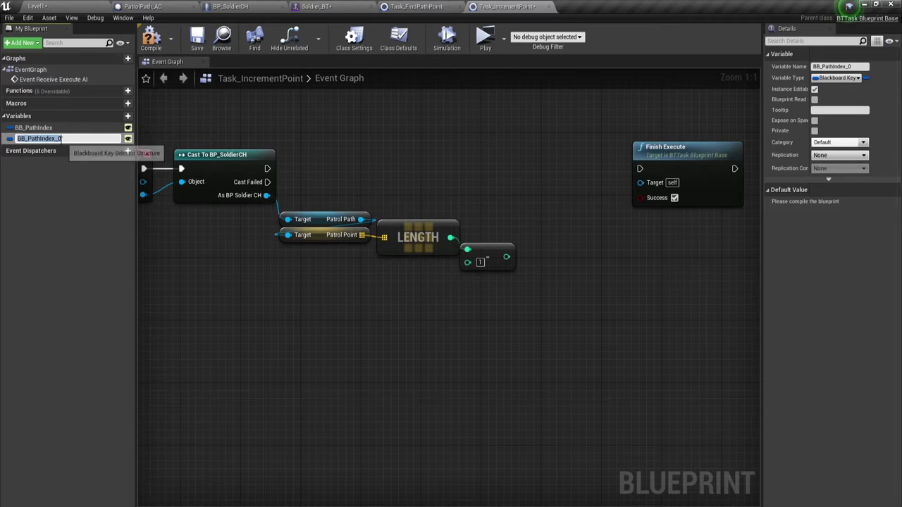
drag(62, 139, 40, 139)
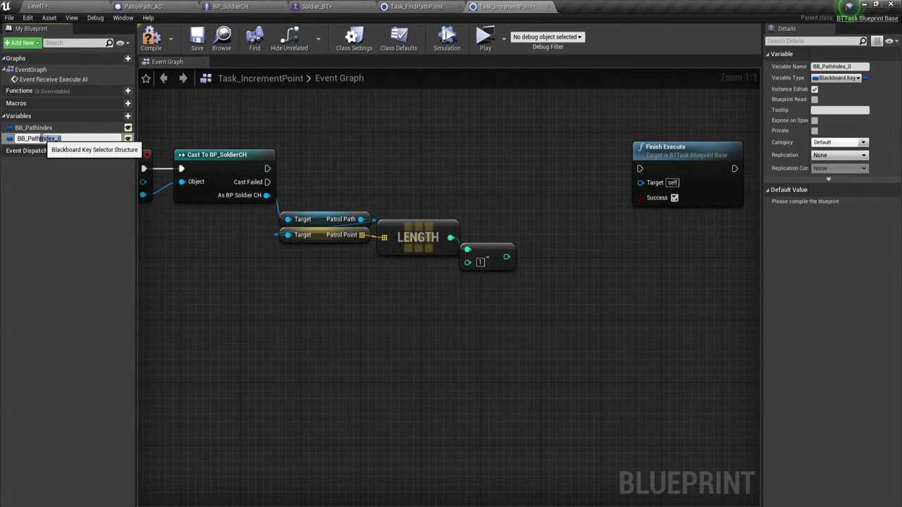
text(Vector)
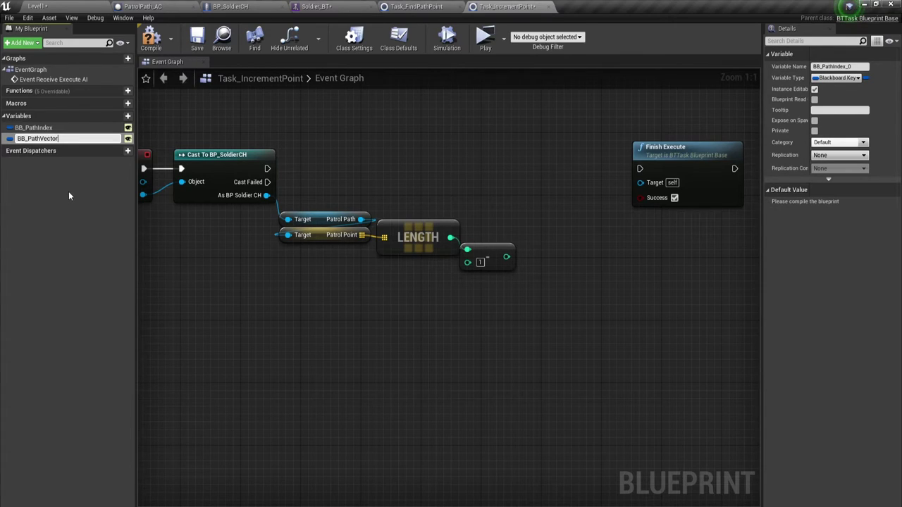
key(Return)
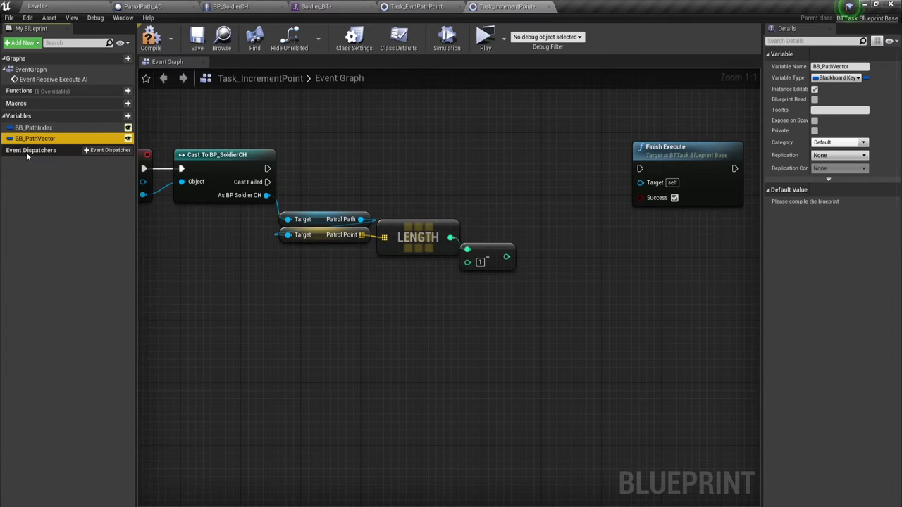
drag(34, 127, 381, 181)
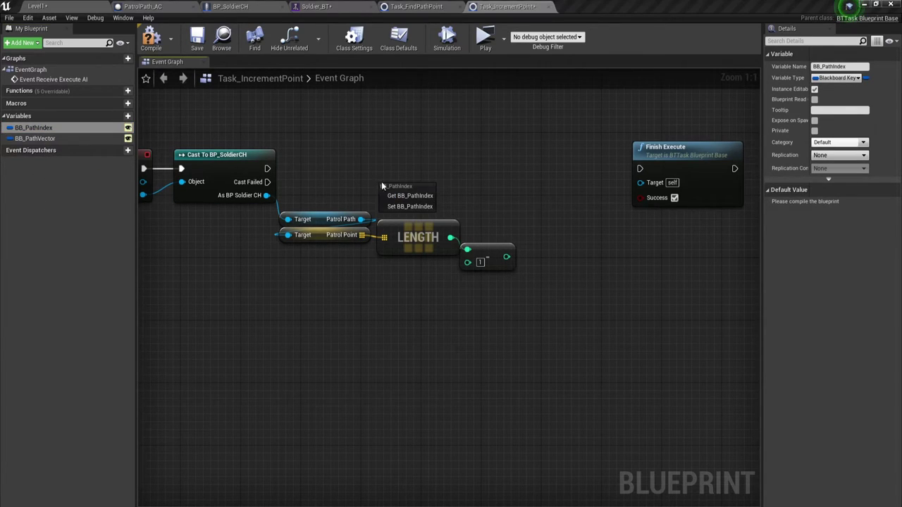
click(398, 204)
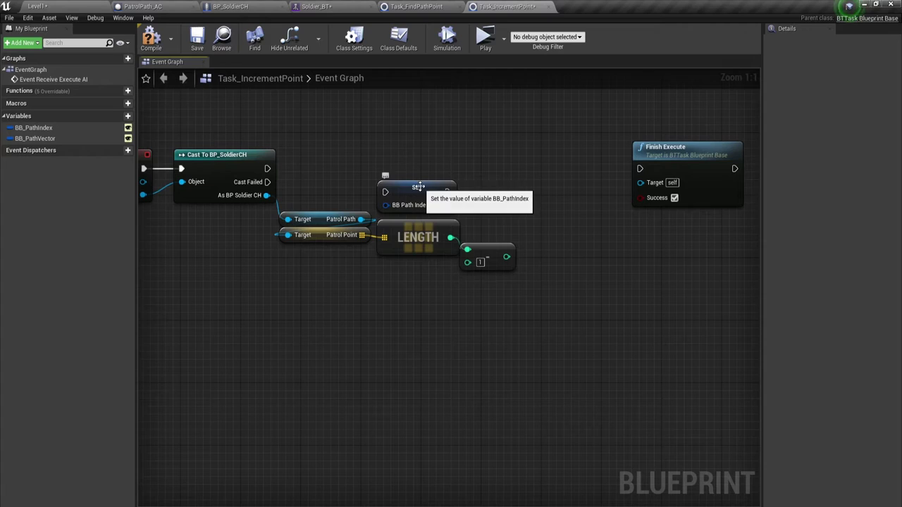
click(417, 186)
key(Delete)
ctrl+drag(34, 128, 375, 174)
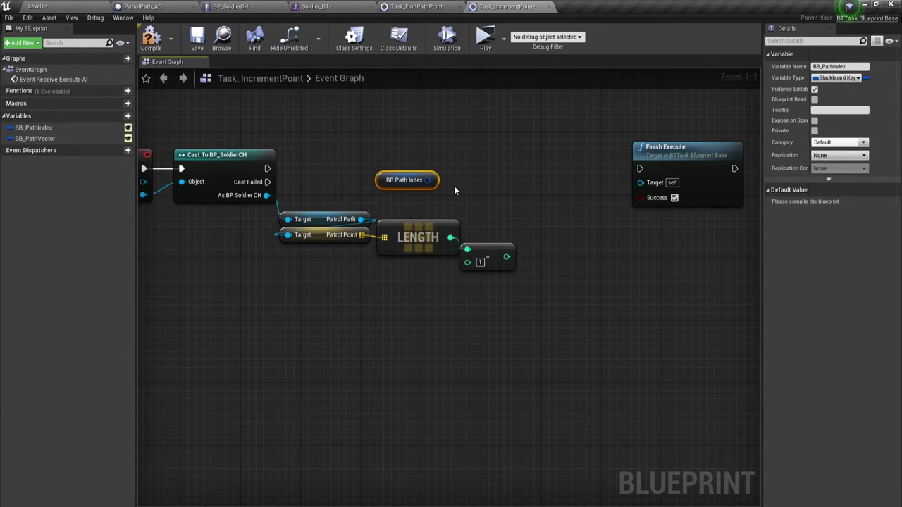
scroll(483, 201, down, 1)
scroll(451, 204, up, 1)
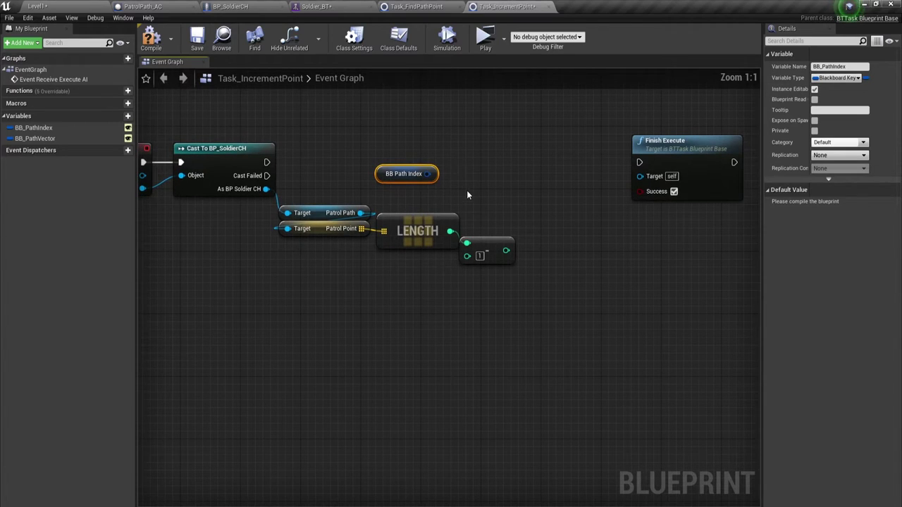
right_drag(466, 190, 463, 209)
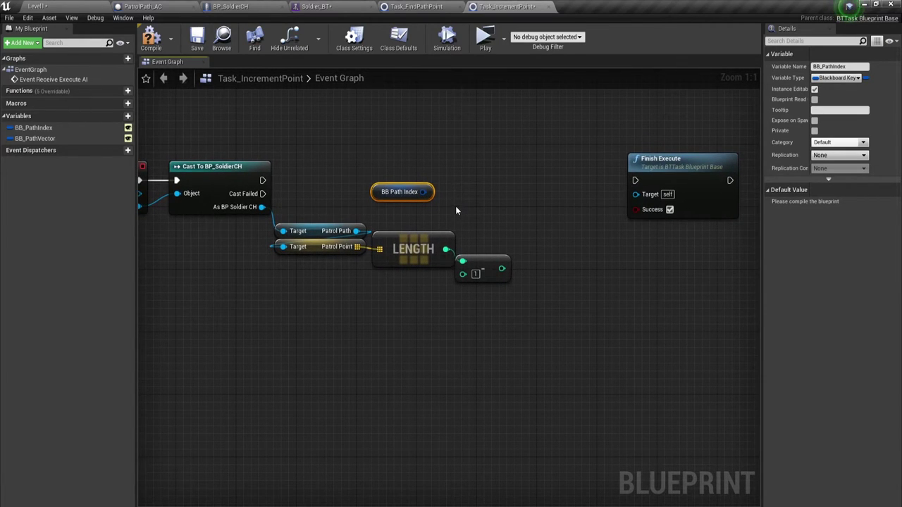
drag(422, 192, 479, 201)
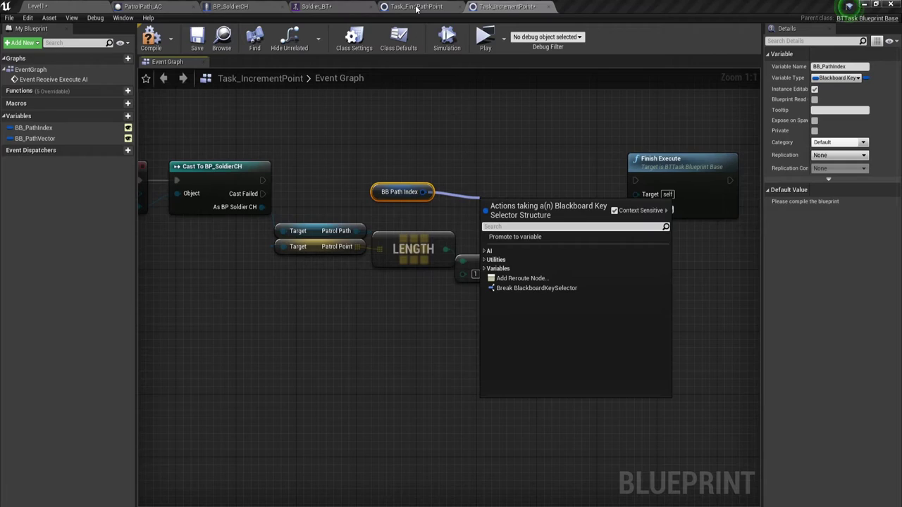
click(417, 7)
drag(423, 339, 547, 300)
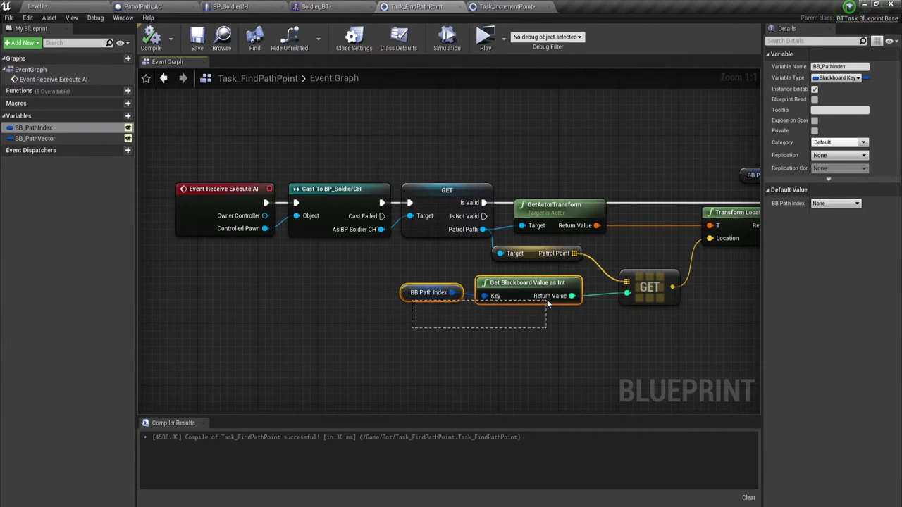
click(514, 292)
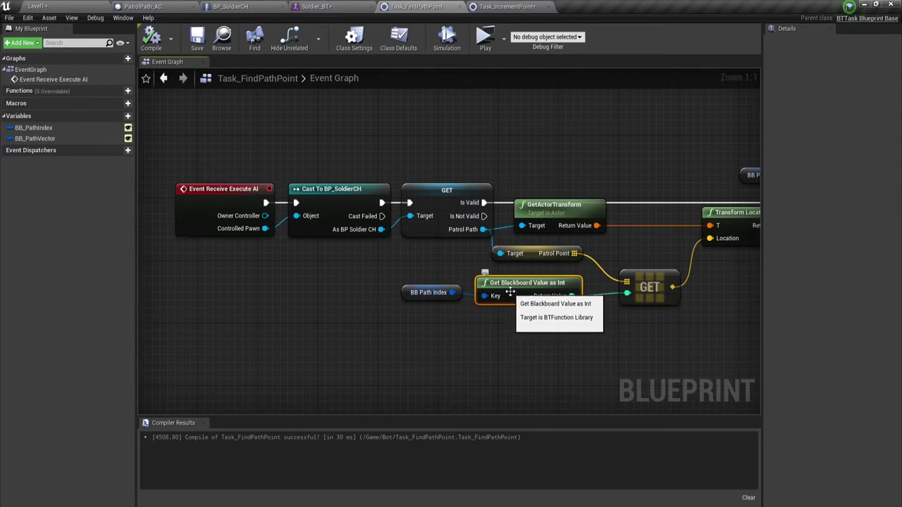
click(496, 7)
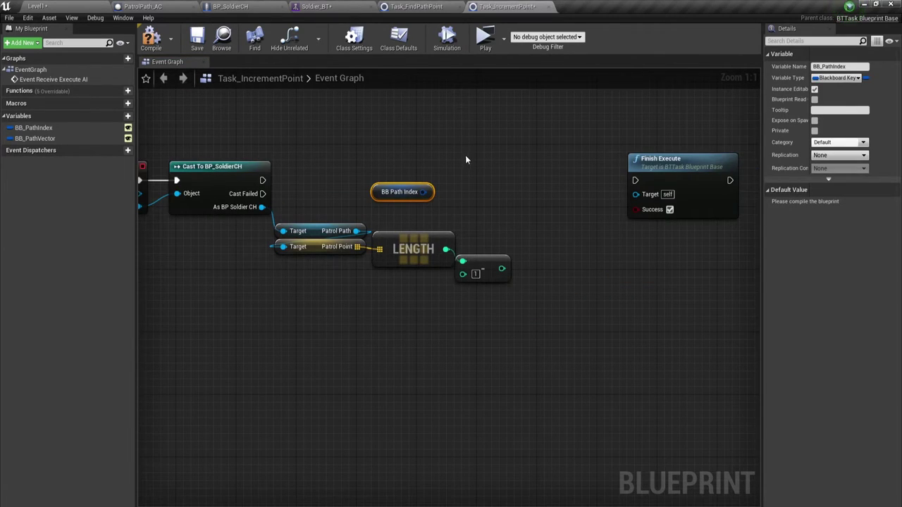
click(472, 195)
- Paste Get Blackboard Value as Int keyed by BB Path Index and add 1 to its result
key(ctrl+v)
mouse_move(473, 211)
mouse_down()
mouse_move(423, 192)
mouse_move(438, 195)
mouse_up()
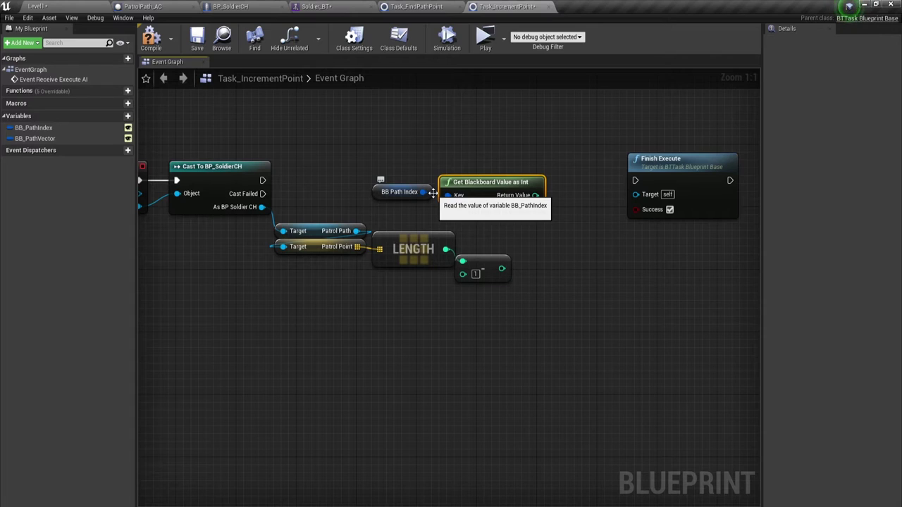
right_drag(539, 247, 495, 235)
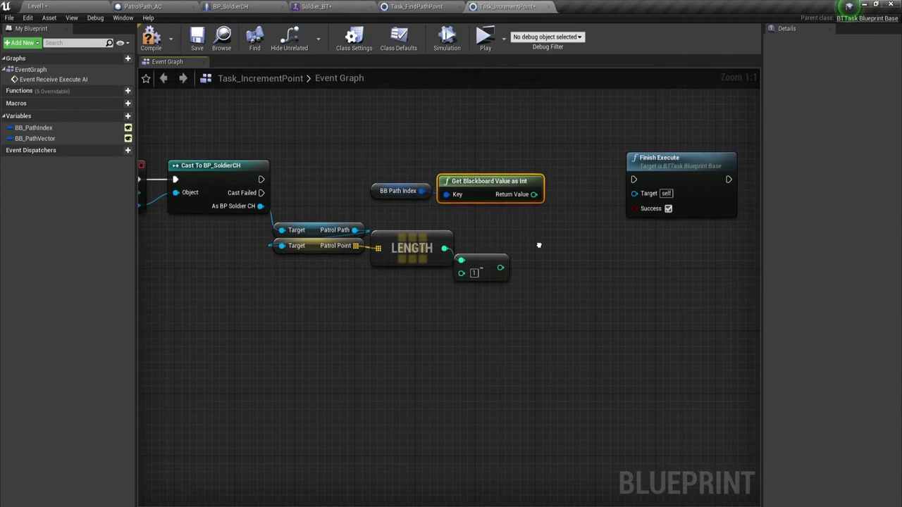
click(641, 160)
drag(641, 161, 739, 160)
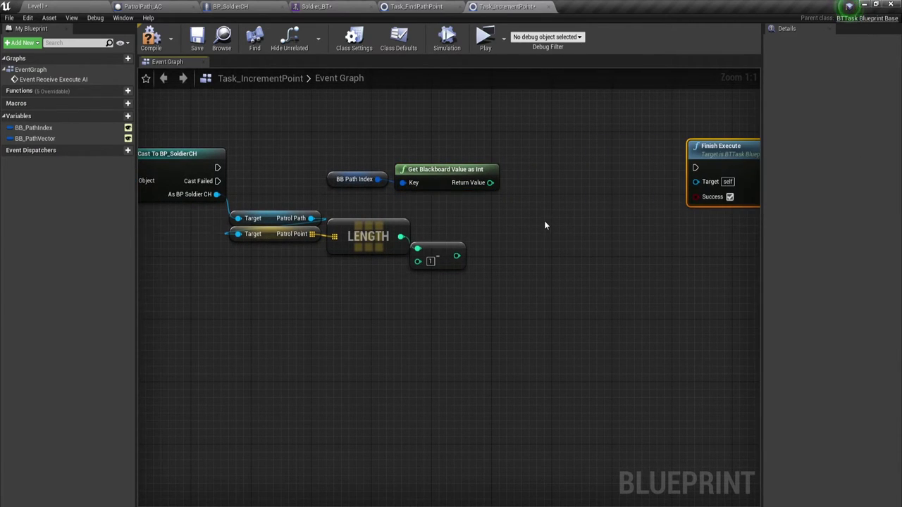
drag(256, 141, 423, 181)
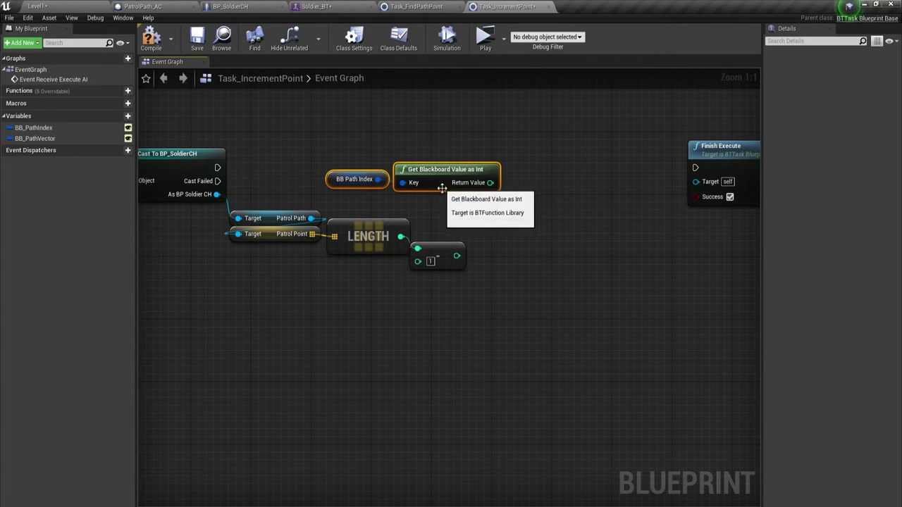
drag(490, 183, 509, 198)
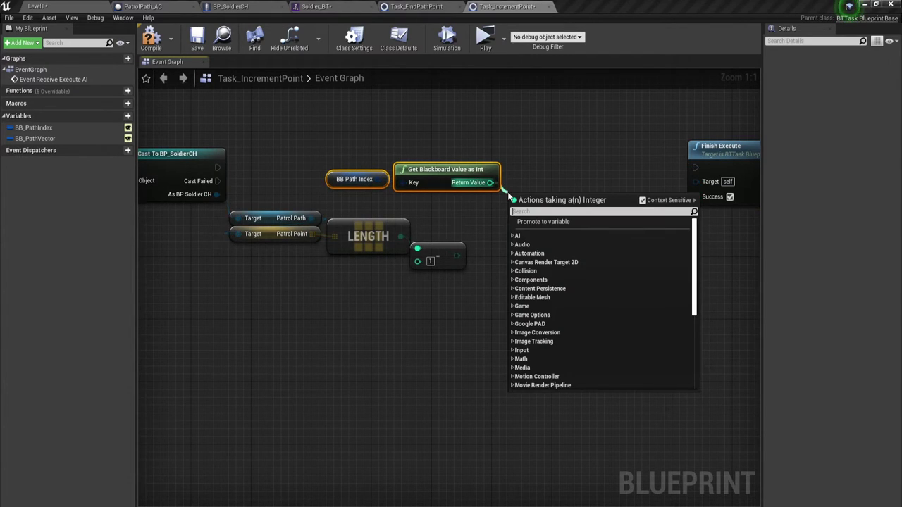
text(+1)
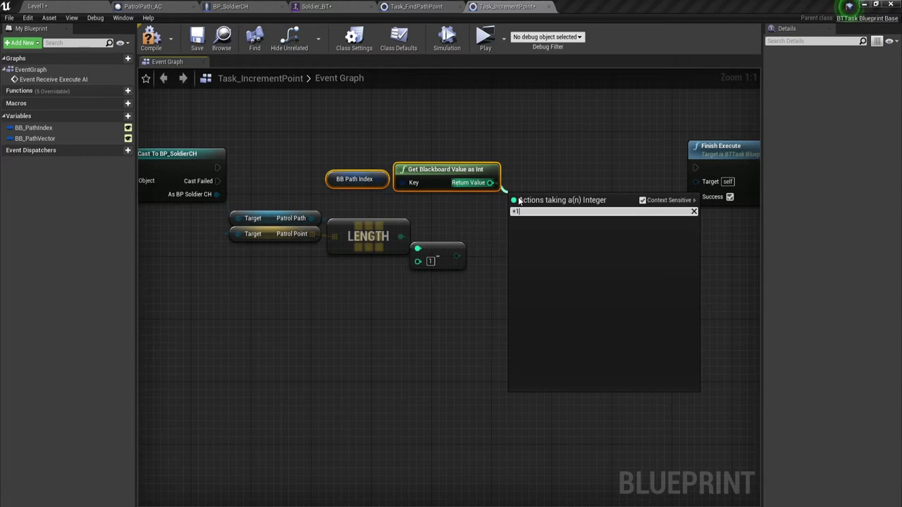
key(BackSpace)
click(559, 267)
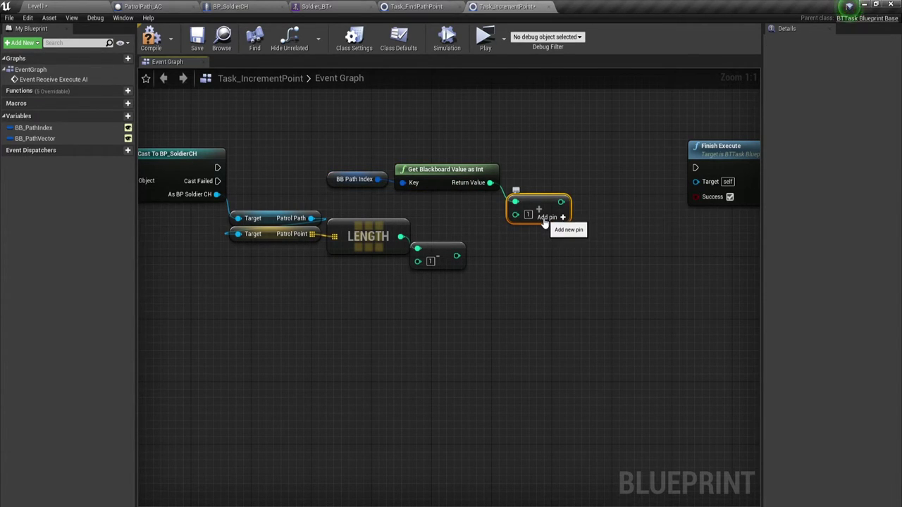
right_drag(554, 286, 496, 277)
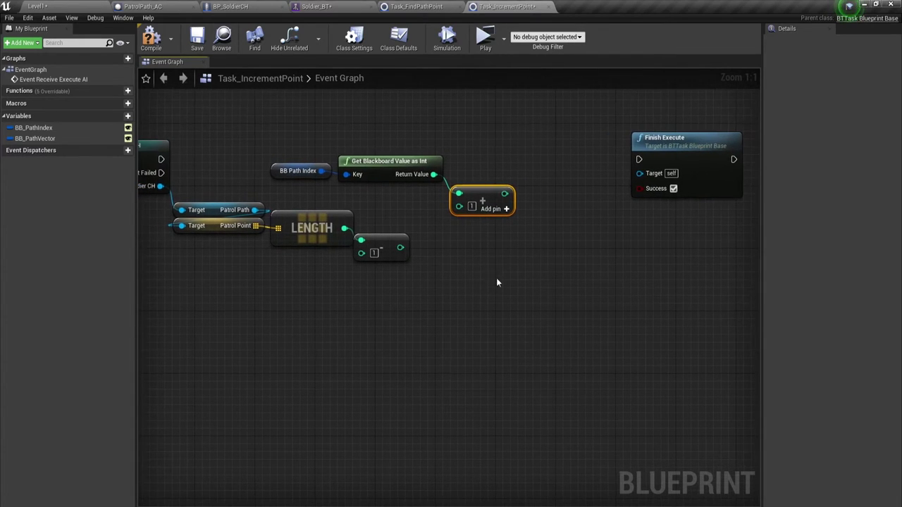
- Test the incremented index with a <= node against the LENGTH minus 1 result
mouse_move(290, 141)
mouse_down()
mouse_move(465, 199)
mouse_move(396, 200)
mouse_up()
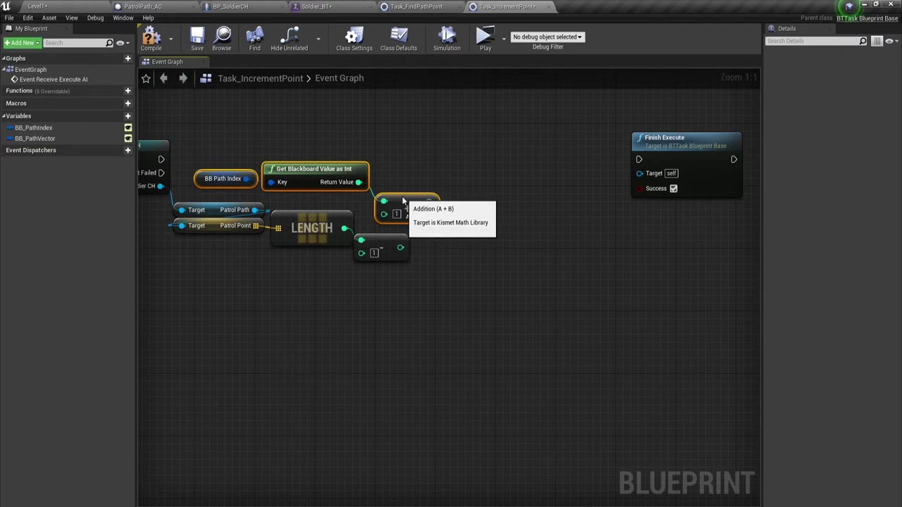
right_drag(377, 282, 451, 311)
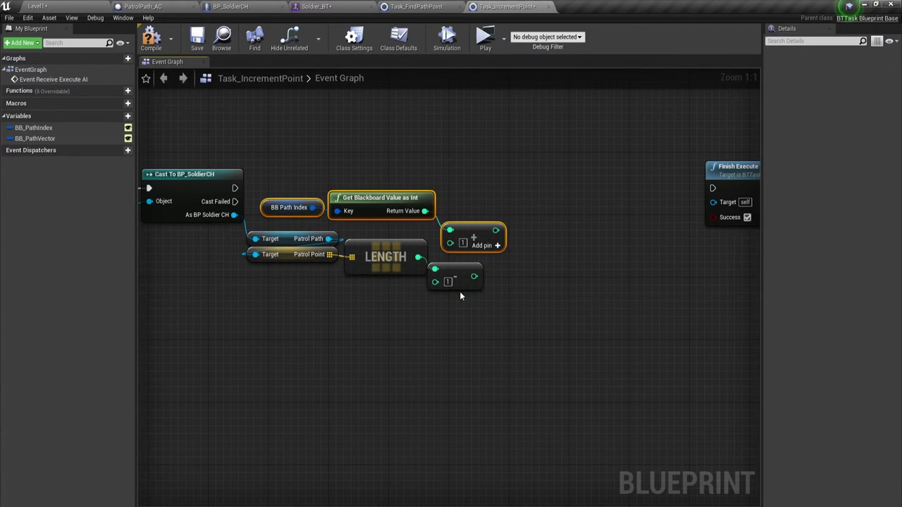
mouse_move(496, 230)
mouse_down()
mouse_move(562, 232)
mouse_move(543, 254)
mouse_up()
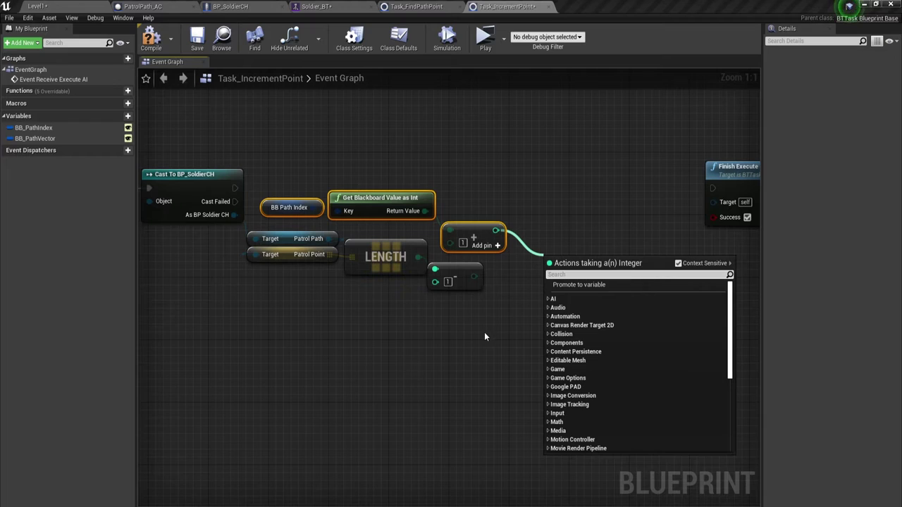
drag(484, 332, 251, 252)
click(538, 308)
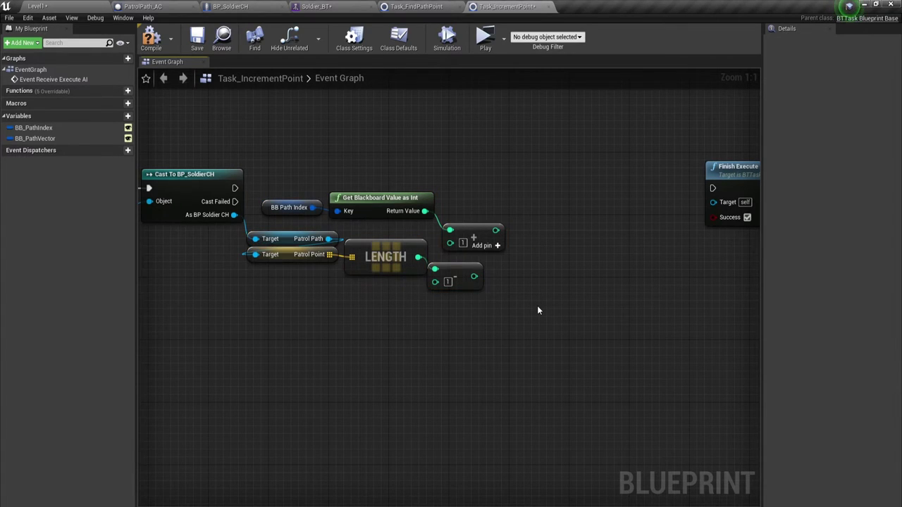
drag(496, 231, 533, 255)
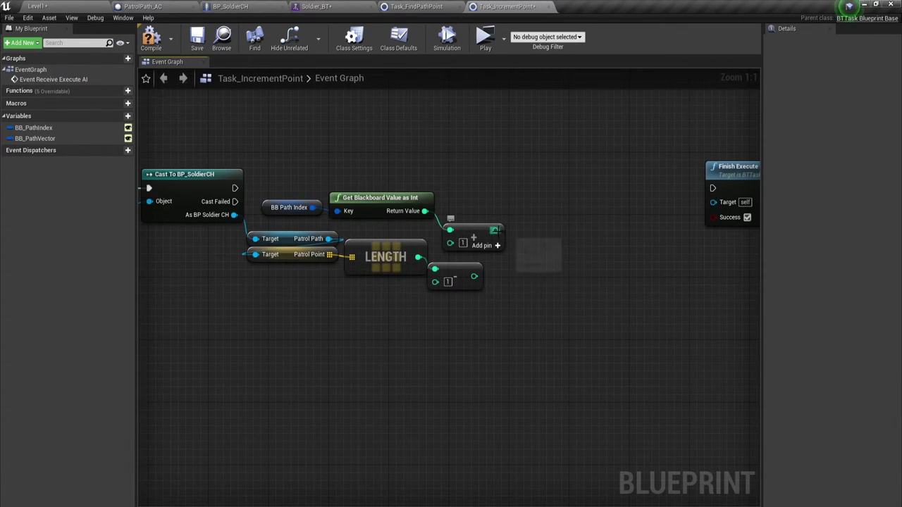
text(<)
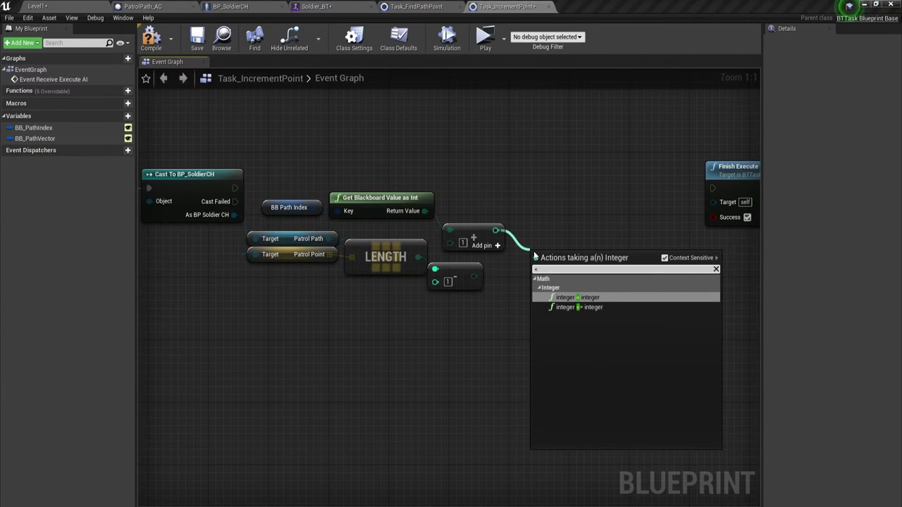
click(567, 307)
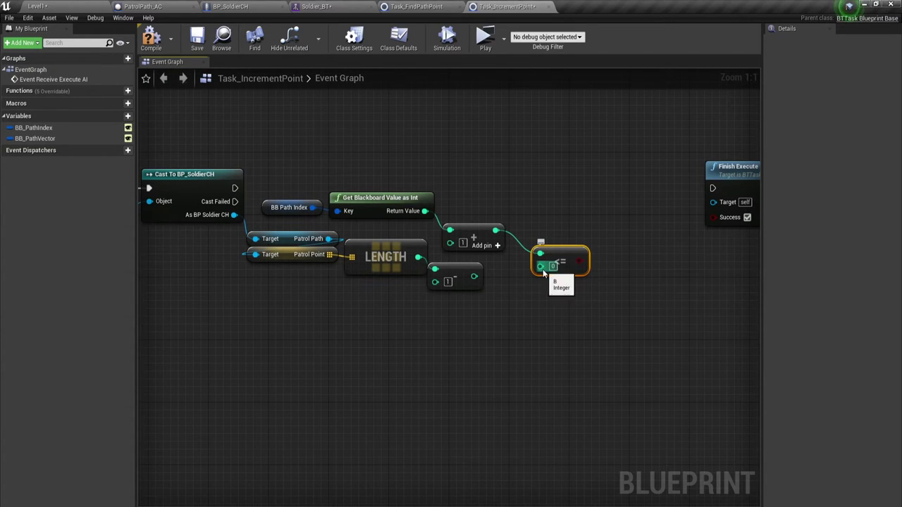
drag(476, 276, 473, 277)
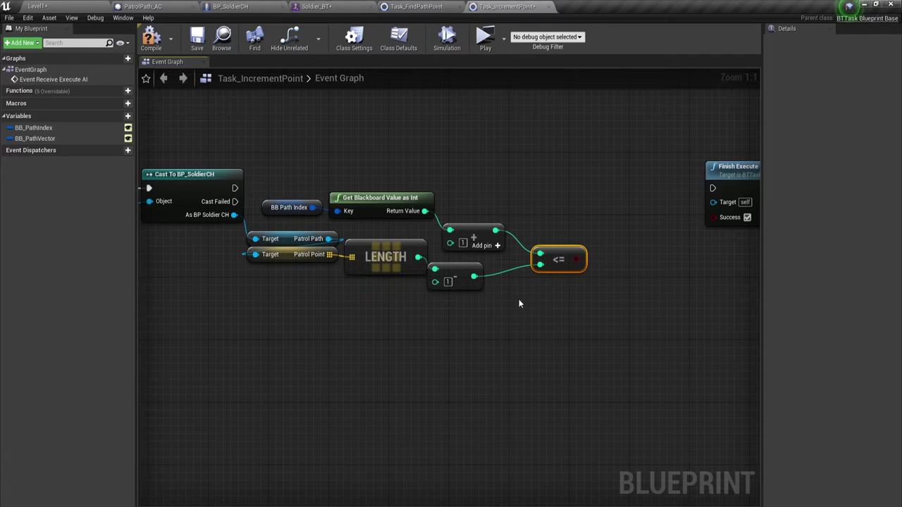
right_drag(518, 298, 465, 269)
drag(267, 144, 466, 204)
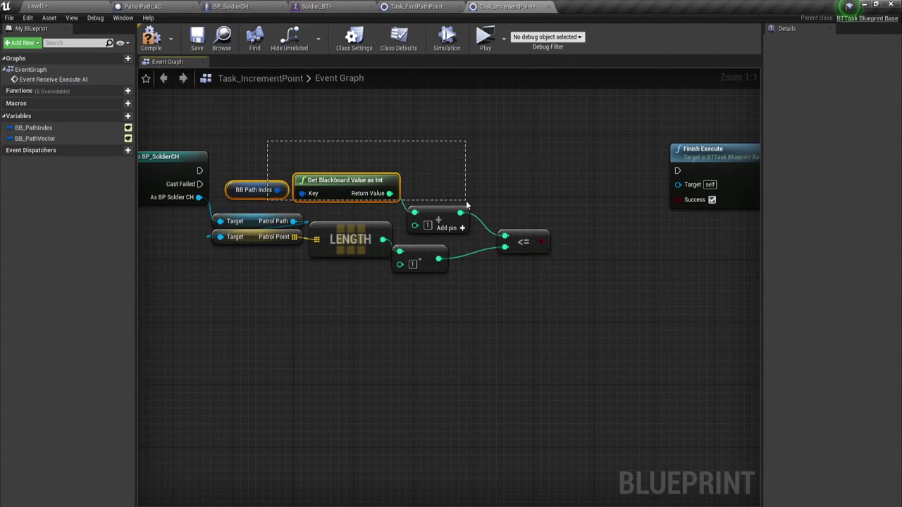
drag(466, 205, 481, 179)
drag(222, 134, 497, 190)
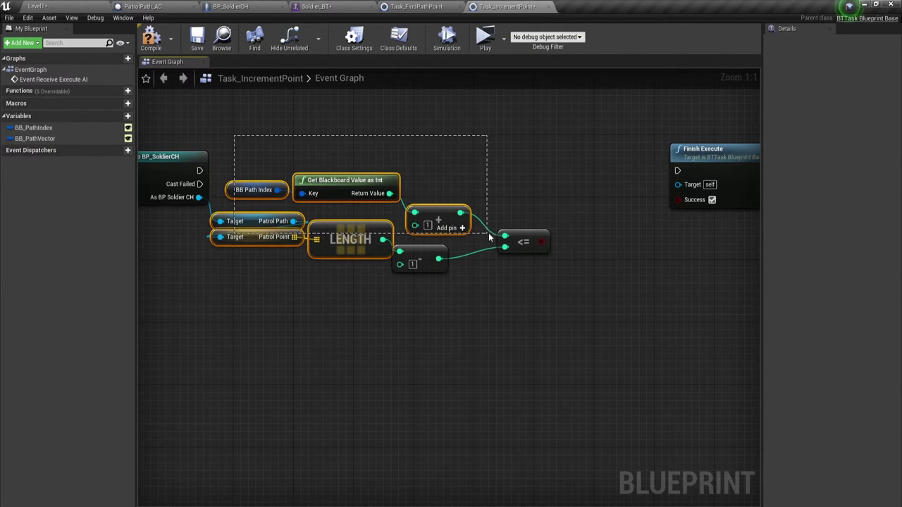
- Add a Branch after the cast, using the <= result as its condition
right_click(516, 194)
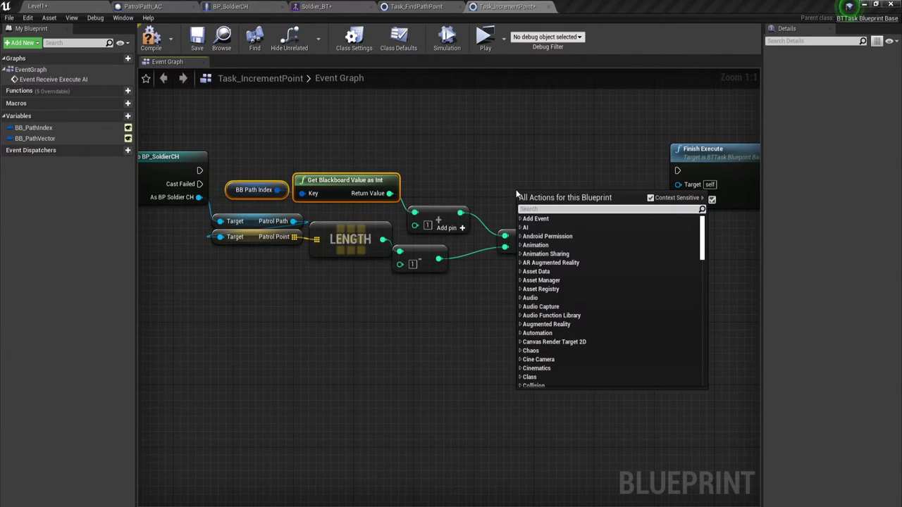
click(482, 187)
right_drag(505, 298, 452, 328)
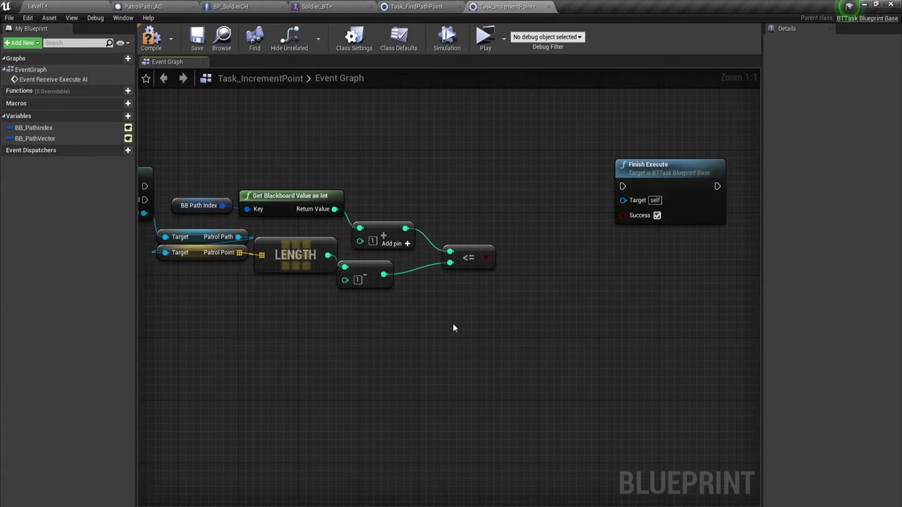
click(465, 161)
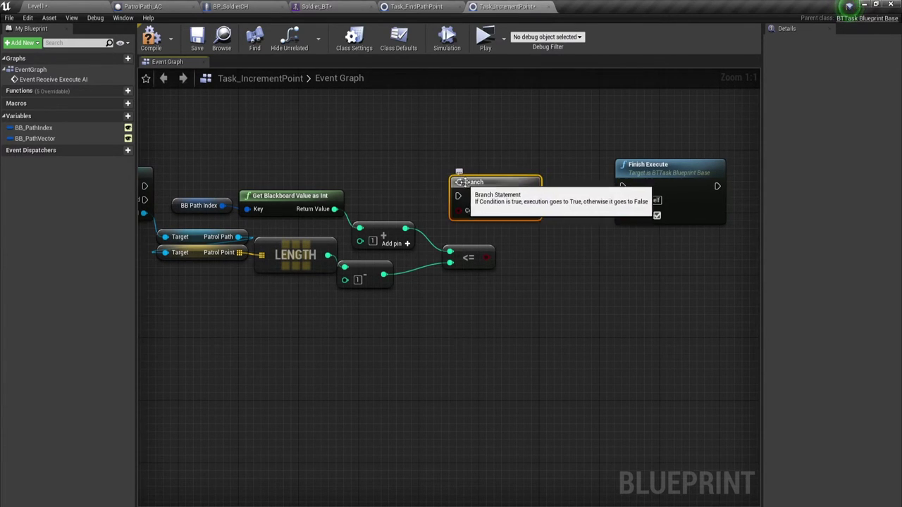
drag(144, 186, 562, 181)
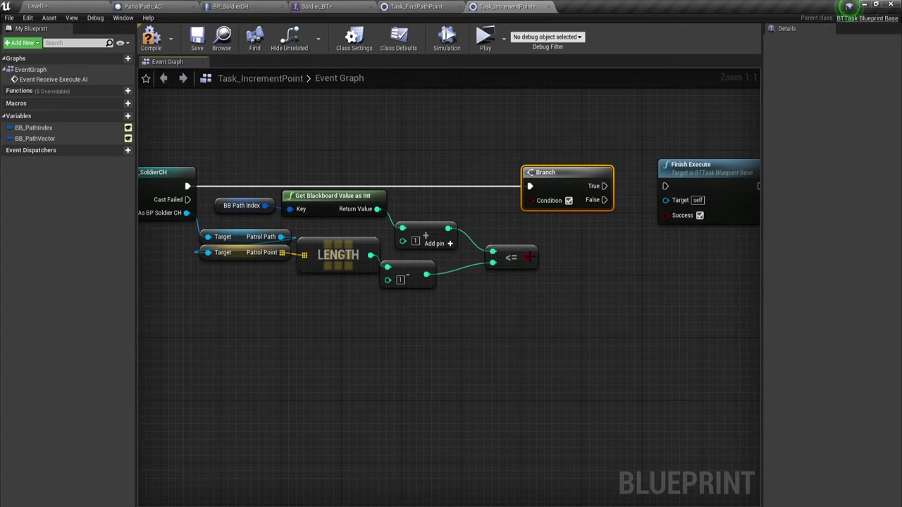
drag(535, 257, 528, 201)
right_drag(541, 222, 402, 225)
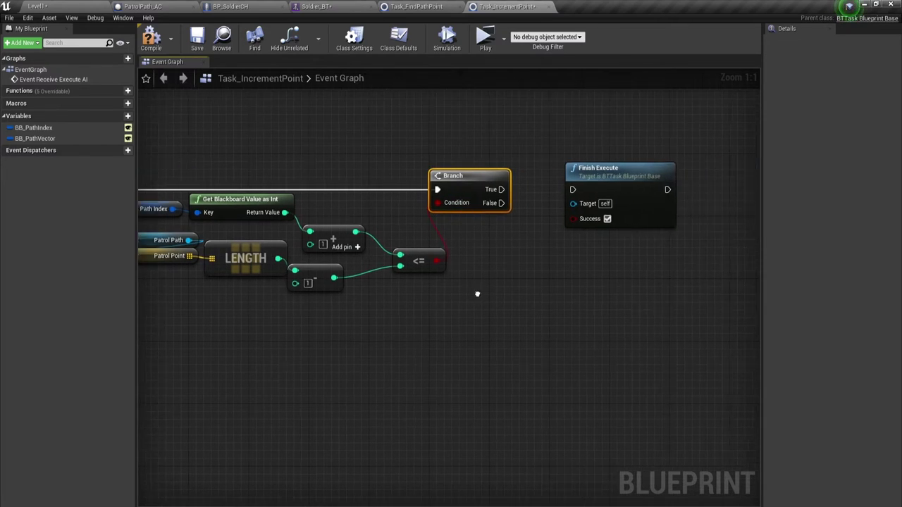
drag(558, 178, 656, 178)
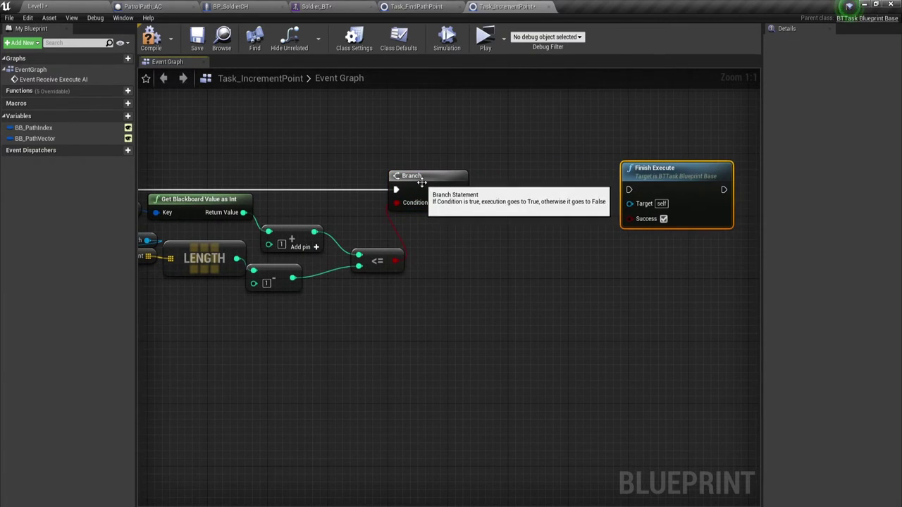
mouse_move(426, 181)
mouse_down()
mouse_move(463, 190)
mouse_move(463, 182)
mouse_up()
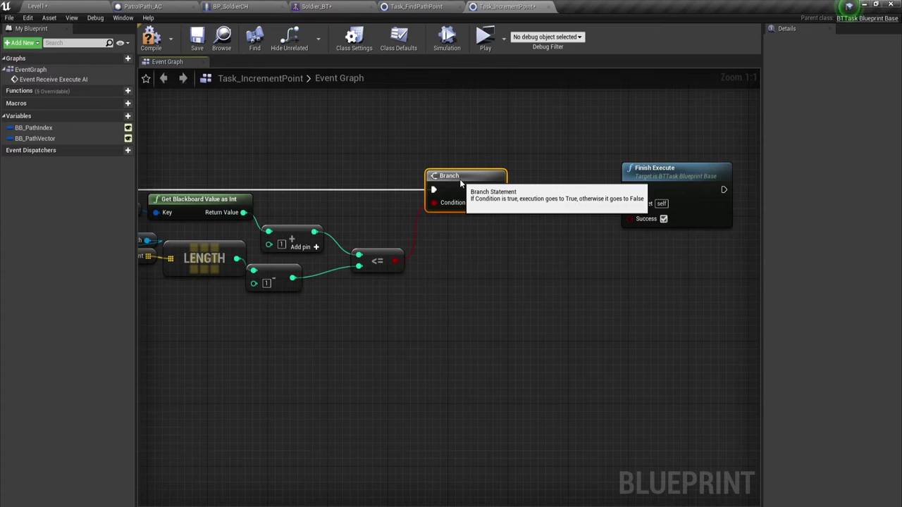
- Duplicate Finish Execute below the original and untick Success on the copy
click(669, 176)
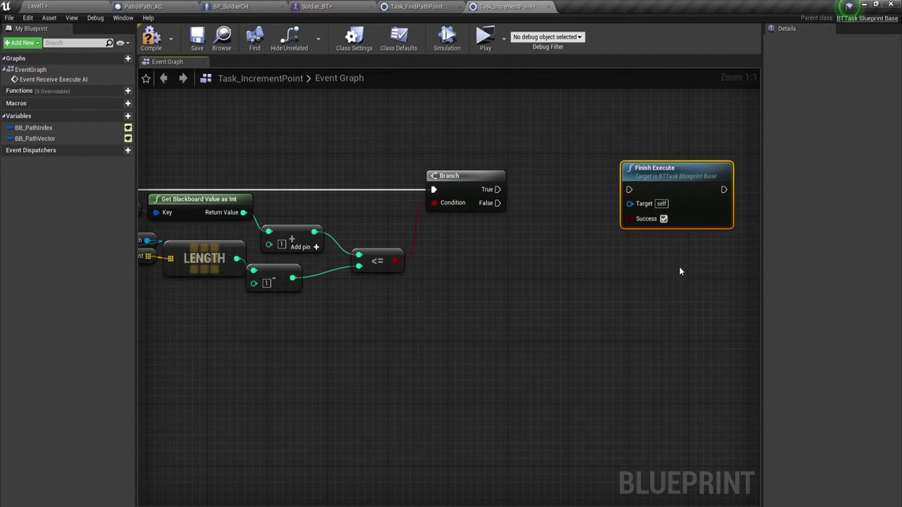
key(ctrl+w)
drag(724, 298, 663, 274)
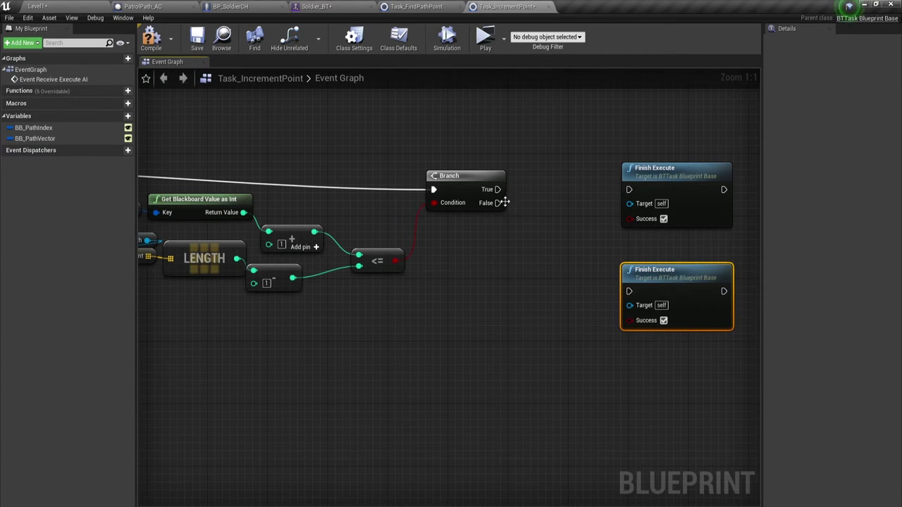
drag(498, 203, 629, 291)
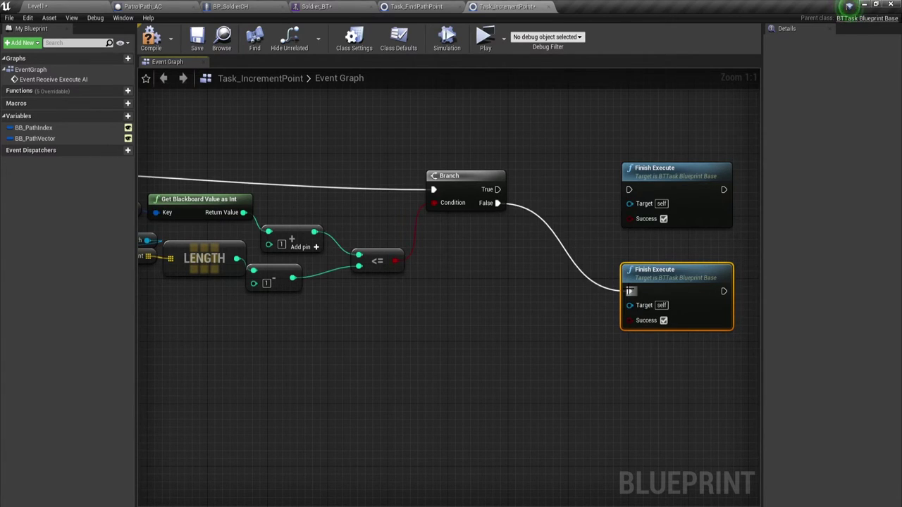
click(663, 321)
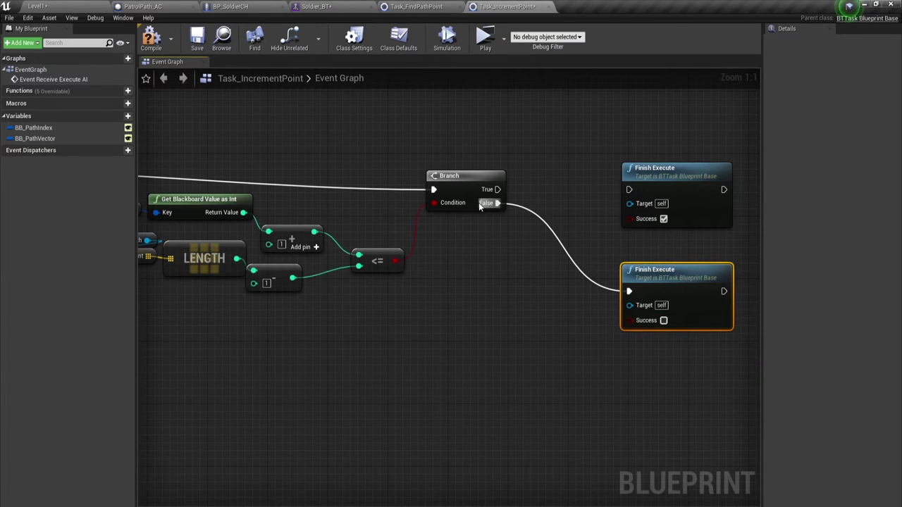
drag(234, 331, 372, 284)
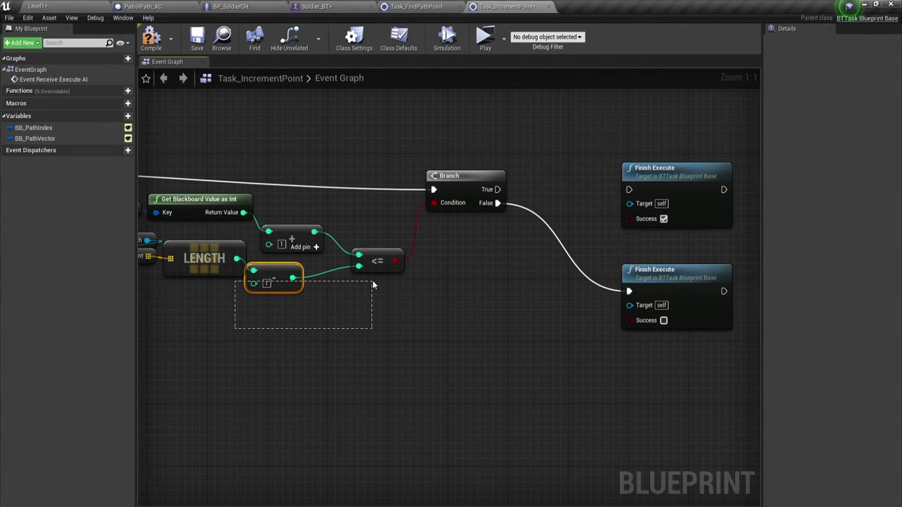
click(501, 333)
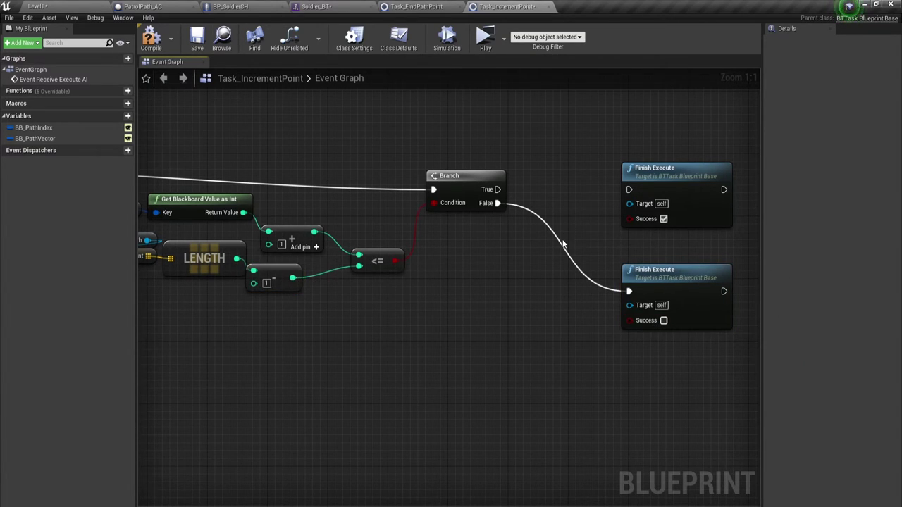
alt+click(589, 249)
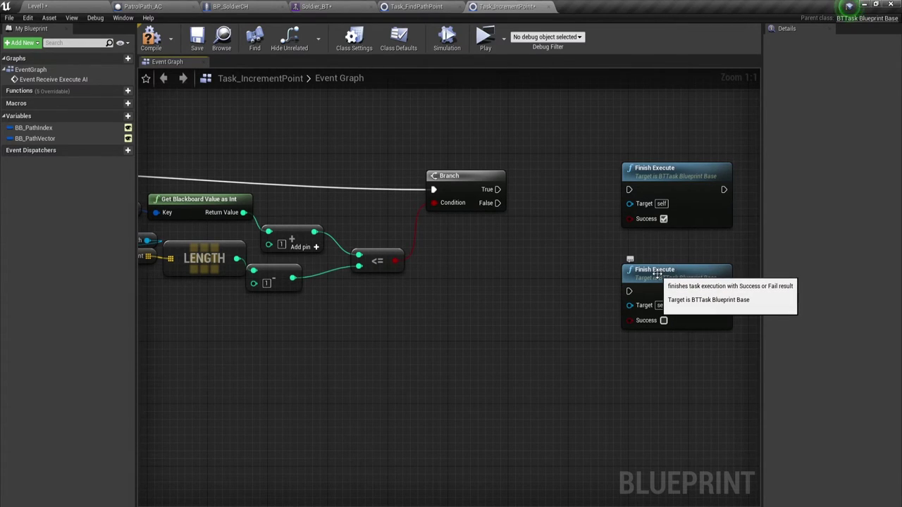
scroll(578, 282, down, 2)
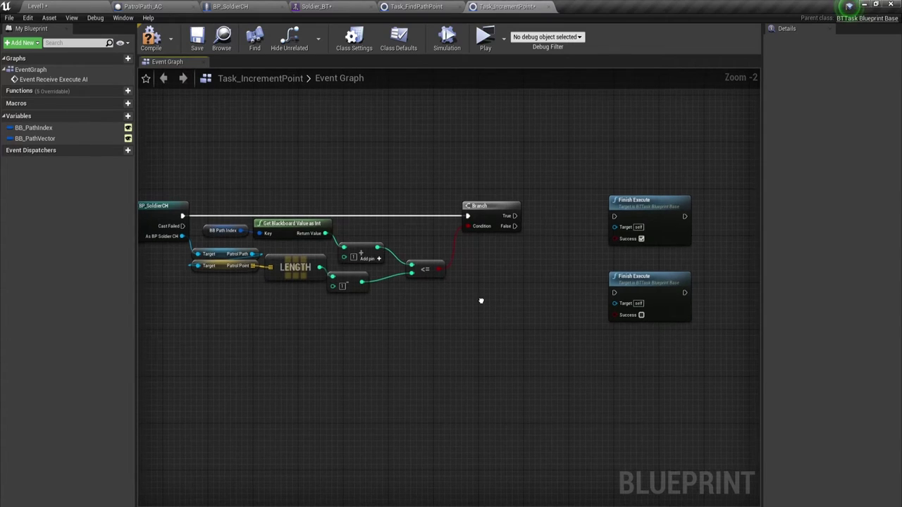
- Move both Finish Execute nodes right and up in Task_IncrementPoint
right_drag(481, 301, 408, 288)
scroll(409, 287, up, 2)
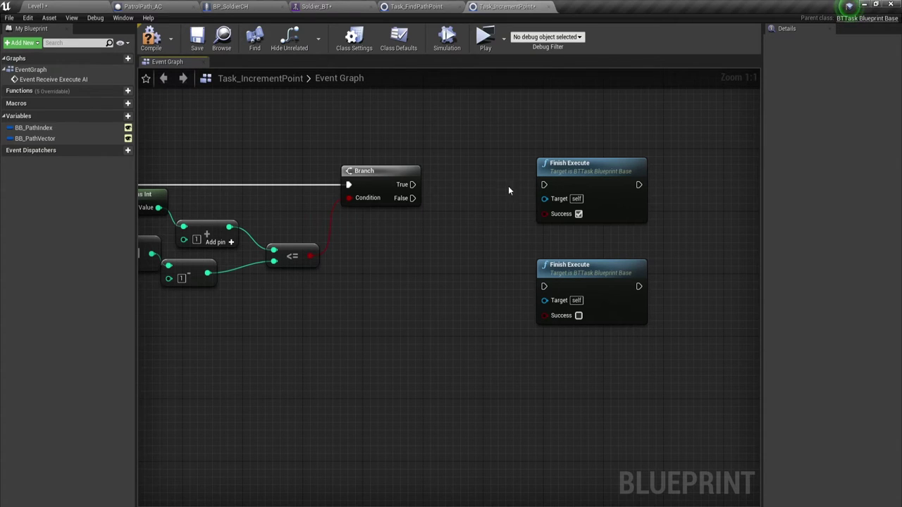
right_drag(485, 151, 414, 214)
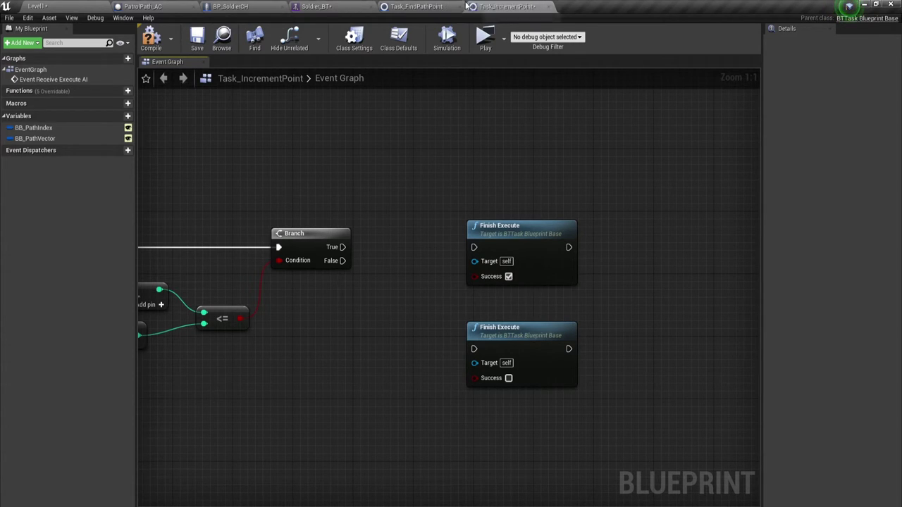
drag(441, 205, 544, 380)
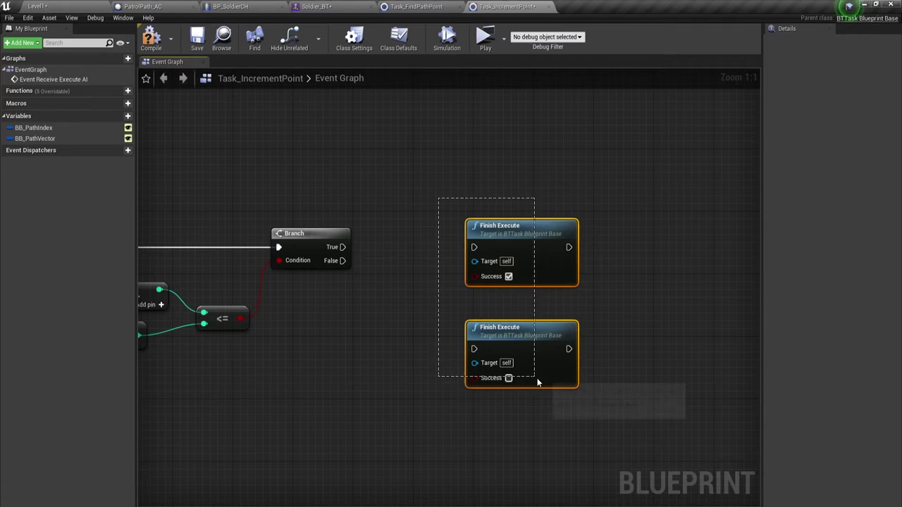
drag(538, 253, 688, 229)
- In Task_FindPathPoint, select the BB Path Vector and Set Blackboard Value as Vector nodes
click(415, 6)
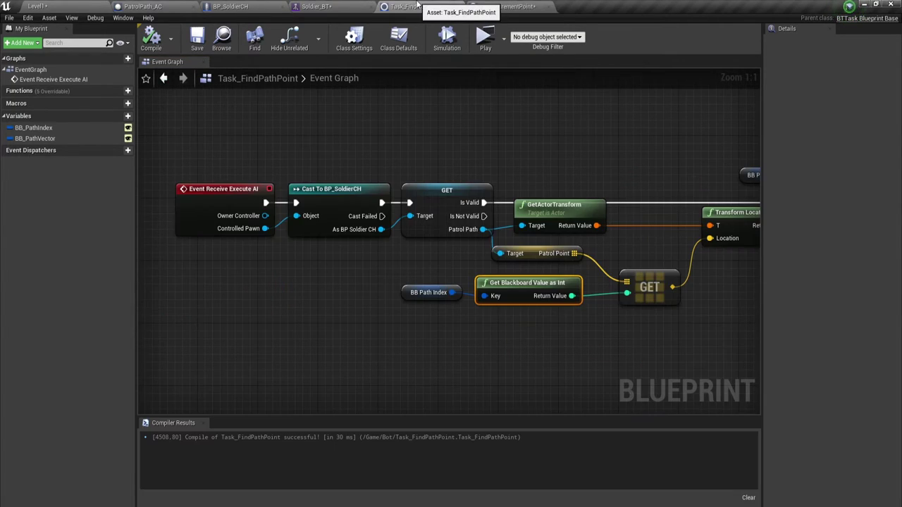
right_drag(548, 219, 217, 219)
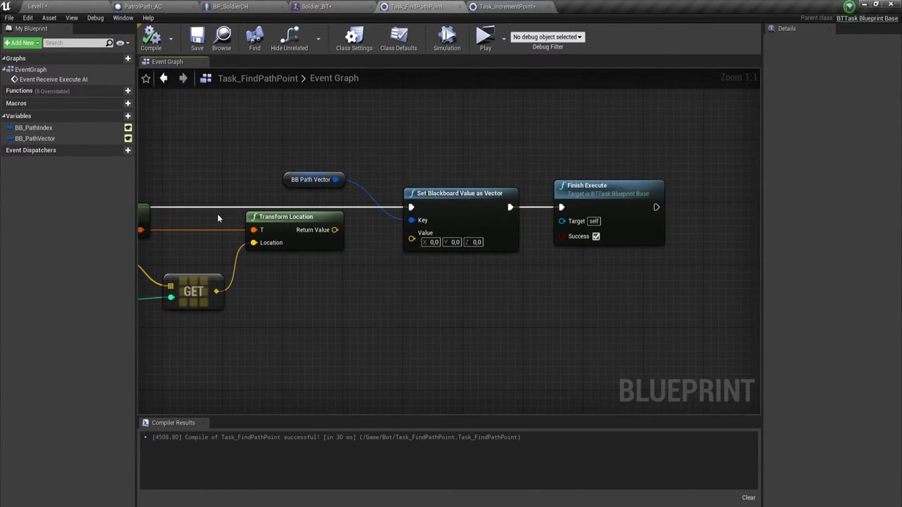
drag(300, 140, 477, 190)
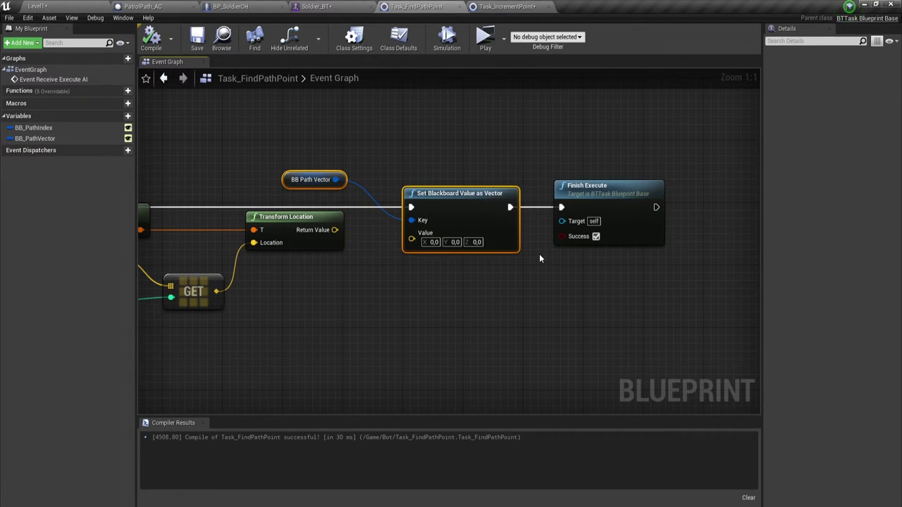
- Paste the blackboard vector nodes into Task_IncrementPoint, wiring Branch True through them to Finish Execute
click(501, 6)
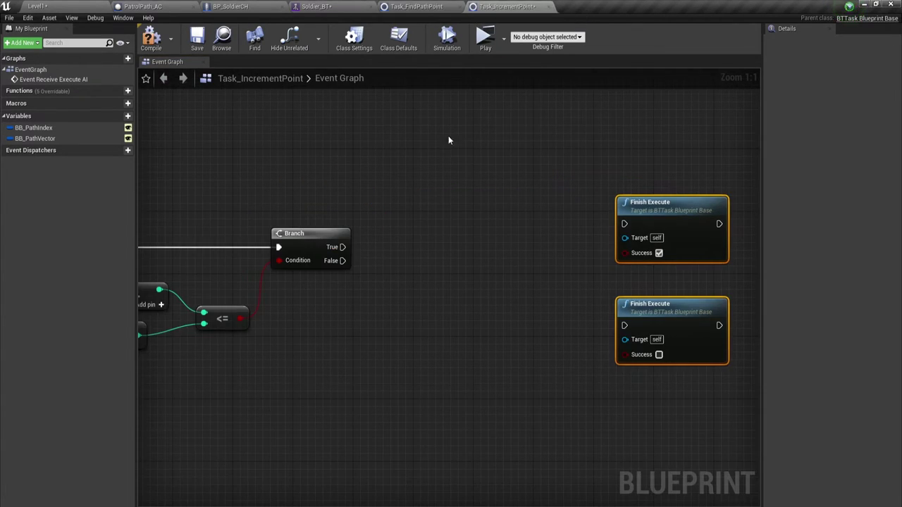
click(430, 183)
key(ctrl+v)
drag(551, 211, 483, 243)
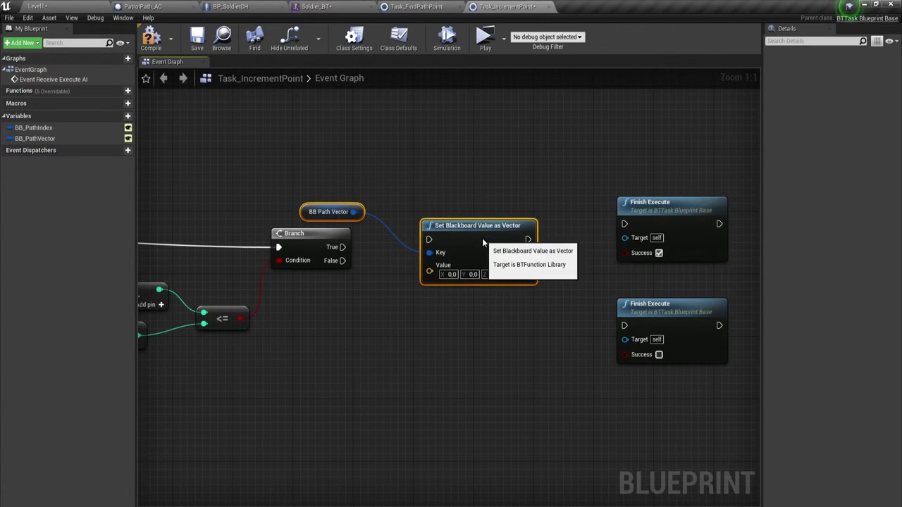
drag(342, 246, 430, 240)
mouse_move(525, 241)
mouse_down()
mouse_move(670, 216)
mouse_move(671, 224)
mouse_up()
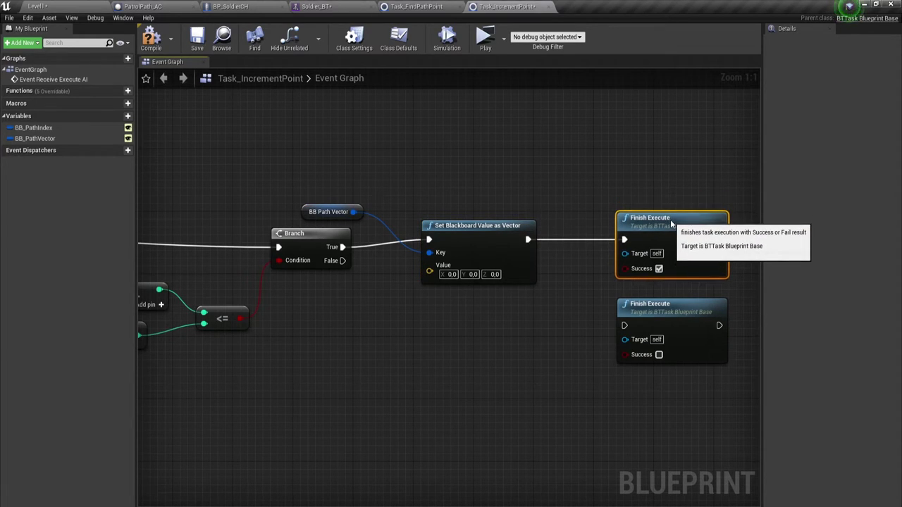
- Line up Set Blackboard Value as Vector and both Finish Execute nodes, moving them left
drag(428, 145, 671, 345)
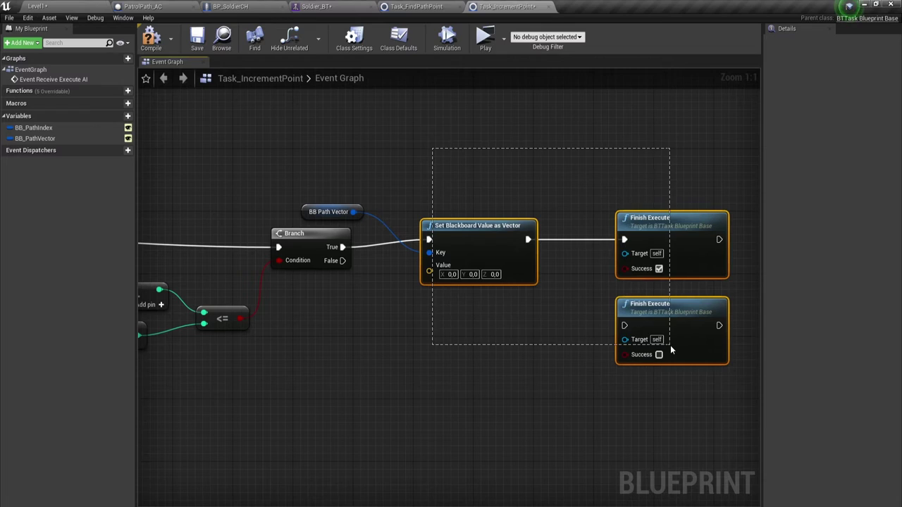
drag(669, 252, 668, 244)
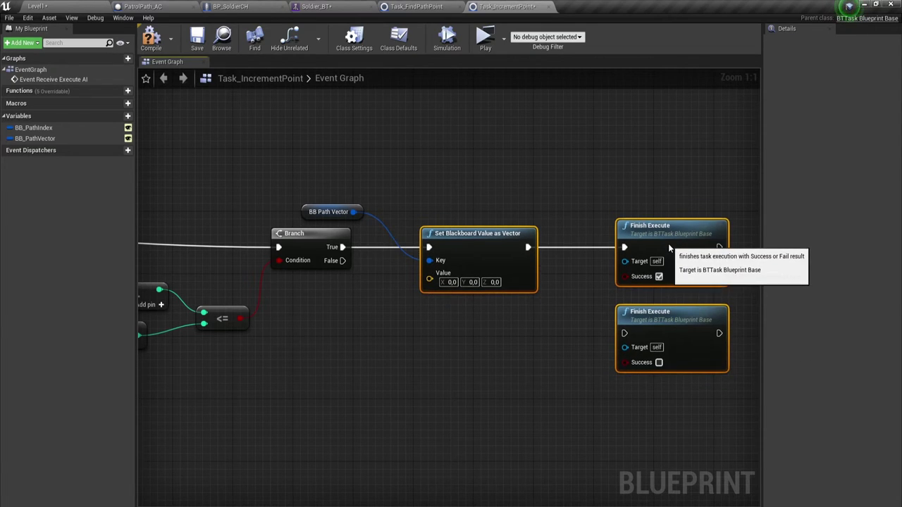
click(513, 348)
drag(595, 211, 634, 331)
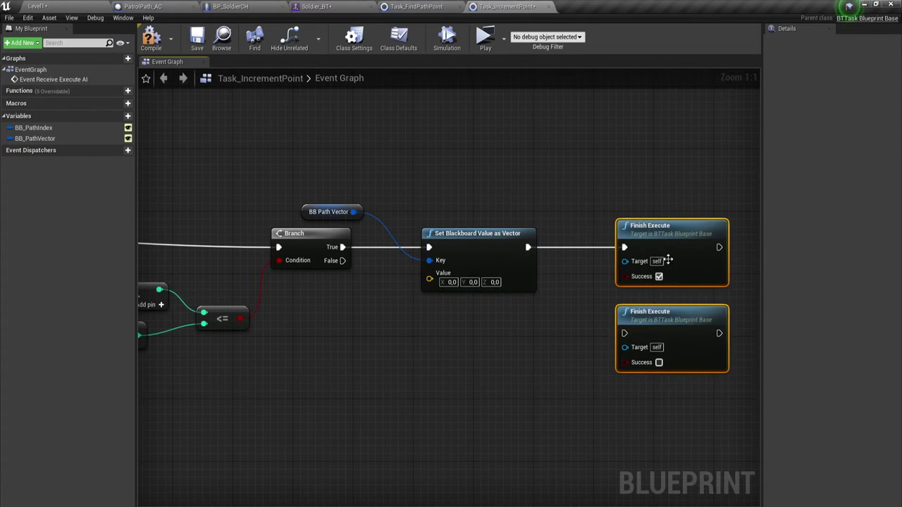
mouse_move(668, 261)
mouse_down()
mouse_move(600, 262)
mouse_move(539, 249)
mouse_up()
ctrl+click(479, 233)
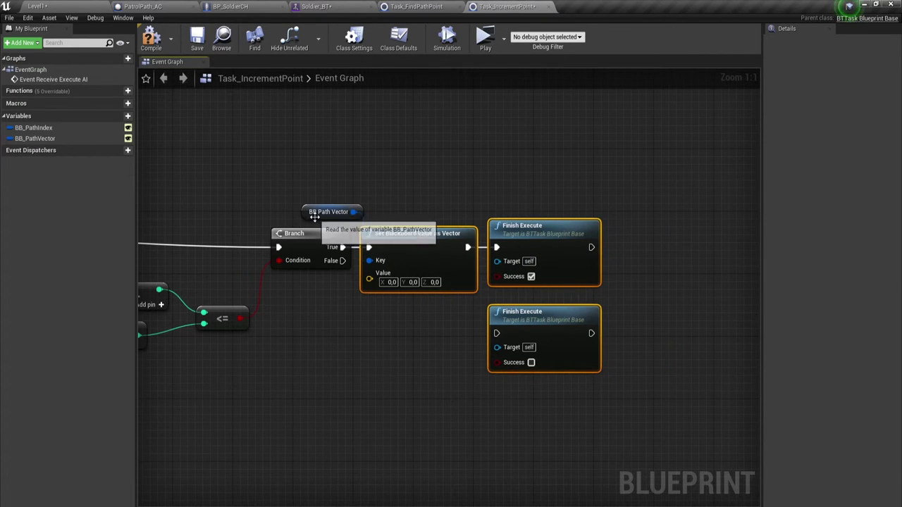
drag(305, 215, 299, 233)
right_drag(299, 233, 435, 230)
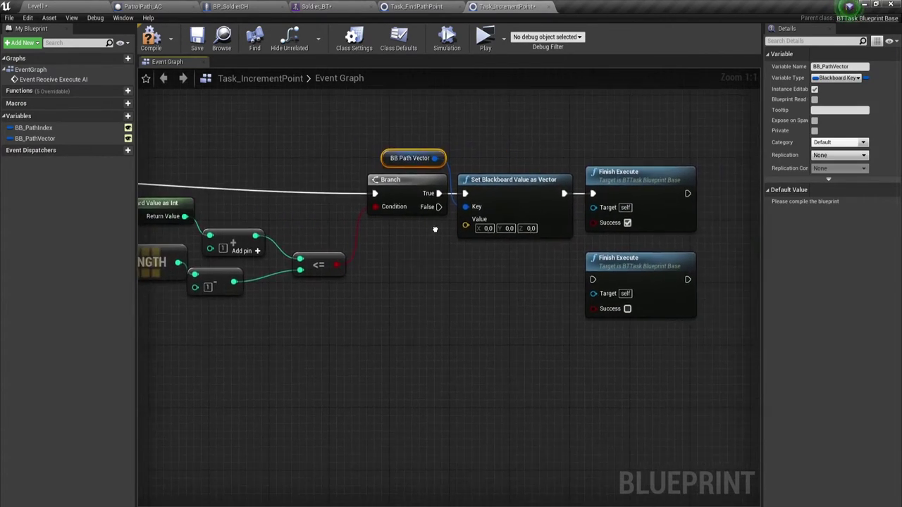
- Delete the pasted BB Path Vector and Set Blackboard Value as Vector nodes
scroll(435, 234, down, 1)
mouse_move(424, 294)
right_down()
mouse_move(532, 273)
mouse_move(510, 283)
right_up()
scroll(499, 280, down, 1)
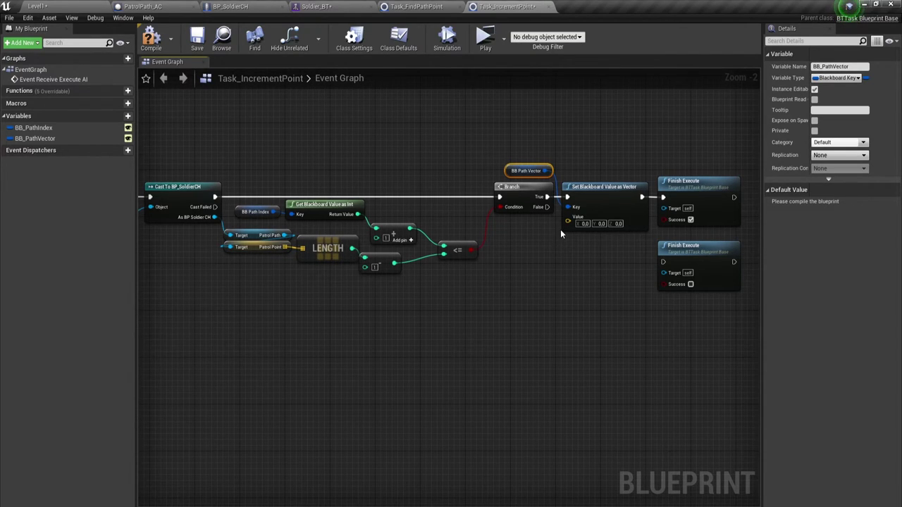
scroll(560, 231, up, 2)
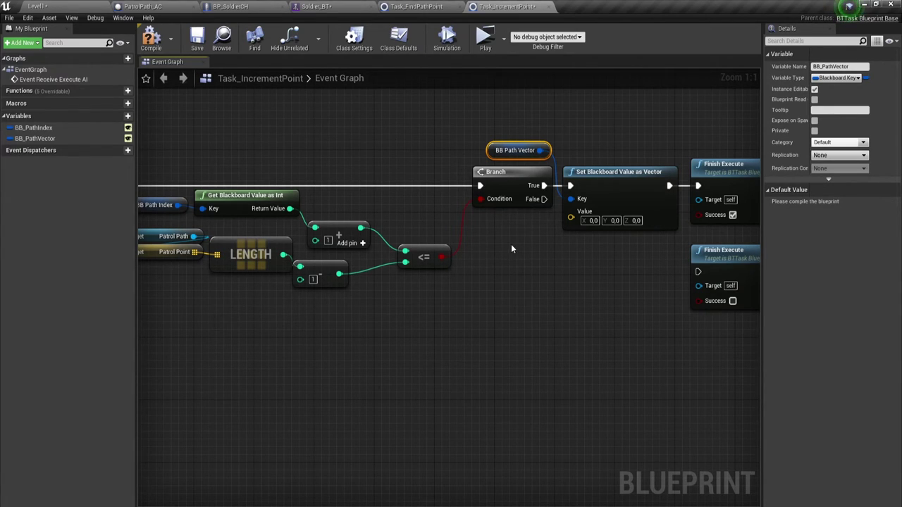
right_drag(559, 248, 424, 267)
mouse_move(362, 128)
mouse_down()
mouse_move(417, 171)
mouse_move(494, 295)
mouse_up()
key(Delete)
key(Delete)
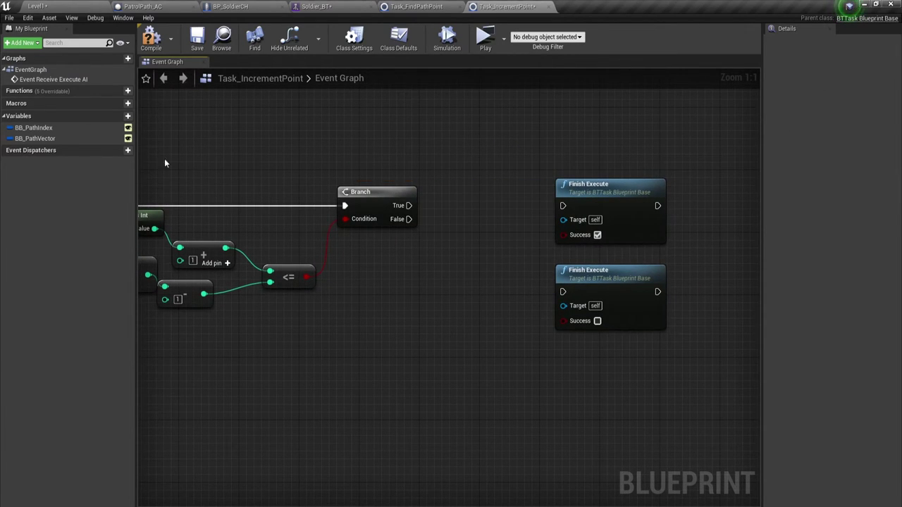
- Add a BB_PathIndex getter and a Set Blackboard Value as Int node keyed by it
drag(31, 128, 358, 166)
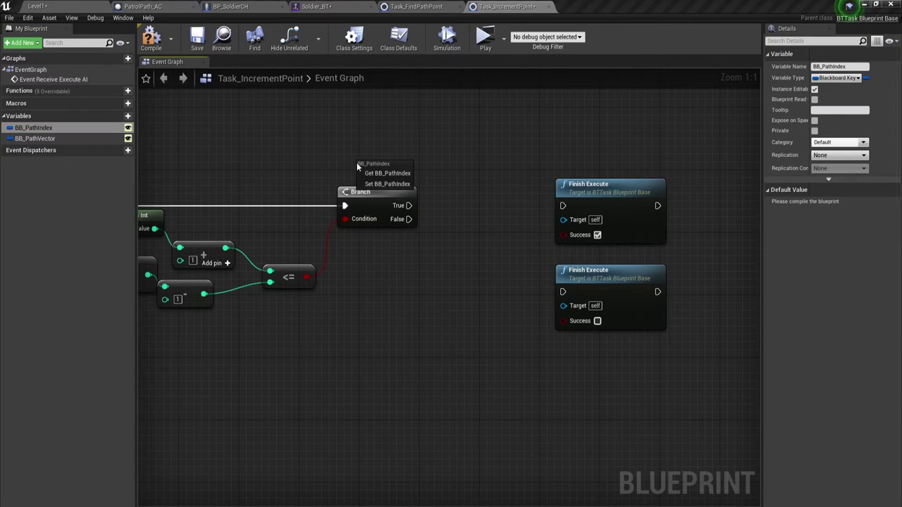
click(385, 174)
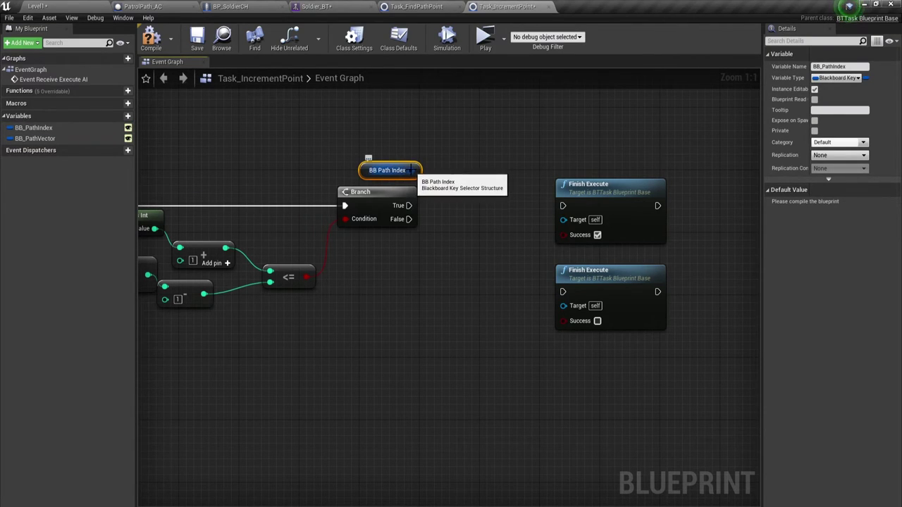
drag(415, 170, 438, 146)
text(get)
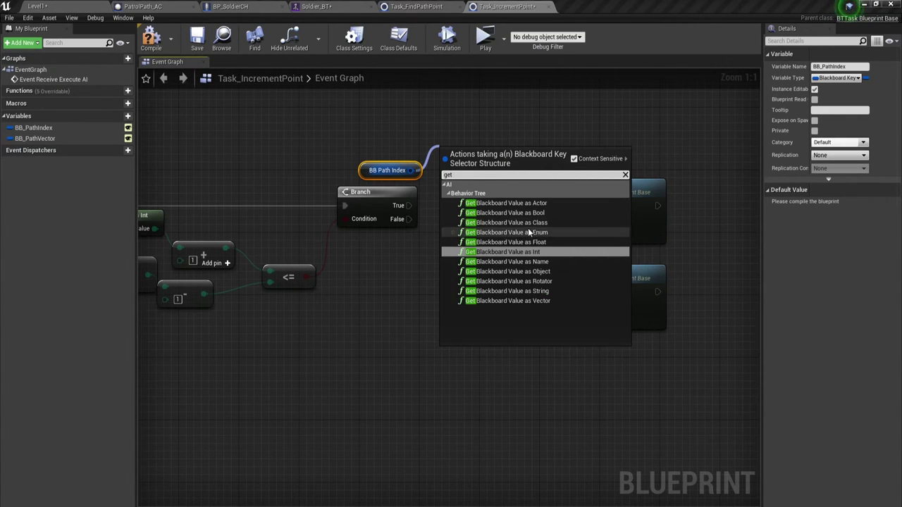
click(518, 252)
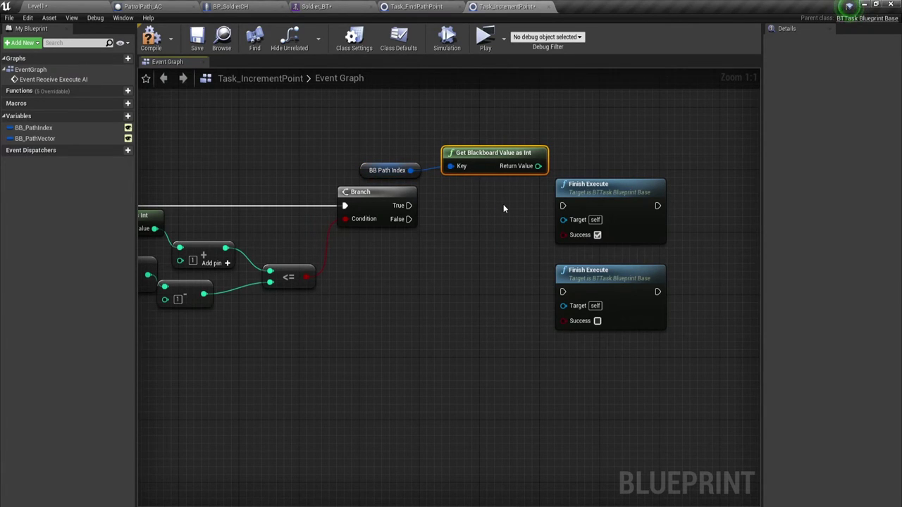
key(Delete)
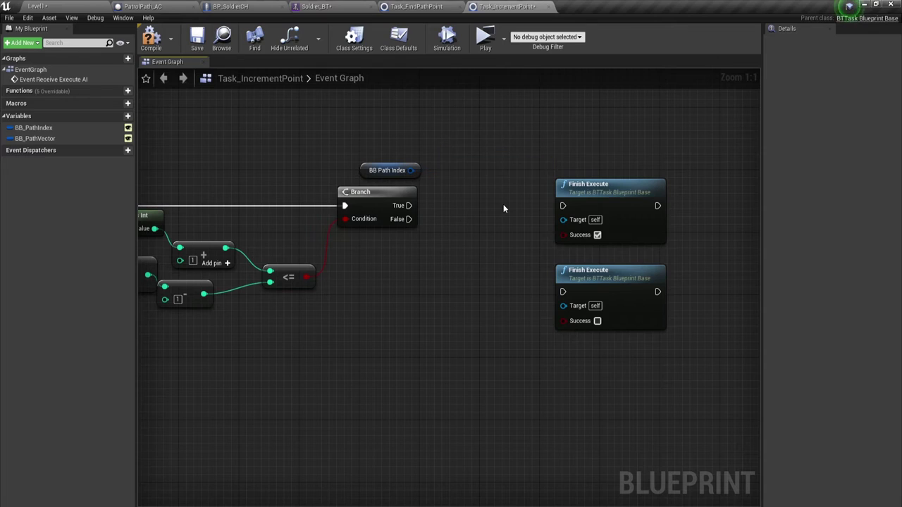
drag(410, 169, 444, 145)
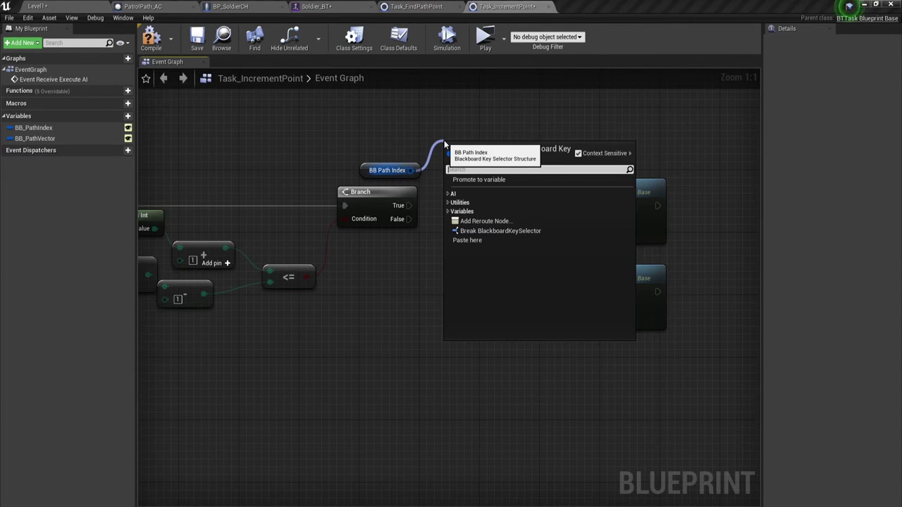
text(set)
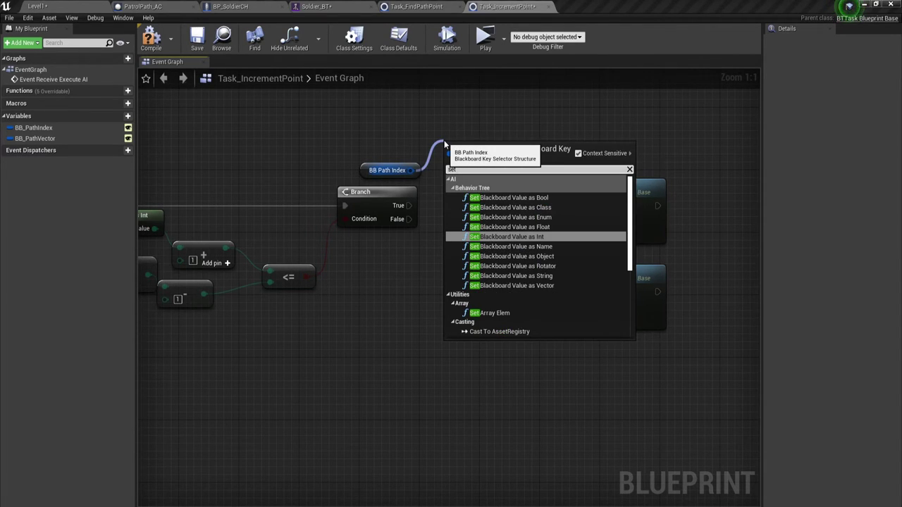
click(523, 237)
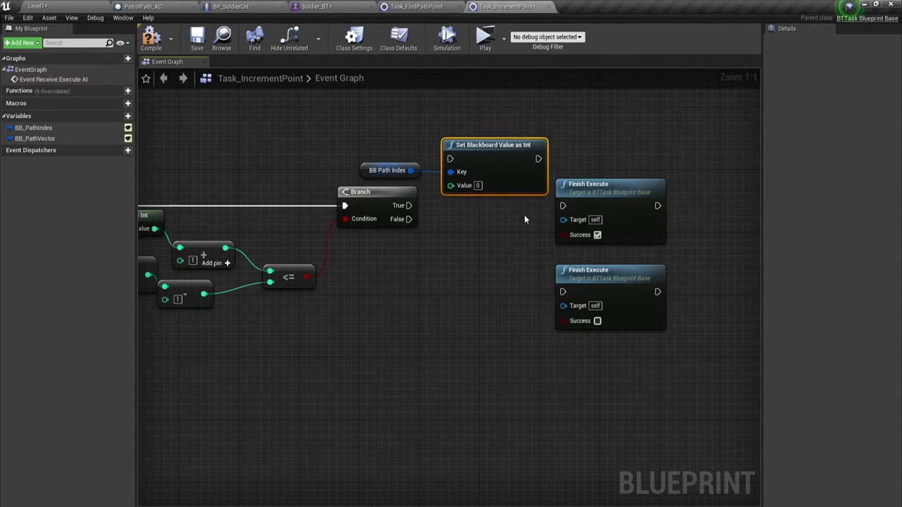
drag(486, 144, 479, 193)
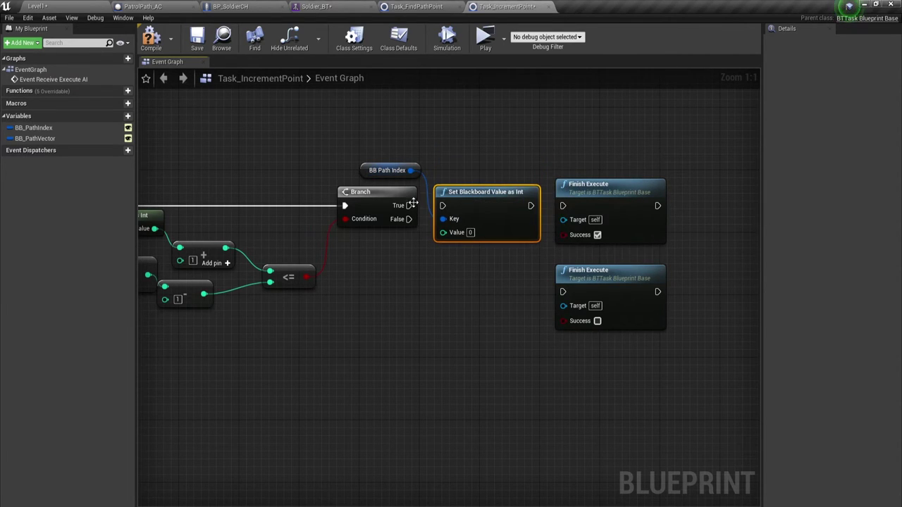
- Wire Branch True to the setter, the Add result to Value, then on to Finish Execute
drag(408, 205, 442, 205)
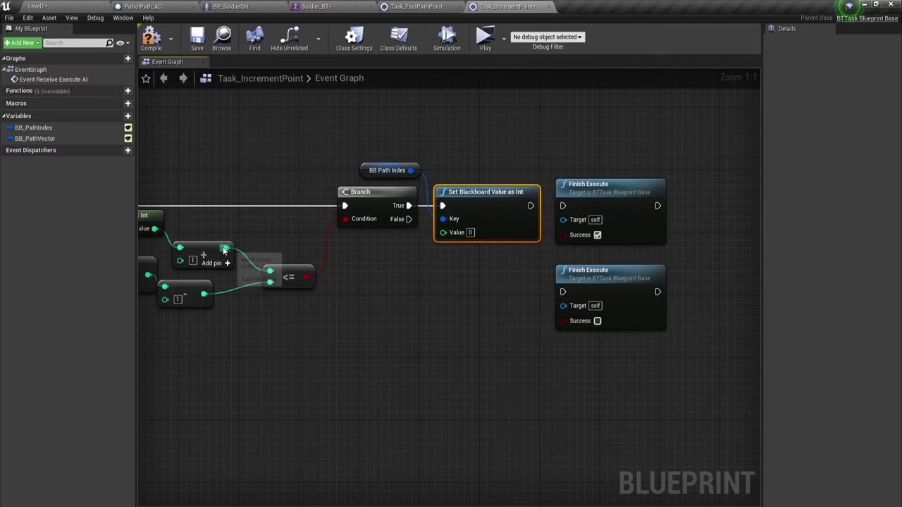
drag(225, 249, 444, 232)
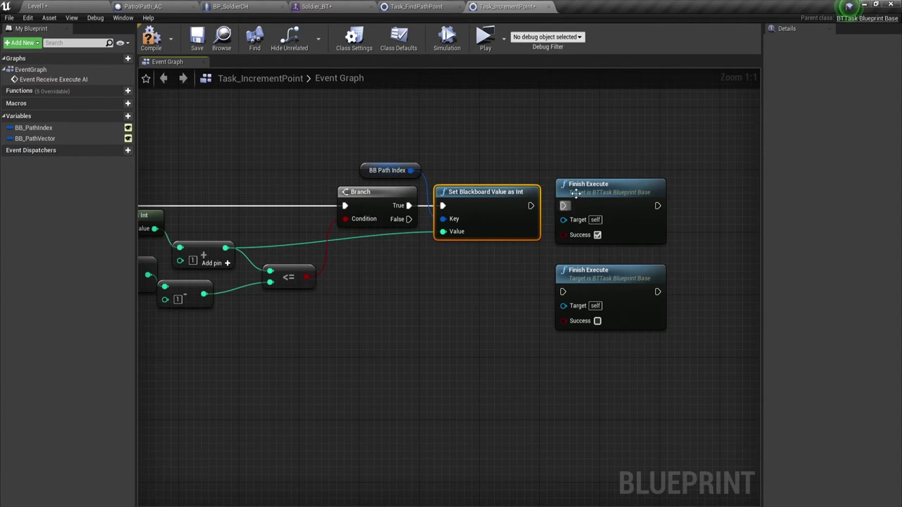
drag(530, 206, 563, 206)
right_drag(428, 298, 448, 278)
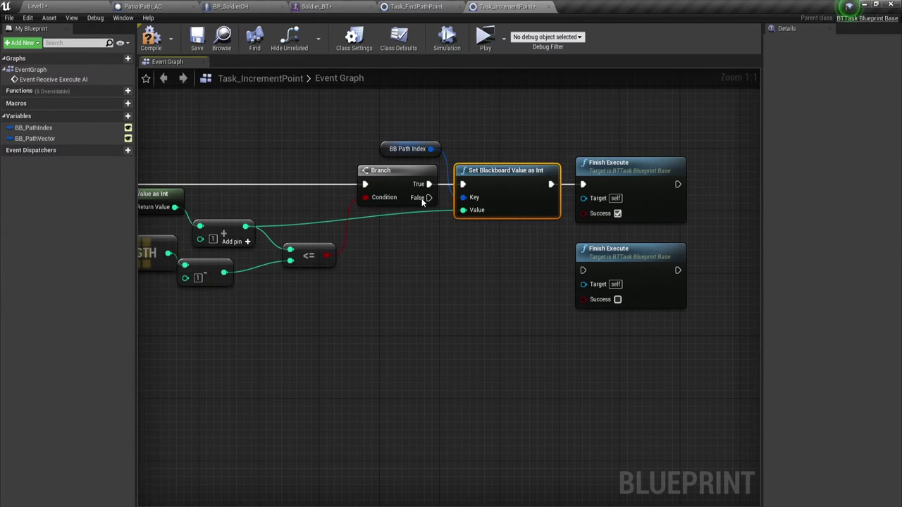
drag(427, 198, 509, 288)
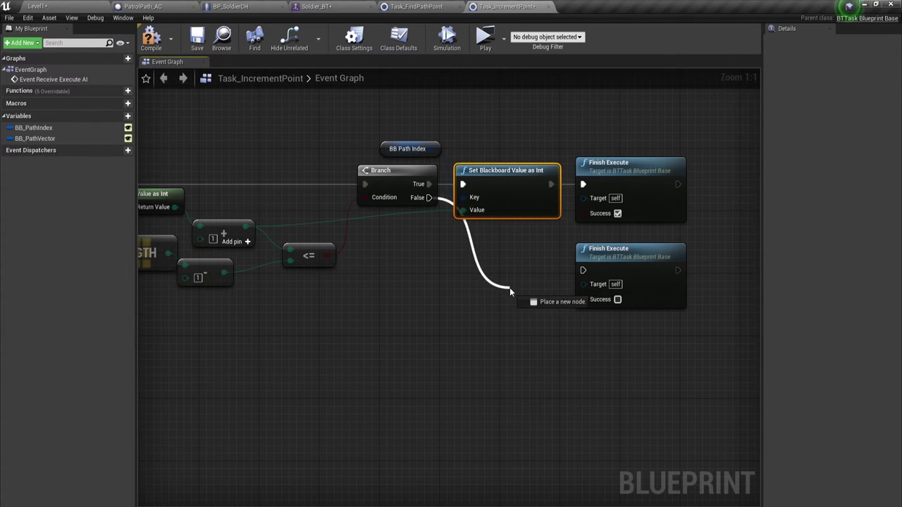
drag(509, 287, 546, 276)
click(548, 259)
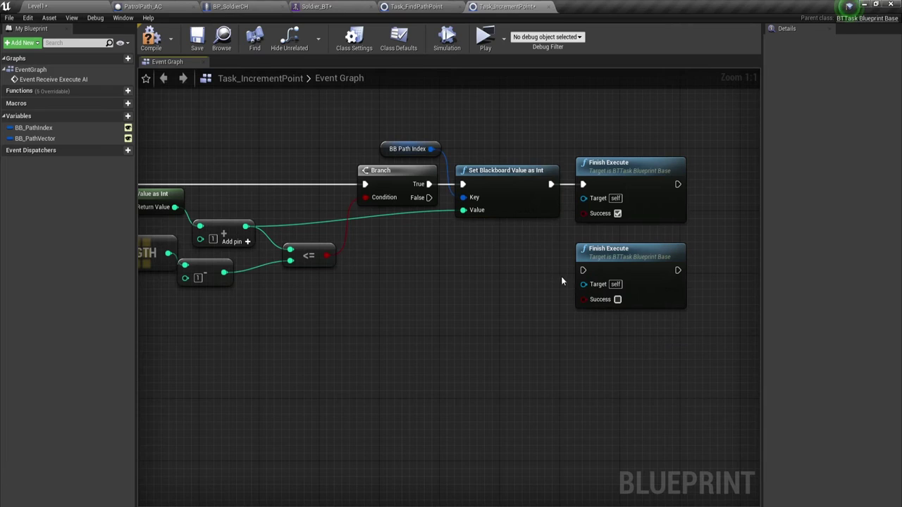
right_drag(377, 285, 458, 316)
scroll(418, 300, down, 5)
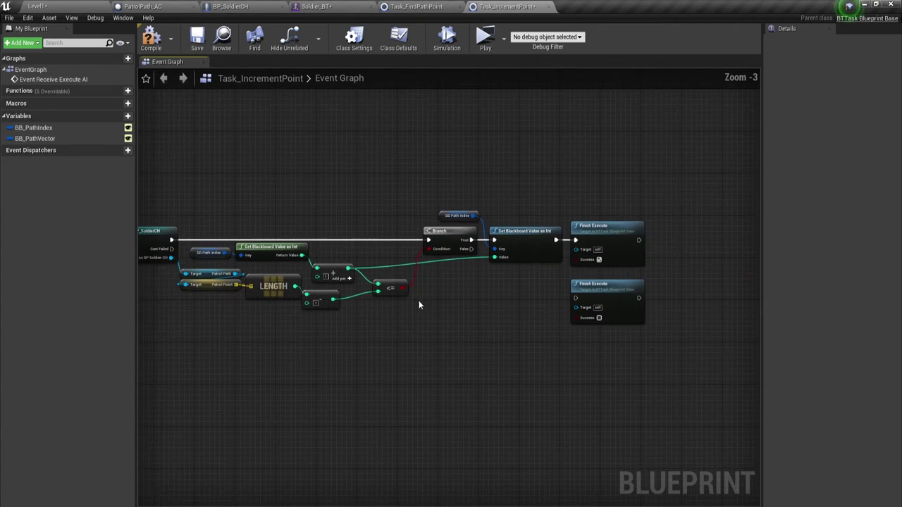
scroll(418, 300, up, 2)
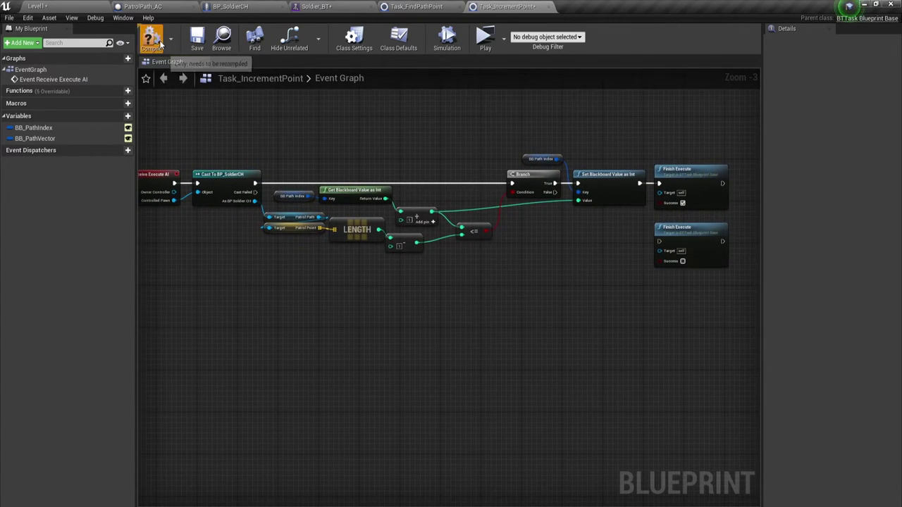
- Save the Task_IncrementPoint blueprint
click(198, 37)
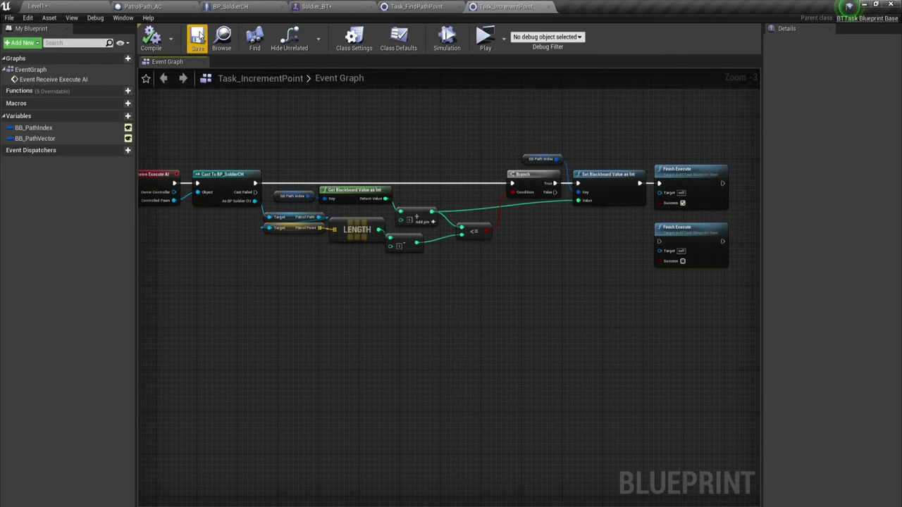
click(35, 138)
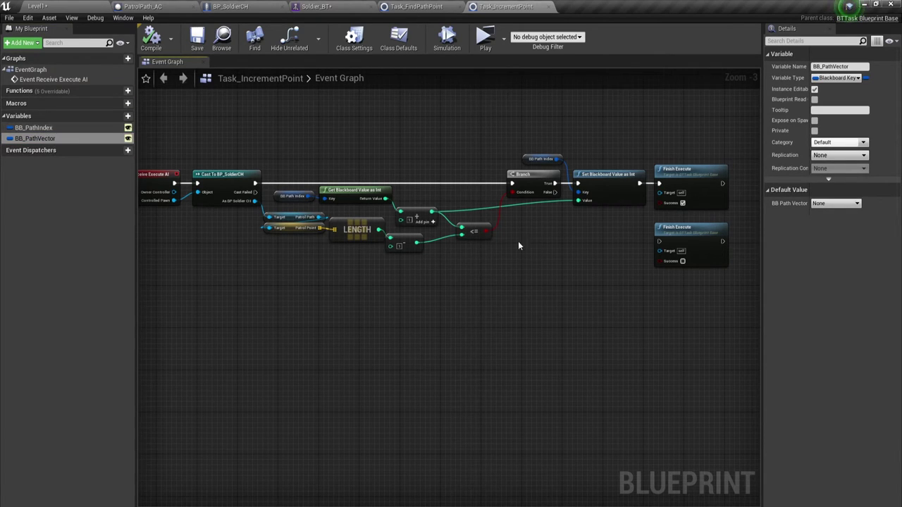
drag(202, 134, 477, 253)
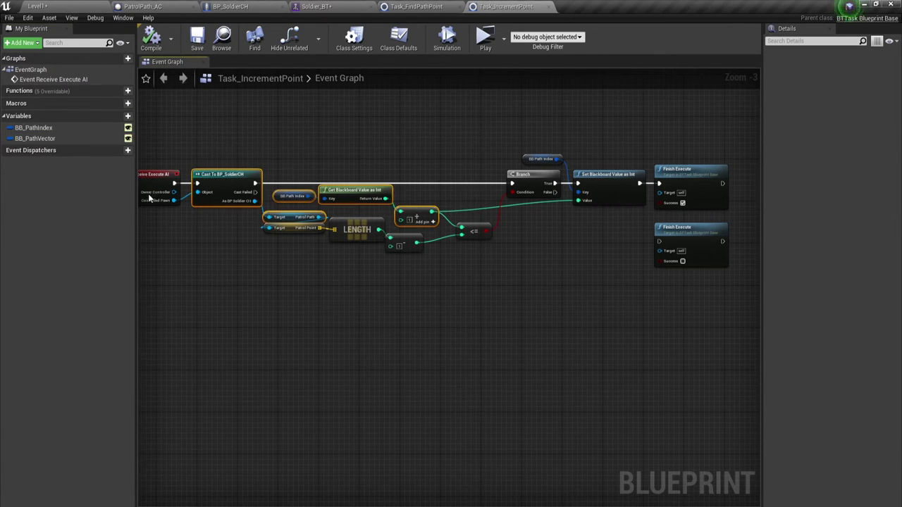
- Delete the unused BB_PathVector variable from My Blueprint, then bring up Soldier_BT
click(35, 138)
right_click(43, 141)
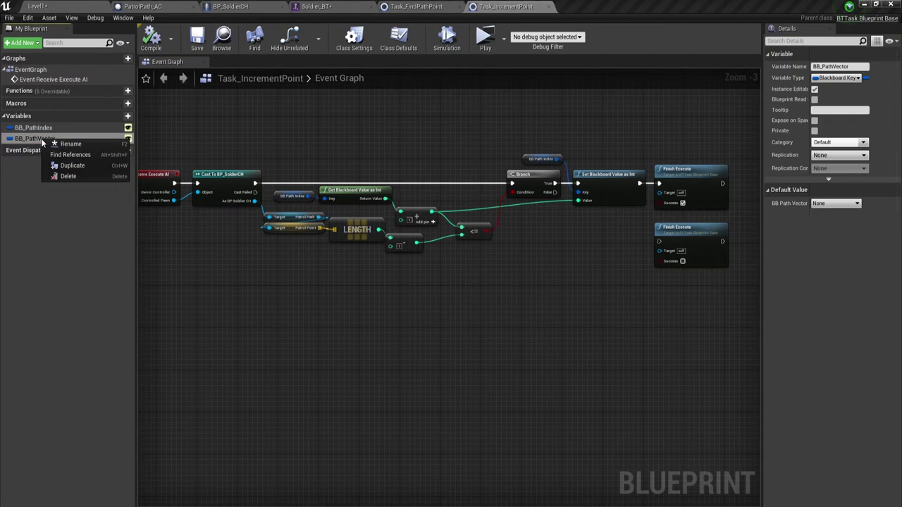
click(60, 174)
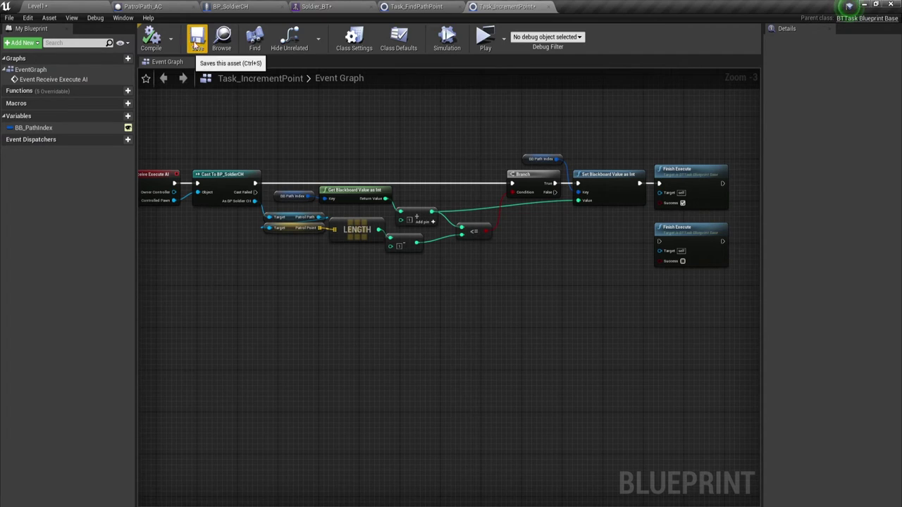
right_drag(560, 236, 602, 241)
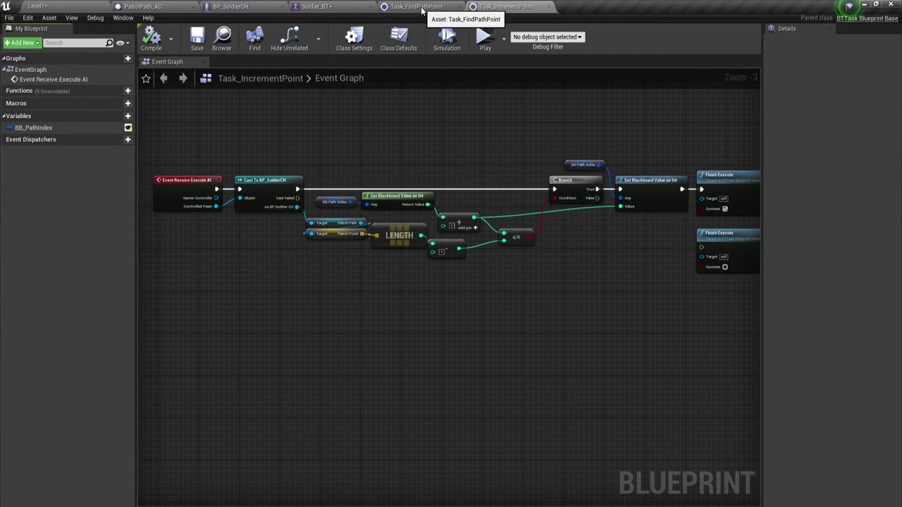
click(318, 6)
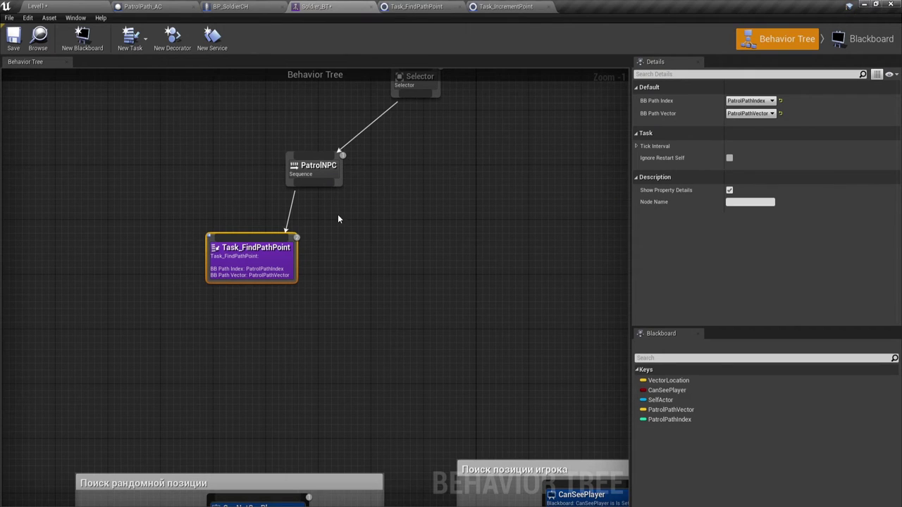
- Add Task_IncrementPoint beside Task_FindPathPoint under PatrolNPC, with BB Path Index set to PatrolPathIndex
drag(318, 187, 334, 220)
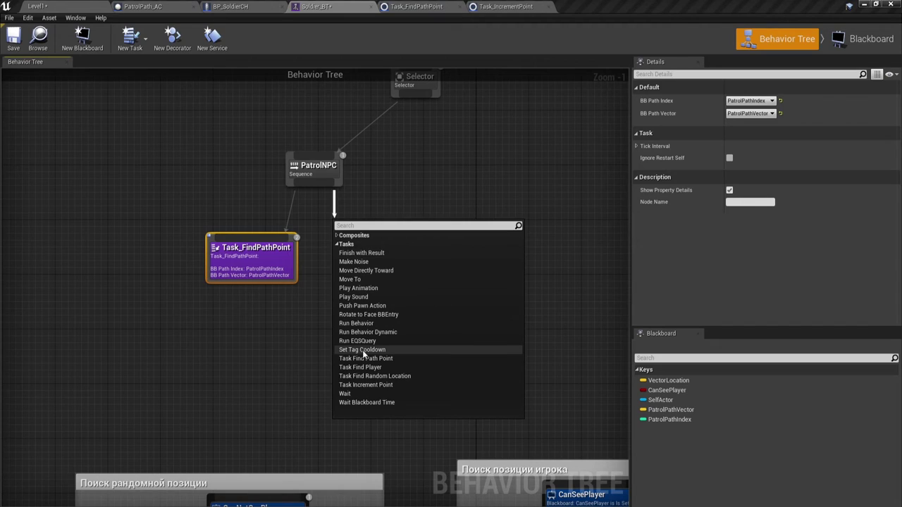
click(366, 385)
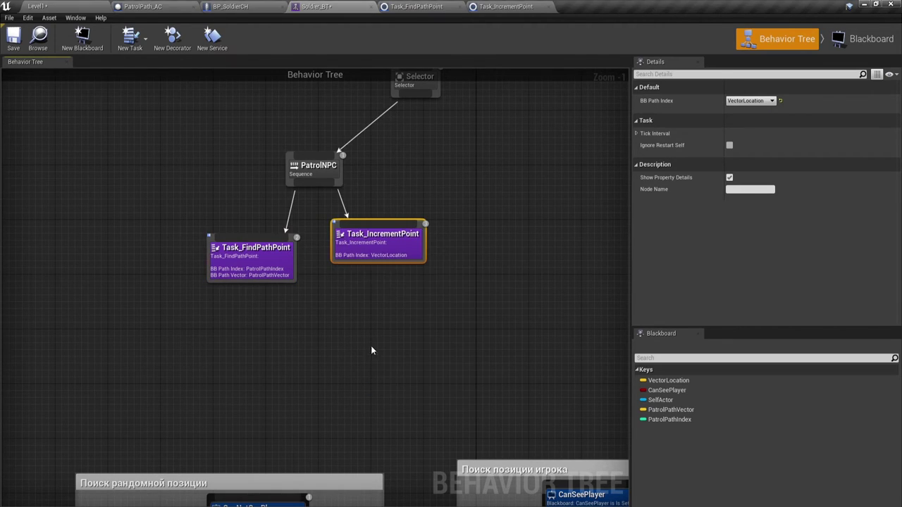
drag(378, 244, 372, 260)
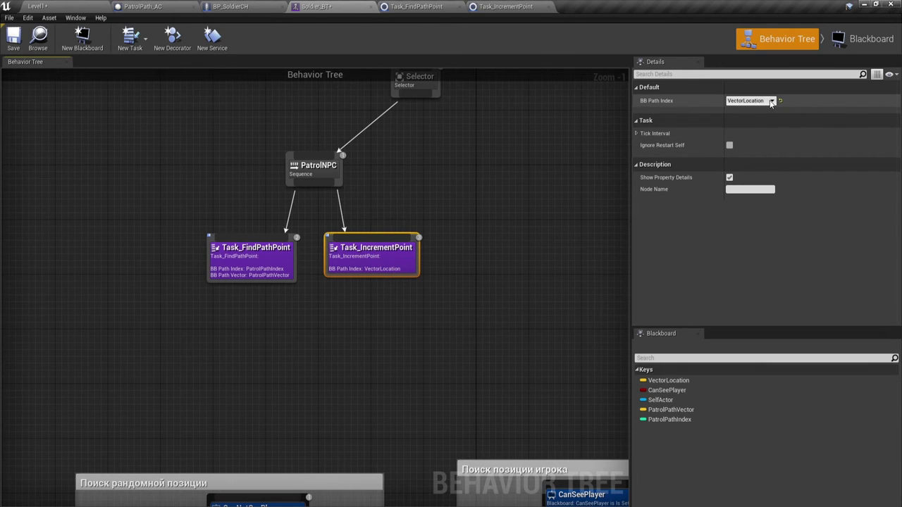
click(770, 103)
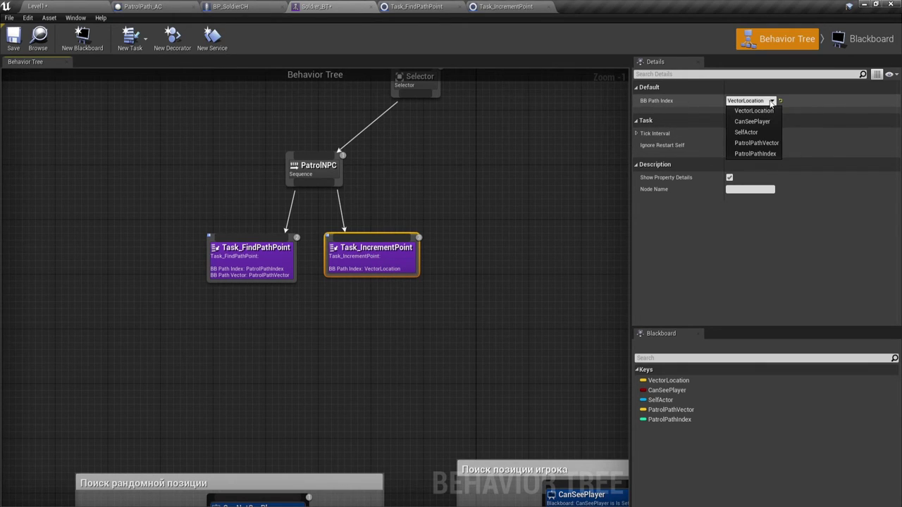
click(750, 153)
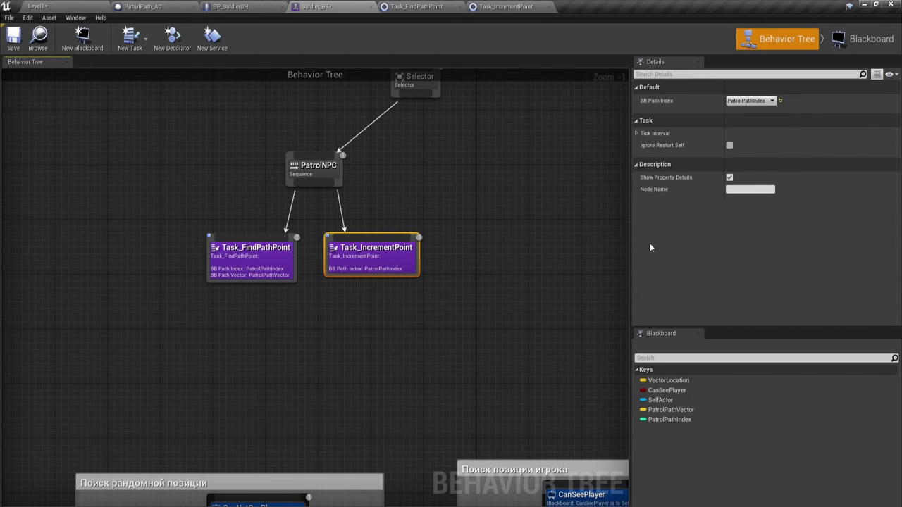
click(491, 274)
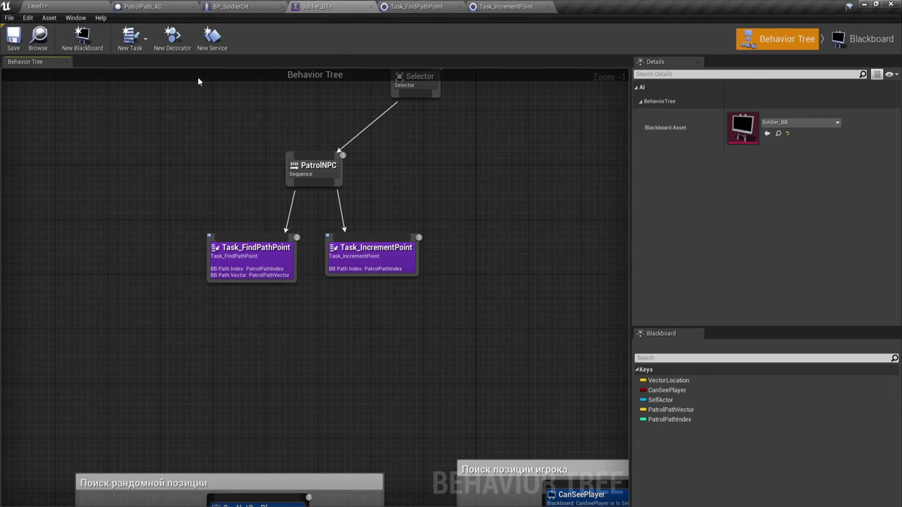
click(48, 17)
click(61, 8)
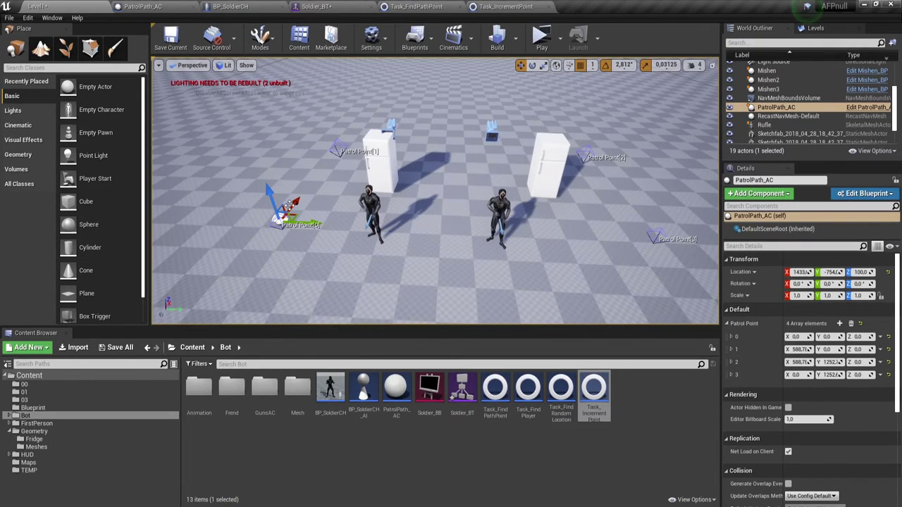
- Save Soldier_BT and all level content, then briefly playtest Level1 in a standalone window
click(315, 6)
key(ctrl+s)
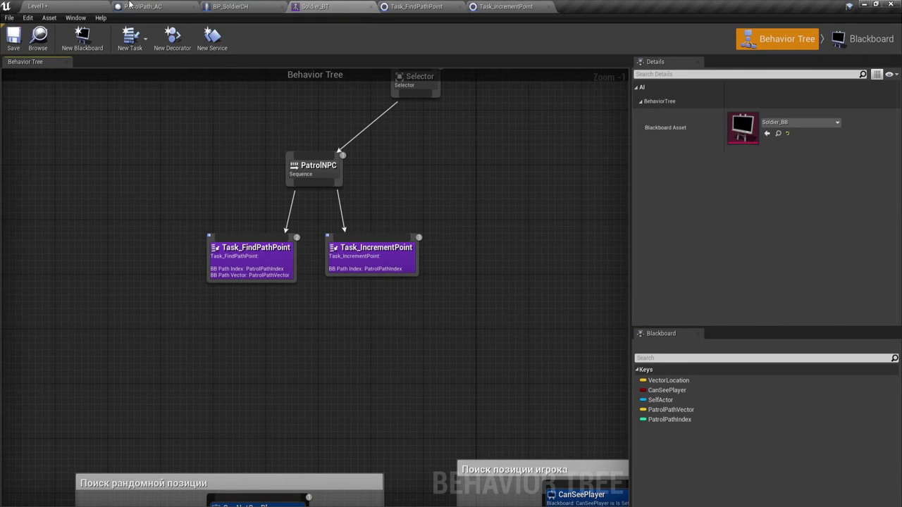
click(63, 5)
click(119, 347)
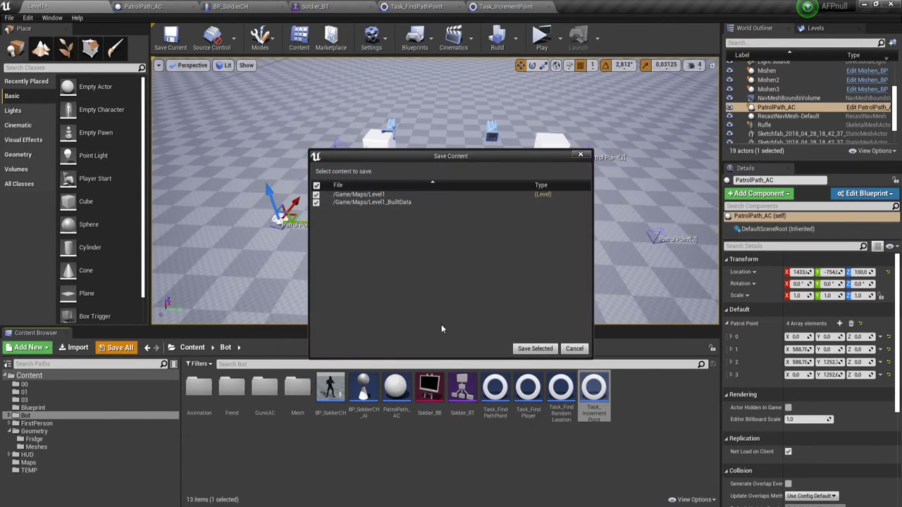
click(533, 347)
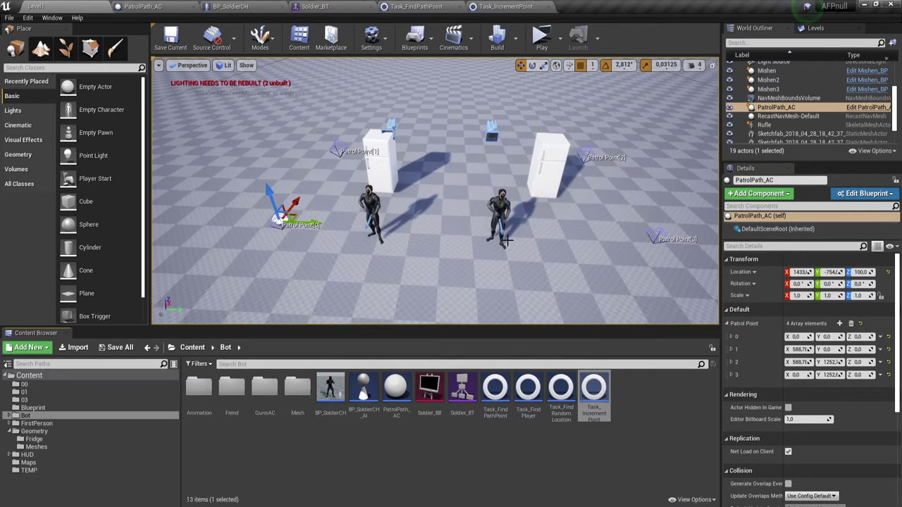
click(540, 36)
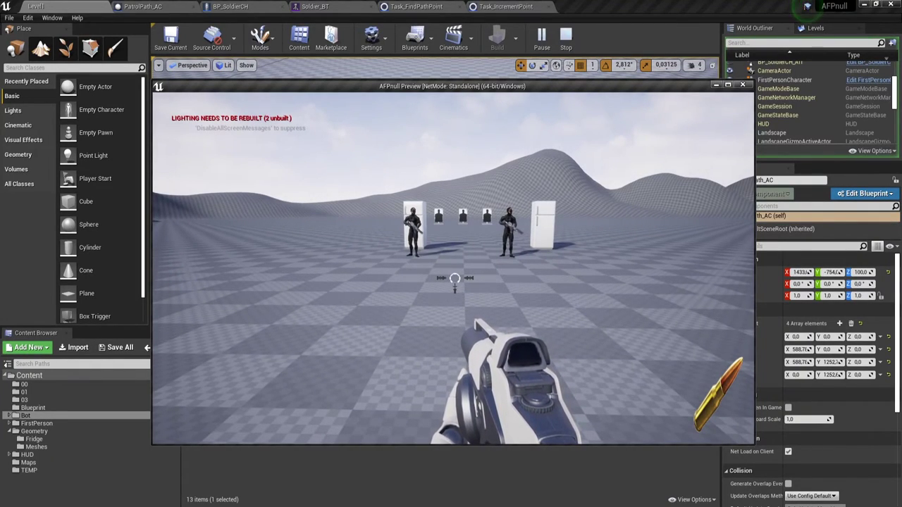
key(Escape)
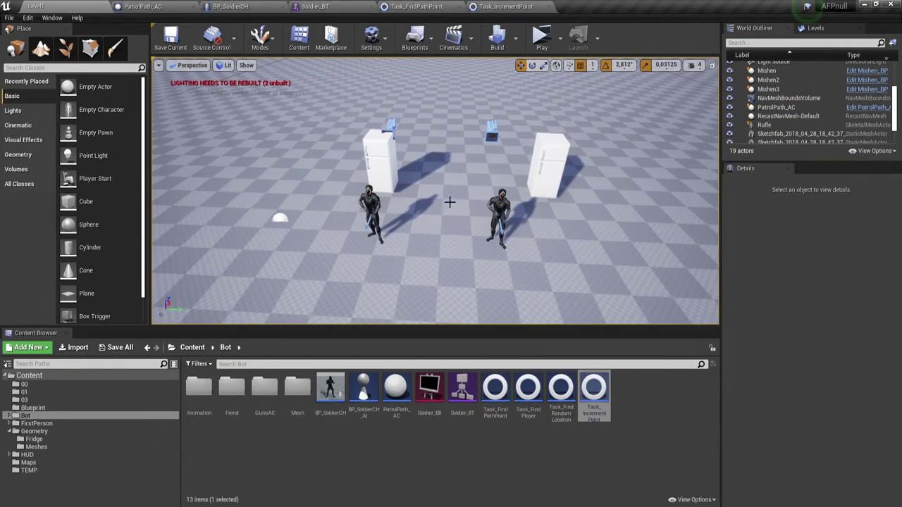
- Back in Soldier_BT, zoom out and drag Task_IncrementPoint lower beneath PatrolNPC
click(506, 7)
click(312, 7)
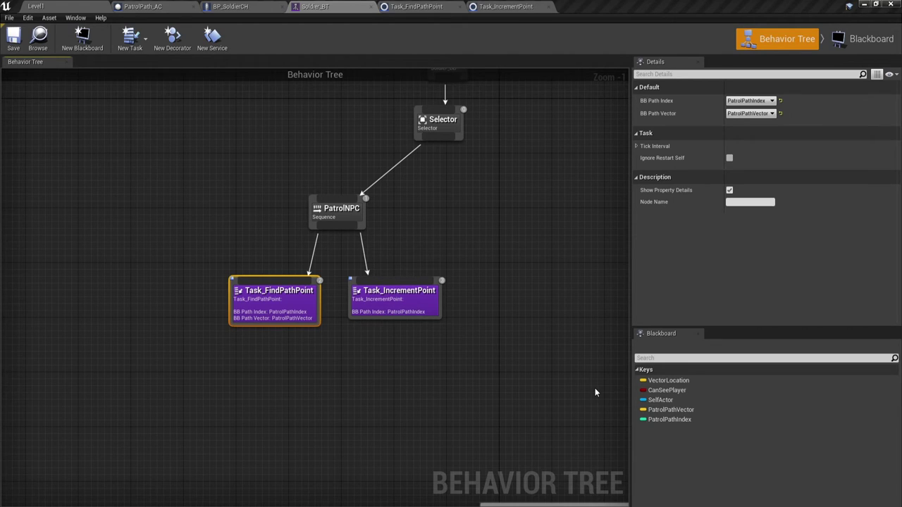
scroll(595, 392, up, 1)
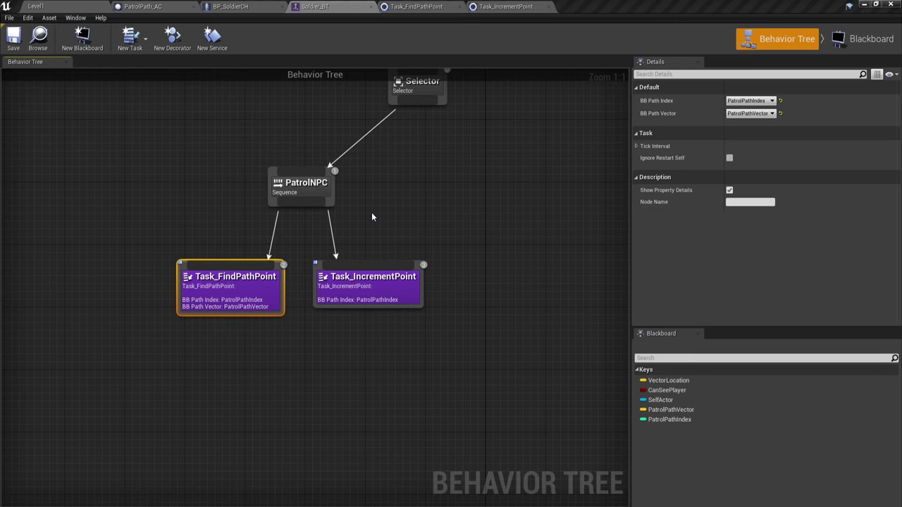
scroll(373, 215, down, 1)
mouse_move(402, 195)
right_down()
mouse_move(377, 188)
mouse_move(323, 211)
right_up()
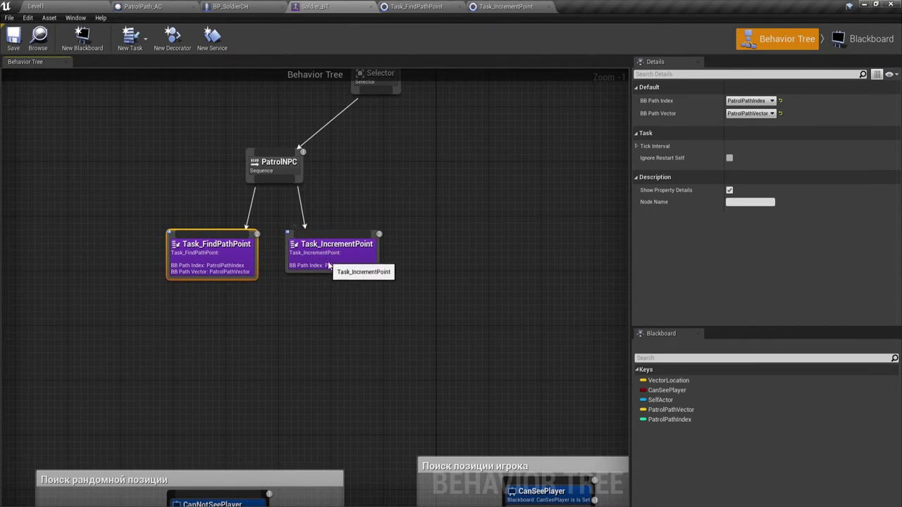
mouse_move(320, 267)
mouse_down()
mouse_move(332, 350)
mouse_move(418, 370)
mouse_up()
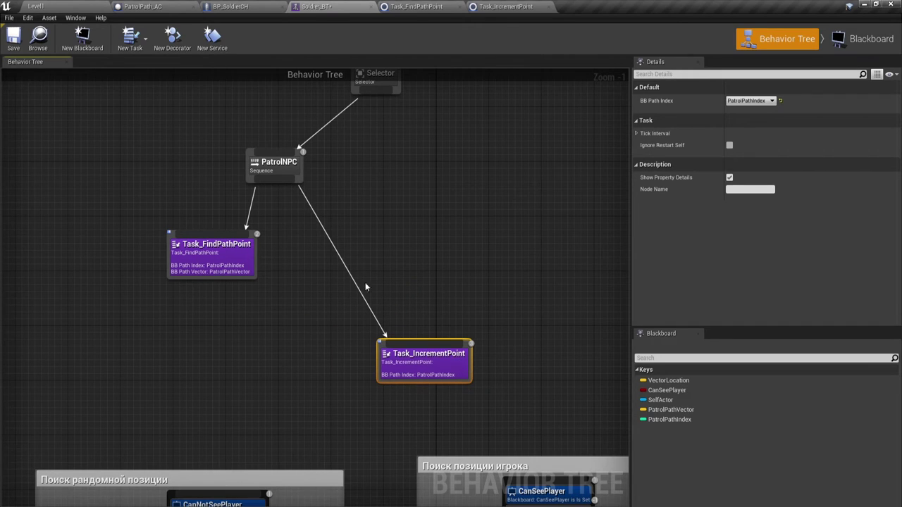
- Add a Selector under PatrolNPC and break PatrolNPC's direct link to Task_IncrementPoint
drag(297, 181, 358, 210)
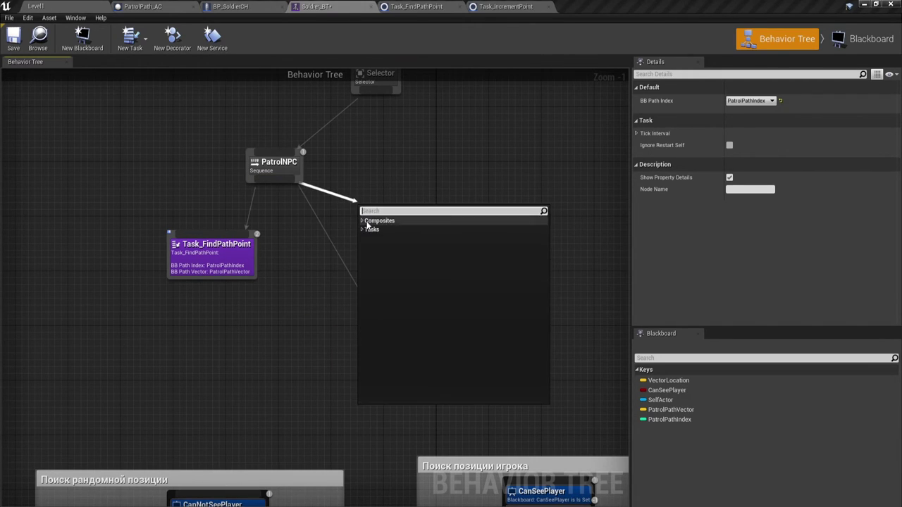
click(379, 220)
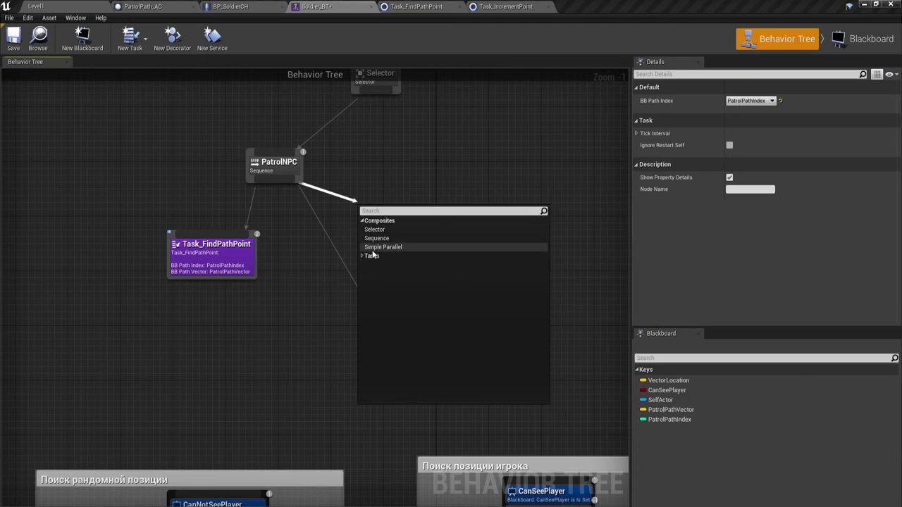
click(375, 229)
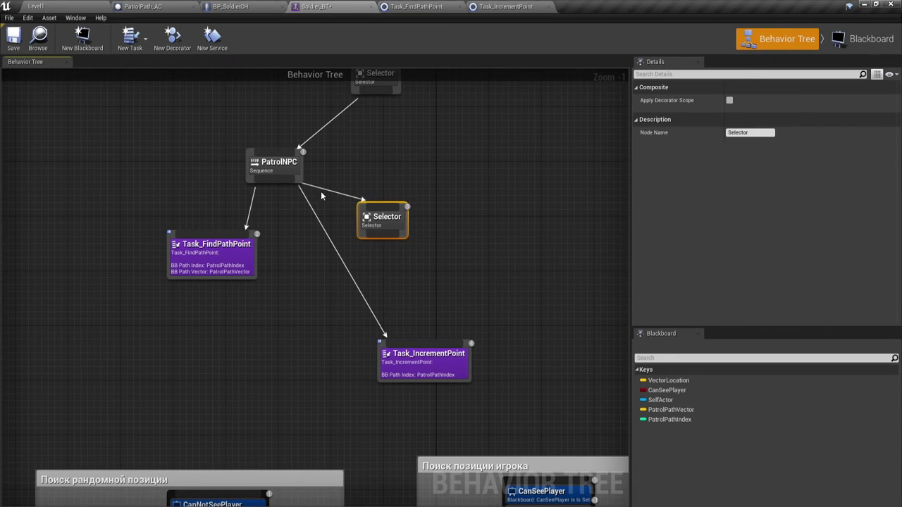
alt+click(352, 269)
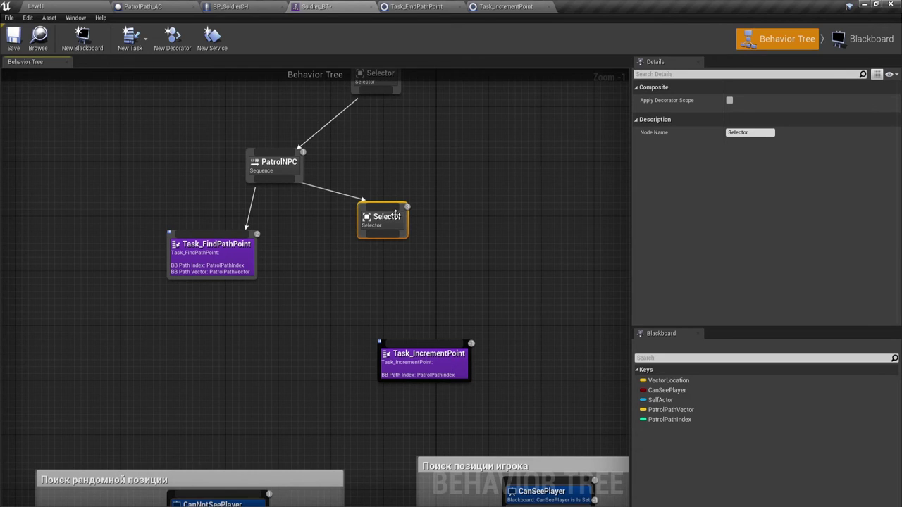
mouse_move(392, 213)
mouse_down()
mouse_move(431, 234)
mouse_move(414, 346)
mouse_up()
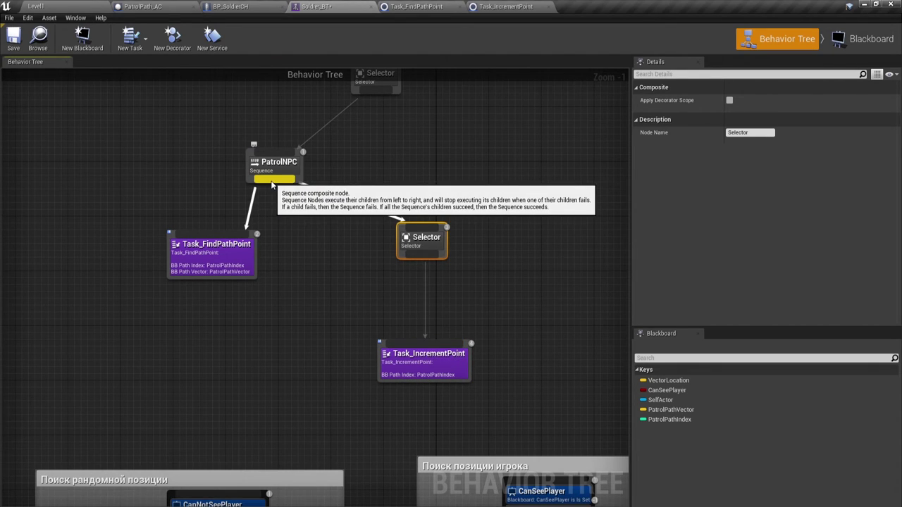
drag(272, 181, 297, 303)
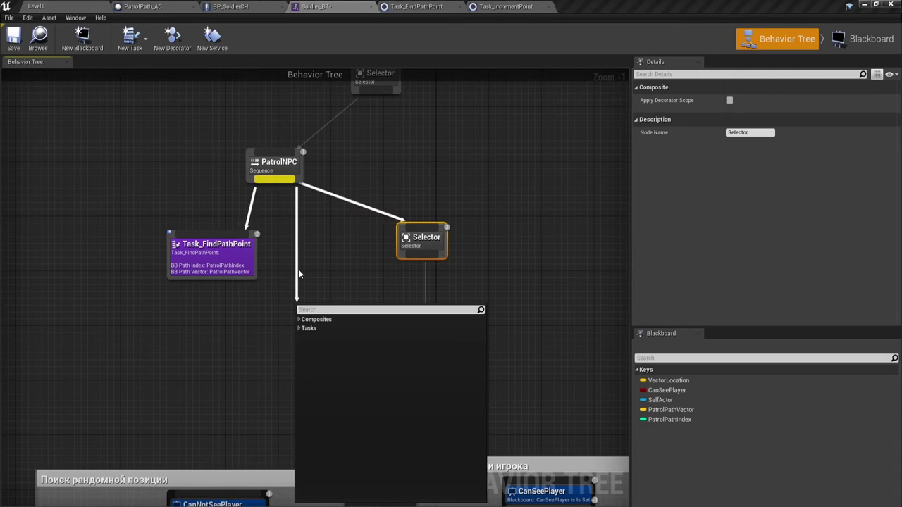
- Add a Move To task under PatrolNPC with its Blackboard Key set to PatrolPathVector
click(299, 319)
click(299, 319)
click(300, 327)
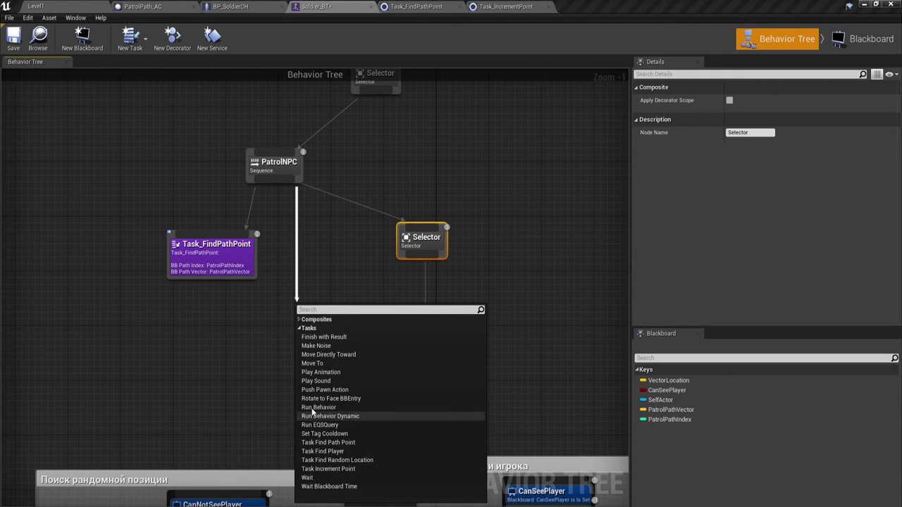
click(312, 364)
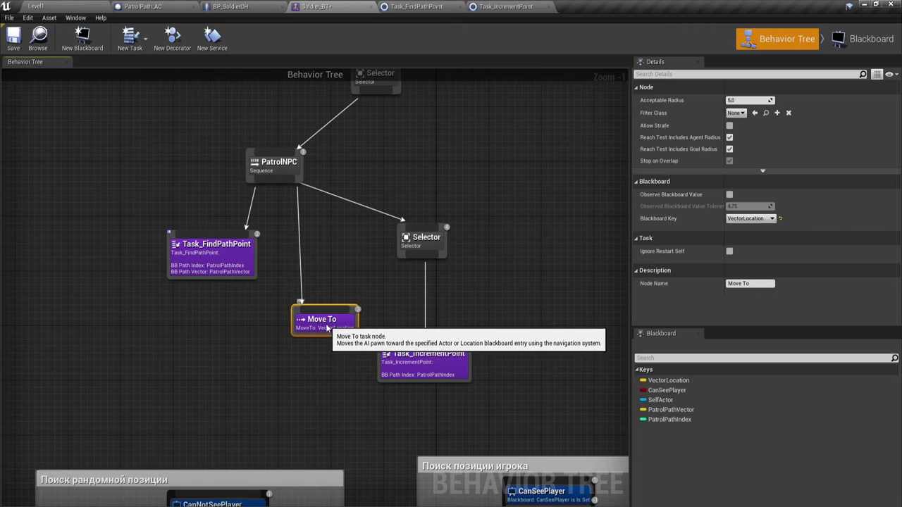
click(749, 219)
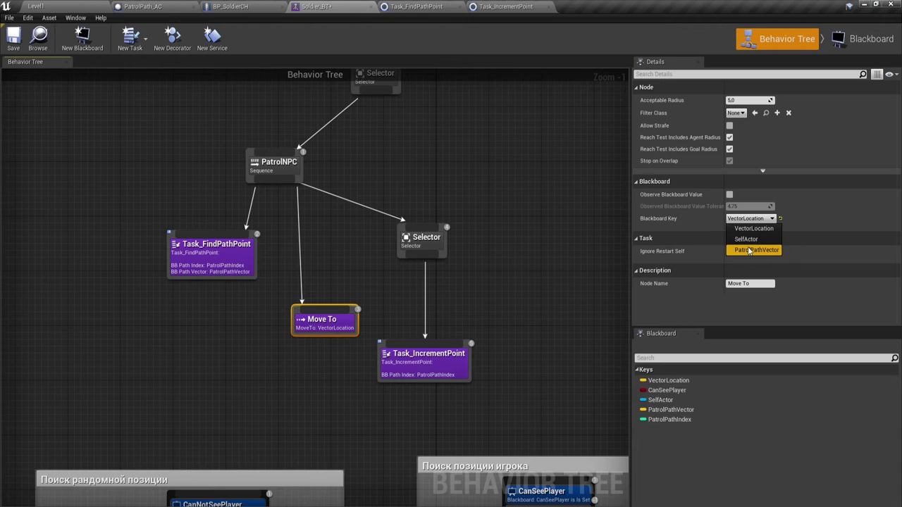
click(748, 250)
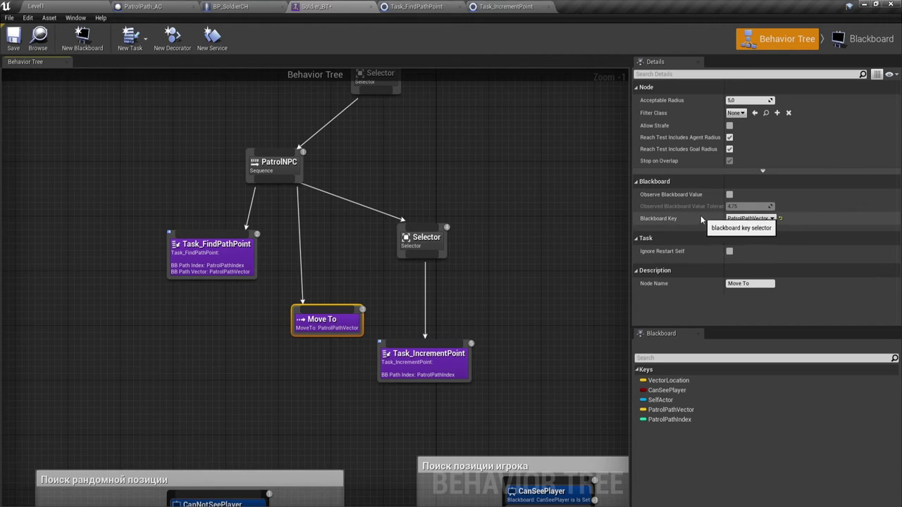
- Place Move To beside Task_FindPathPoint, tuck Task_IncrementPoint under the Selector, and save Soldier_BT
drag(302, 308, 283, 233)
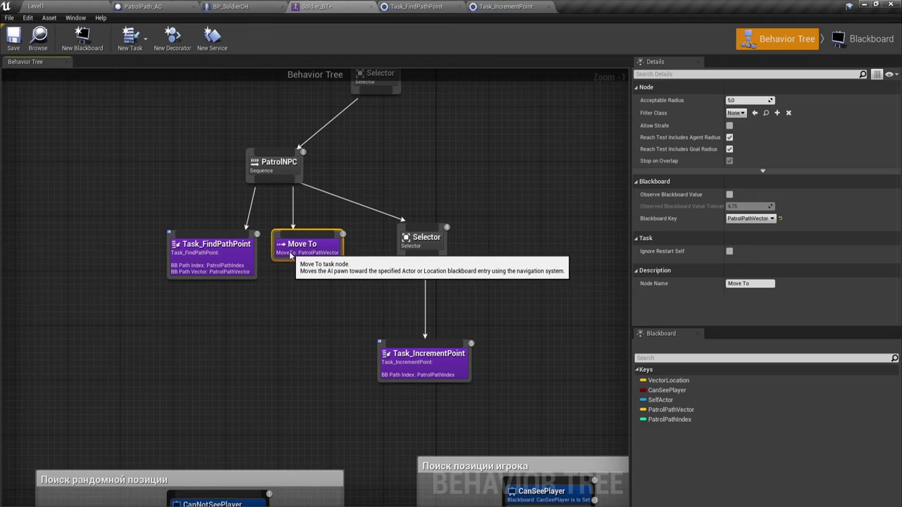
drag(421, 371, 401, 334)
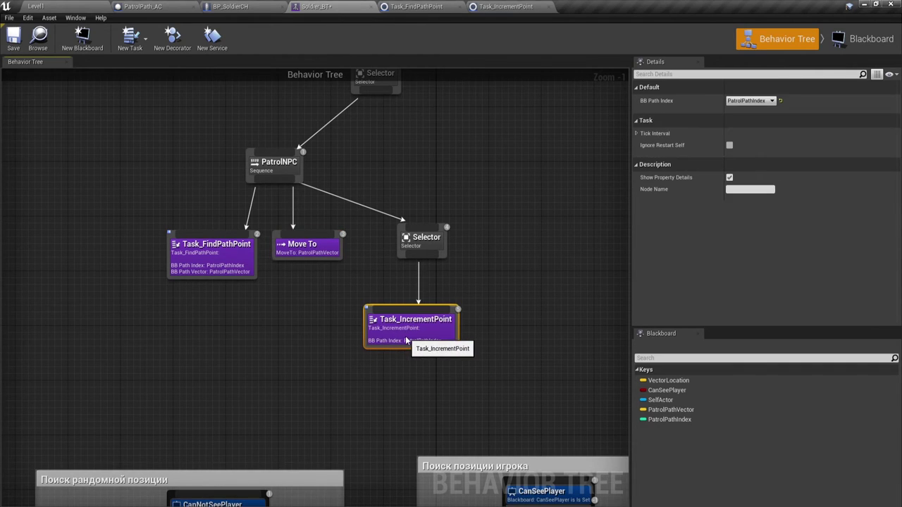
click(11, 35)
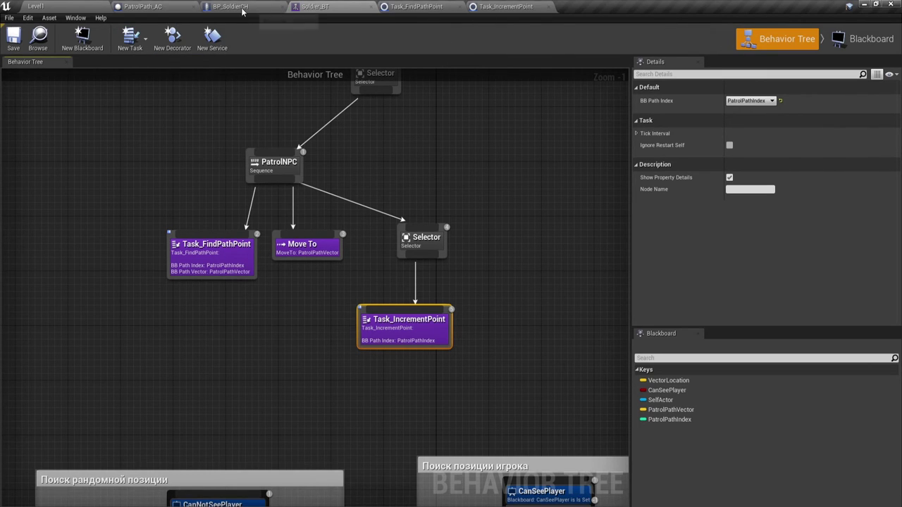
- Switch to Level1, play-test it while walking back to watch the soldiers patrol, then stop
click(76, 7)
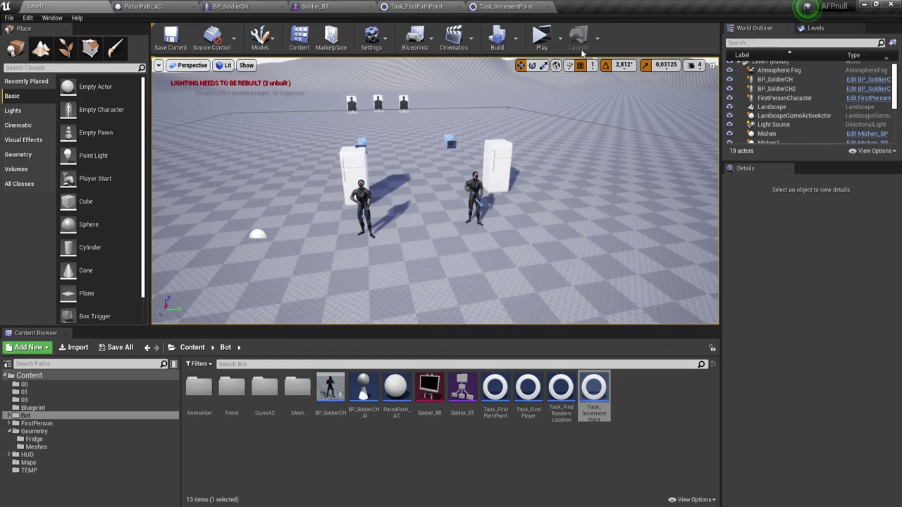
click(541, 37)
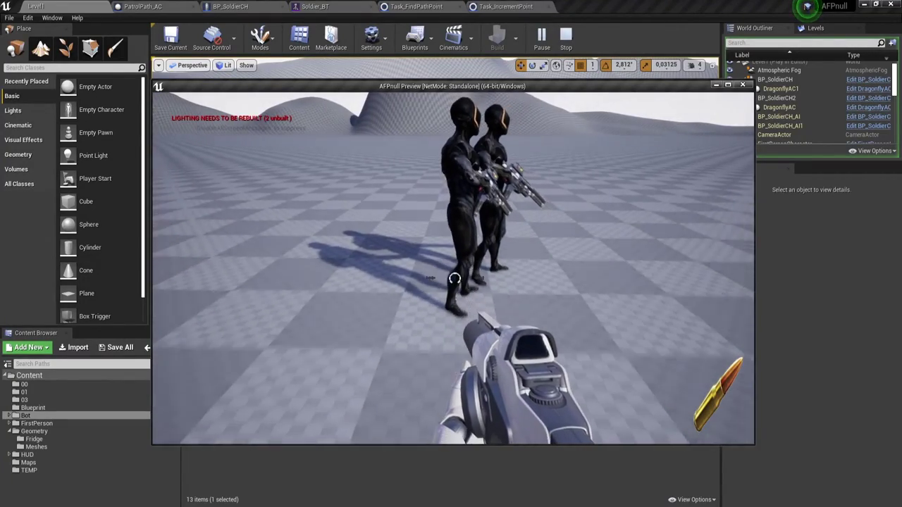
key(s)
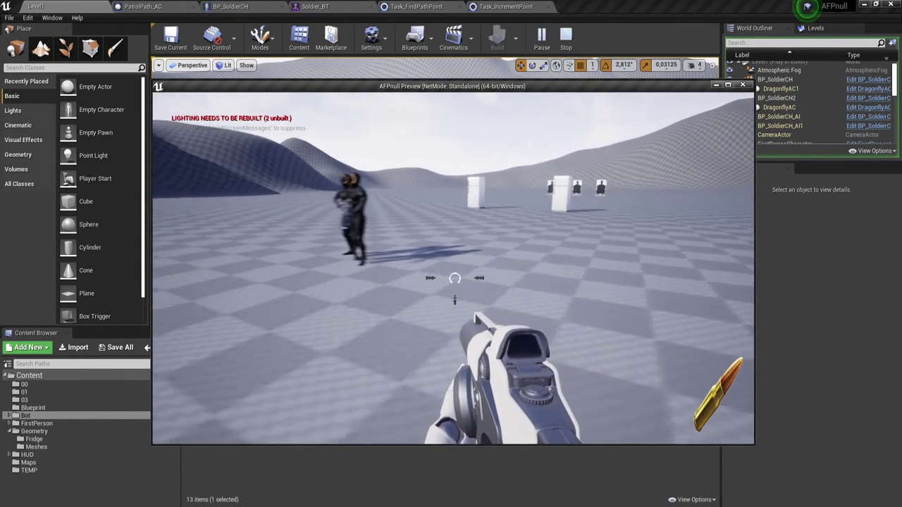
key(Escape)
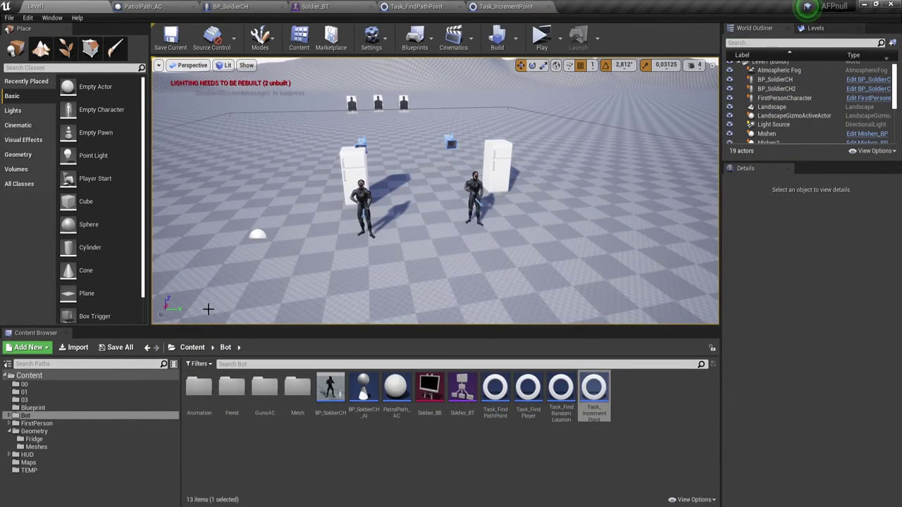
right_drag(412, 247, 387, 255)
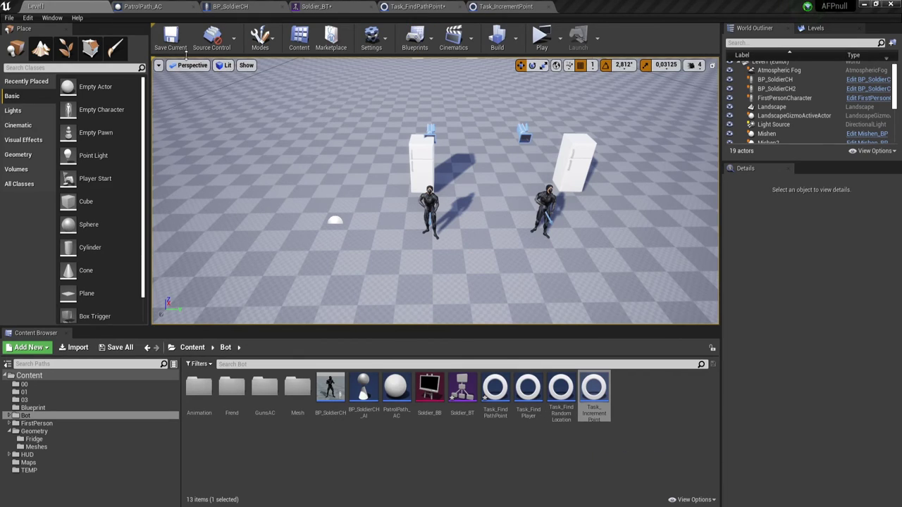
- In the Task_FindPathPoint event graph, delete the GET array node
click(418, 9)
mouse_move(293, 109)
right_down()
mouse_move(423, 138)
mouse_move(556, 138)
right_up()
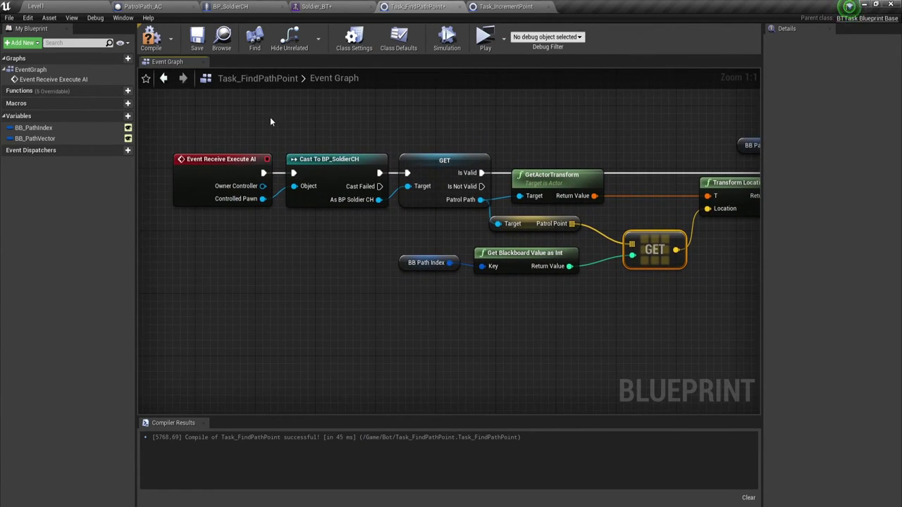
drag(245, 118, 462, 149)
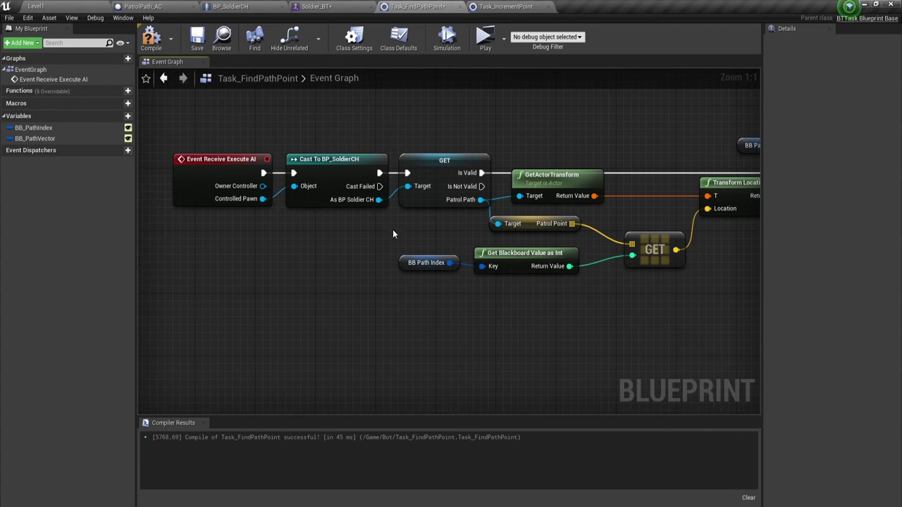
right_drag(448, 243, 268, 231)
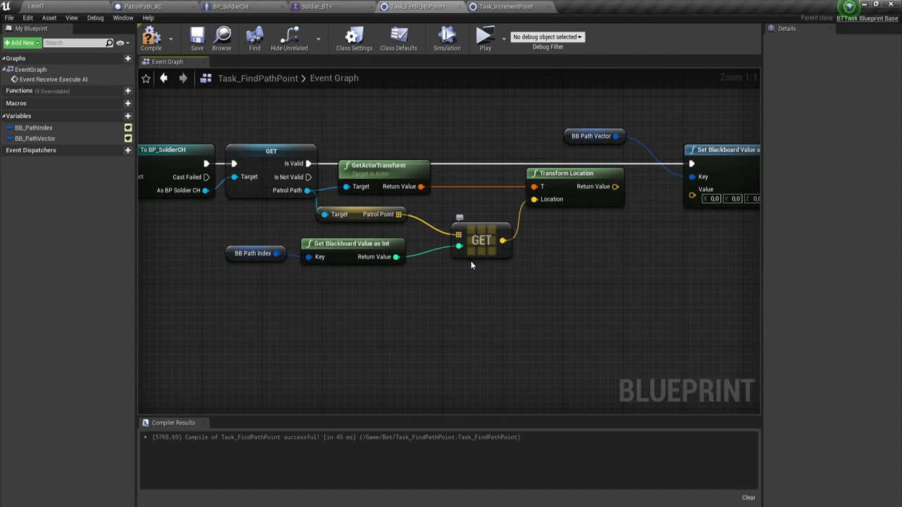
click(475, 239)
key(Delete)
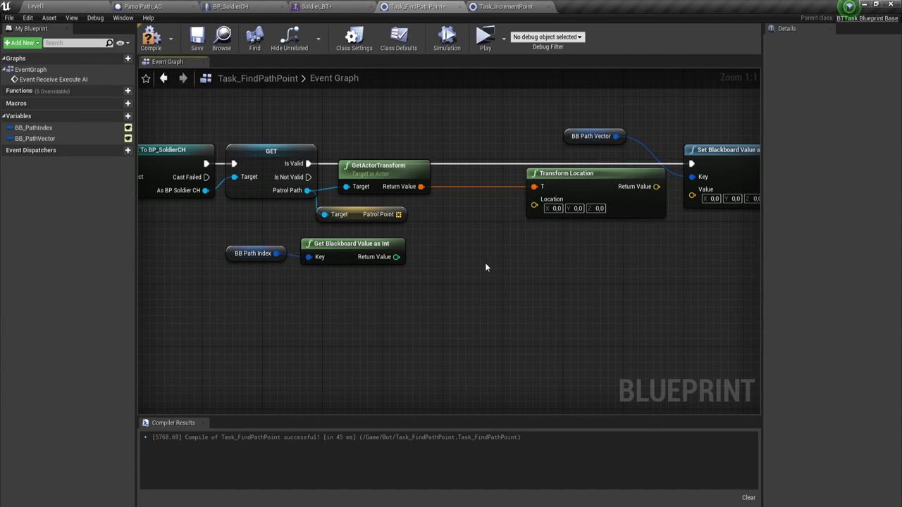
- Rebuild a Get (a copy) node from Patrol Point, wired to the path index and Set Blackboard Value
drag(398, 215, 454, 250)
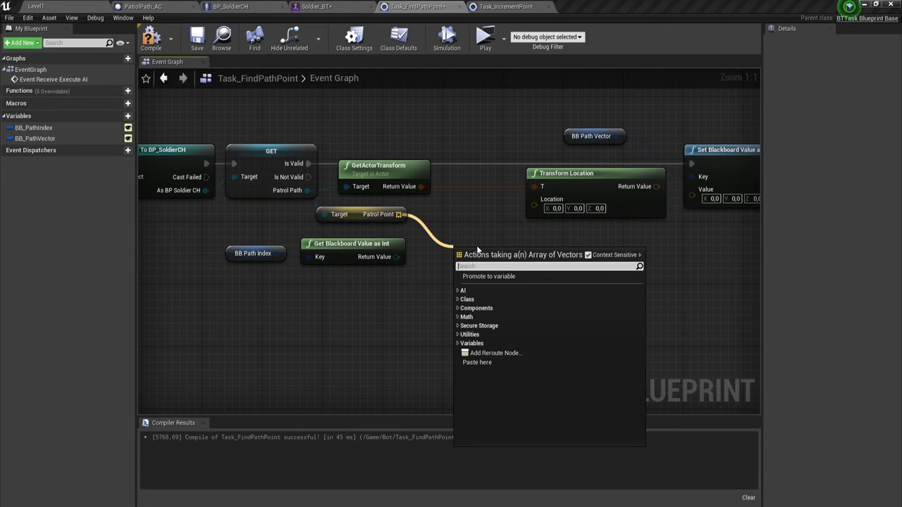
text(get)
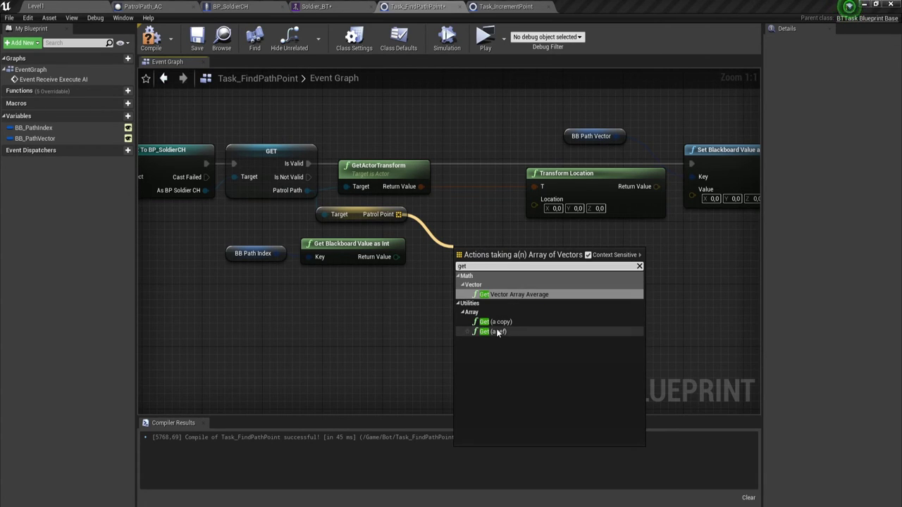
click(496, 322)
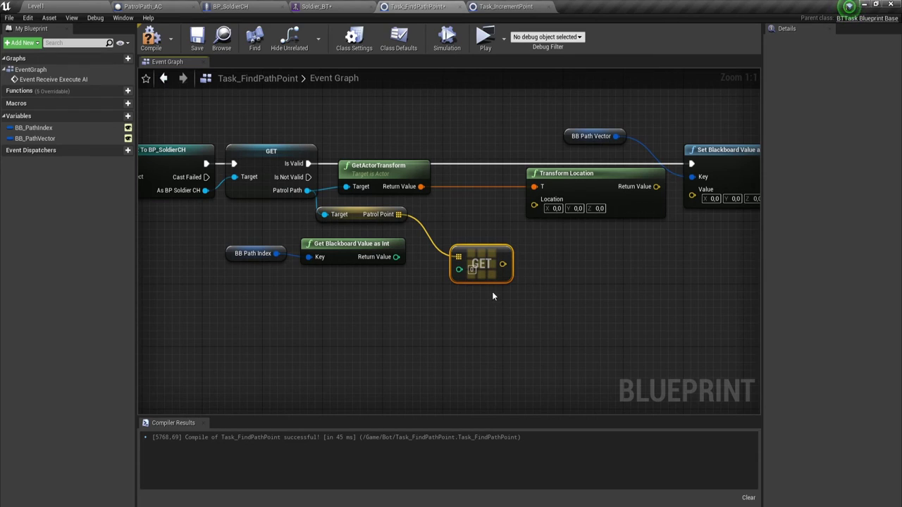
drag(458, 269, 396, 257)
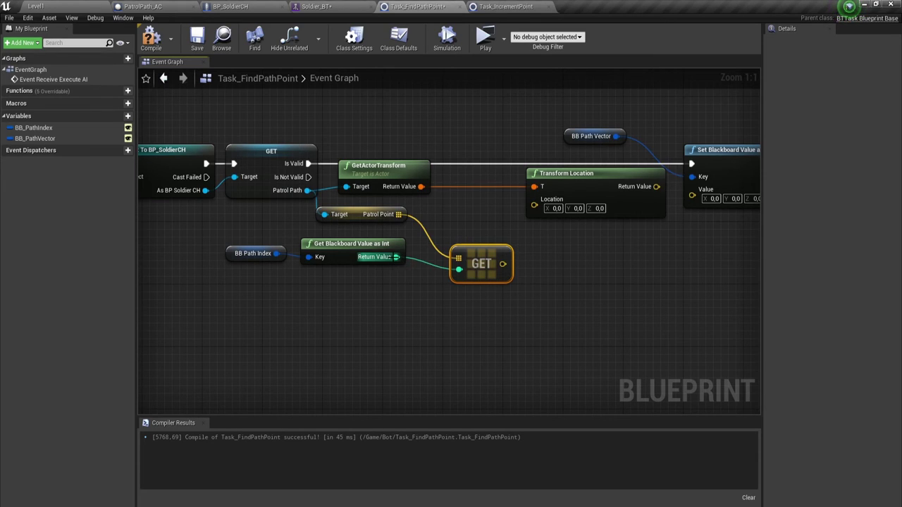
mouse_move(487, 250)
mouse_down()
mouse_move(471, 226)
mouse_move(537, 201)
mouse_up()
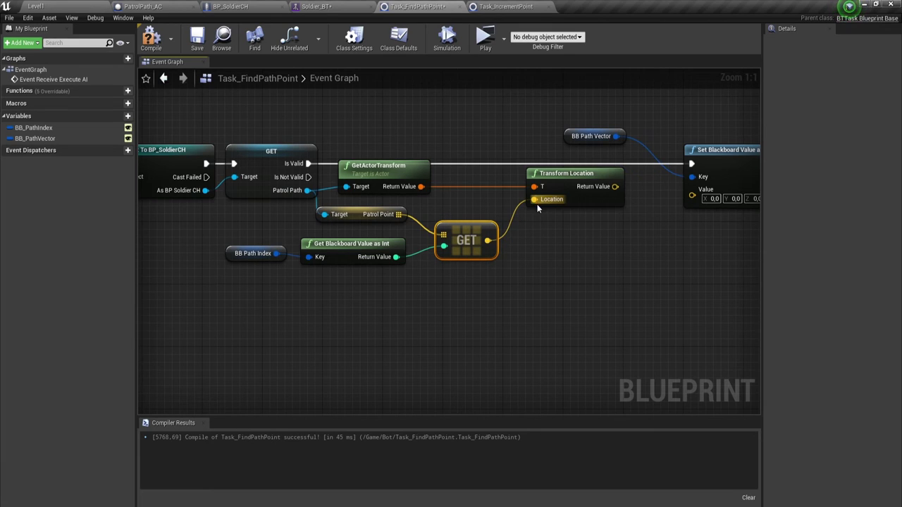
right_drag(536, 201, 507, 199)
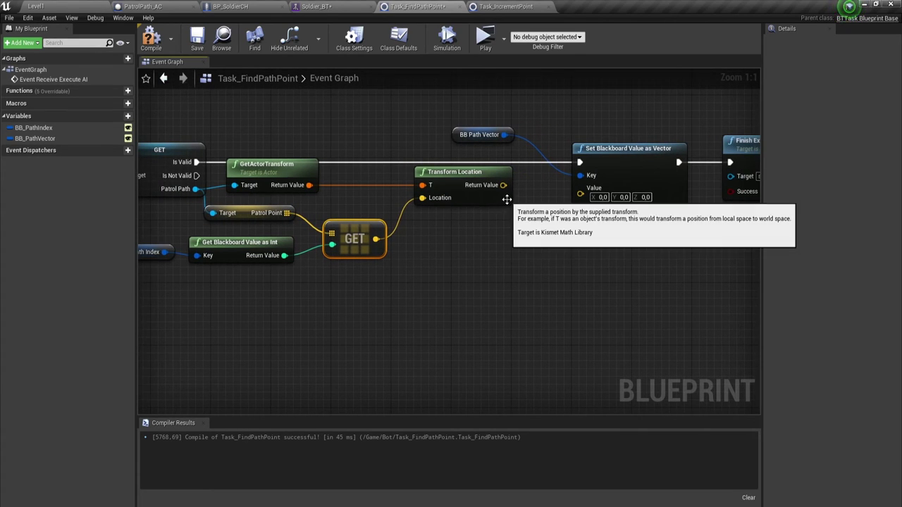
mouse_move(503, 185)
mouse_down()
mouse_move(581, 197)
mouse_move(580, 188)
mouse_up()
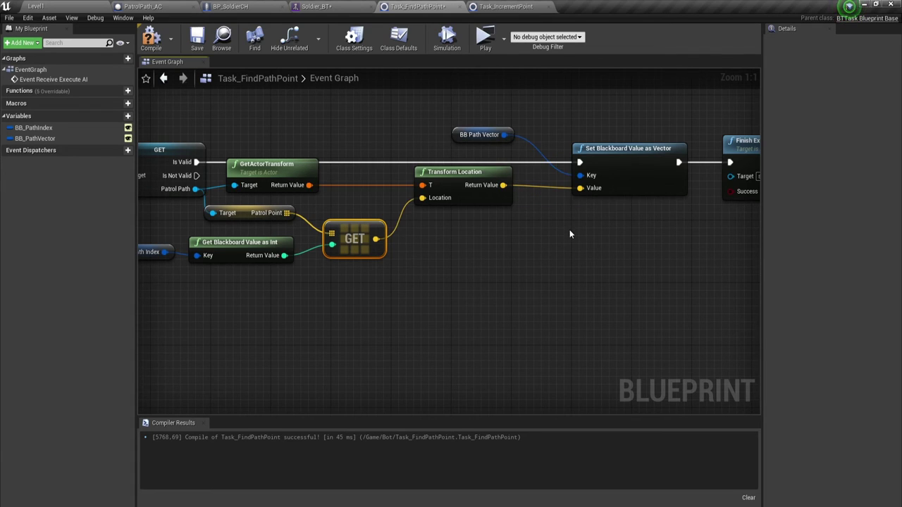
mouse_move(586, 220)
right_down()
mouse_move(387, 220)
mouse_move(505, 218)
right_up()
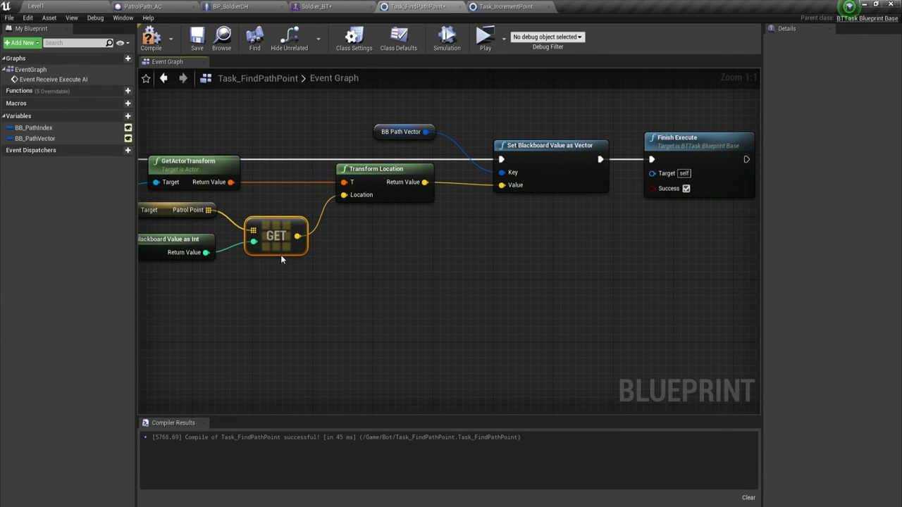
- Delete the GET node, undo the deletion to restore it, and compile the blueprint
key(Delete)
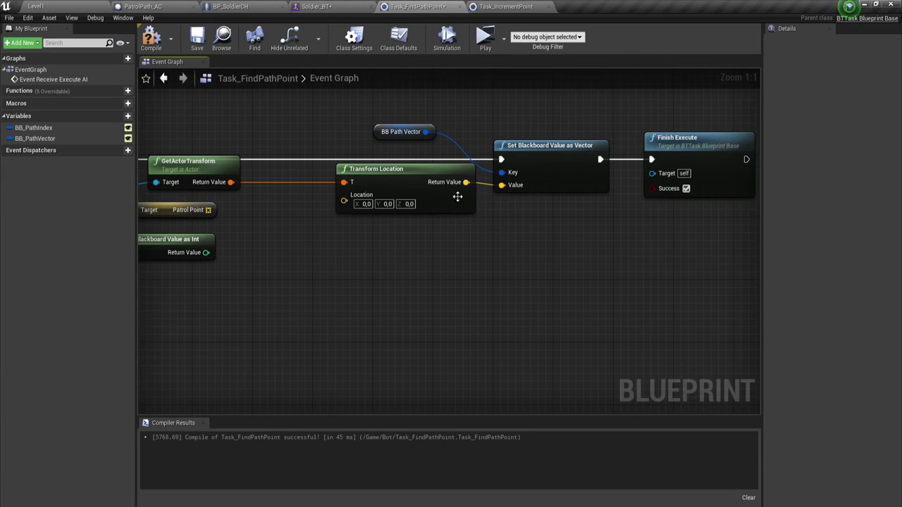
key(ctrl+z)
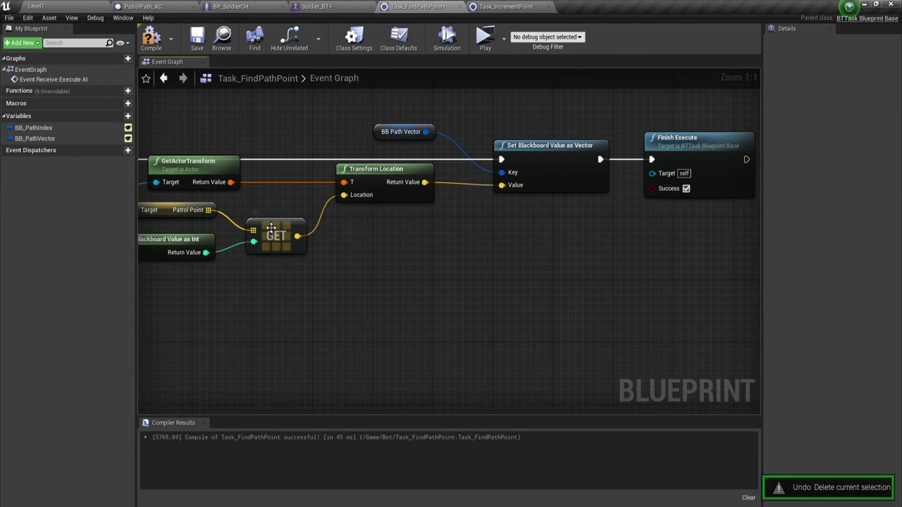
click(150, 38)
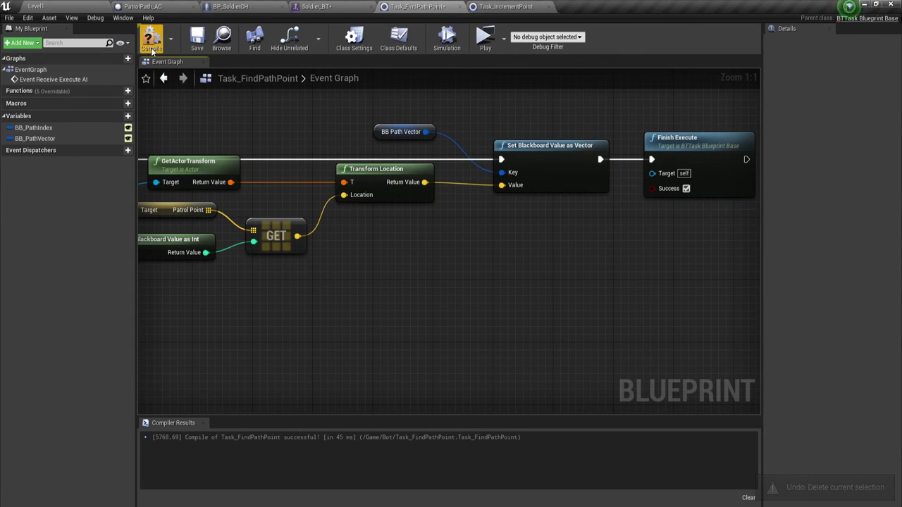
click(197, 39)
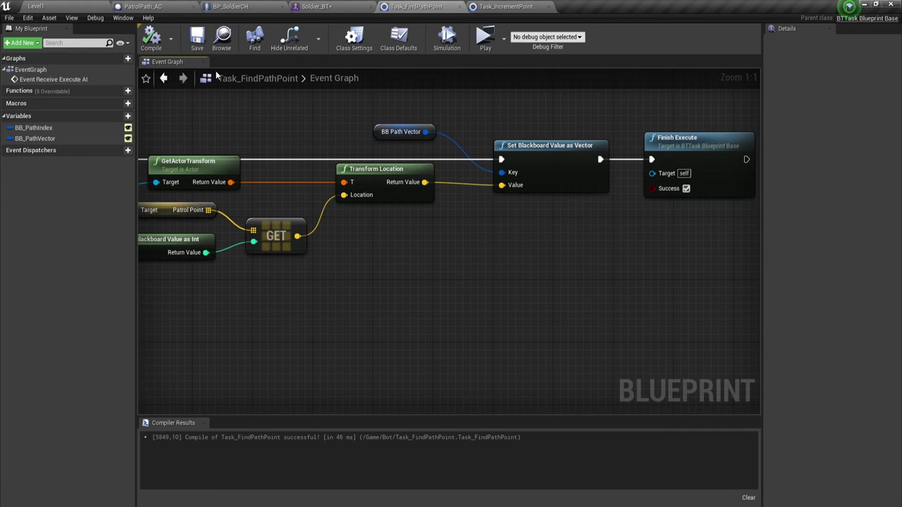
- Playtest the level, walking forward toward the fridges and soldiers to watch them patrol, then stop
click(486, 39)
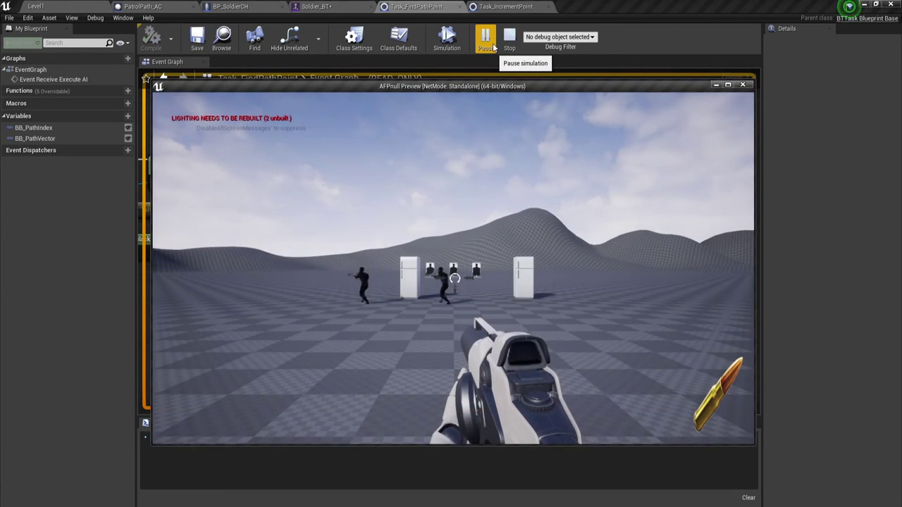
key(w)
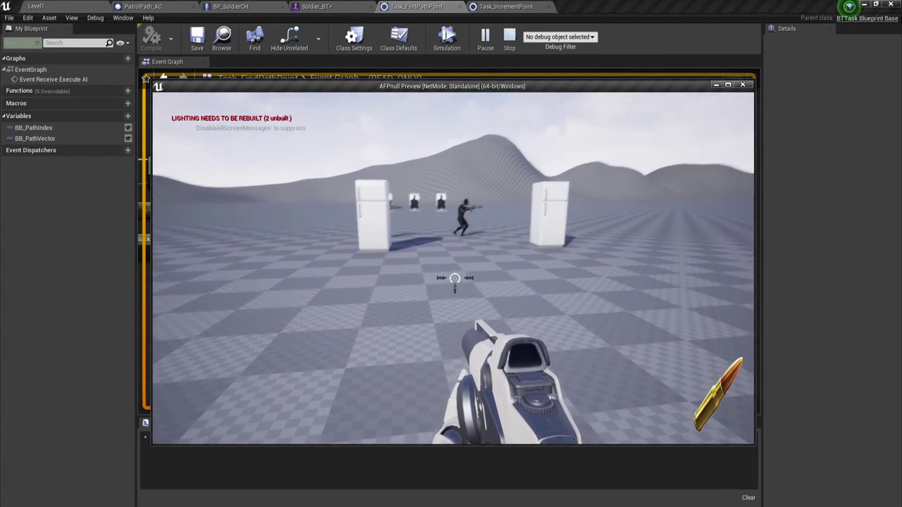
mouse_move(454, 278)
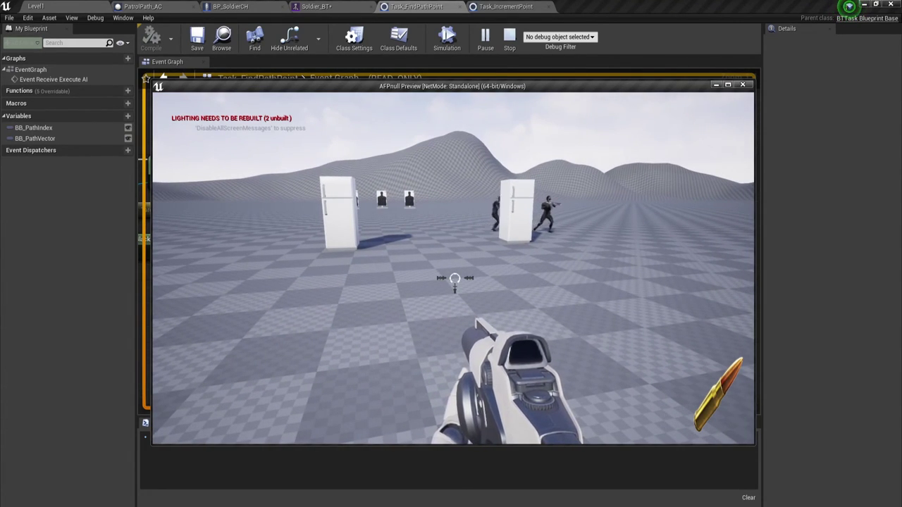
key(w)
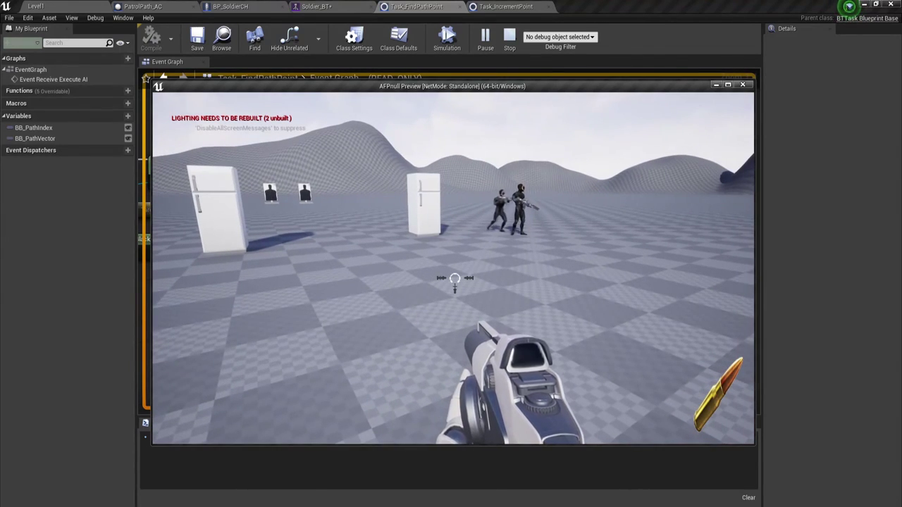
key(w)
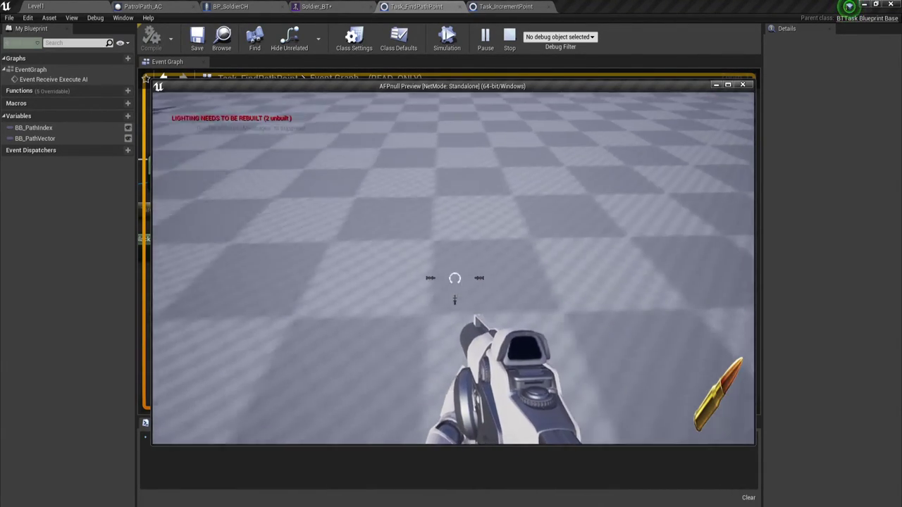
key(Escape)
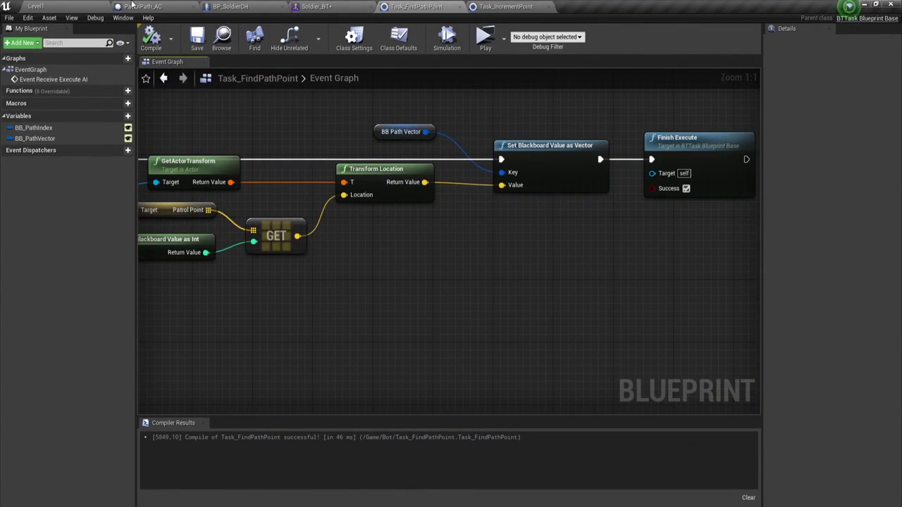
- Return to the Level1 map editor and scroll down the Content Browser
click(134, 6)
click(35, 6)
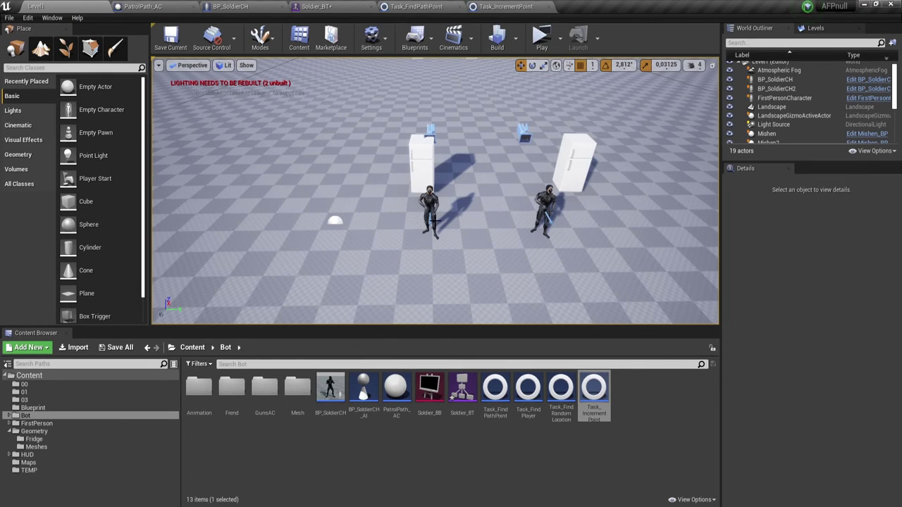
scroll(434, 221, down, 3)
scroll(435, 221, down, 3)
scroll(435, 221, down, 3)
- Drag PatrolPath_AC from the Content Browser into the level as a new PatrolPath_AC2 actor
scroll(435, 220, down, 2)
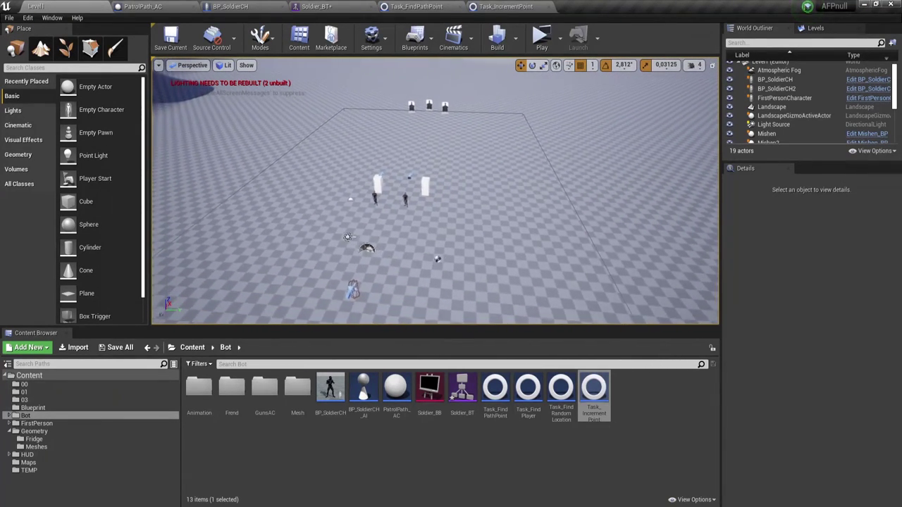
scroll(434, 220, down, 1)
mouse_move(396, 390)
mouse_down()
mouse_move(529, 185)
mouse_move(564, 155)
mouse_move(563, 195)
mouse_up()
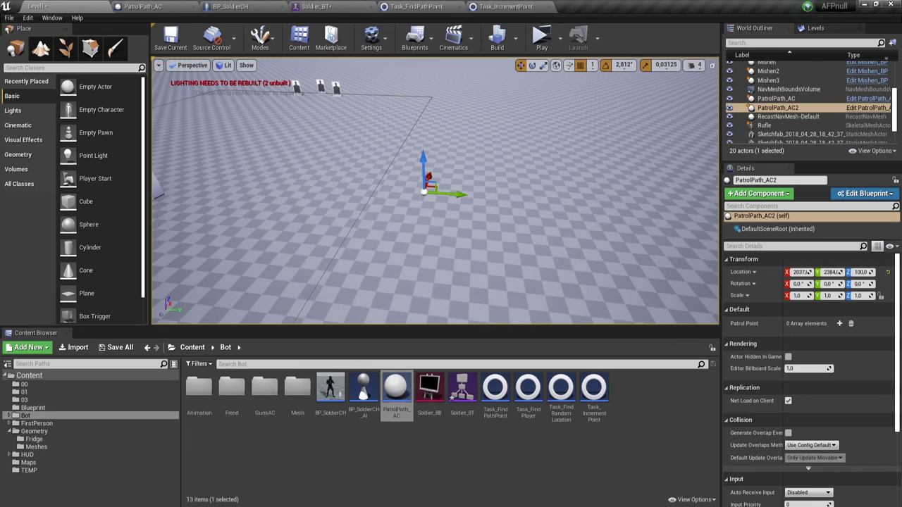
drag(435, 197, 395, 198)
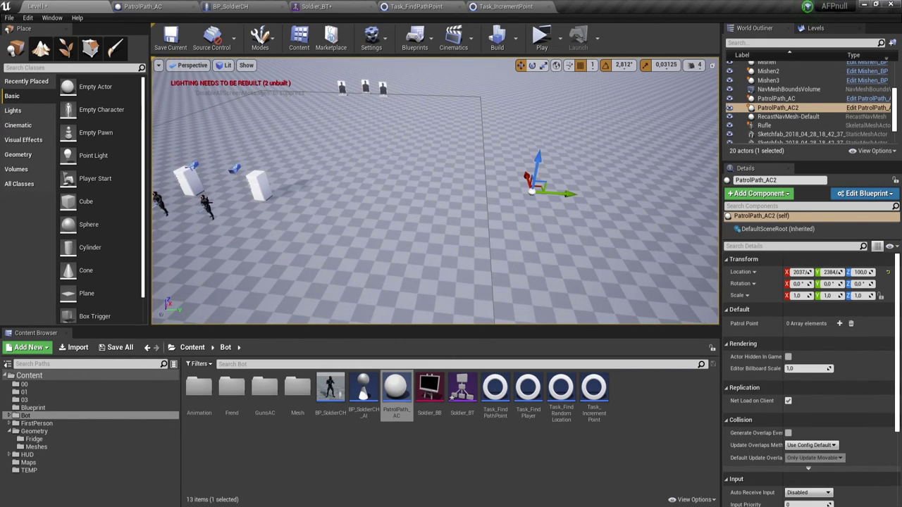
- Set BP_SoldierCH's Patrol Path to PatrolPath_AC2, then select the new path actor
click(206, 203)
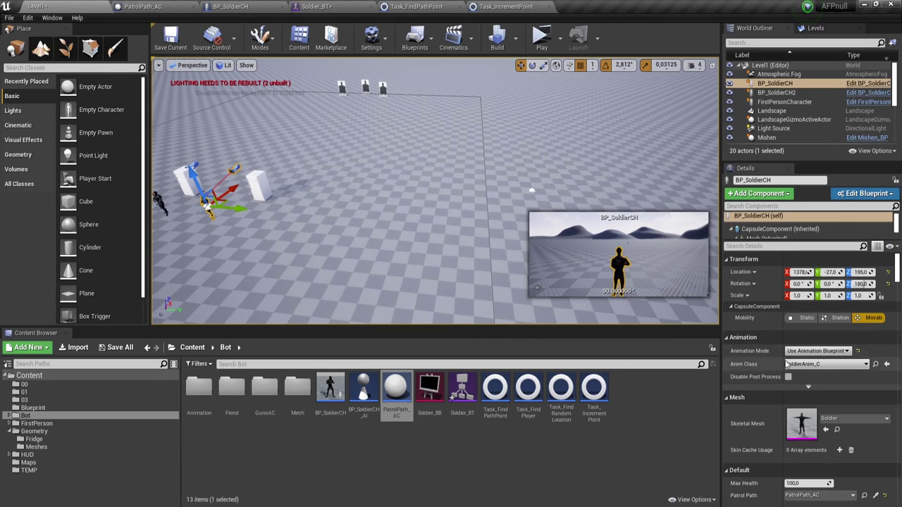
scroll(830, 498, down, 3)
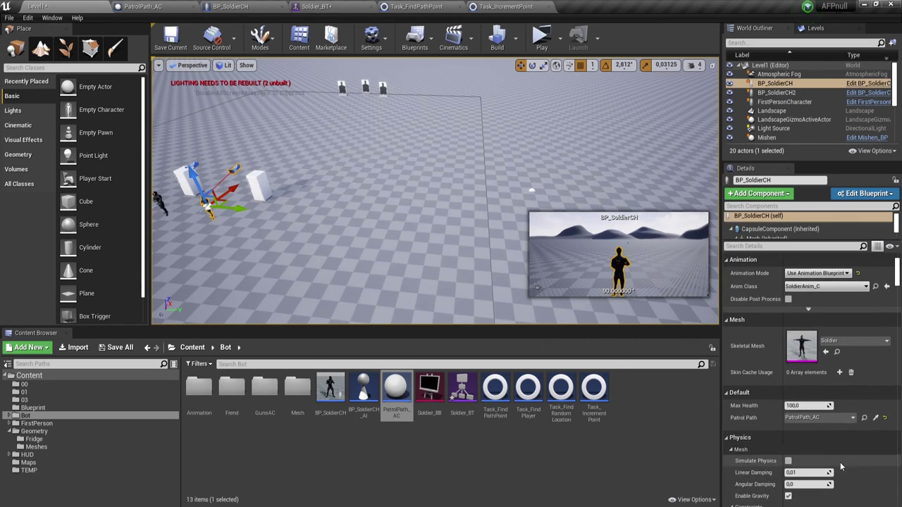
click(828, 417)
click(799, 309)
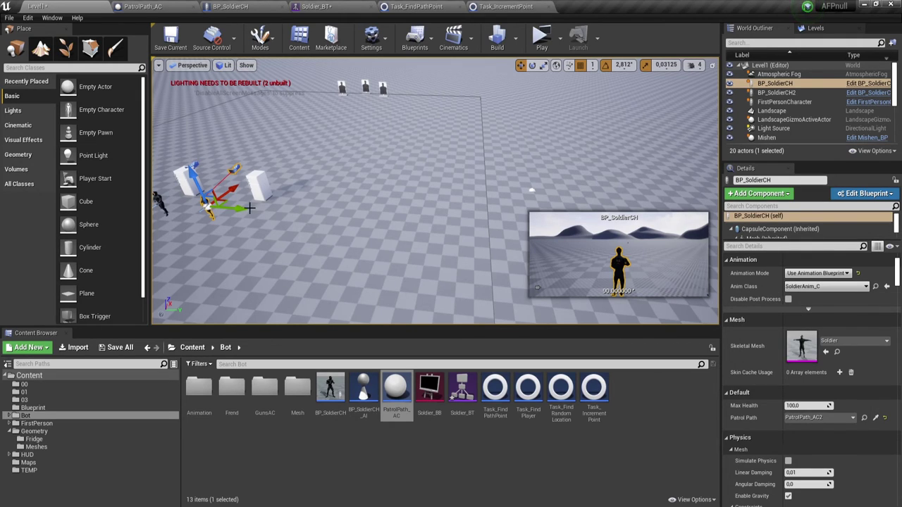
right_drag(534, 188, 414, 174)
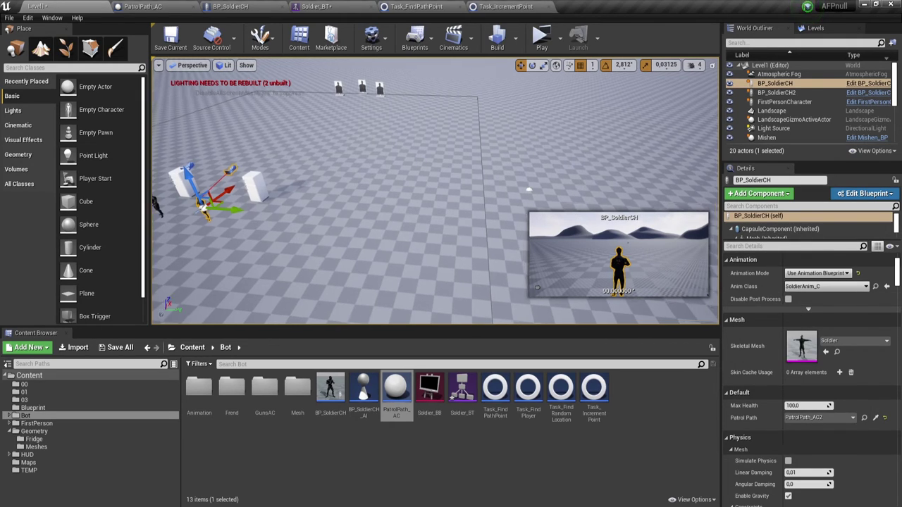
click(414, 183)
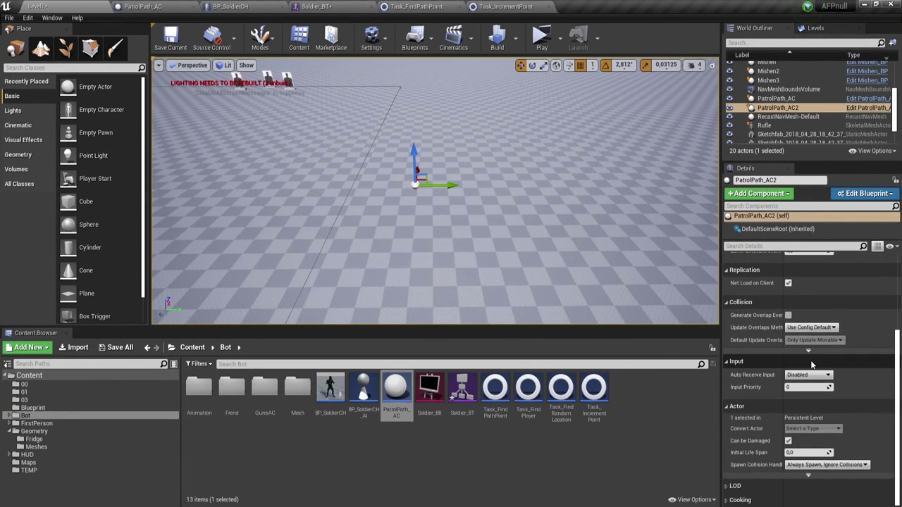
- Add four patrol points to PatrolPath_AC2's Patrol Point array
scroll(811, 364, up, 1)
scroll(810, 360, up, 2)
click(839, 315)
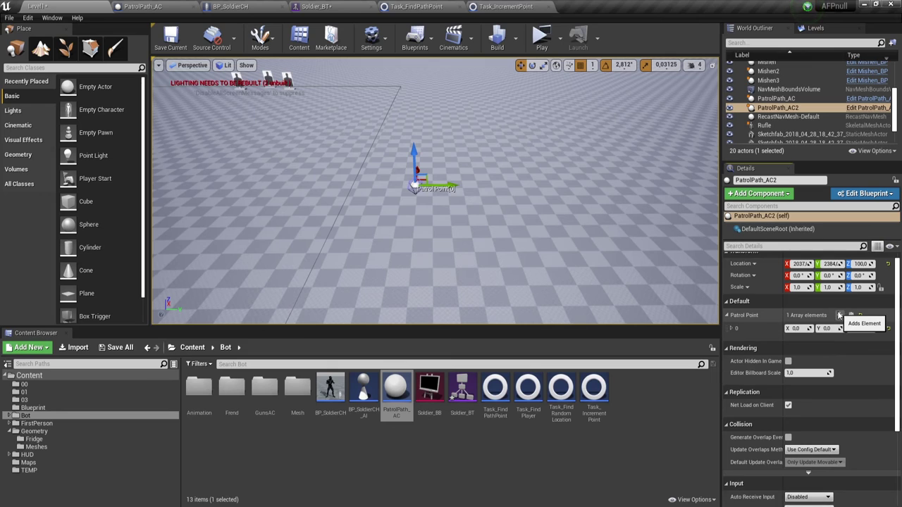
click(839, 315)
click(839, 315)
click(839, 315)
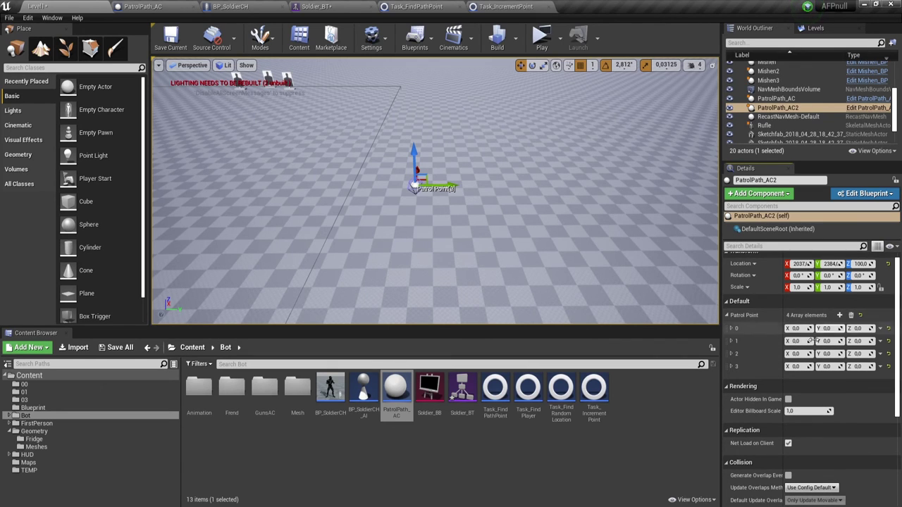
right_drag(520, 277, 520, 276)
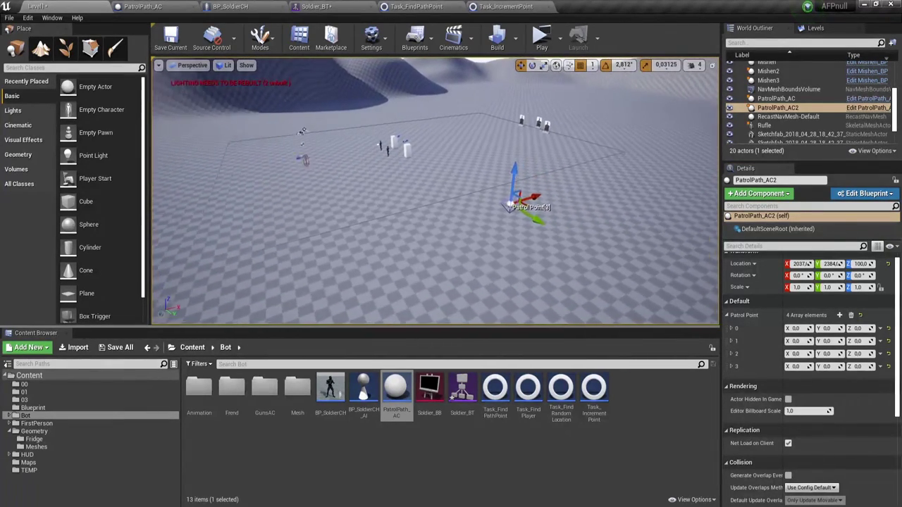
- Spread the points out: point 1 X 691.3, point 2 Y 1041.1, point 3 X about -723
drag(802, 341, 825, 340)
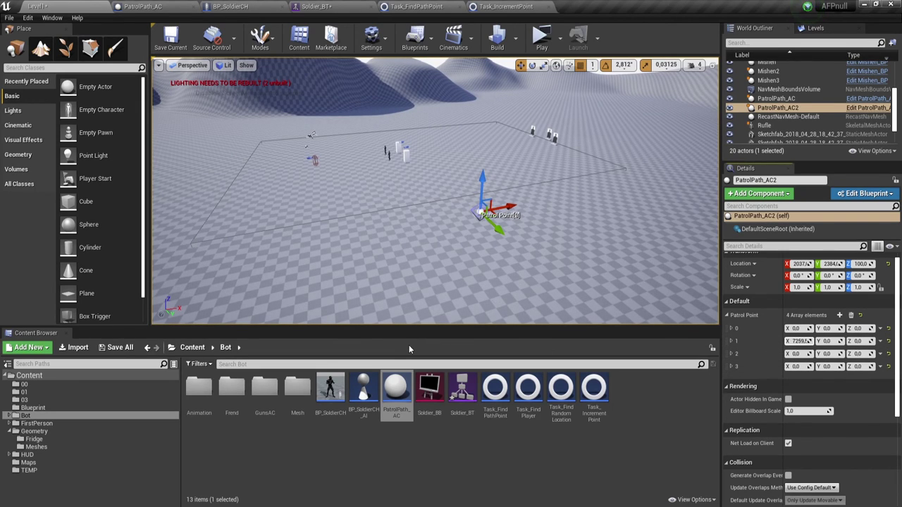
right_drag(451, 255, 450, 255)
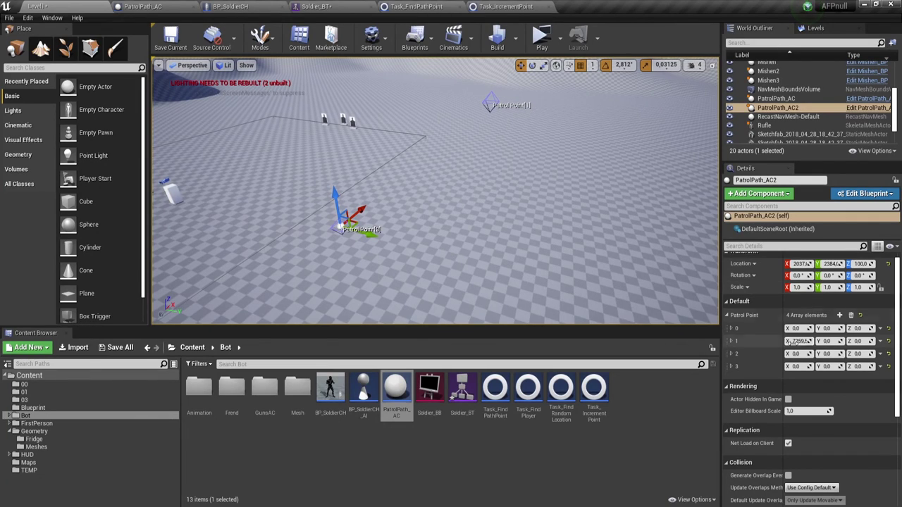
mouse_move(802, 341)
mouse_down()
mouse_move(775, 341)
mouse_move(792, 341)
mouse_up()
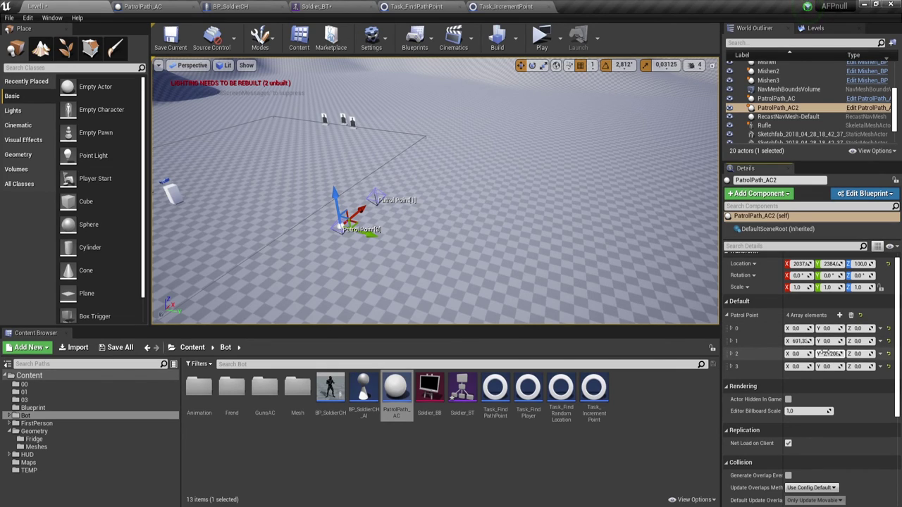
drag(831, 354, 839, 353)
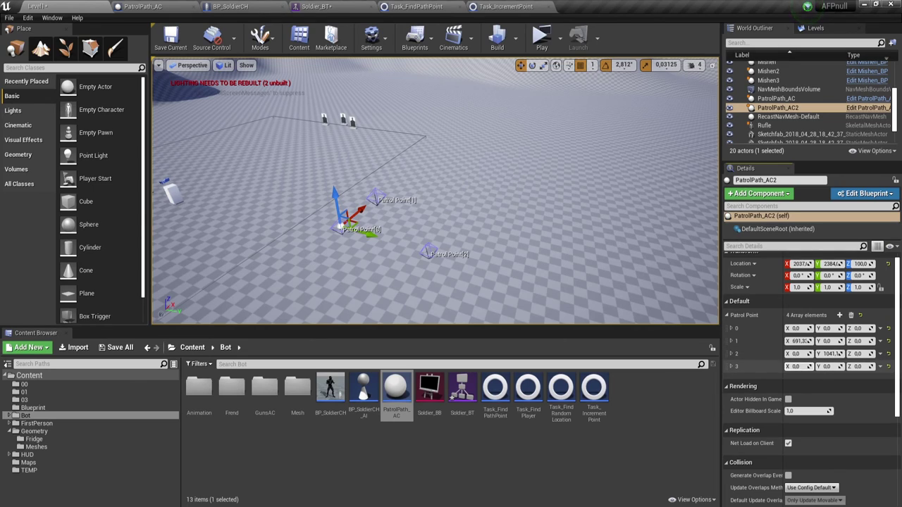
drag(800, 367, 832, 366)
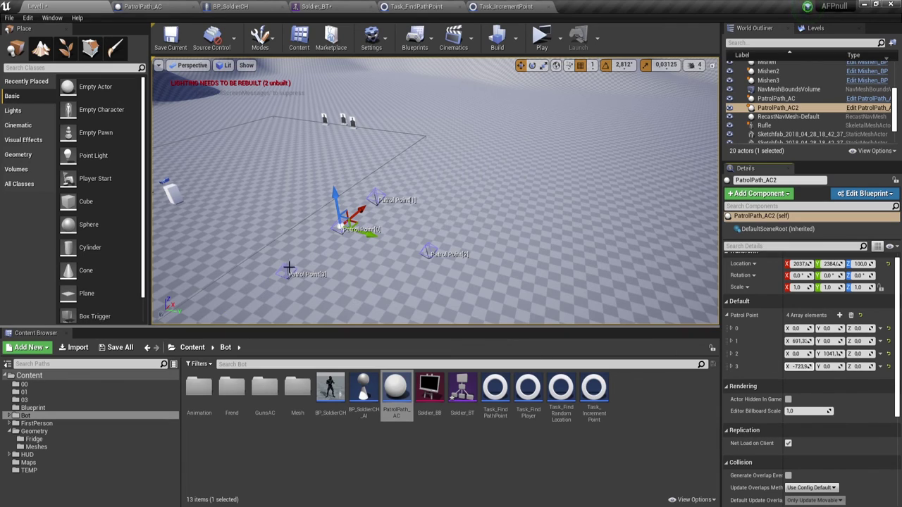
- Save all modified content, including the behavior tree and level
click(129, 344)
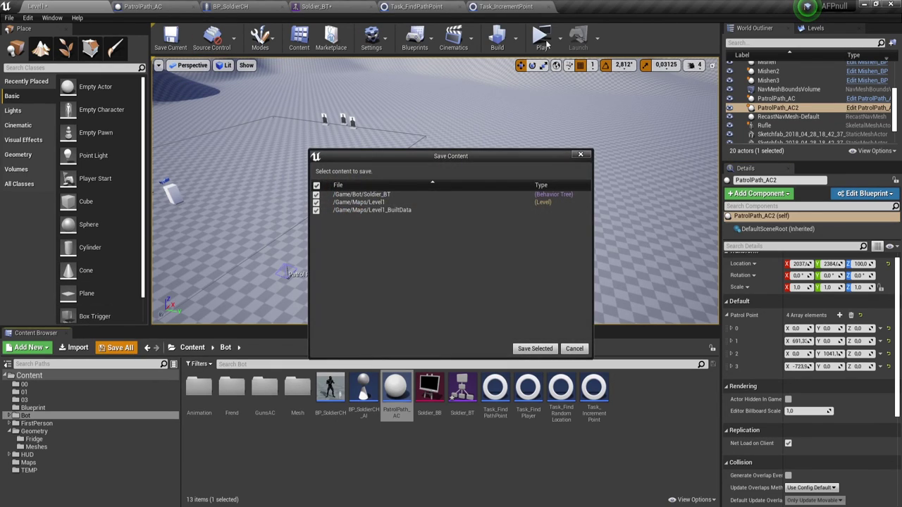
click(535, 351)
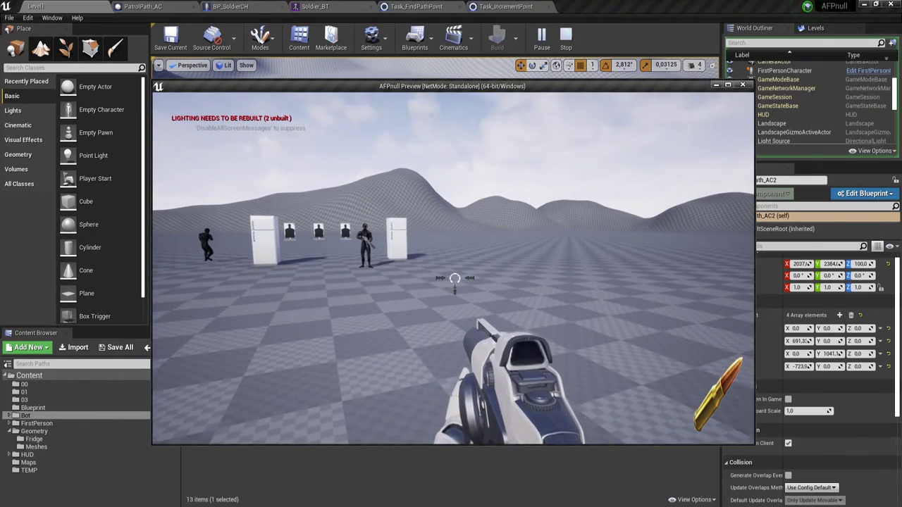
key(Escape)
- Move PatrolPath_AC2 to about X 3148, Y 778 near the soldiers, then start a test play
drag(560, 173, 376, 140)
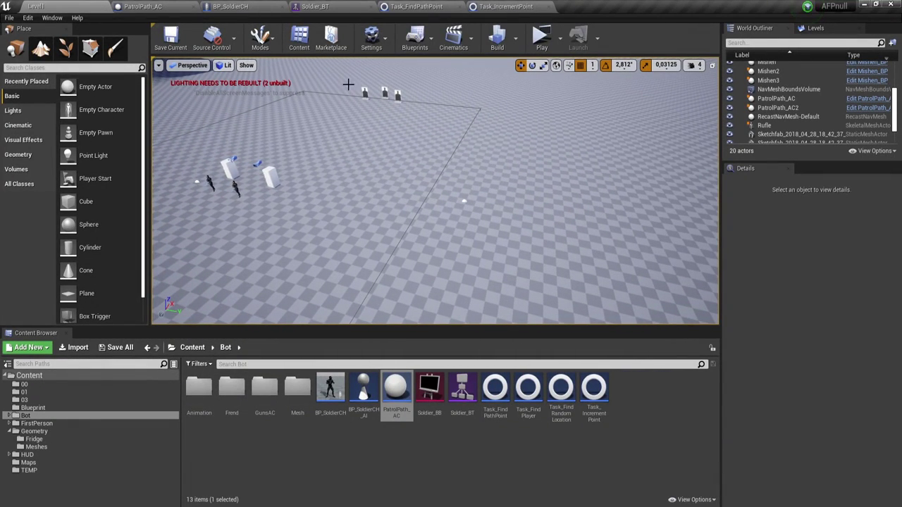
click(462, 200)
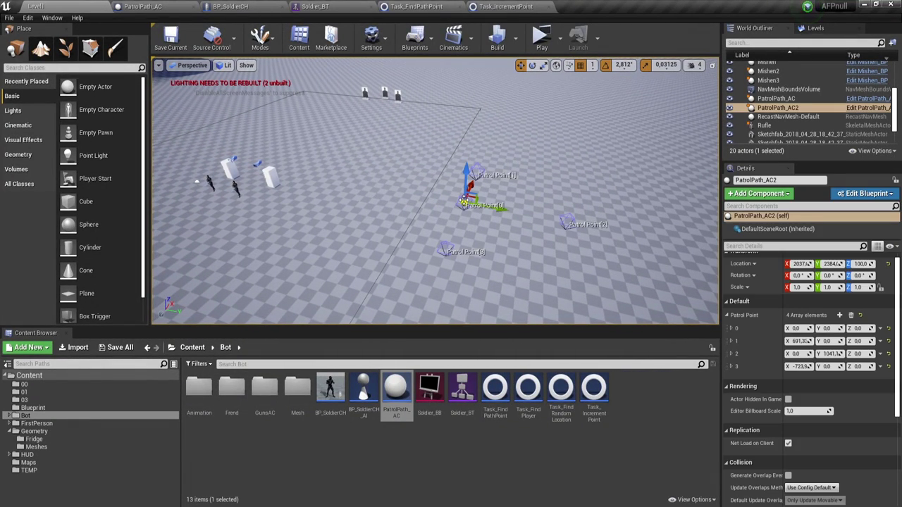
drag(498, 209, 364, 187)
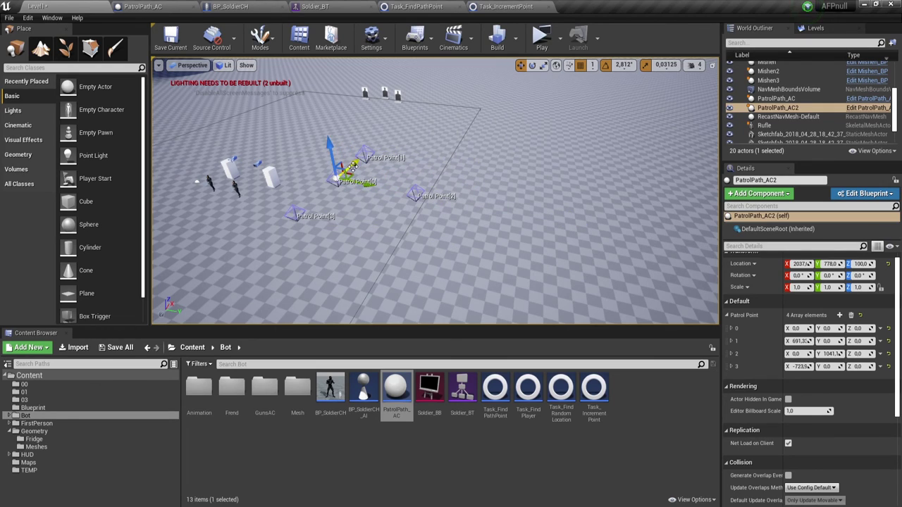
drag(358, 176, 394, 144)
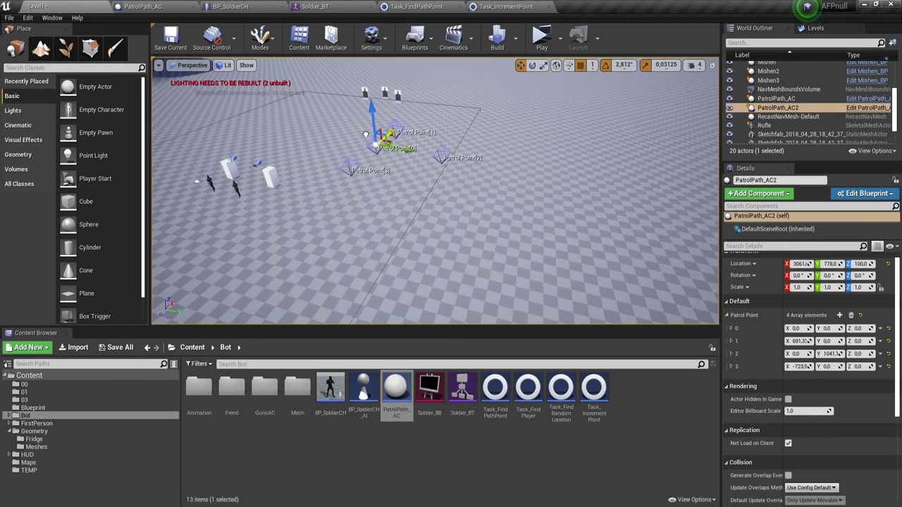
click(541, 36)
- Walk past the fridges toward the targets, following the patrolling soldiers, then end the test play
key(w)
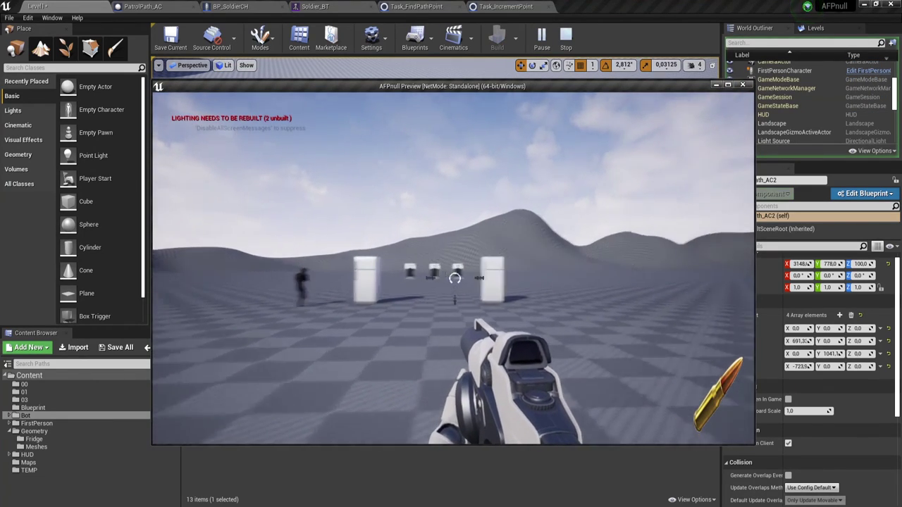
key(w)
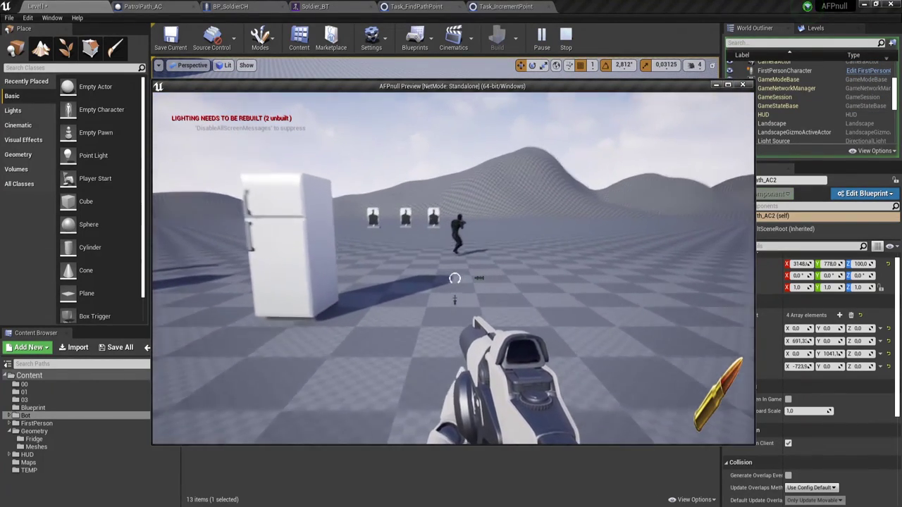
key(s)
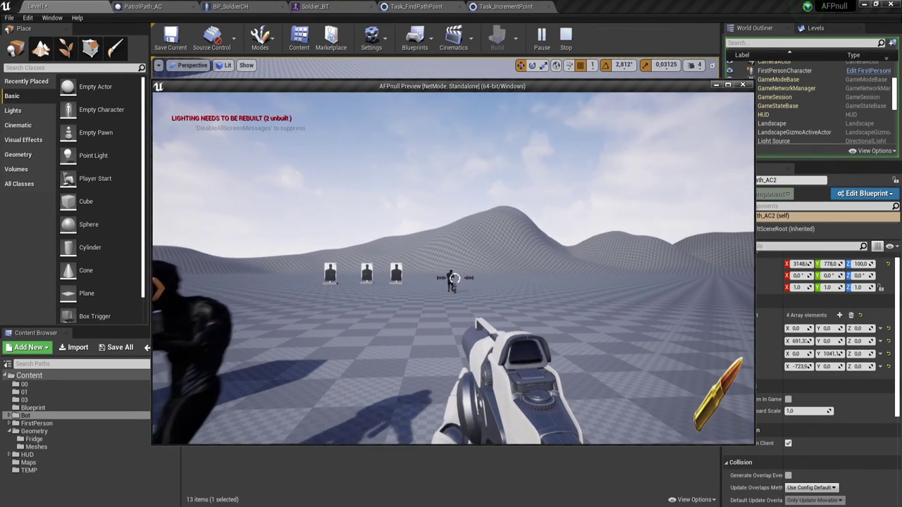
key(w)
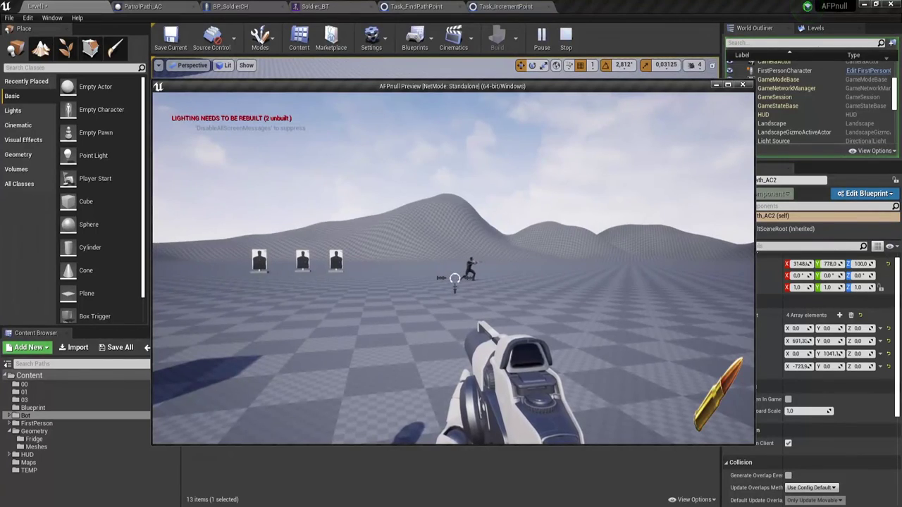
key(w)
mouse_move(455, 279)
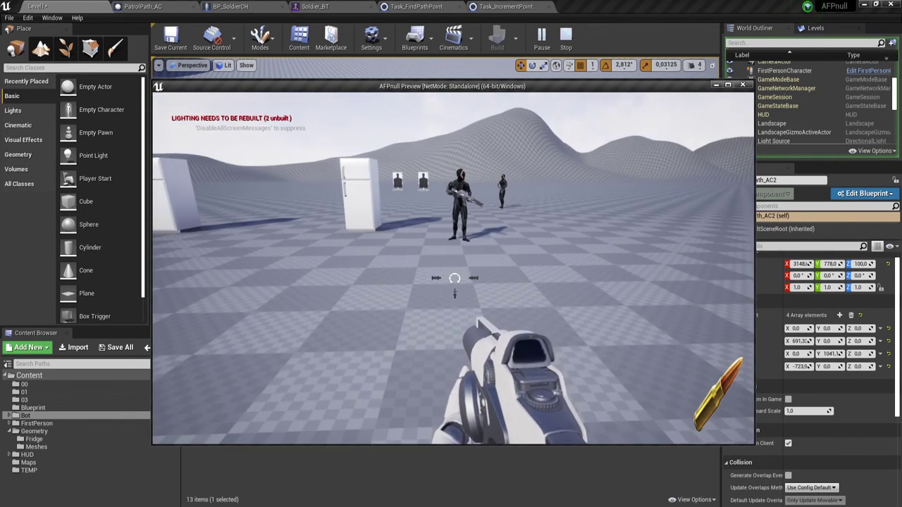
key(Escape)
- Hide the landscape from the viewport to see the soldiers and fridges
click(454, 153)
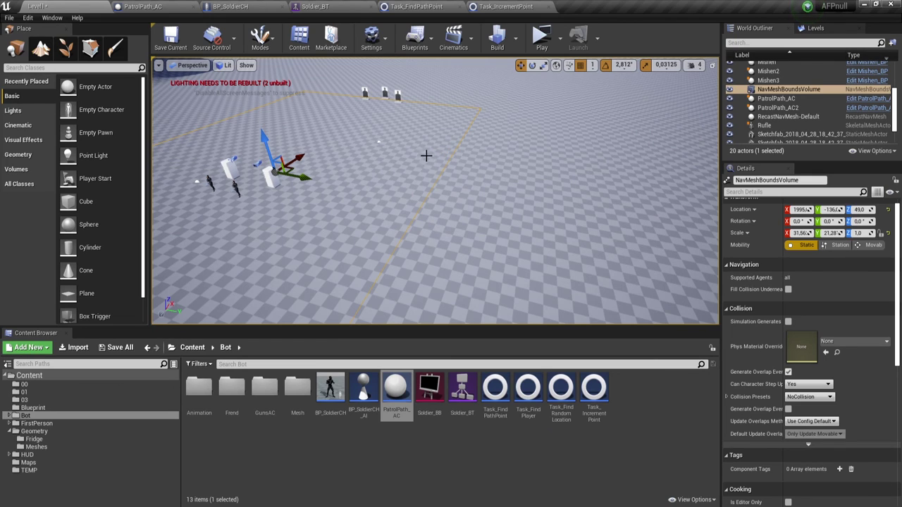
click(401, 162)
key(h)
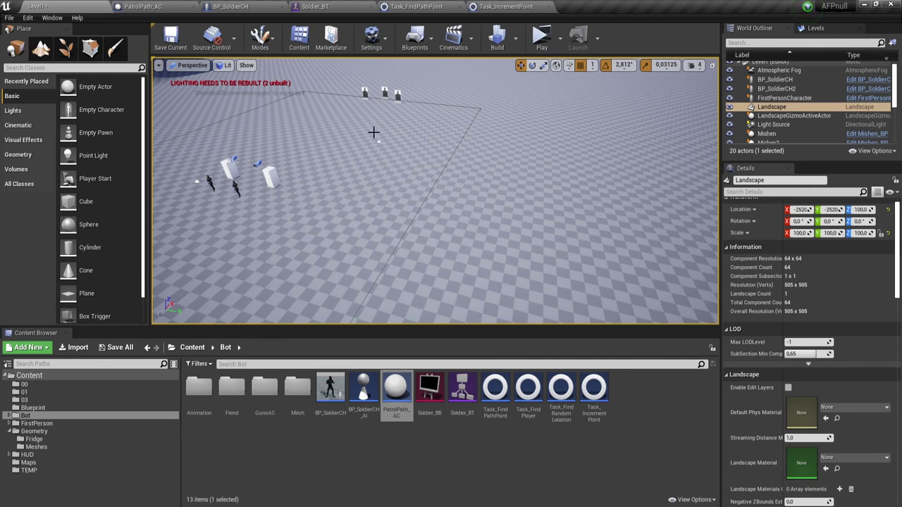
drag(387, 133, 402, 124)
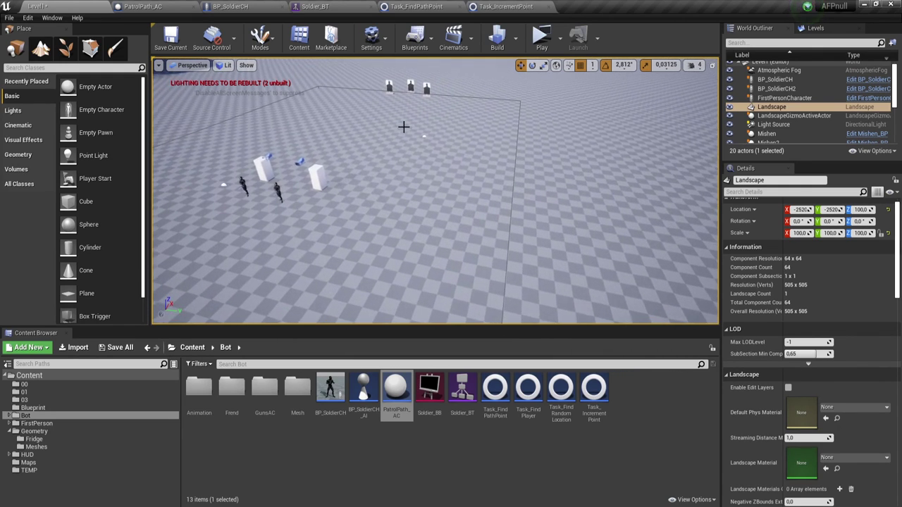
- Delete PatrolPath_AC2 despite its references, then select BP_SoldierCH
click(424, 136)
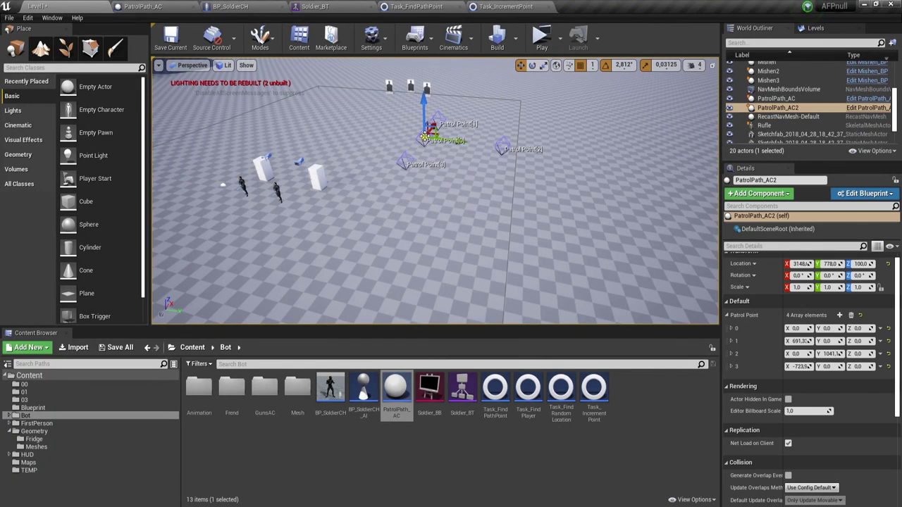
key(Delete)
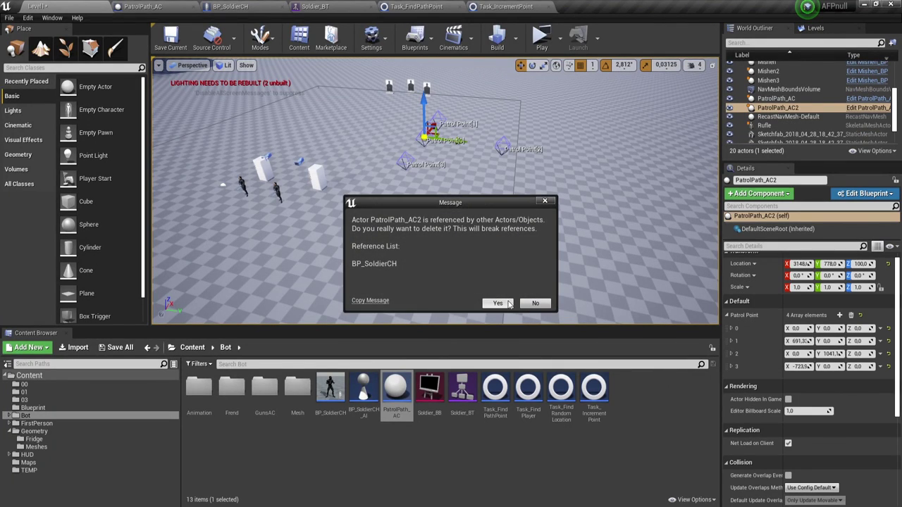
click(497, 303)
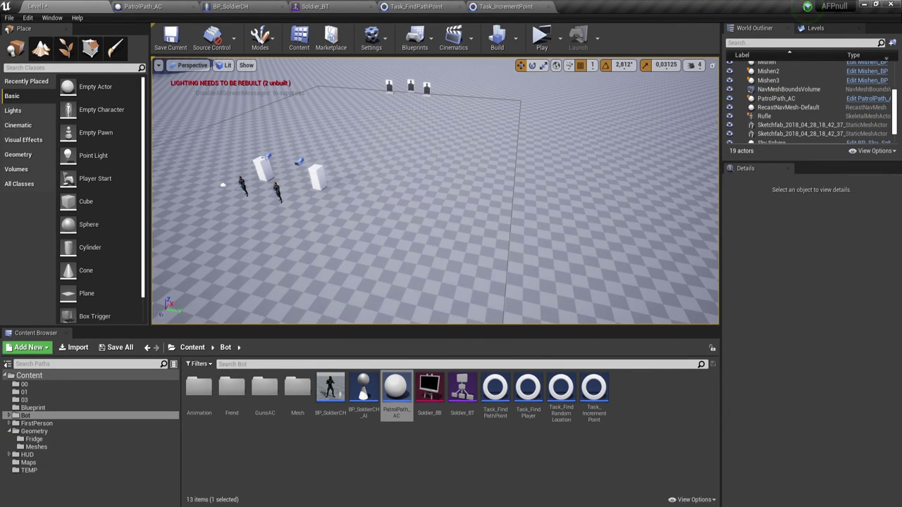
click(277, 190)
scroll(835, 441, down, 3)
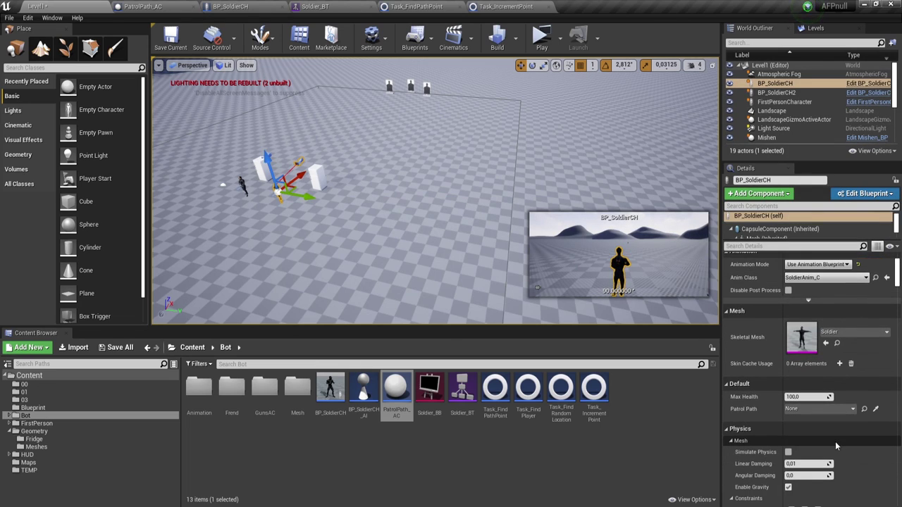
- Set BP_SoldierCH's Patrol Path back to PatrolPath_AC, focus on it, then go to Task_IncrementPoint
click(818, 408)
click(788, 294)
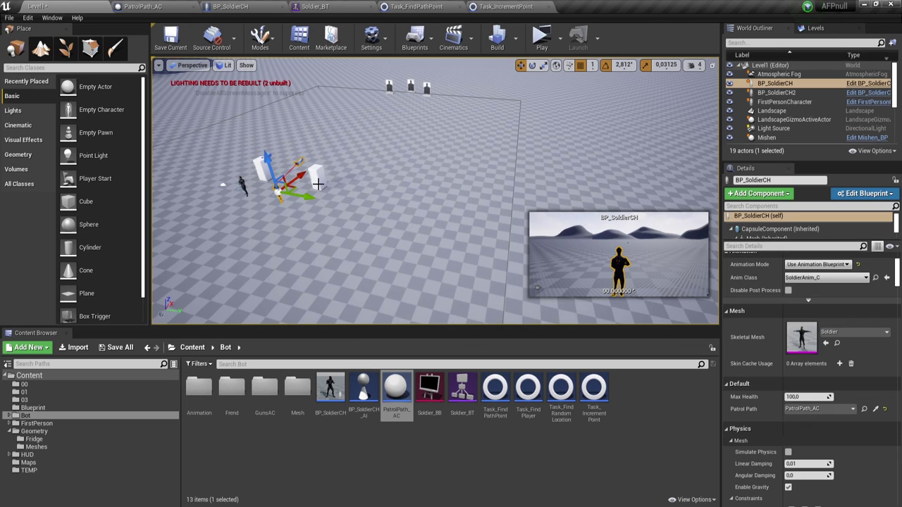
key(f)
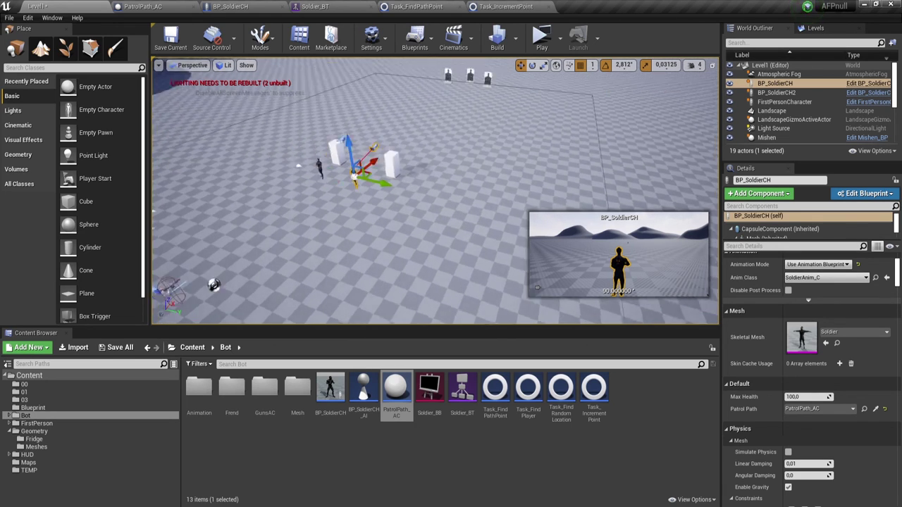
key(Right)
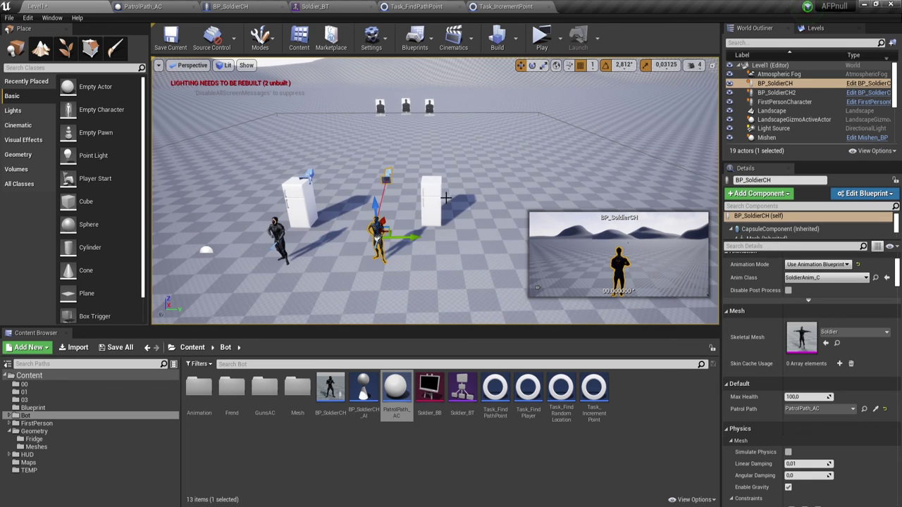
alt+drag(386, 177, 380, 201)
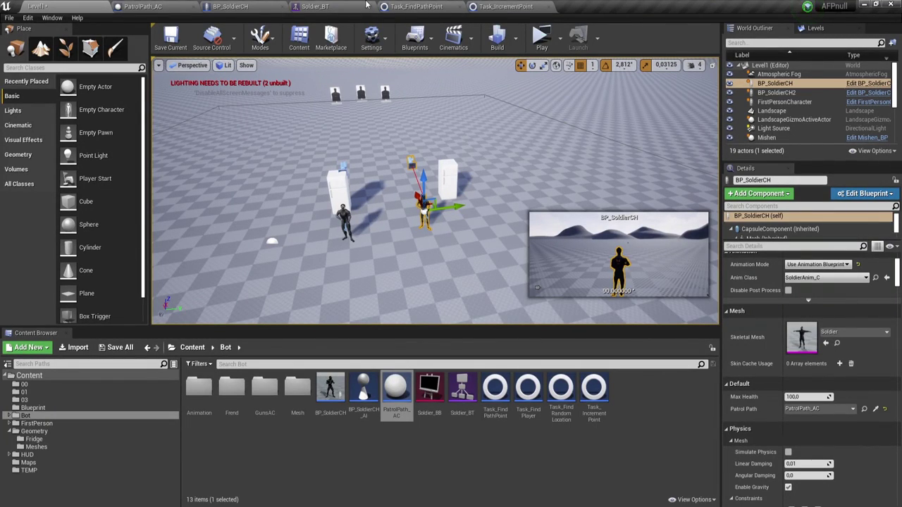
click(509, 7)
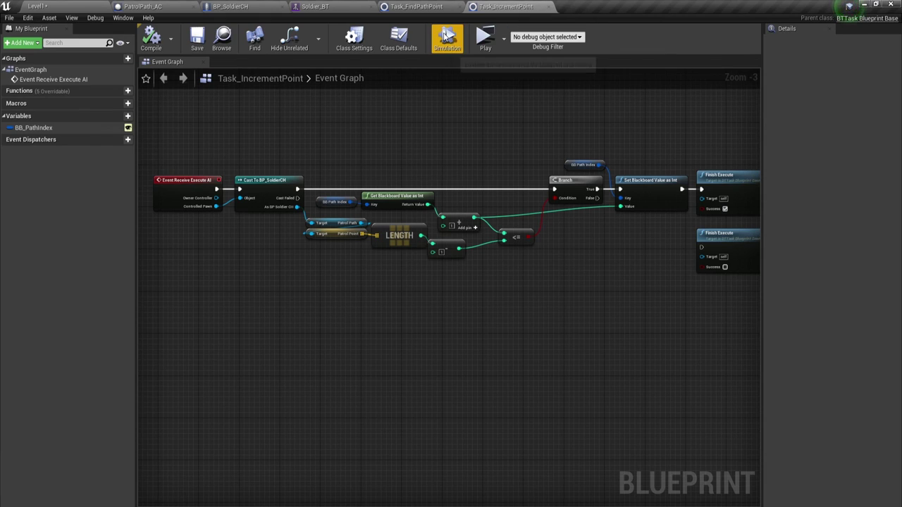
- Delete the lower, unused Finish Execute node from Task_IncrementPoint's graph, then return to the Level1 map
mouse_move(202, 121)
mouse_down()
mouse_move(533, 241)
mouse_move(548, 282)
mouse_up()
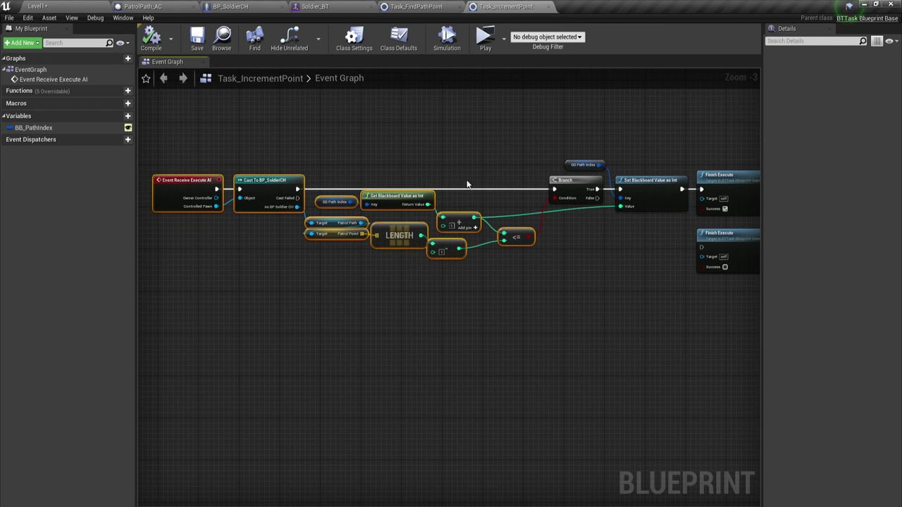
click(240, 120)
drag(201, 128, 713, 289)
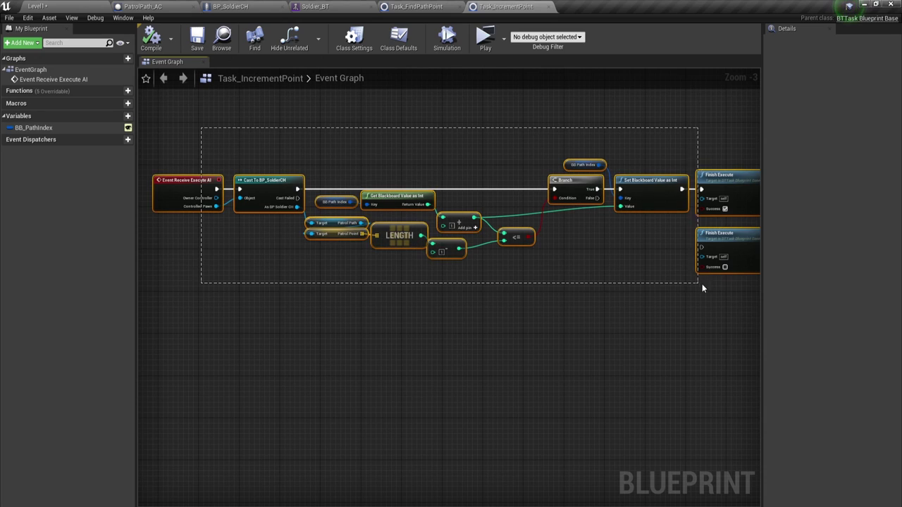
right_drag(713, 290, 576, 307)
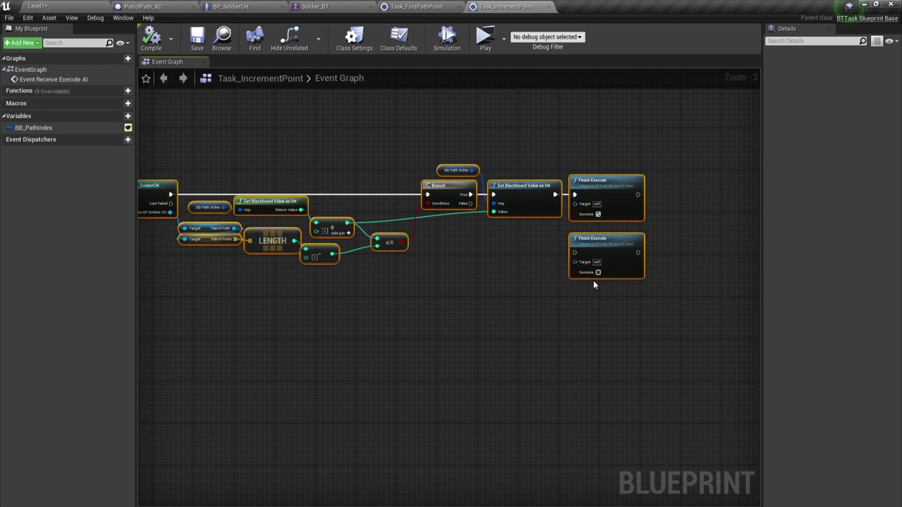
click(617, 276)
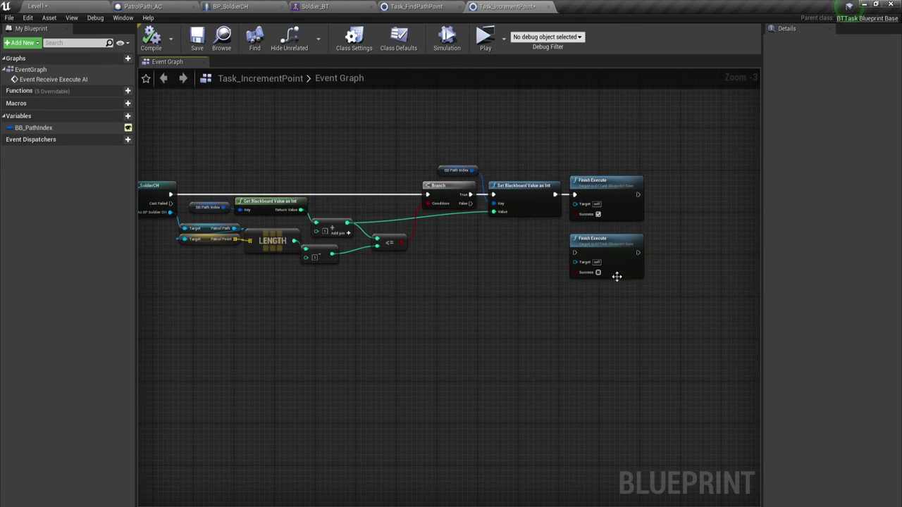
click(613, 251)
key(Delete)
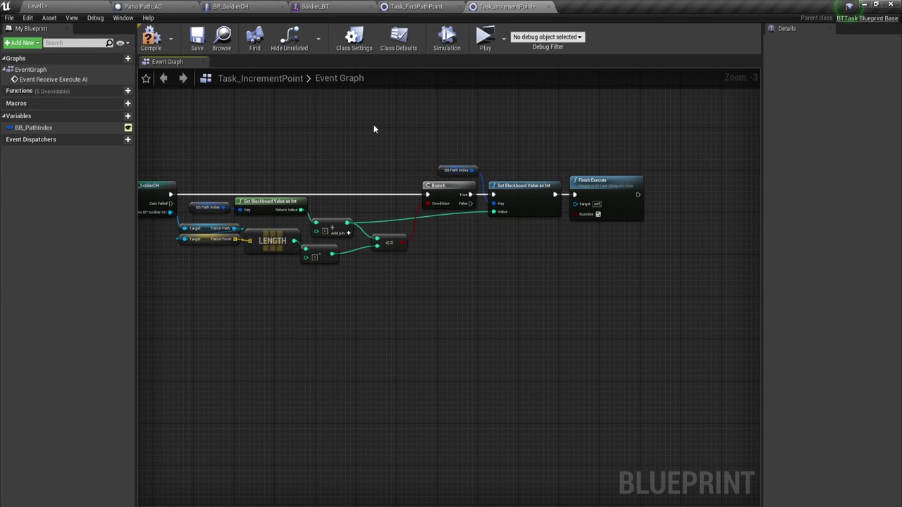
right_drag(426, 251, 522, 227)
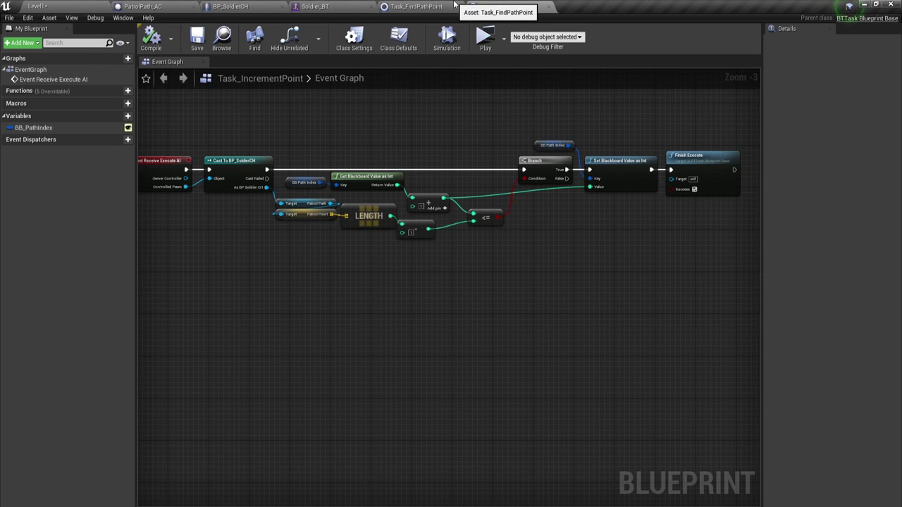
click(72, 6)
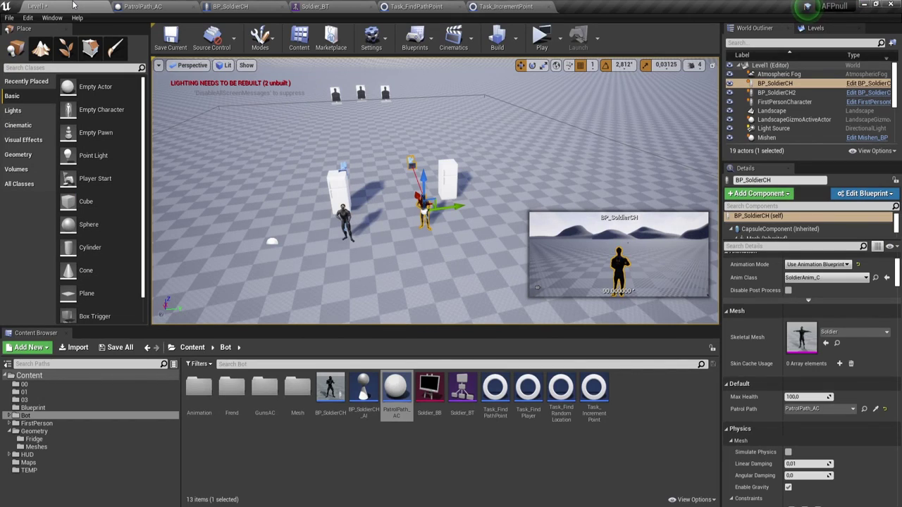